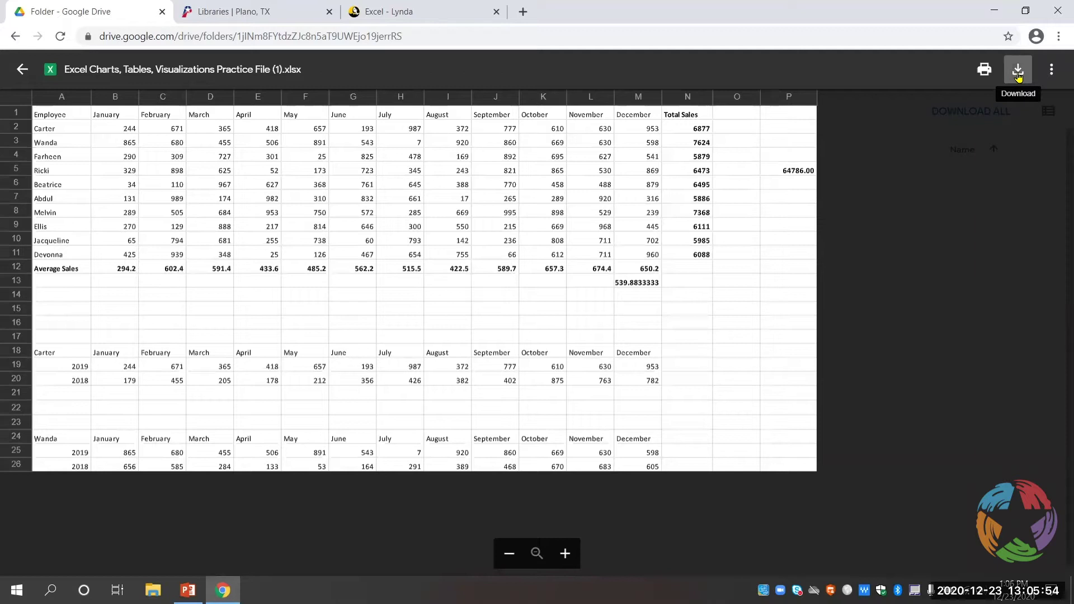
- Download the practice workbook from Google Drive and open it in desktop Excel
click(1019, 73)
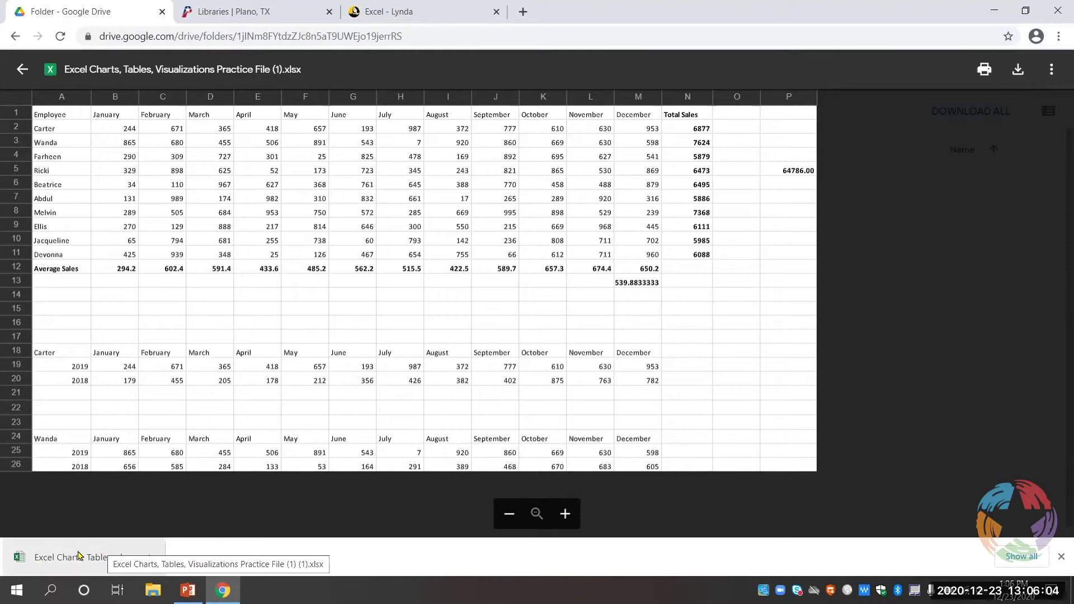
click(79, 556)
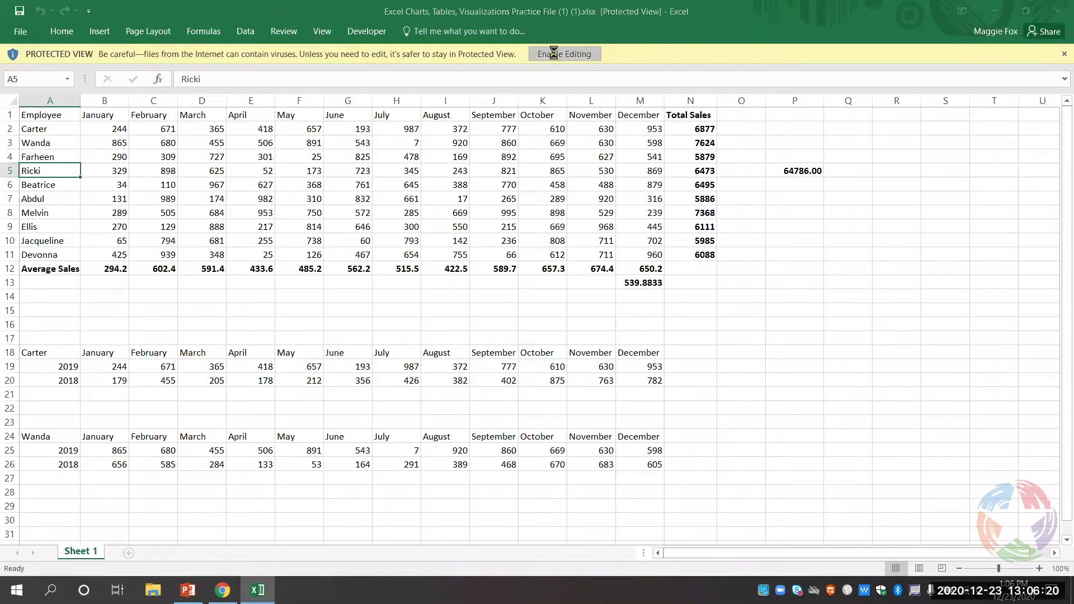
- Enable editing on the downloaded practice workbook to leave Protected View
click(556, 54)
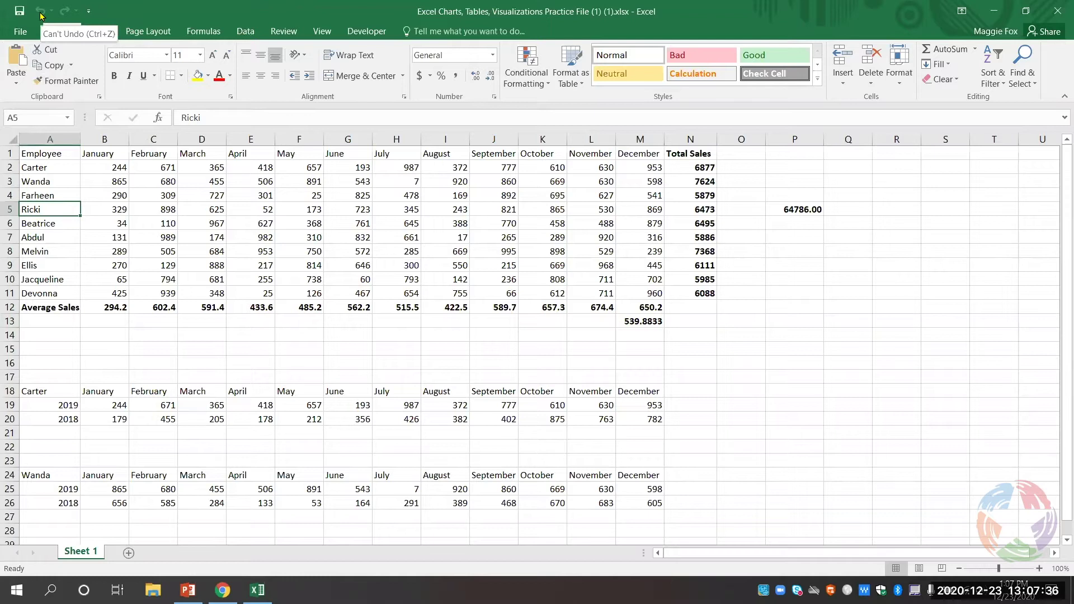
- Add the Spelling command to the Quick Access Toolbar
click(89, 17)
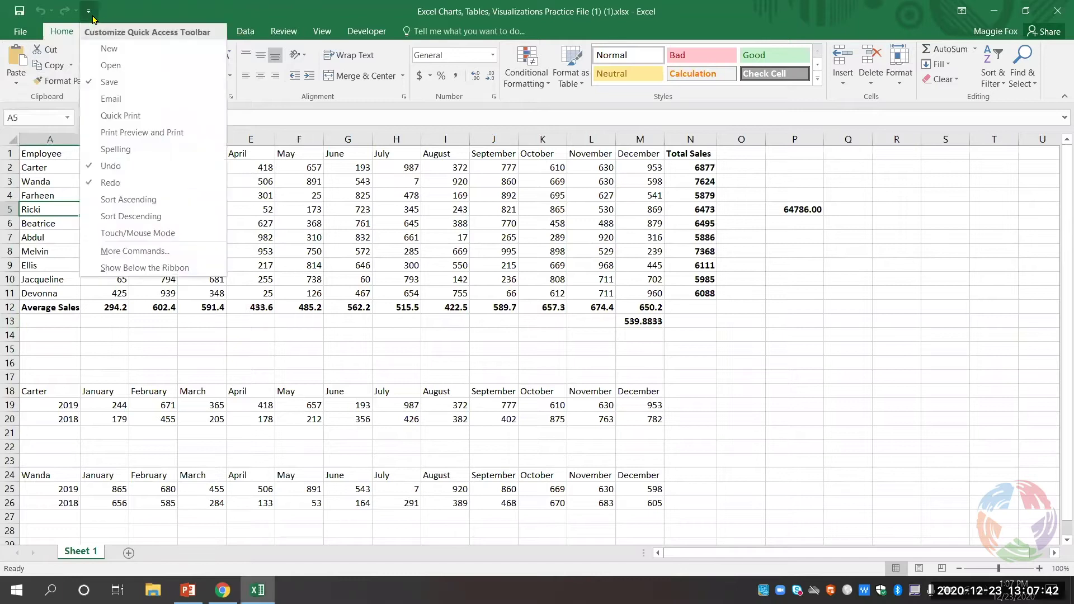
click(137, 142)
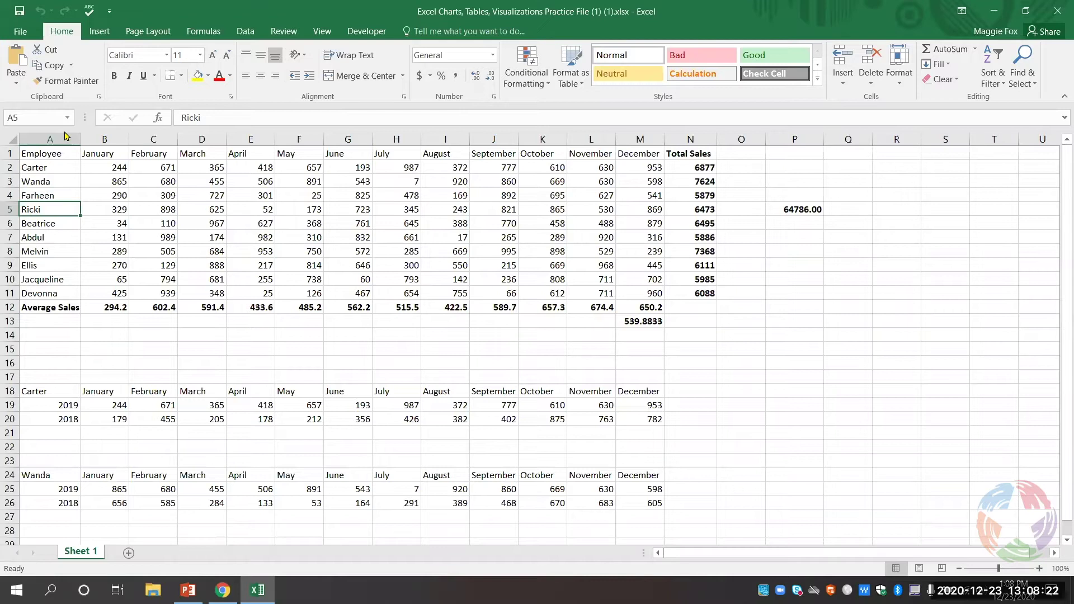
click(259, 179)
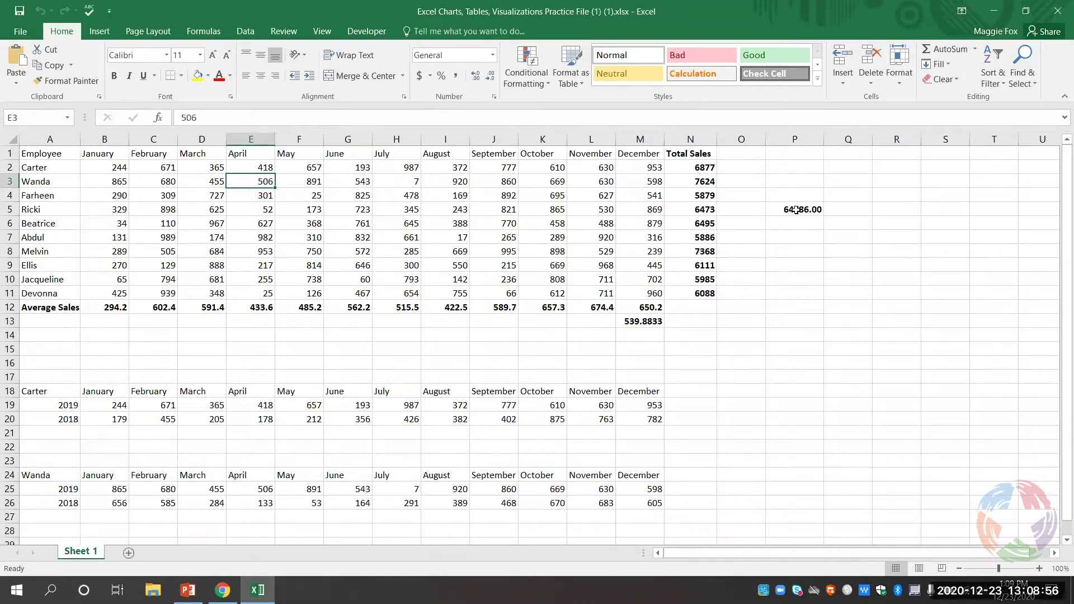
click(797, 211)
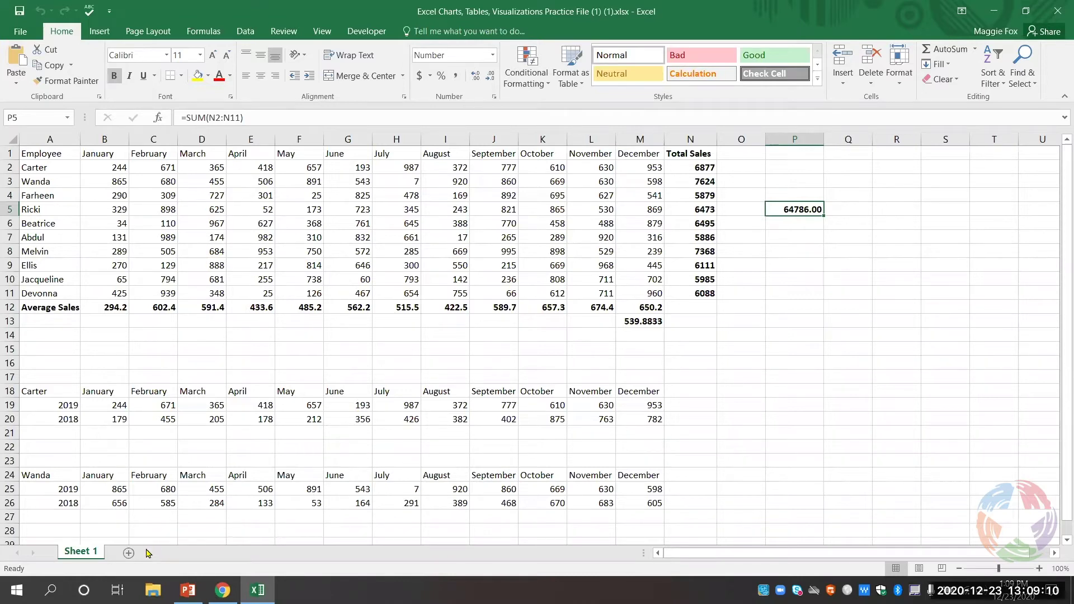
- Add four blank worksheets, Sheet1 to Sheet4, and return to the Sheet 1 data
click(128, 554)
click(173, 554)
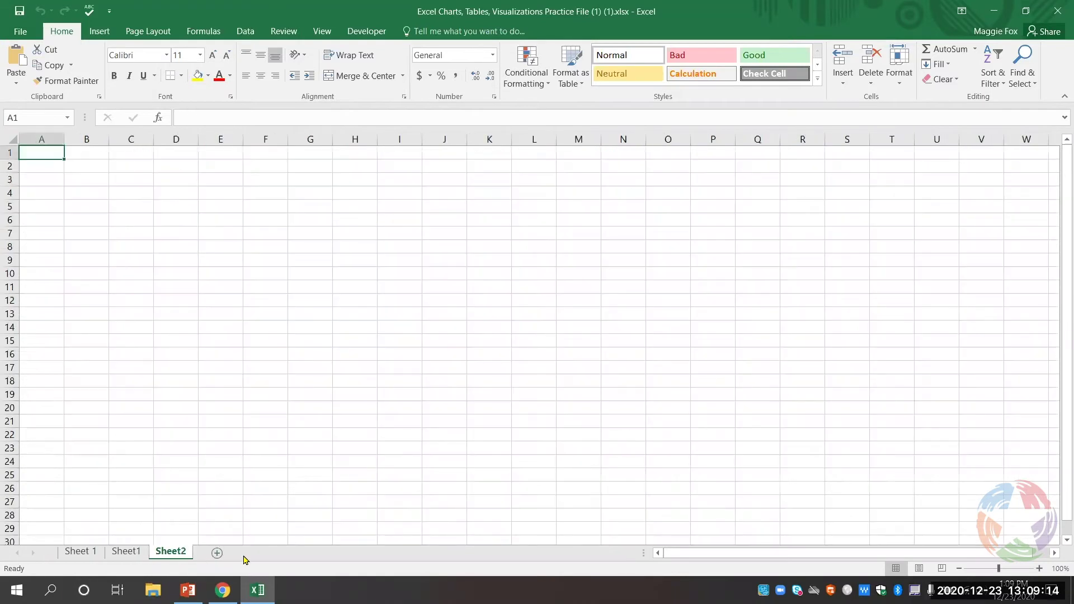
click(217, 555)
click(263, 555)
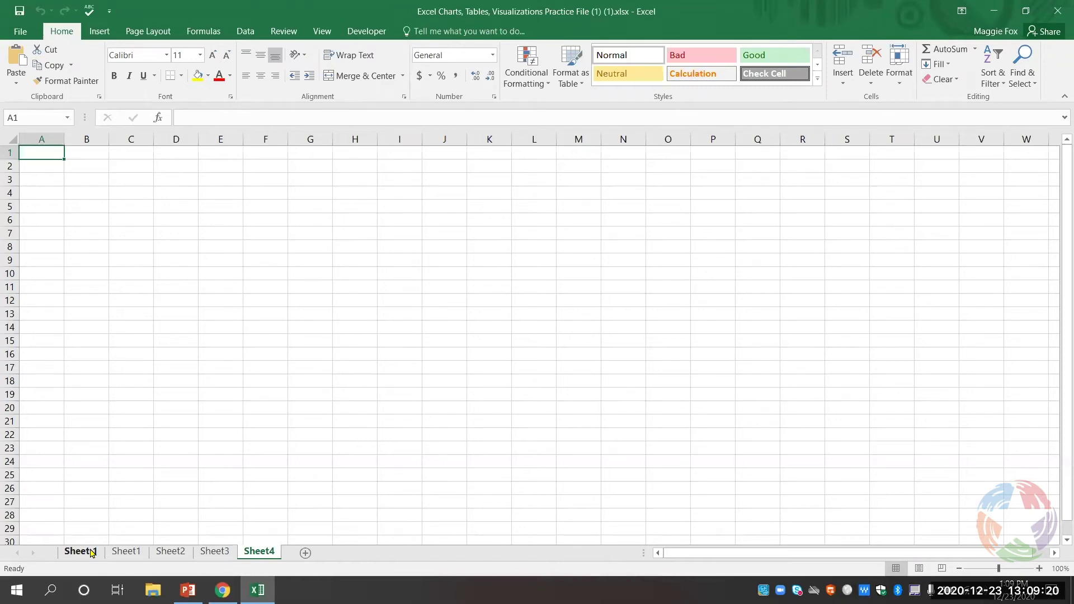
click(92, 554)
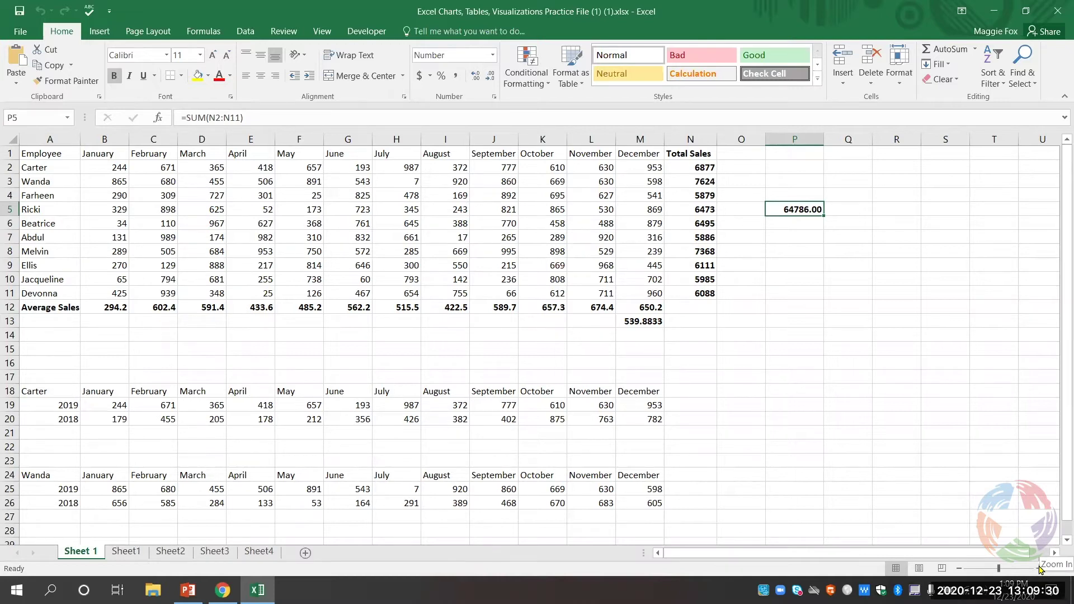
click(1040, 569)
click(1040, 569)
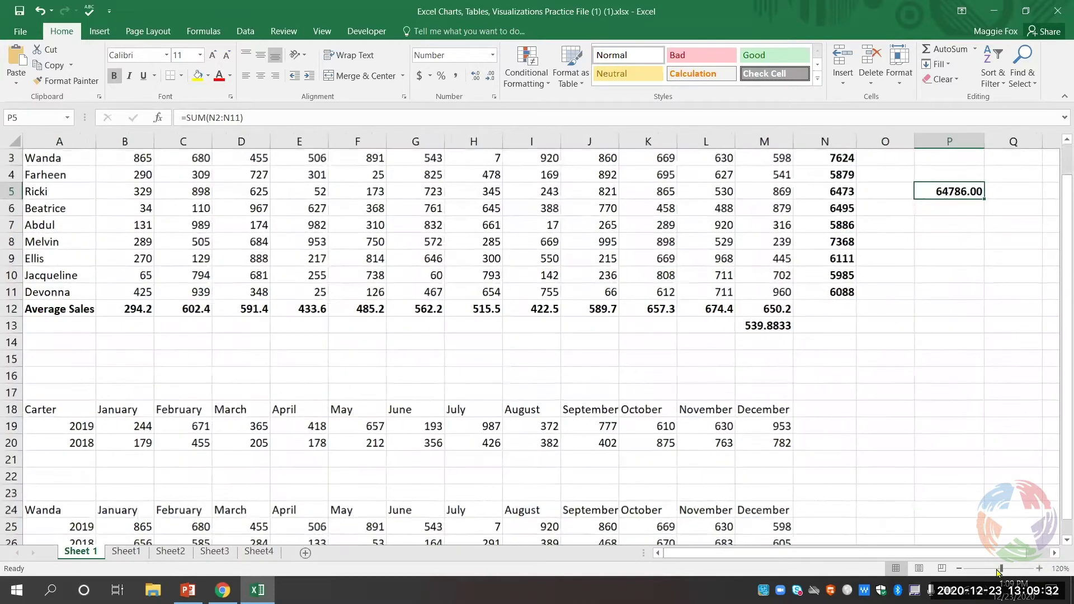
click(959, 569)
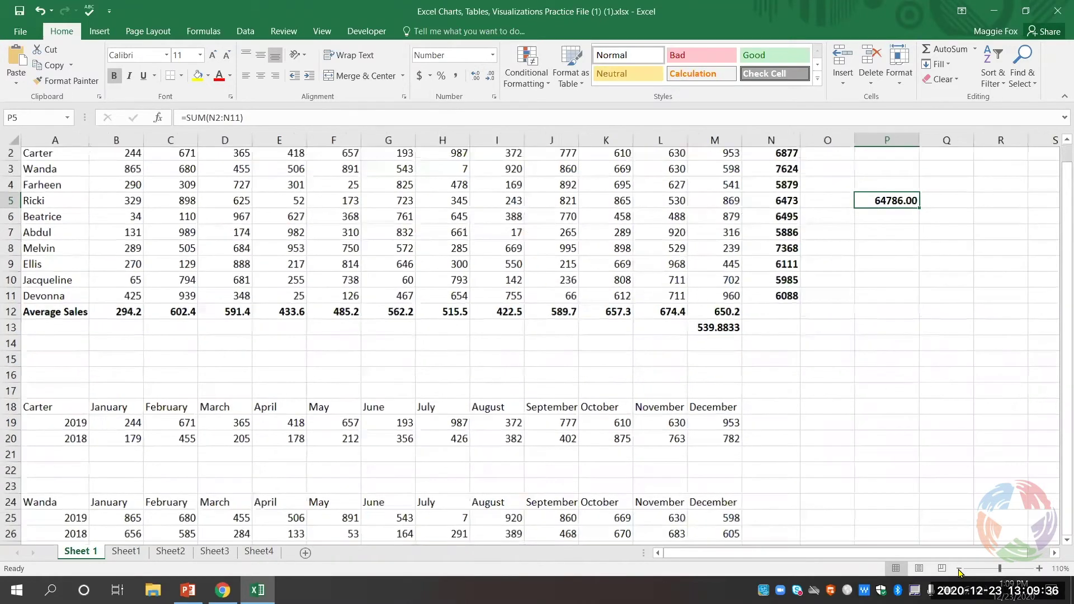
click(959, 568)
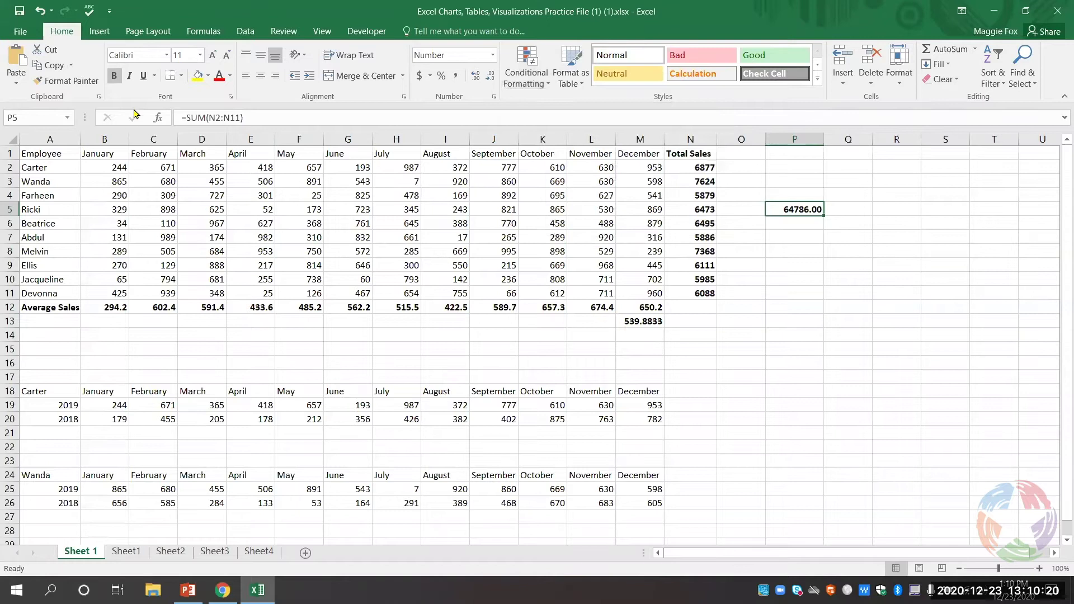
- Switch the ribbon from the Insert commands to the Home formatting commands
click(99, 35)
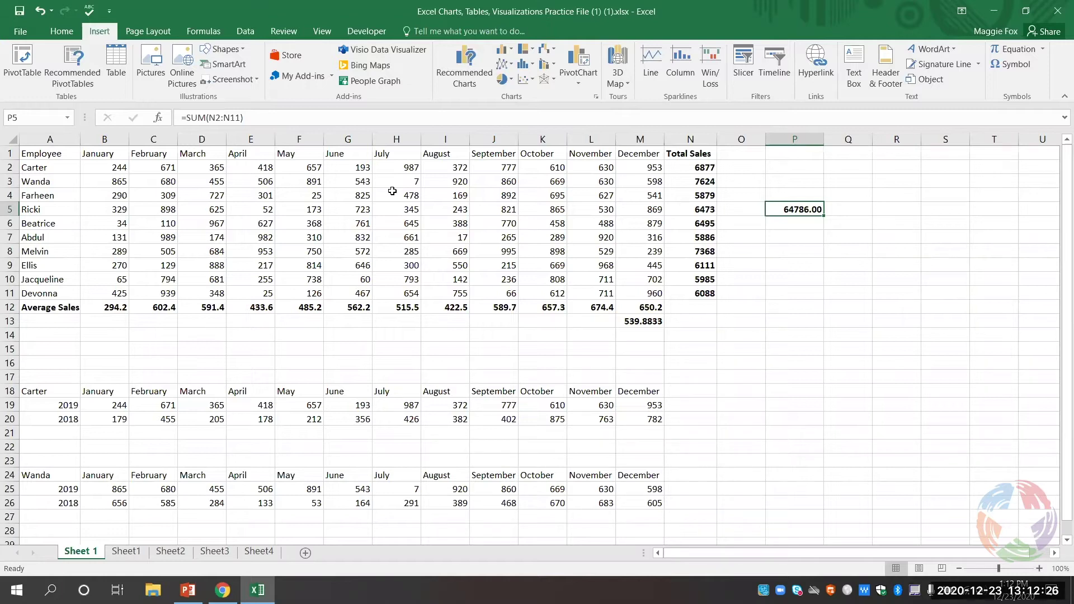
click(62, 31)
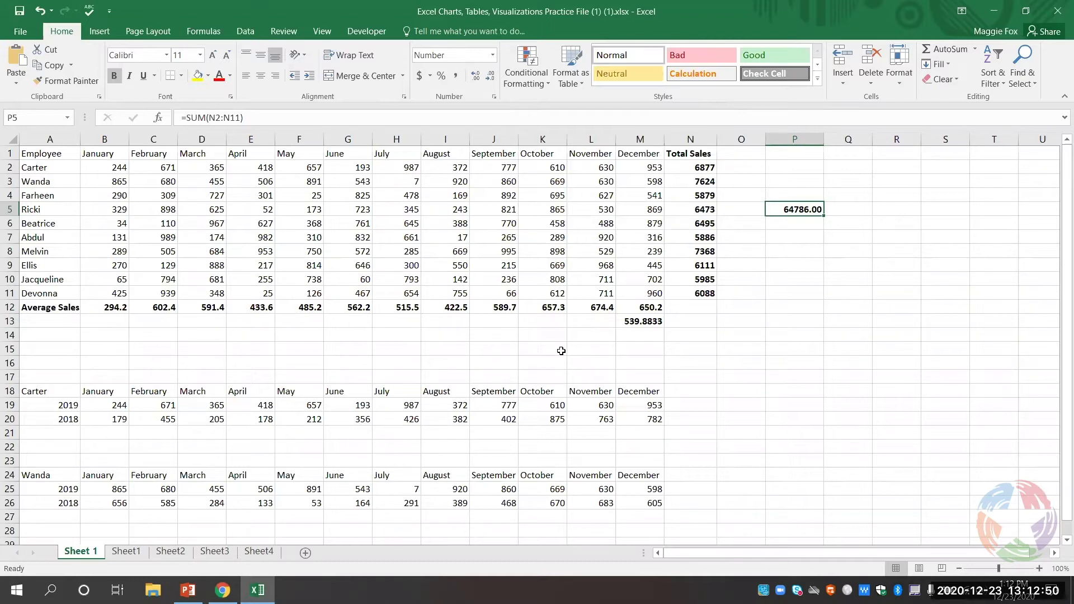
- Highlight Total Sales cells N2:N11 greater than 6000 with Green Fill and Dark Green Text
click(699, 166)
drag(699, 167, 707, 291)
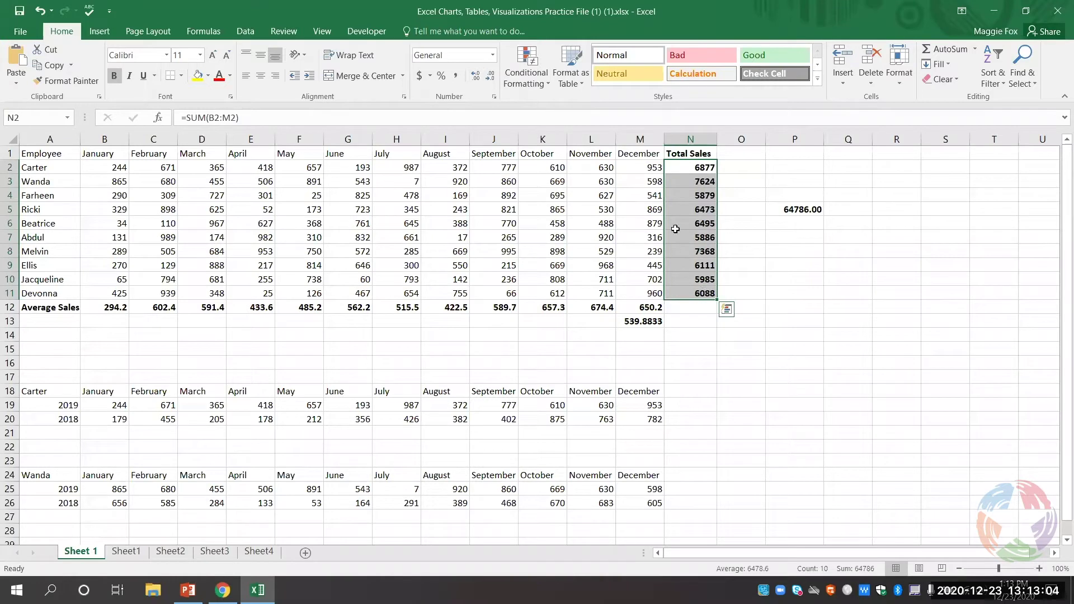
click(531, 84)
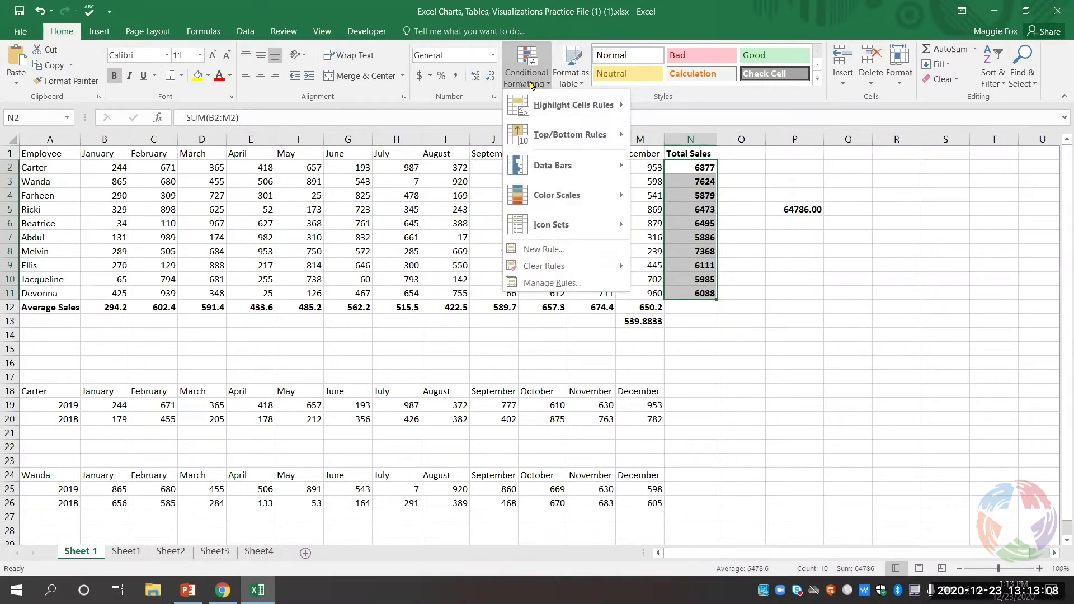
mouse_move(553, 112)
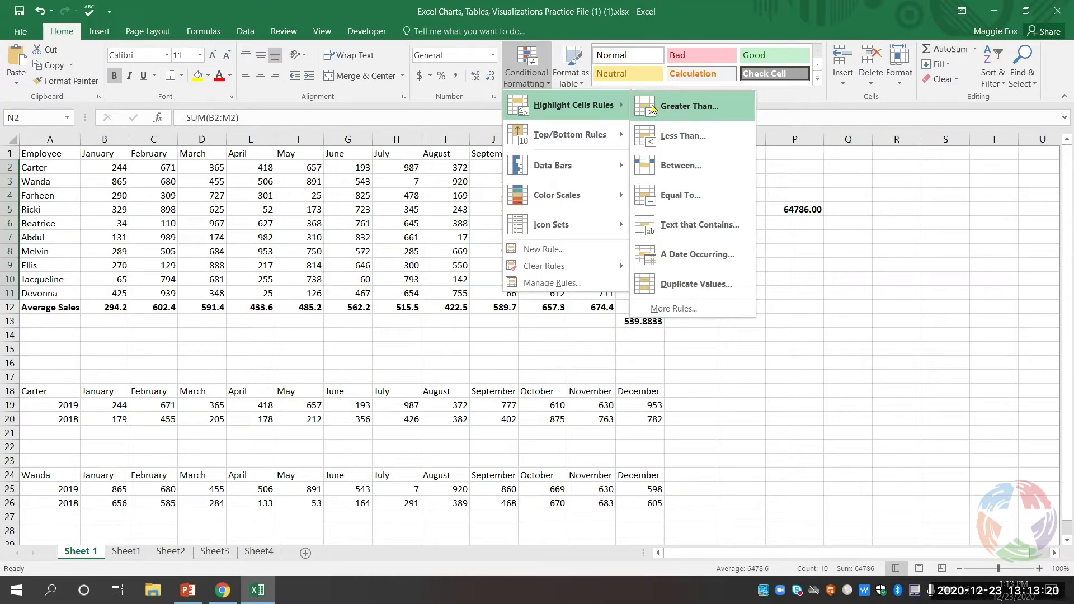
click(652, 107)
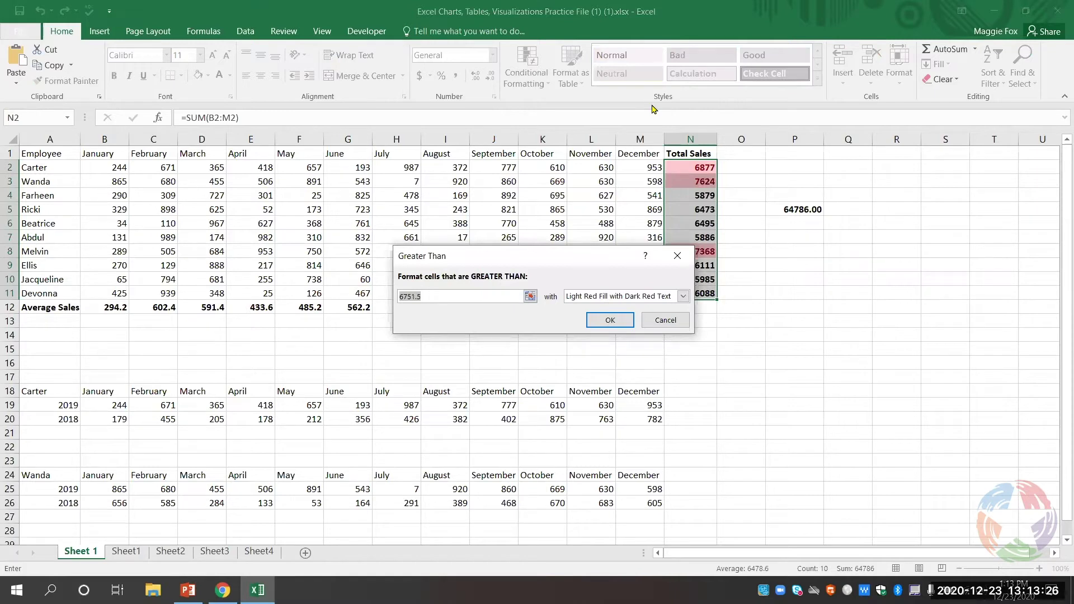
text(6000)
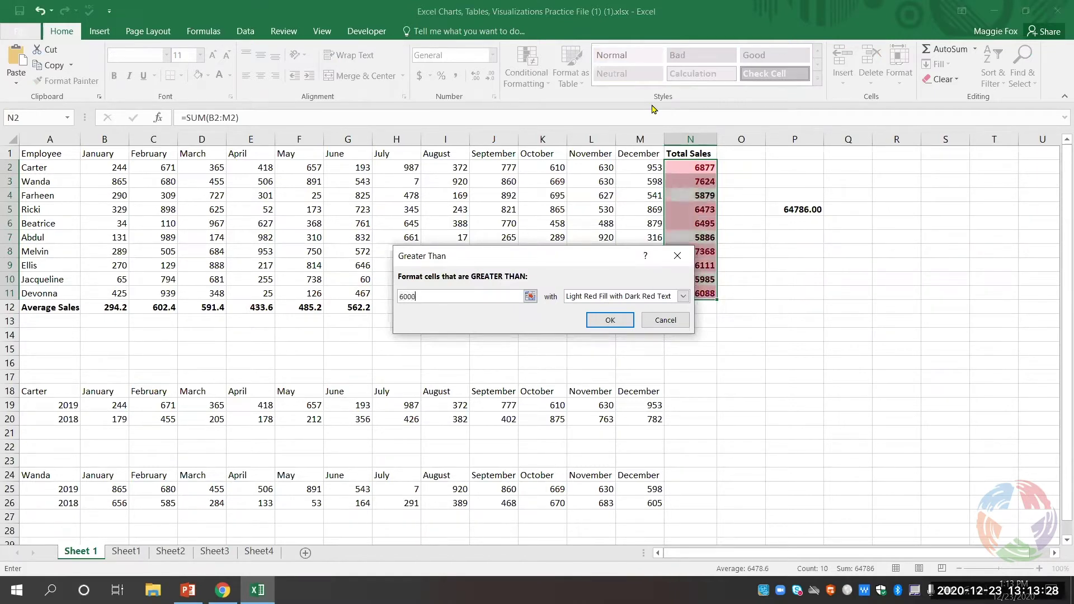
click(614, 298)
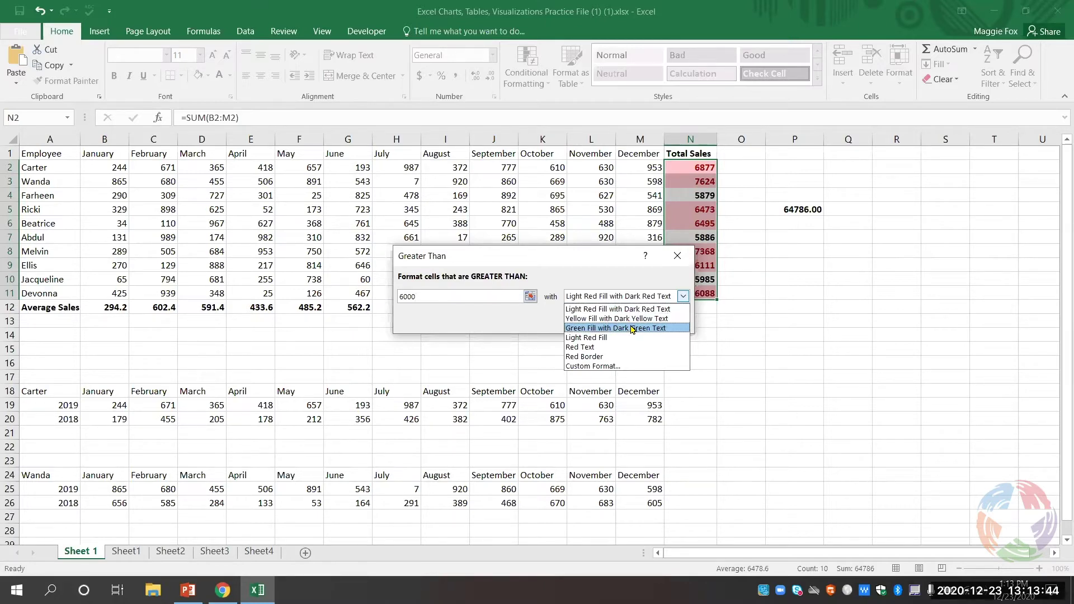
click(633, 329)
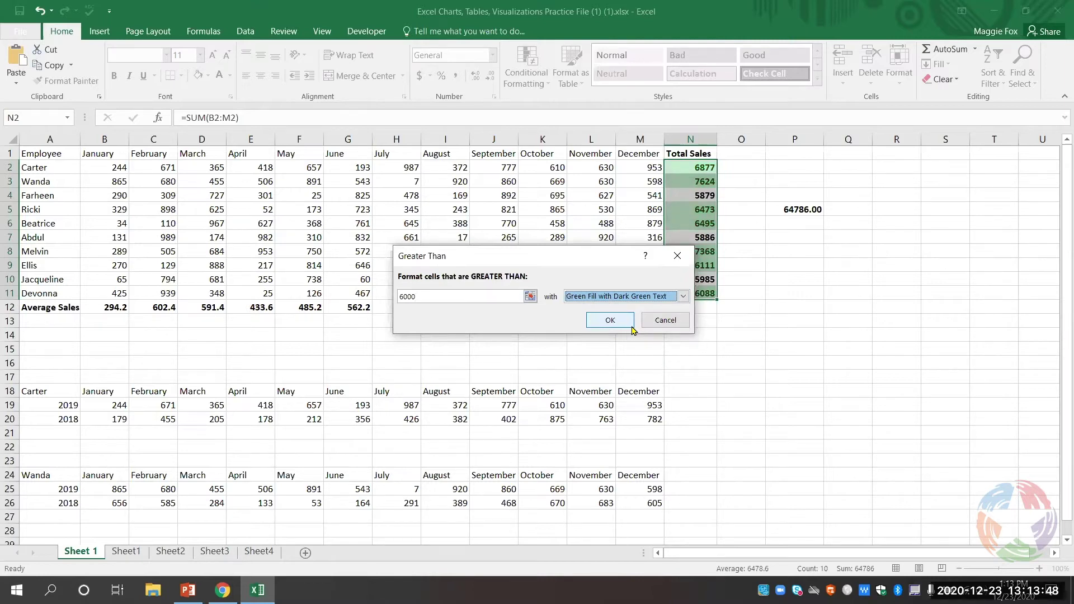
click(630, 323)
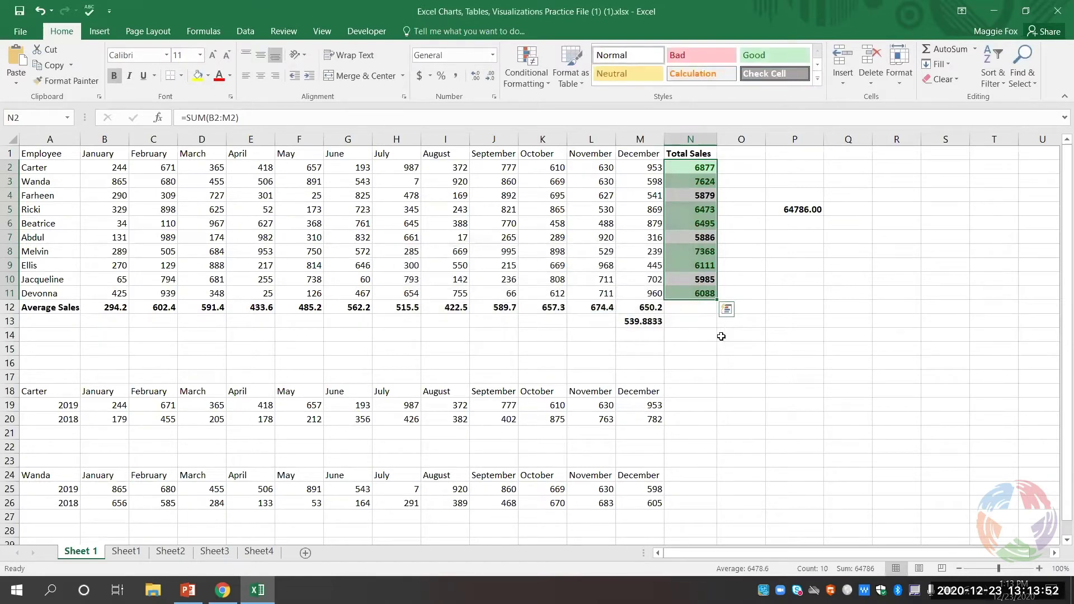
click(800, 340)
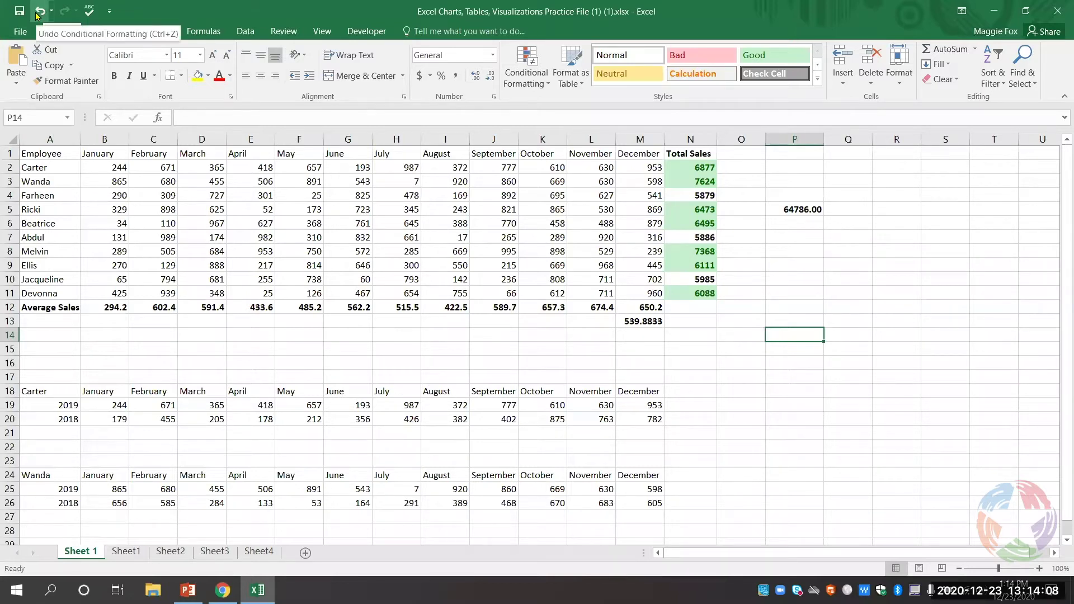
- Undo the green rule and highlight Total Sales below 6000 light red with dark red text
click(37, 14)
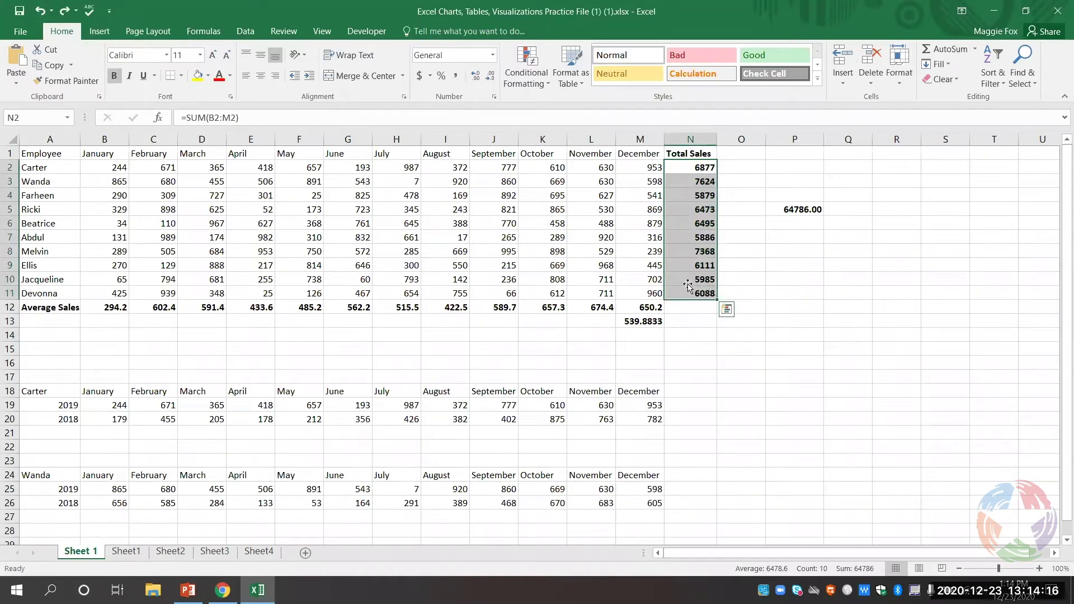
click(522, 84)
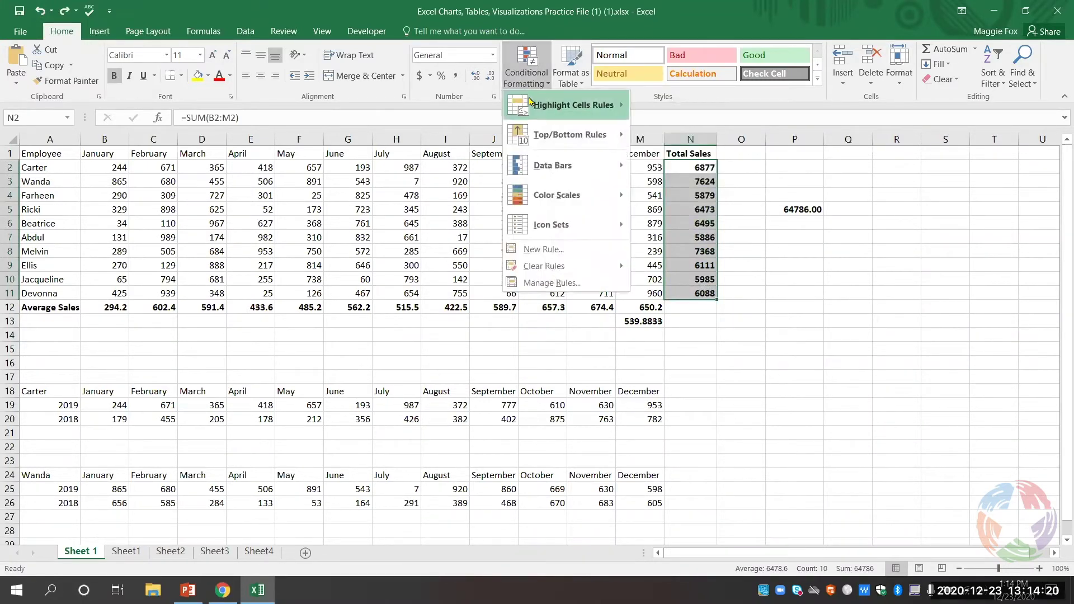
mouse_move(541, 107)
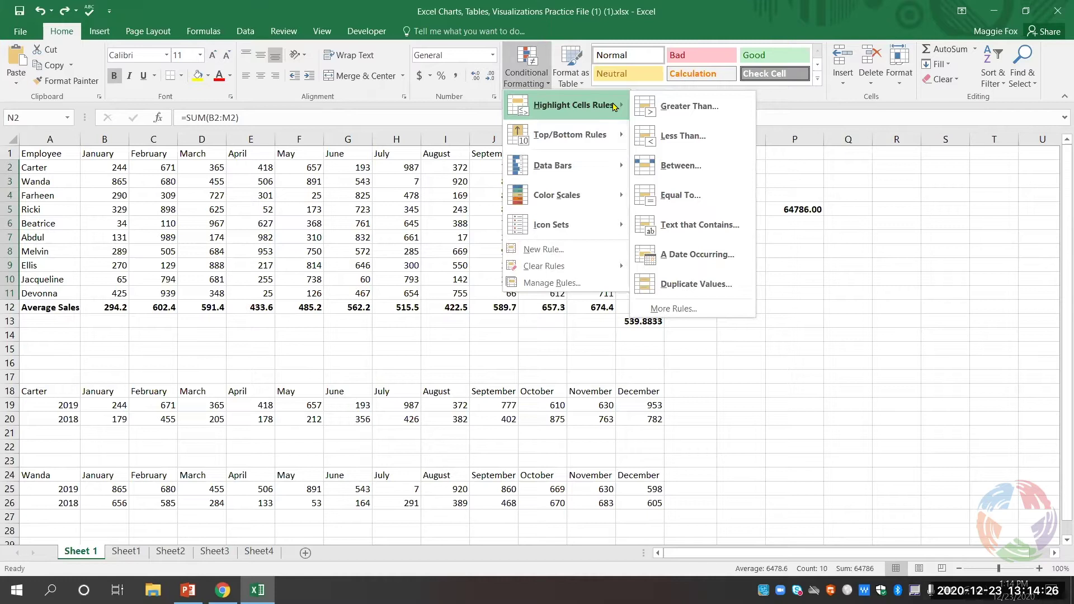
click(689, 138)
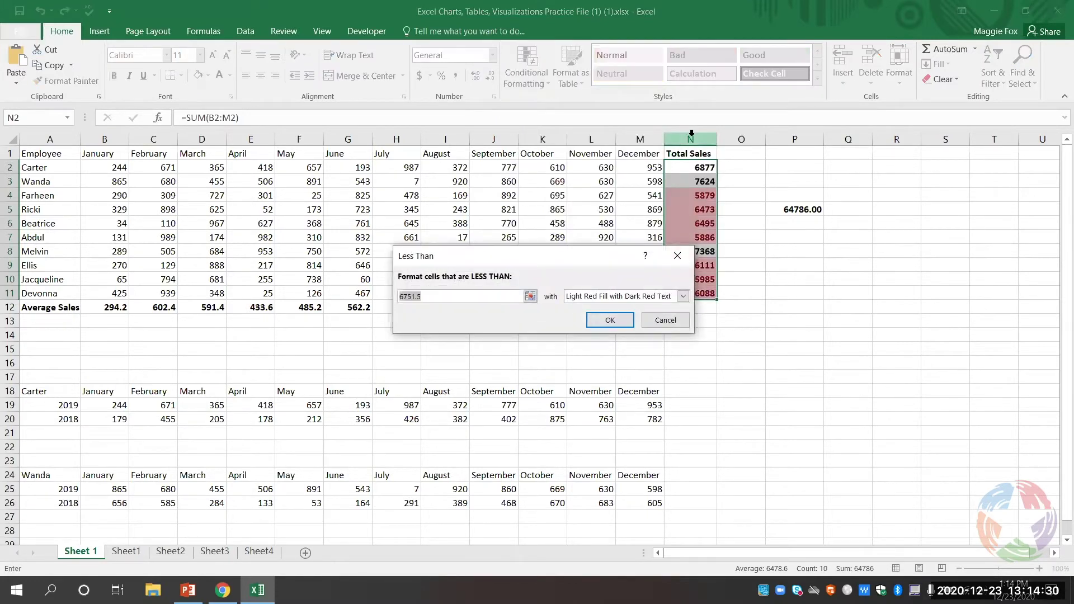
text(60)
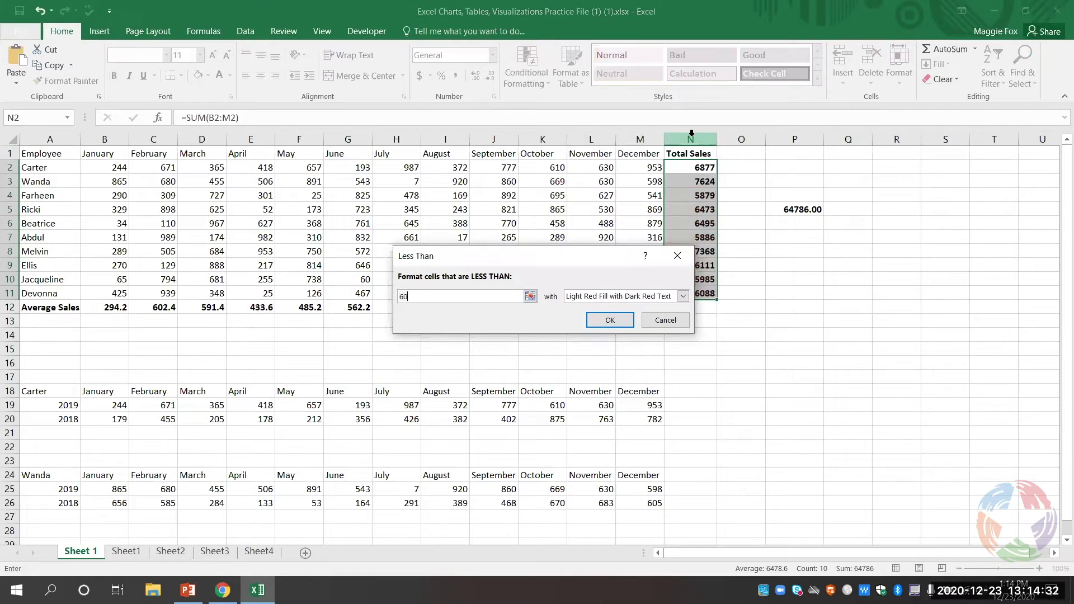
text(00)
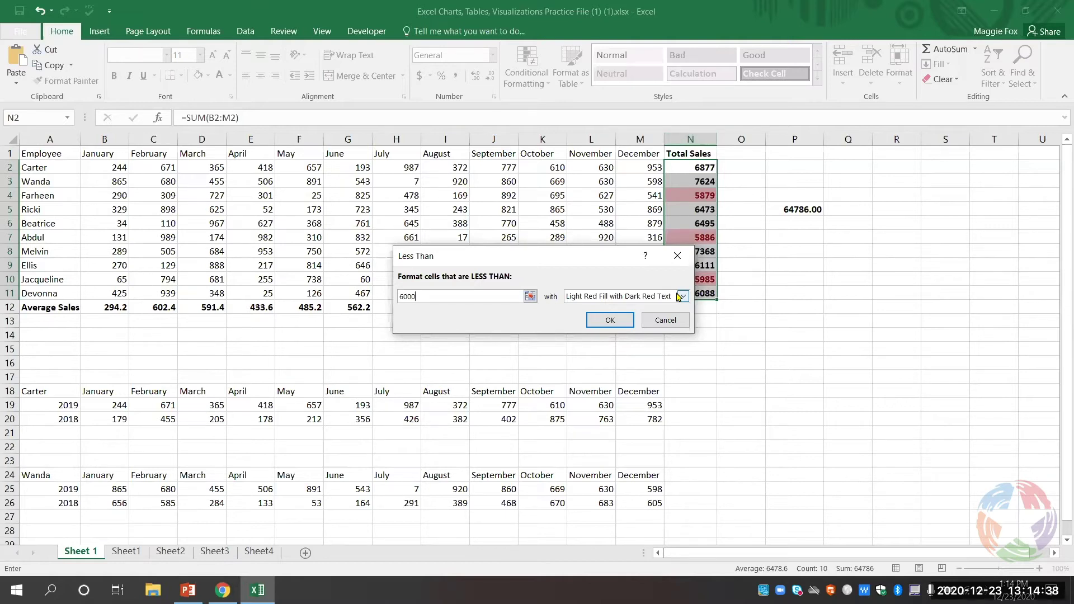
click(615, 321)
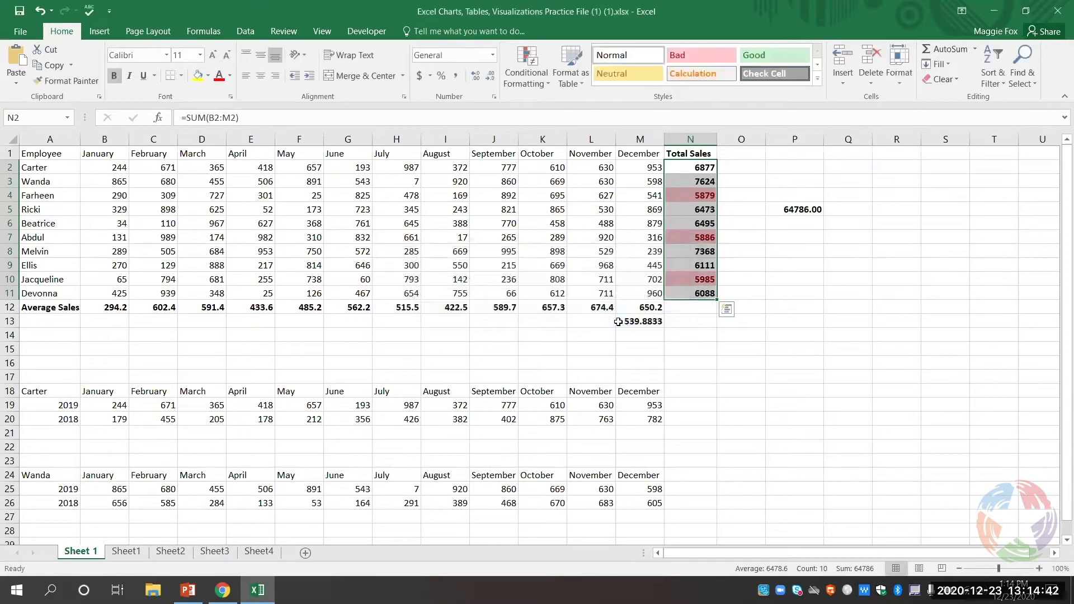
click(808, 296)
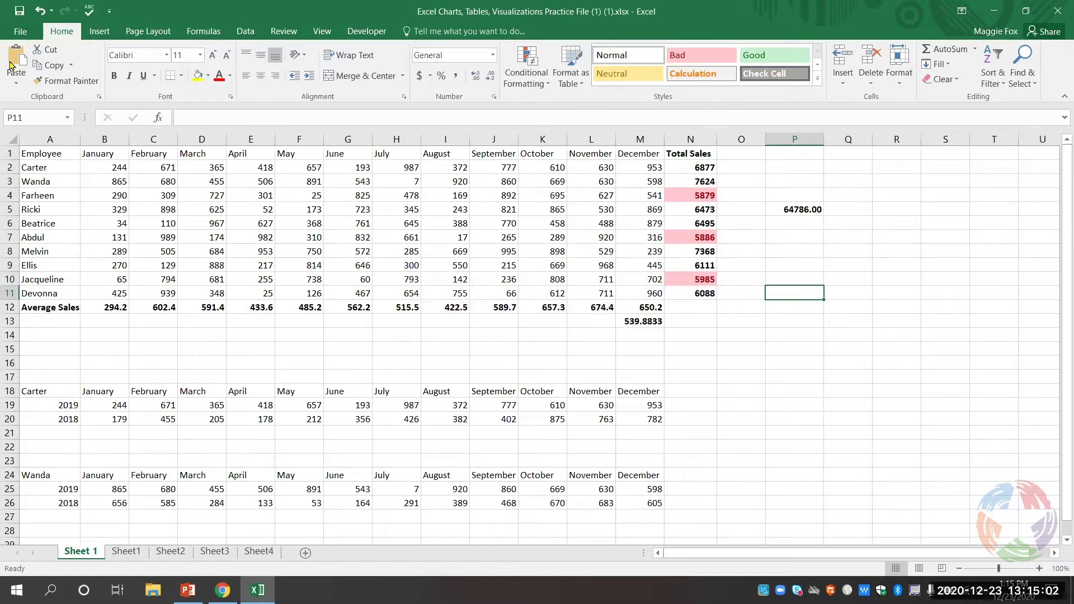
- Undo the less-than-6000 rule so column N's Total Sales figures are unformatted
click(39, 10)
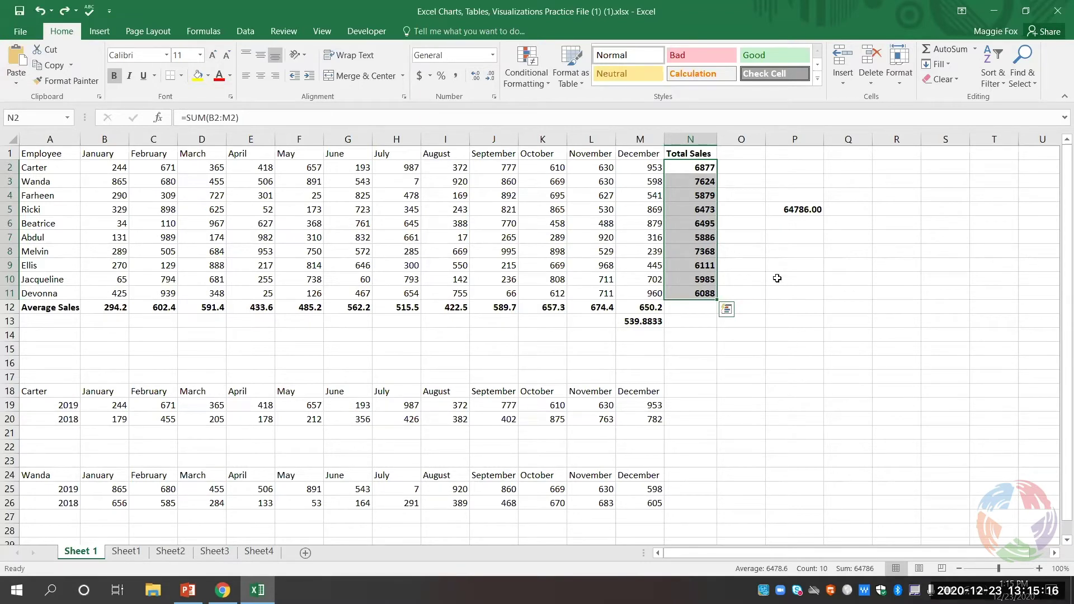
click(764, 256)
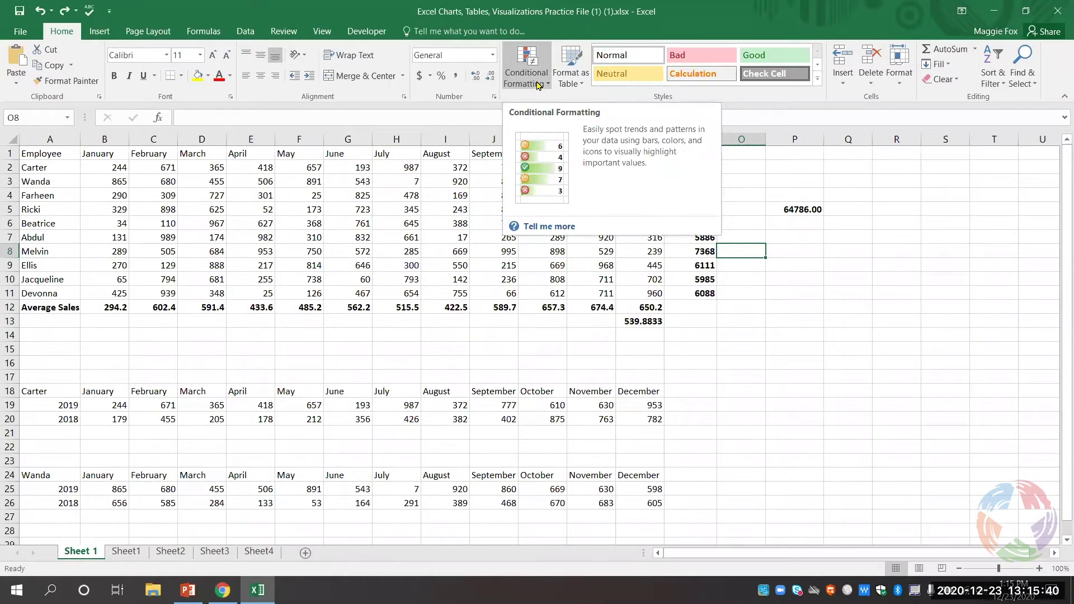
click(746, 222)
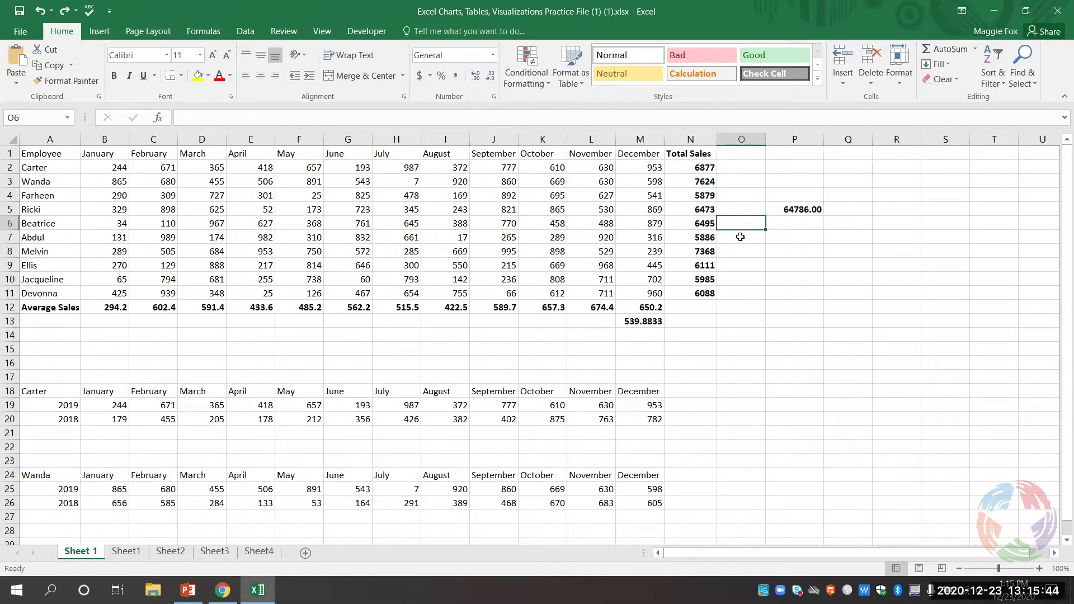
- Apply a Top 5 Items rule to N2:N11 with Green Fill and Dark Green Text
drag(699, 171, 698, 292)
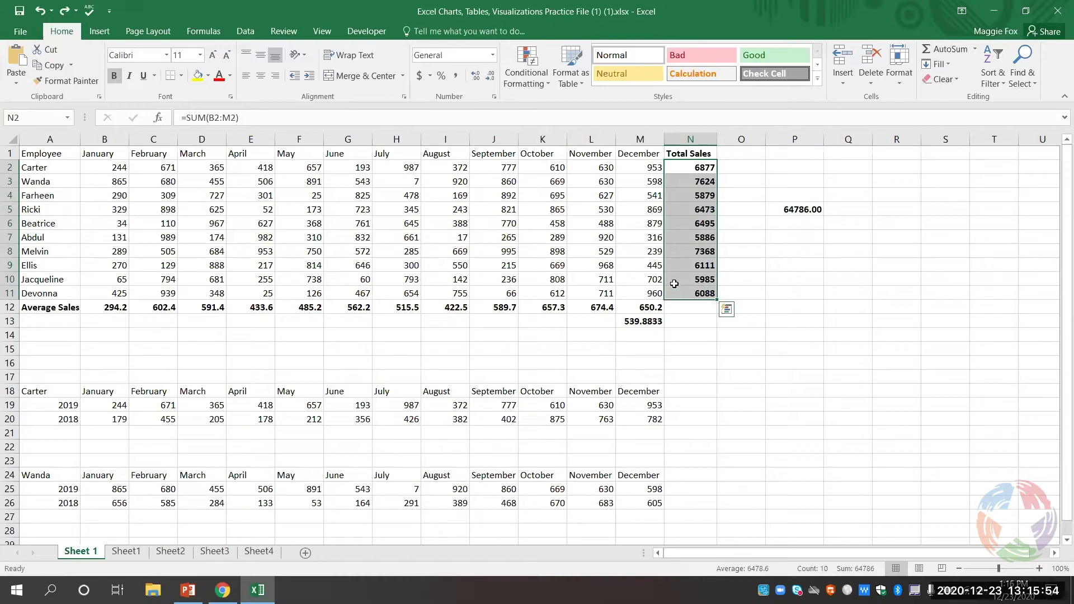
click(536, 75)
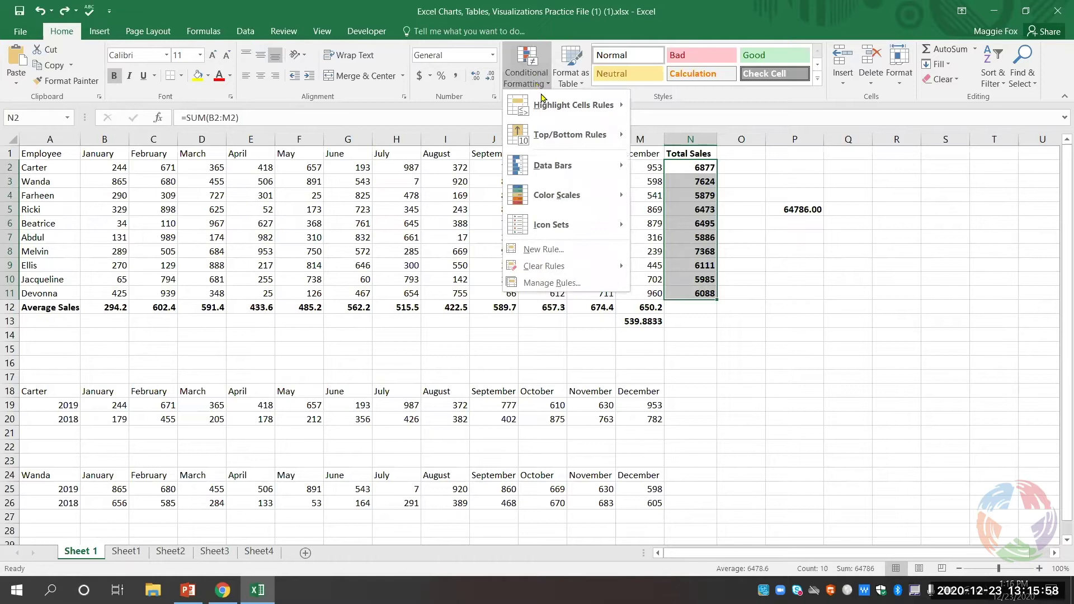
mouse_move(557, 134)
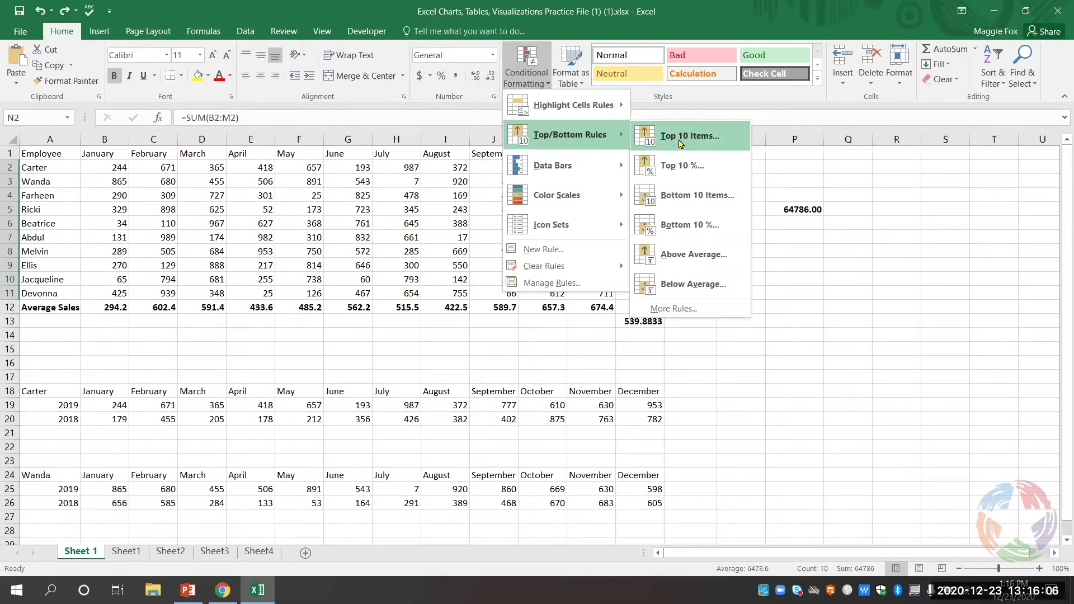
click(680, 138)
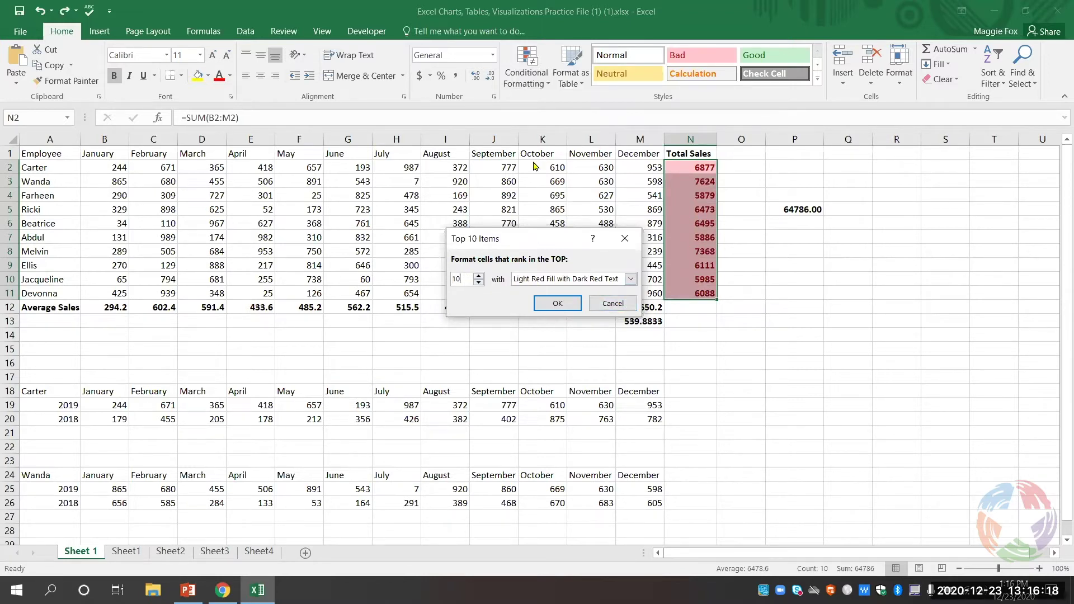
key(BackSpace)
key(BackSpace)
text(5)
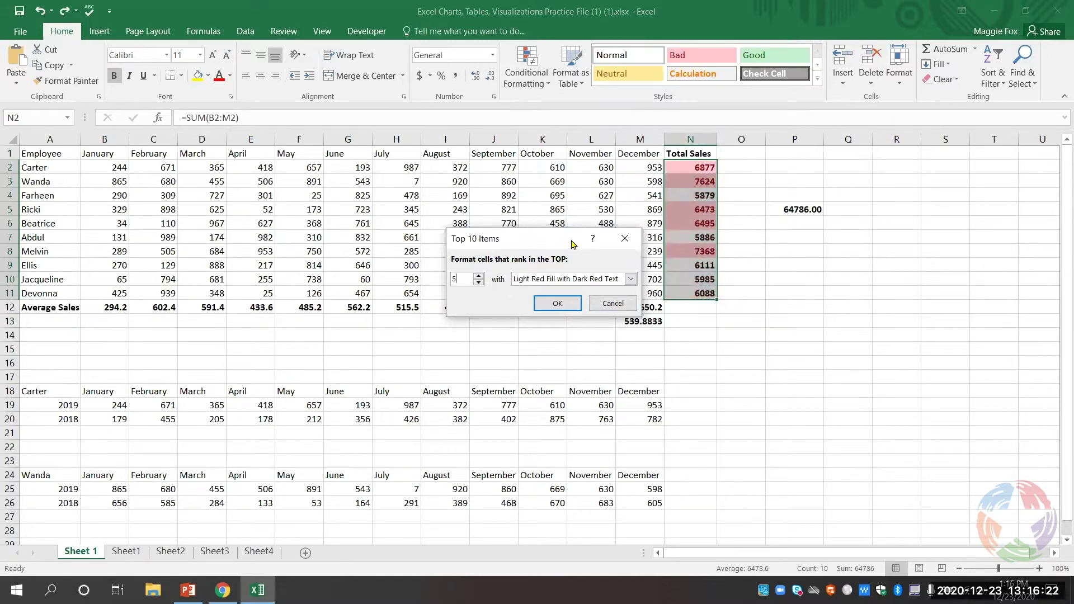
click(595, 280)
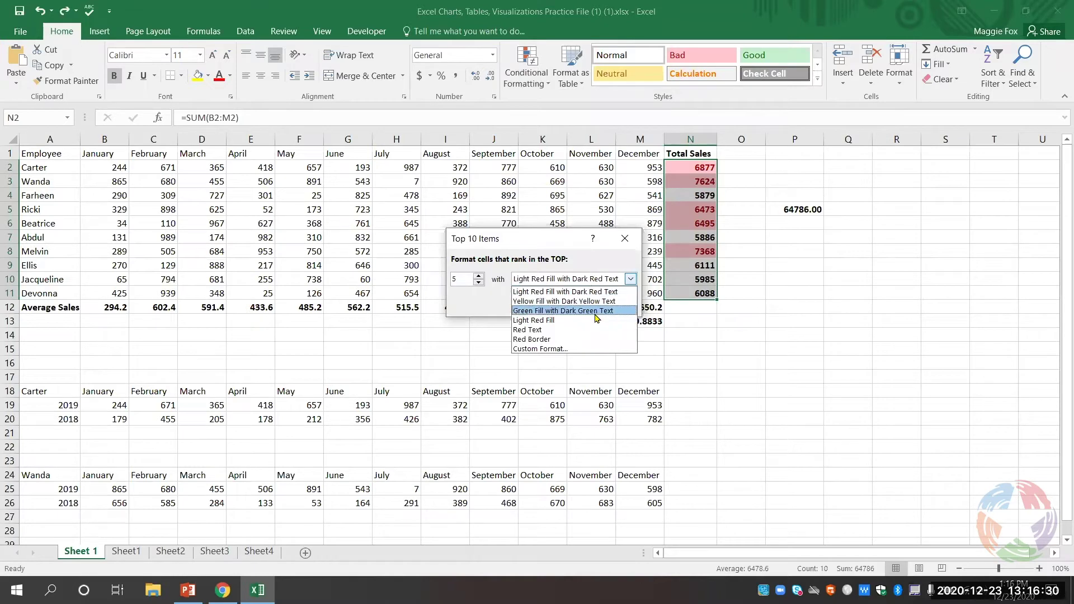
click(595, 311)
click(558, 303)
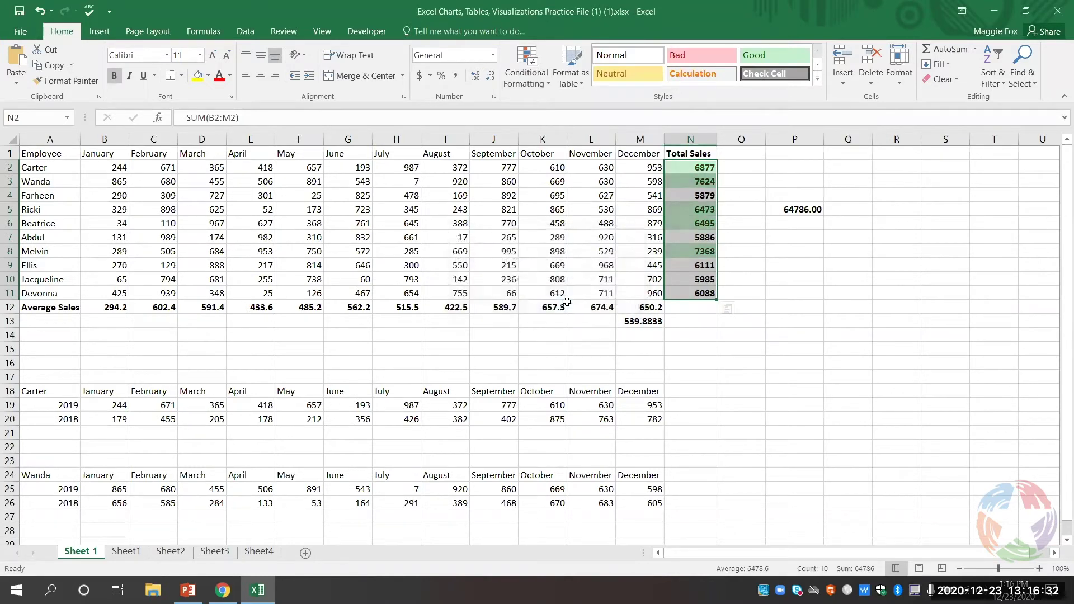
click(717, 369)
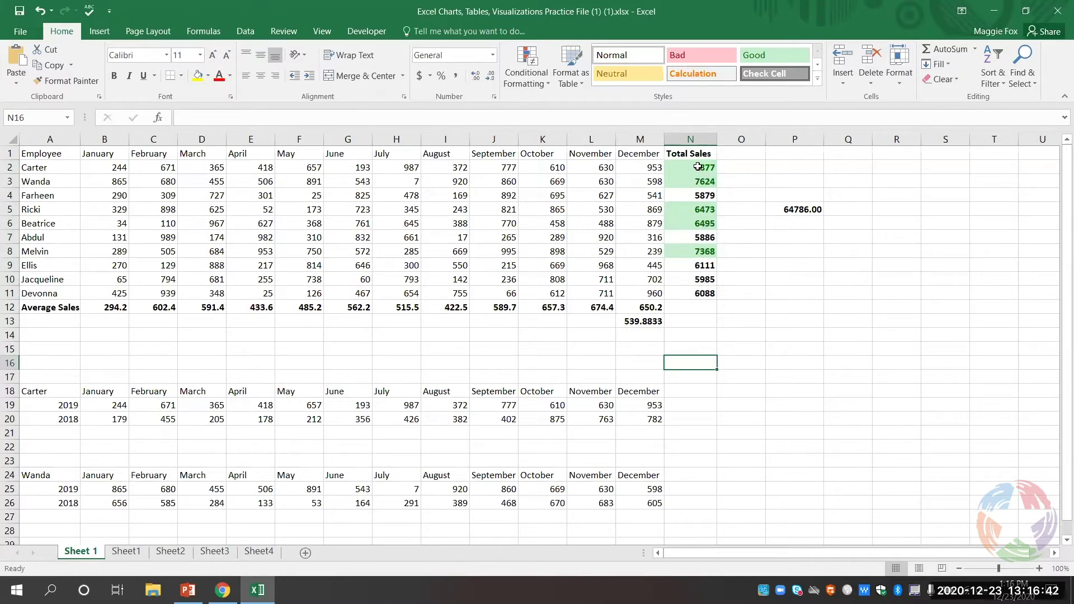
- Apply a Bottom 5 Items rule to N2:N11, shading them light red with dark red text
drag(697, 167, 700, 291)
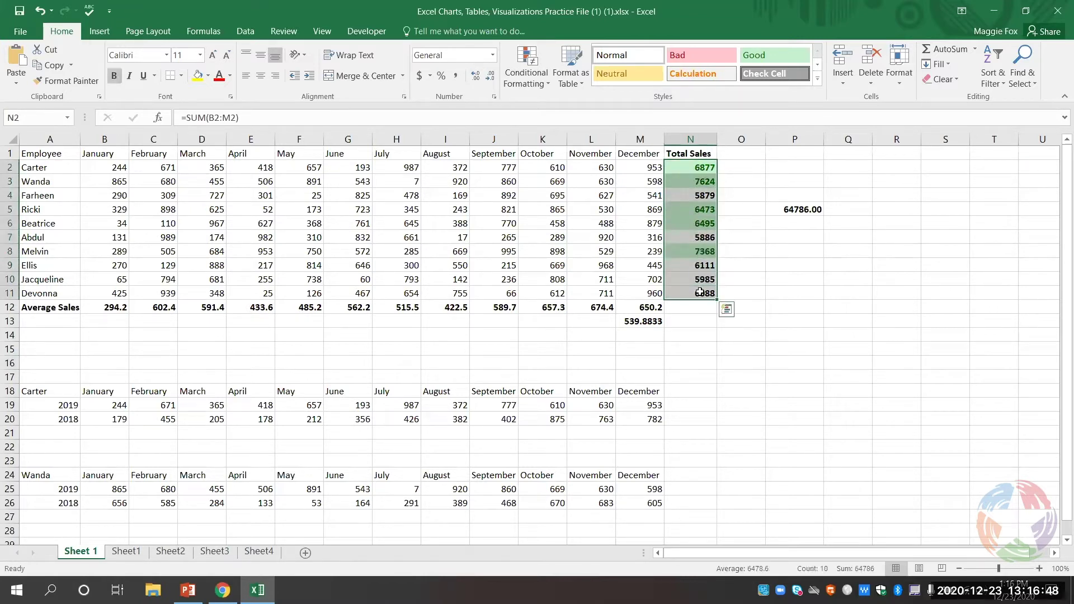
click(536, 85)
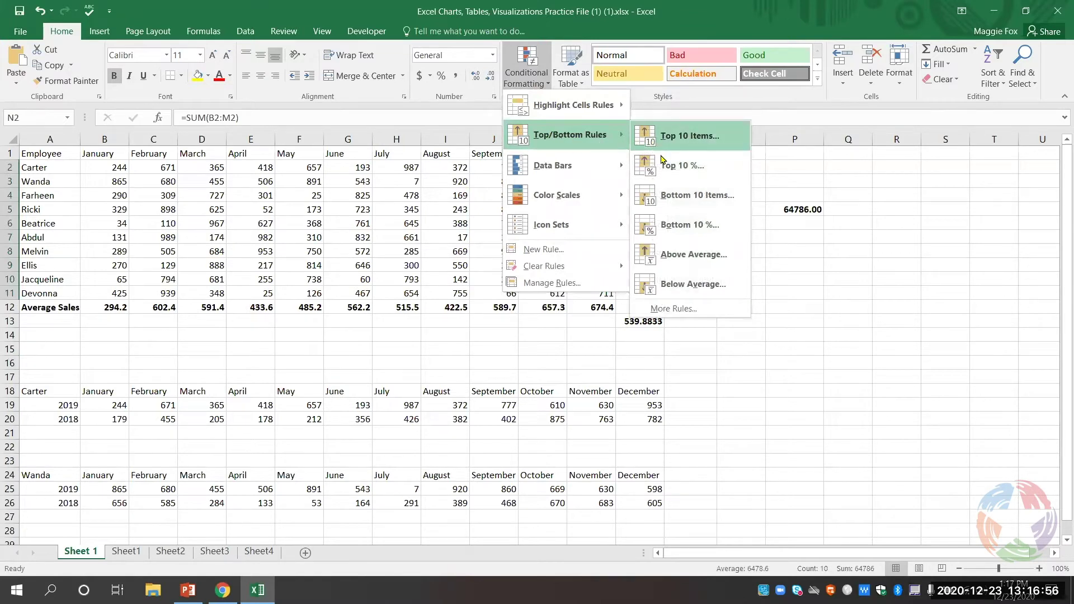
click(706, 204)
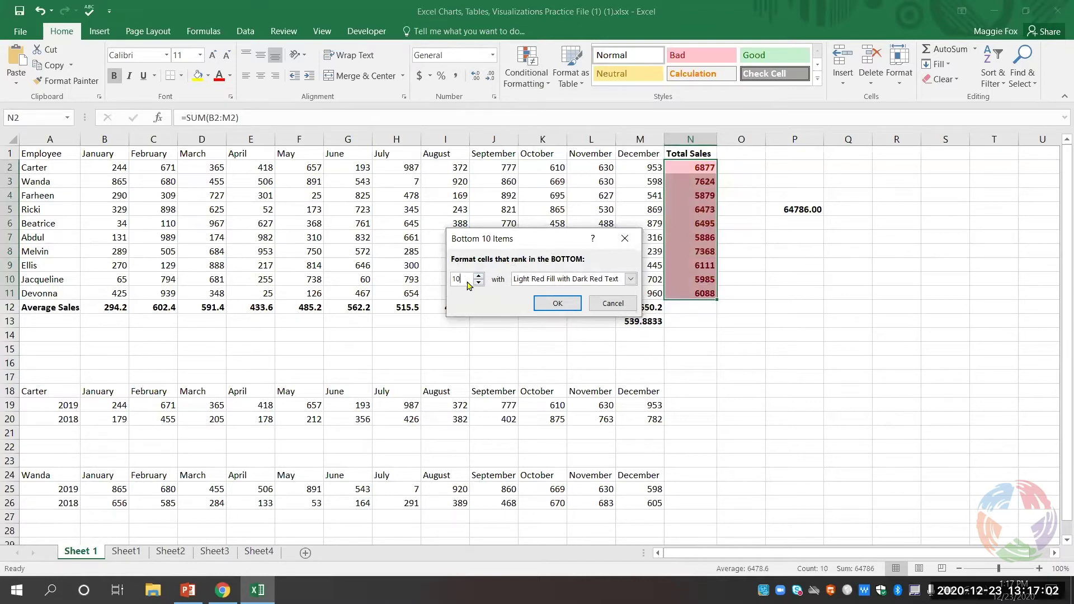
key(BackSpace)
key(BackSpace)
text(5)
click(560, 304)
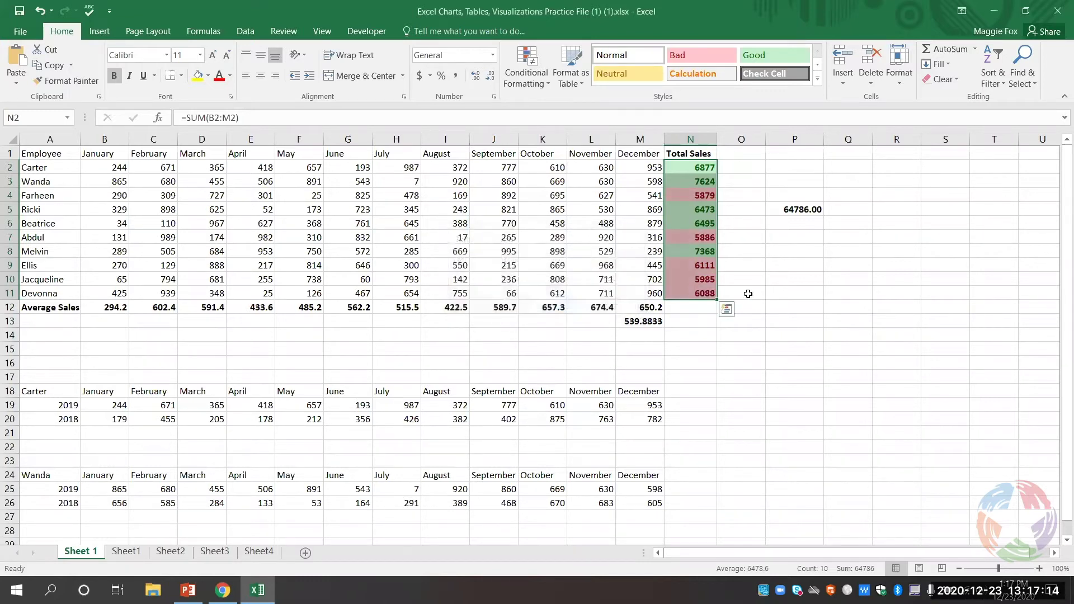
click(744, 293)
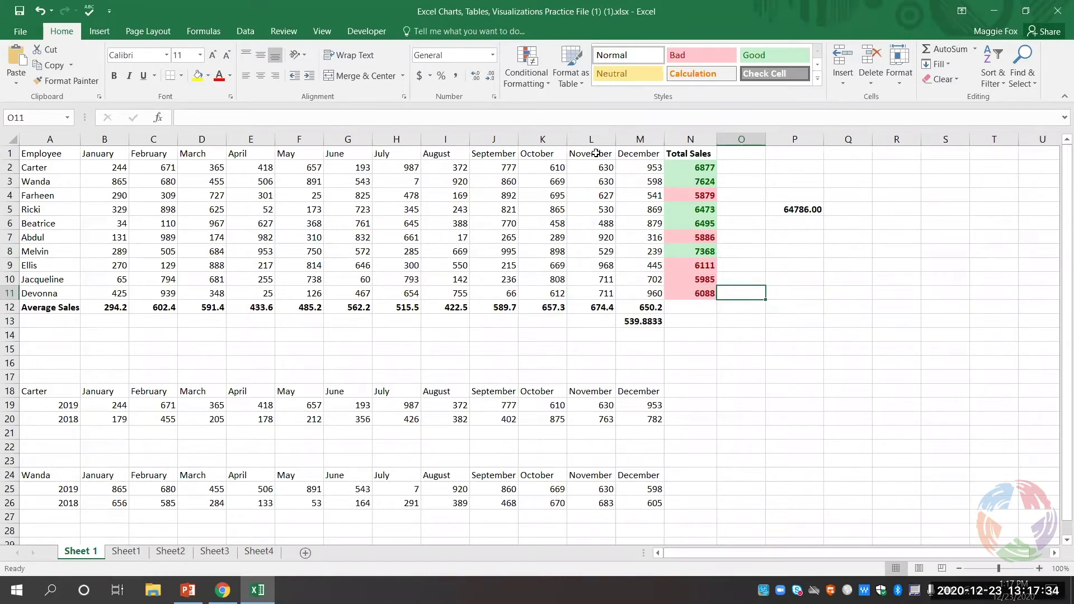
- Use Clear Rules from Entire Sheet to remove the green and red Total Sales fills
click(533, 83)
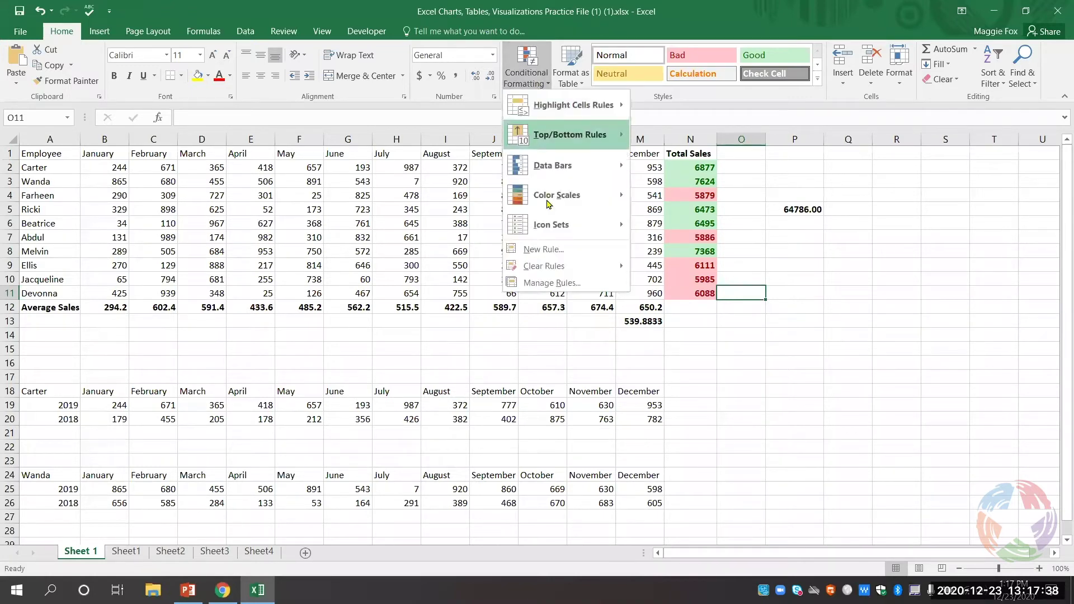
mouse_move(571, 269)
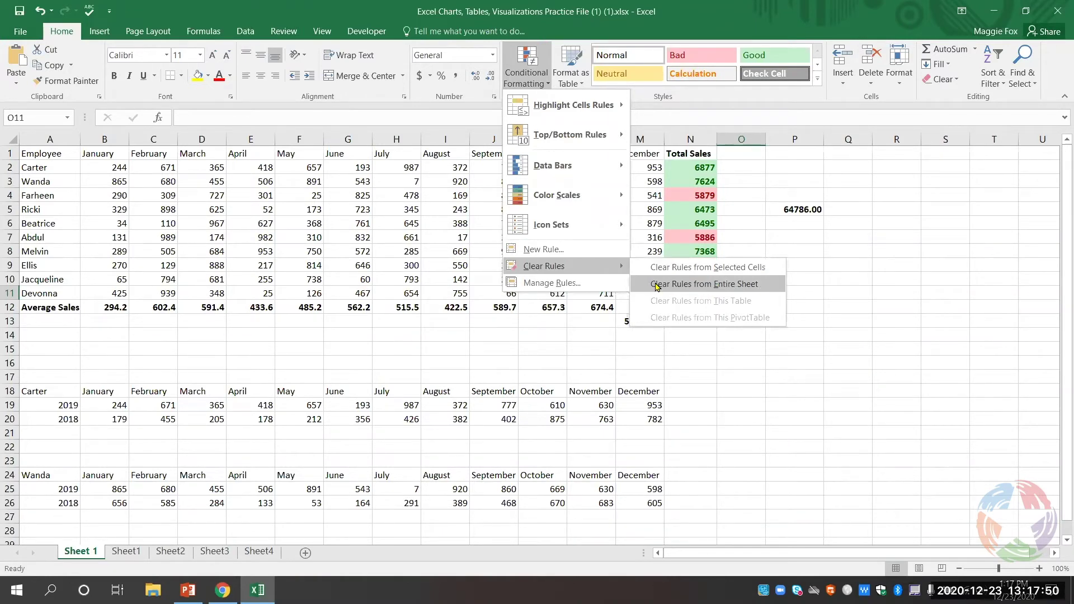
click(657, 287)
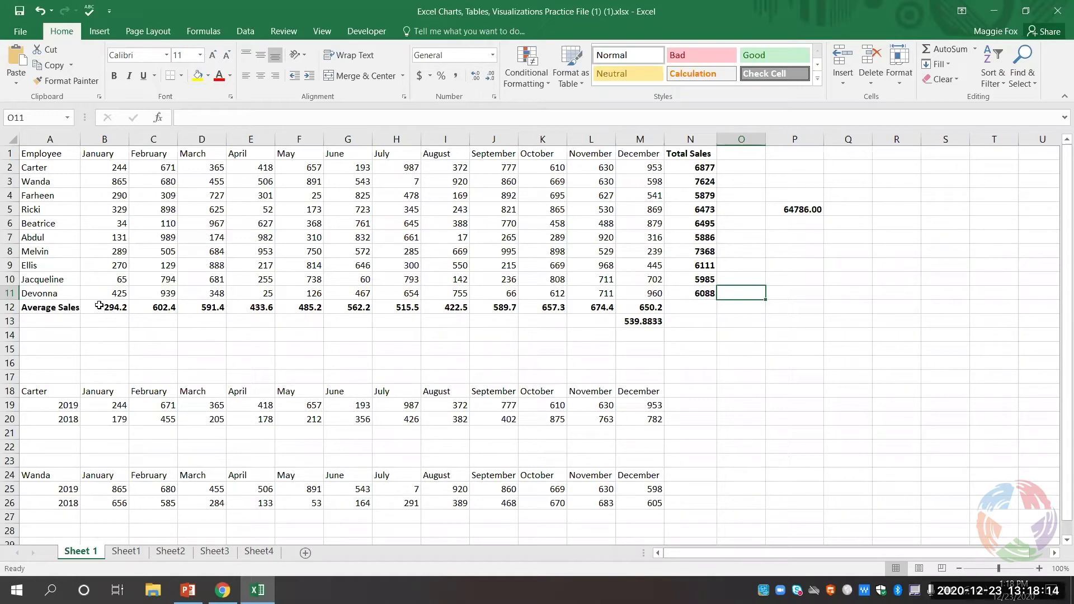
- Select Average Sales B12:M12 and browse the Top/Bottom, Highlight Cells and Data Bars options
click(101, 306)
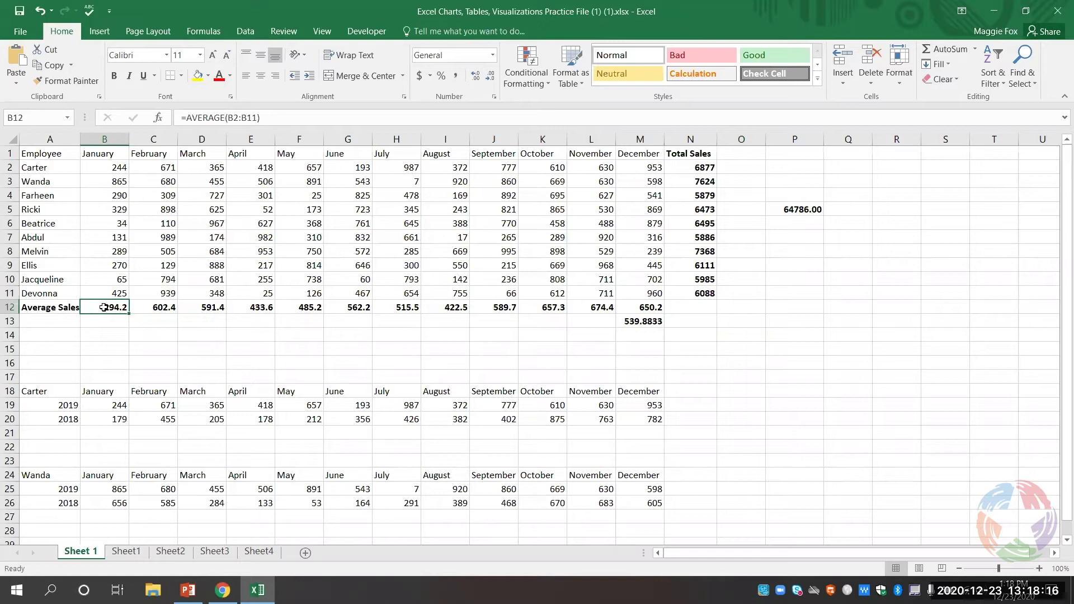
drag(103, 308, 636, 304)
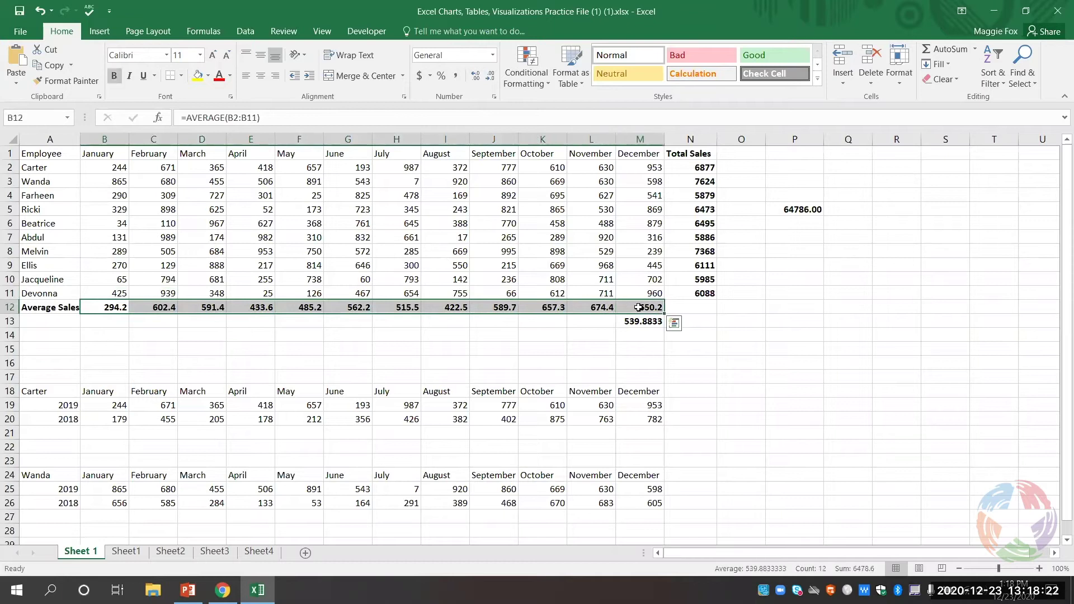
click(541, 83)
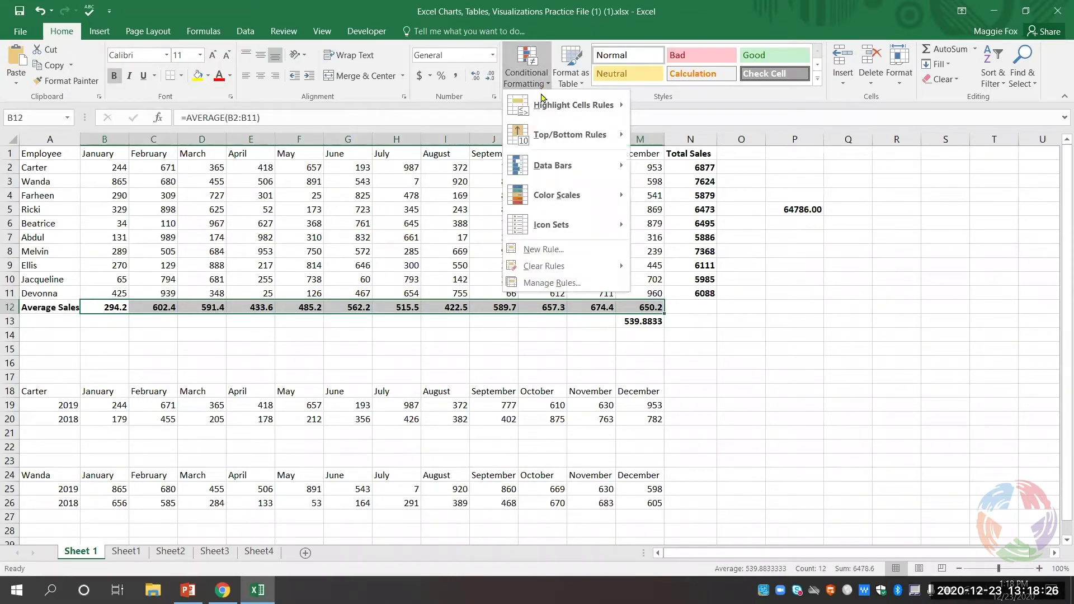
mouse_move(557, 166)
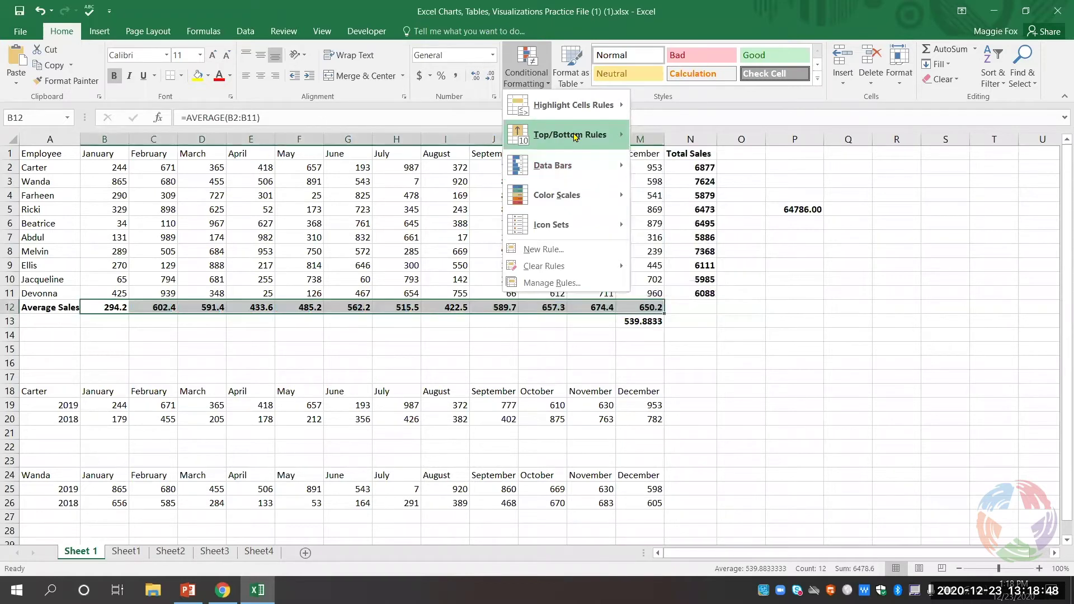
mouse_move(582, 136)
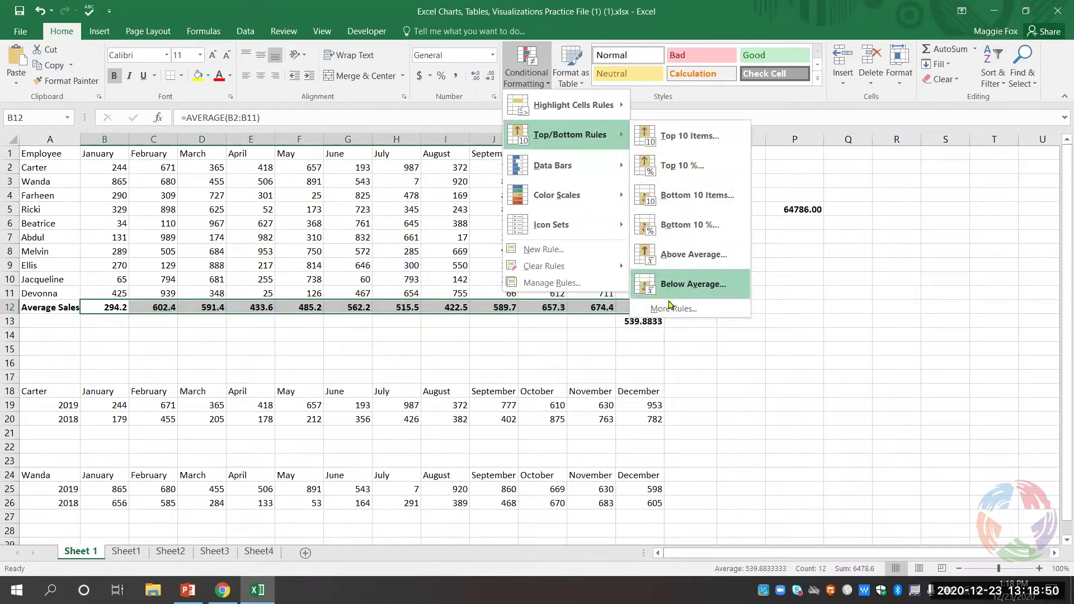
mouse_move(569, 109)
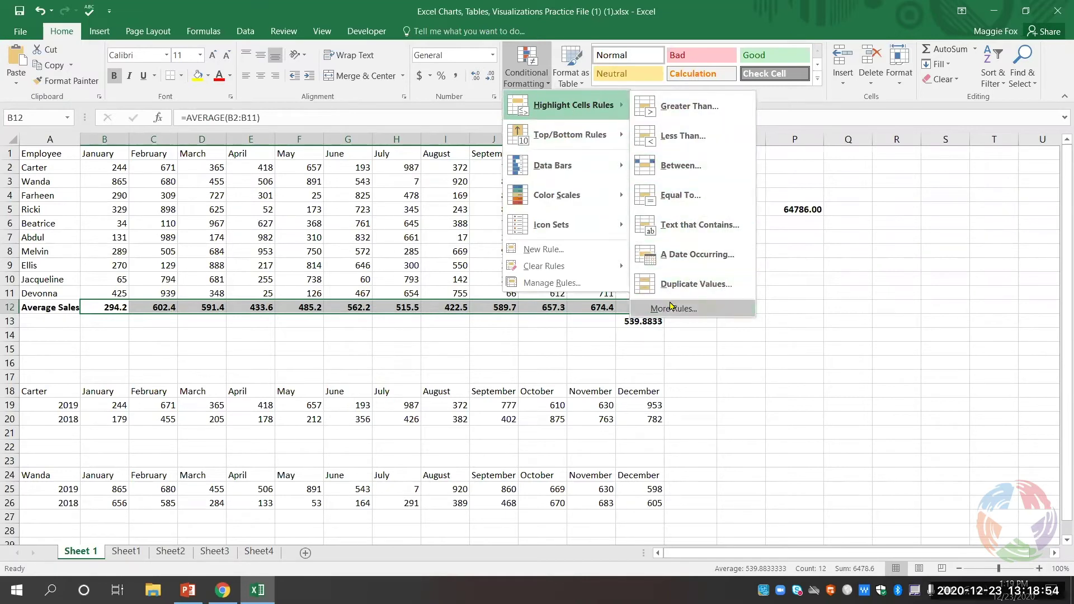
mouse_move(599, 165)
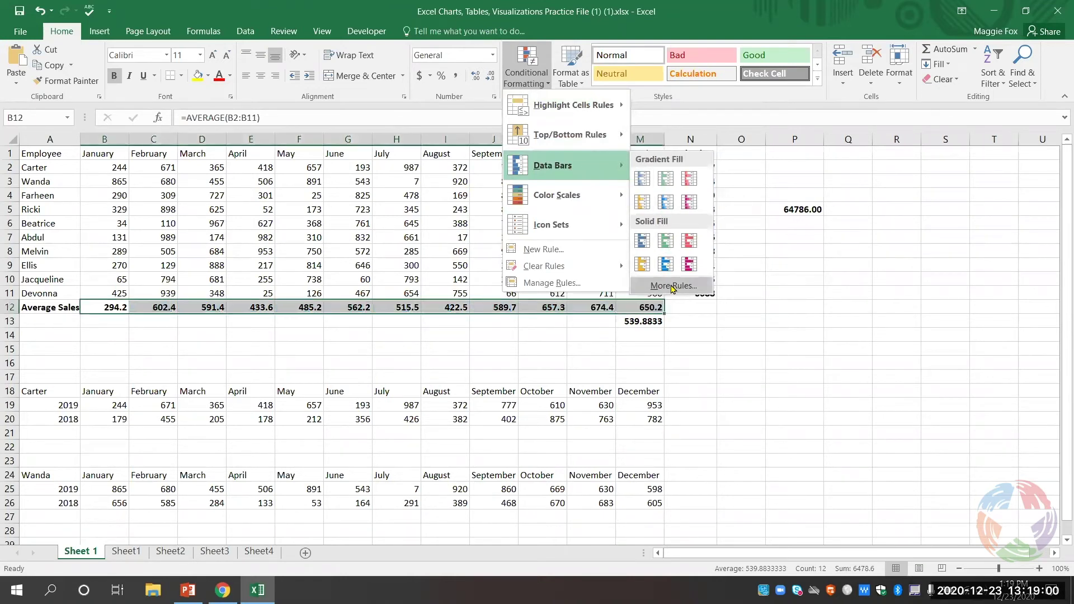
- Start a new formatting rule and compare each rule type, settling on formatting all cells by value
click(673, 286)
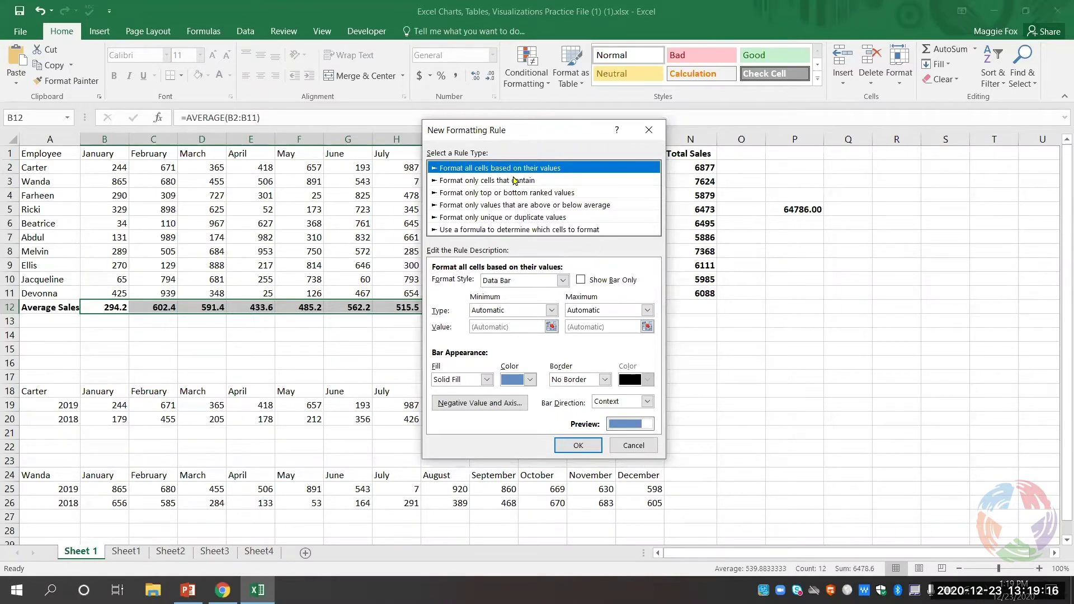
click(514, 181)
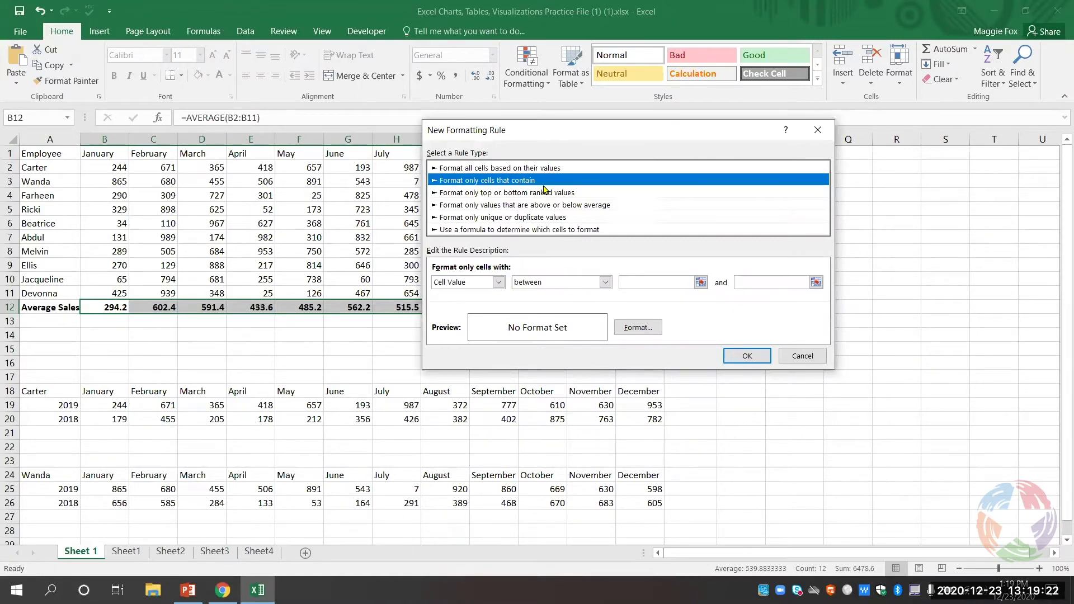
click(542, 193)
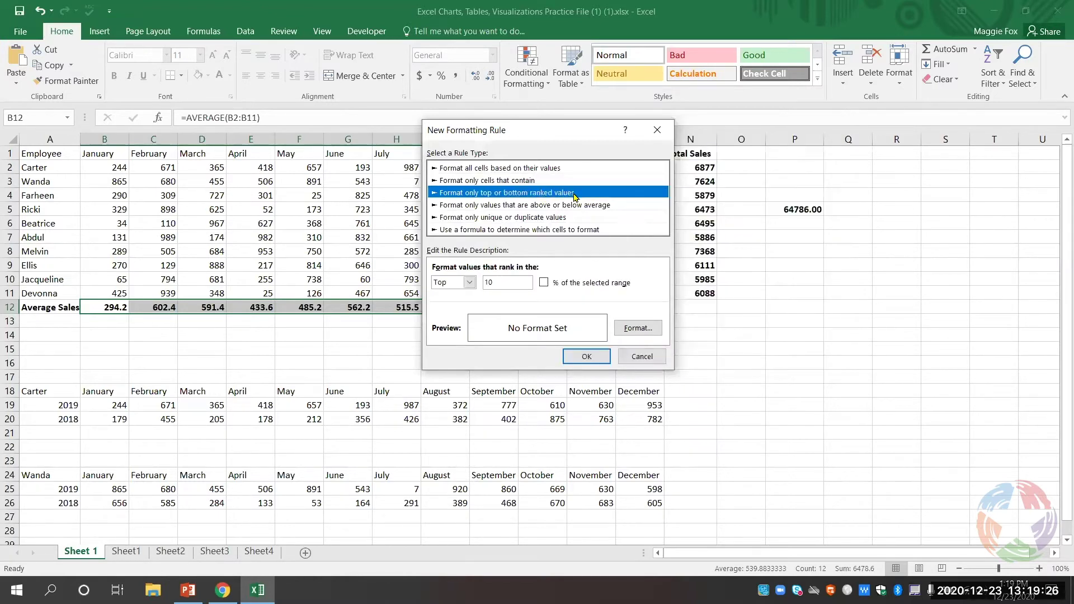
click(587, 205)
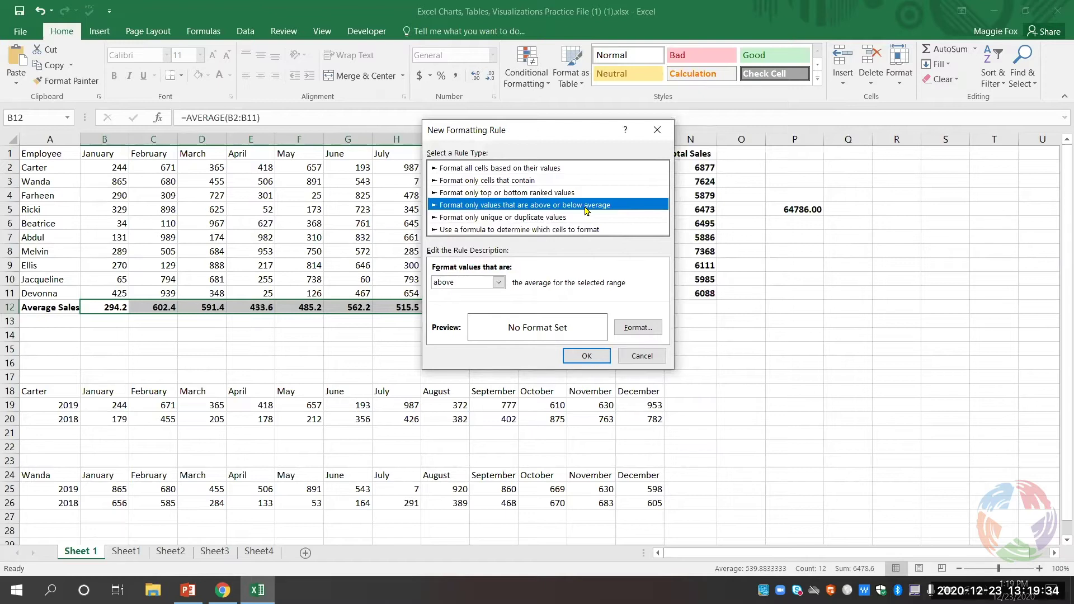
click(581, 218)
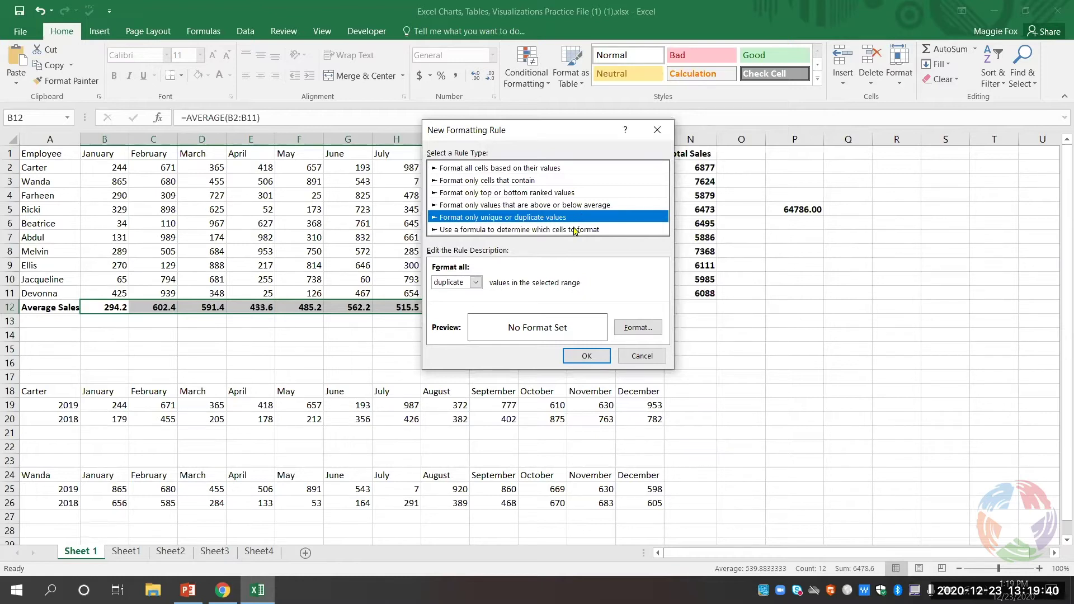
click(574, 230)
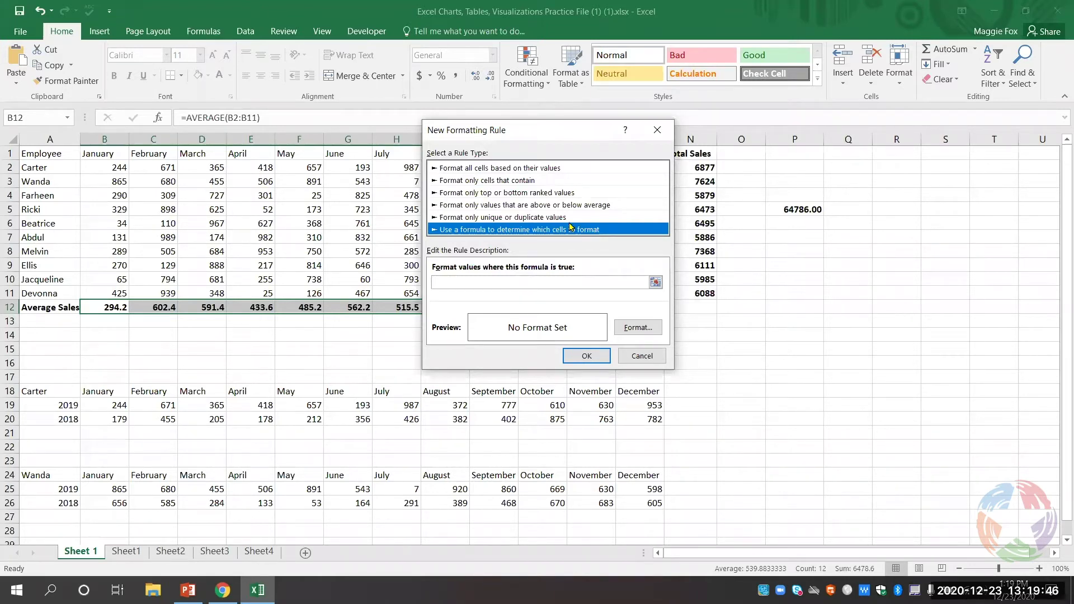
click(535, 169)
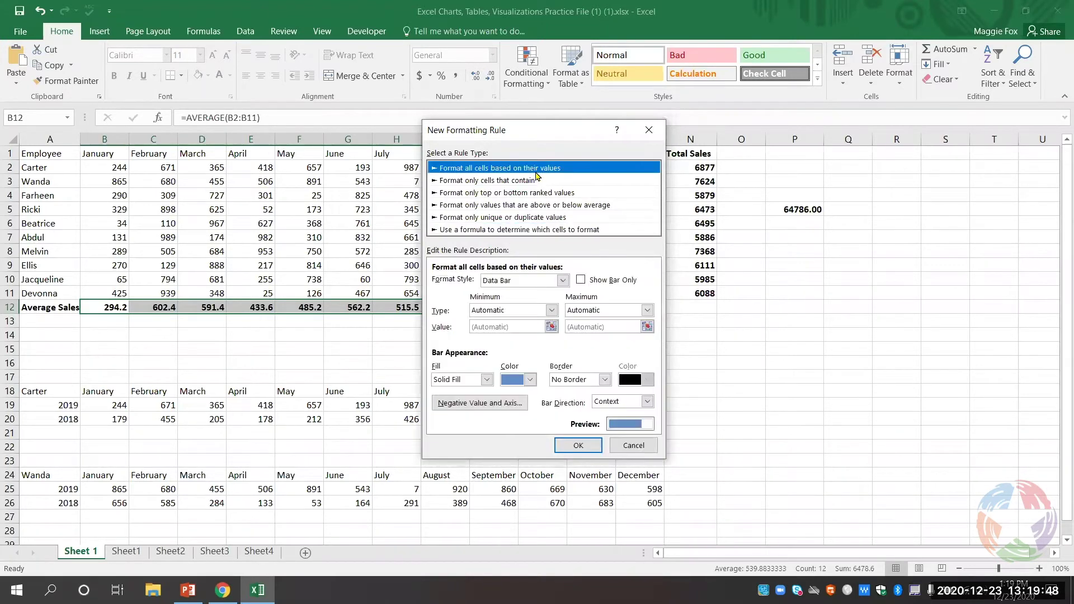
click(540, 183)
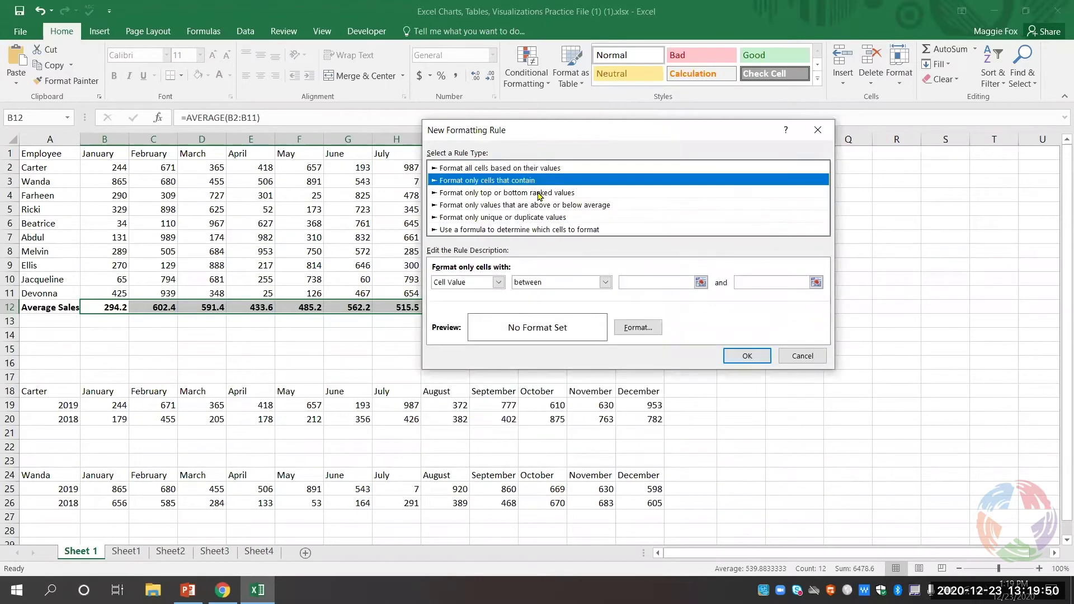
click(539, 193)
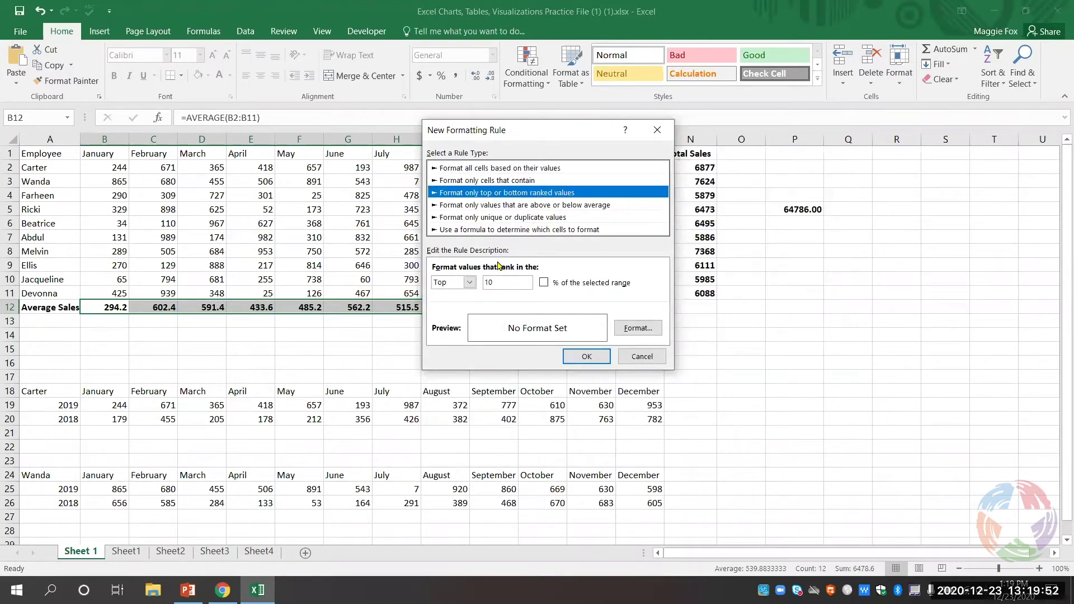
click(510, 209)
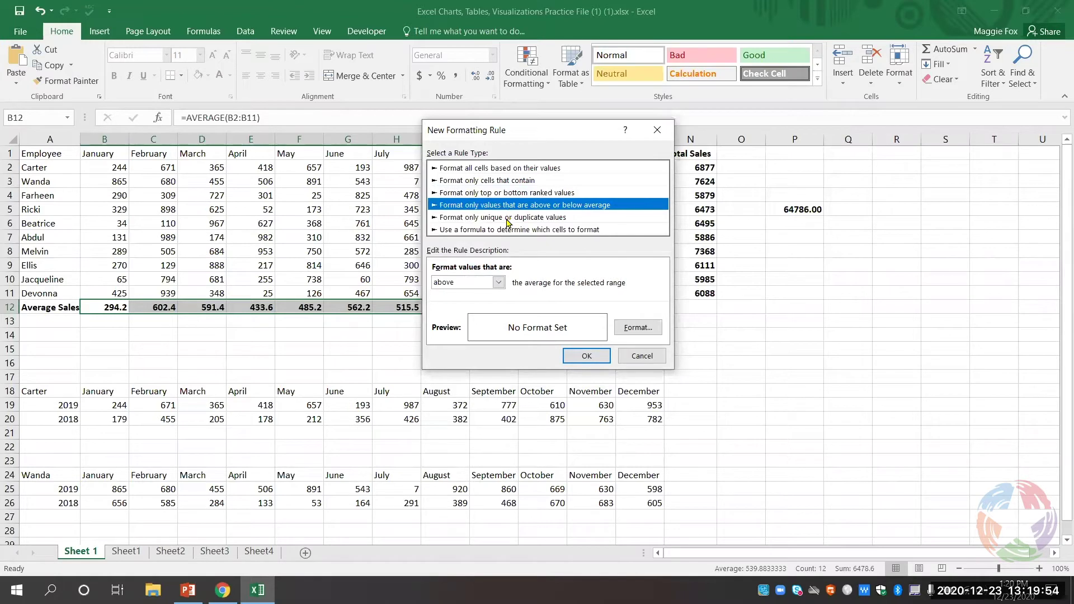
click(508, 222)
click(509, 232)
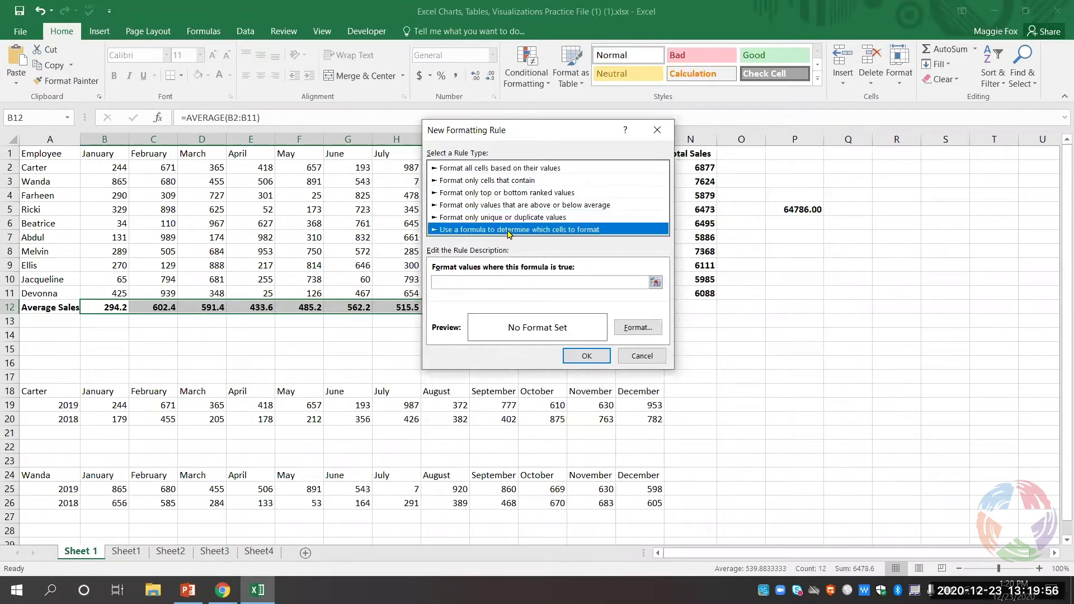
click(488, 171)
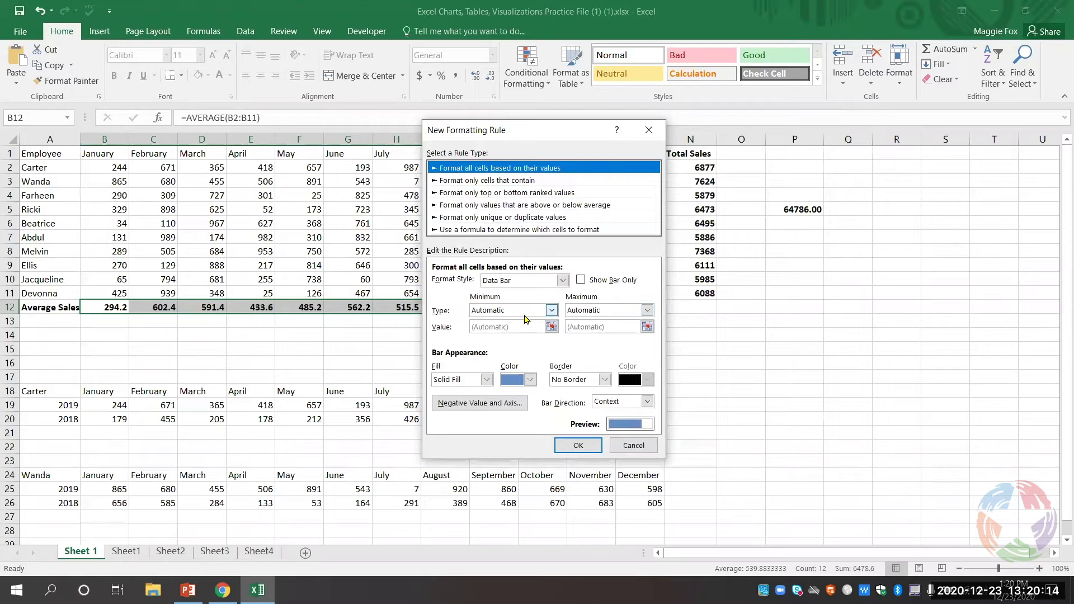
- Give the data bars a solid light-green fill and confirm the rule
click(486, 381)
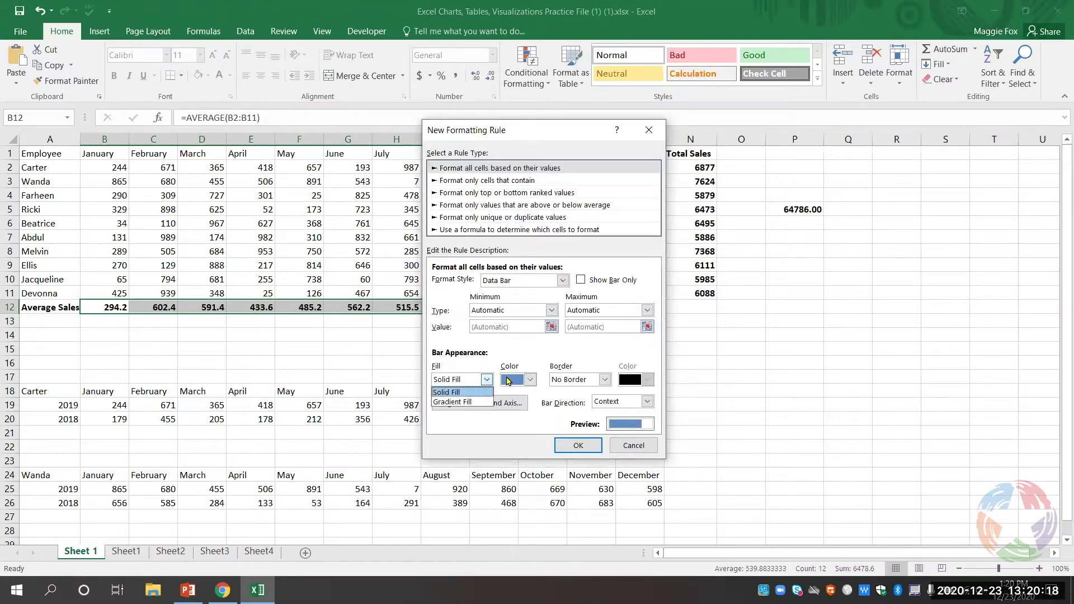
click(528, 384)
click(530, 383)
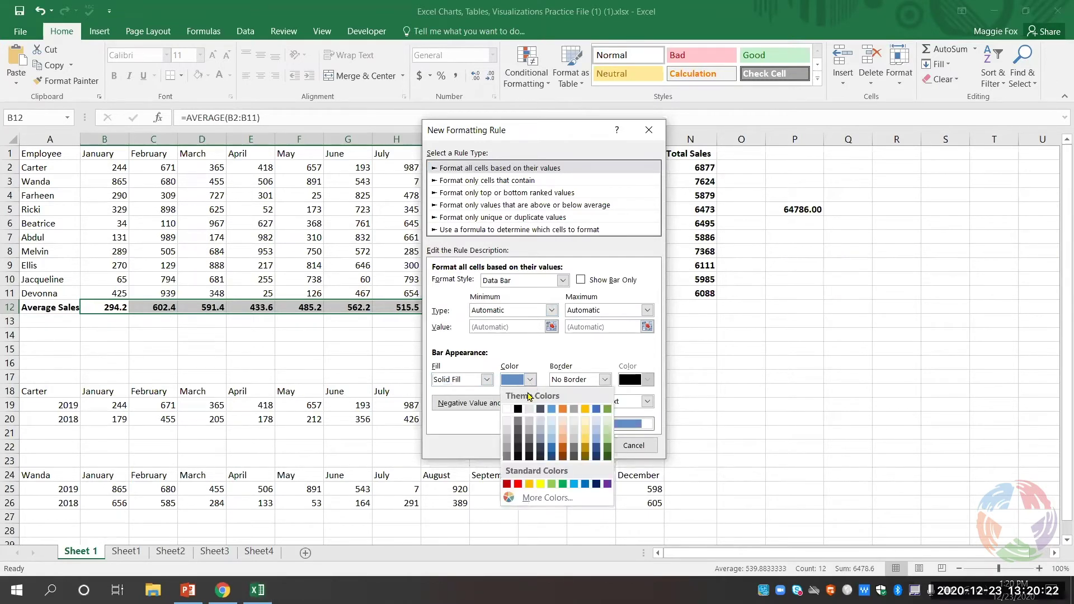
click(554, 484)
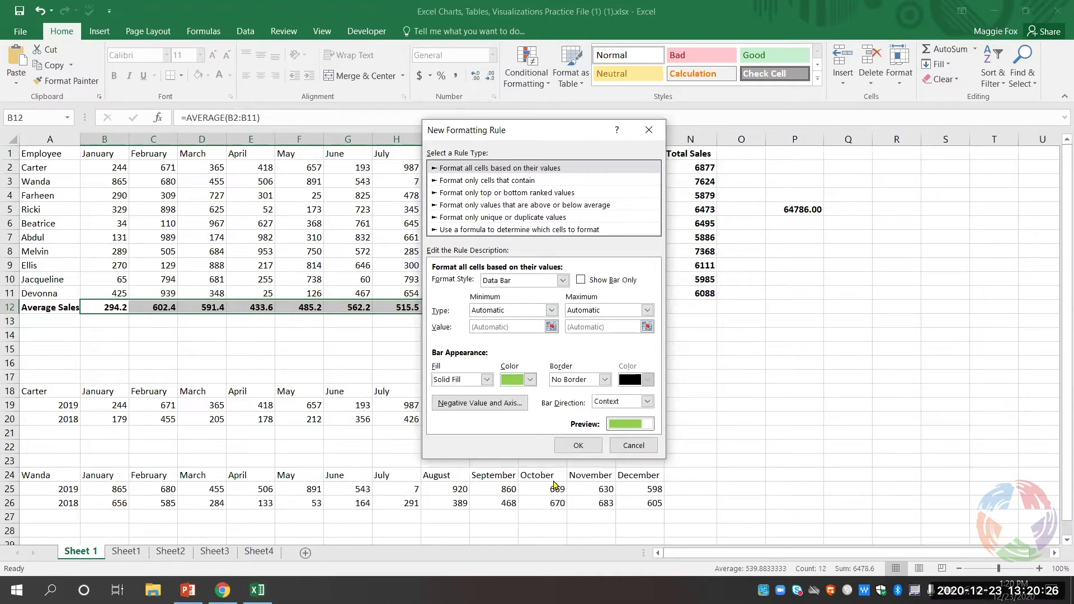
click(577, 446)
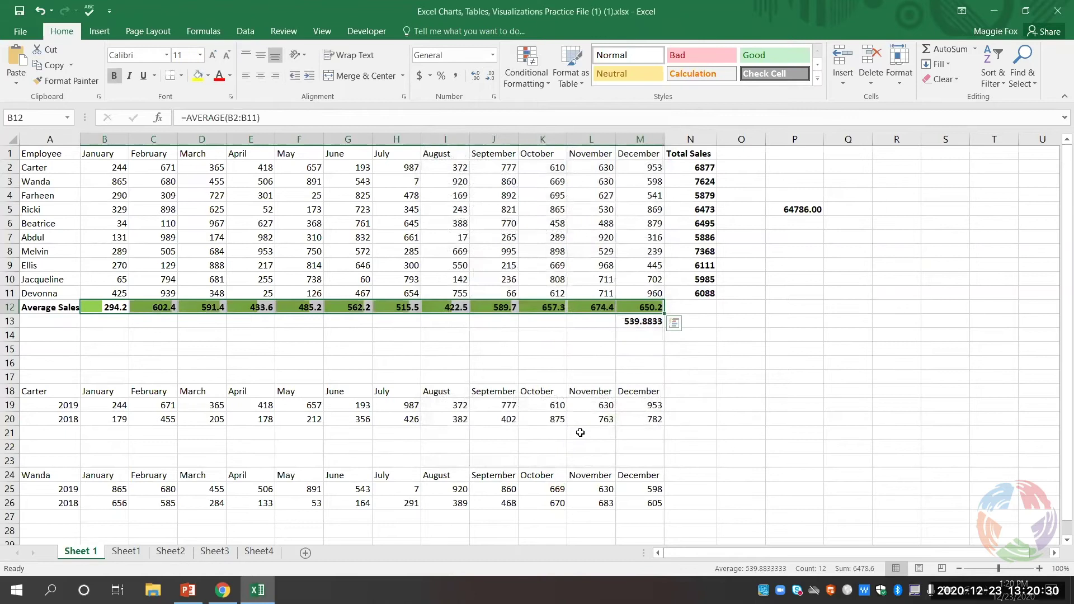
- View the green data bars, then clear all conditional formatting from the entire sheet
click(748, 339)
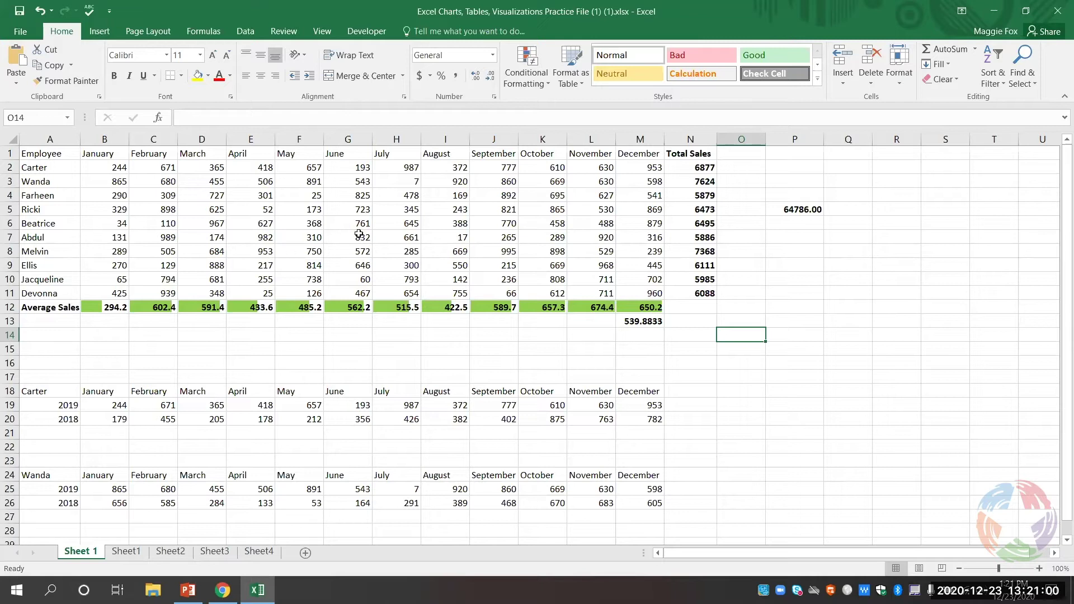
click(526, 70)
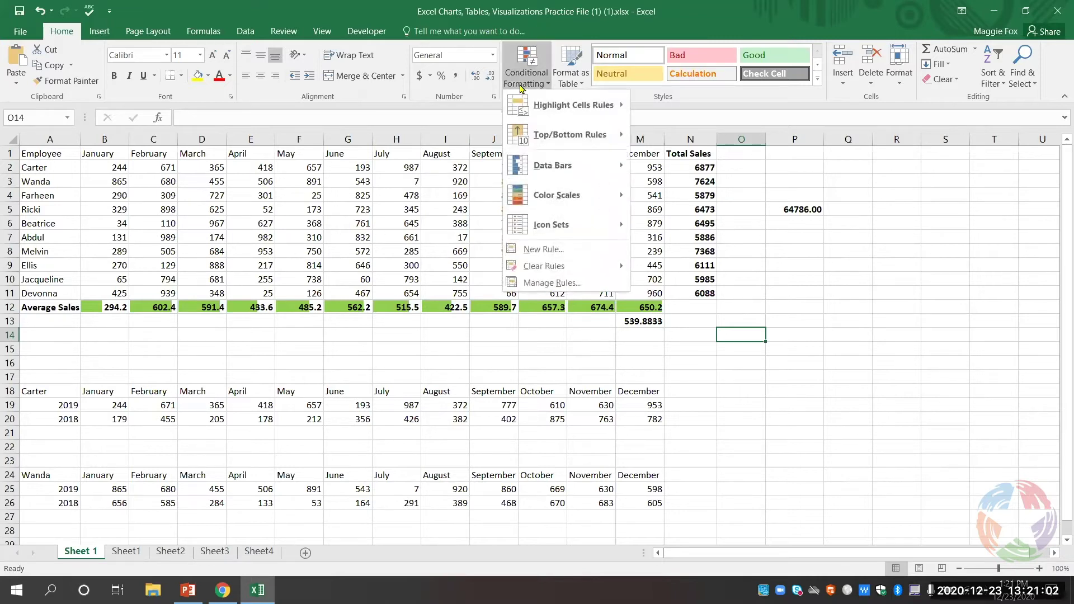
mouse_move(577, 267)
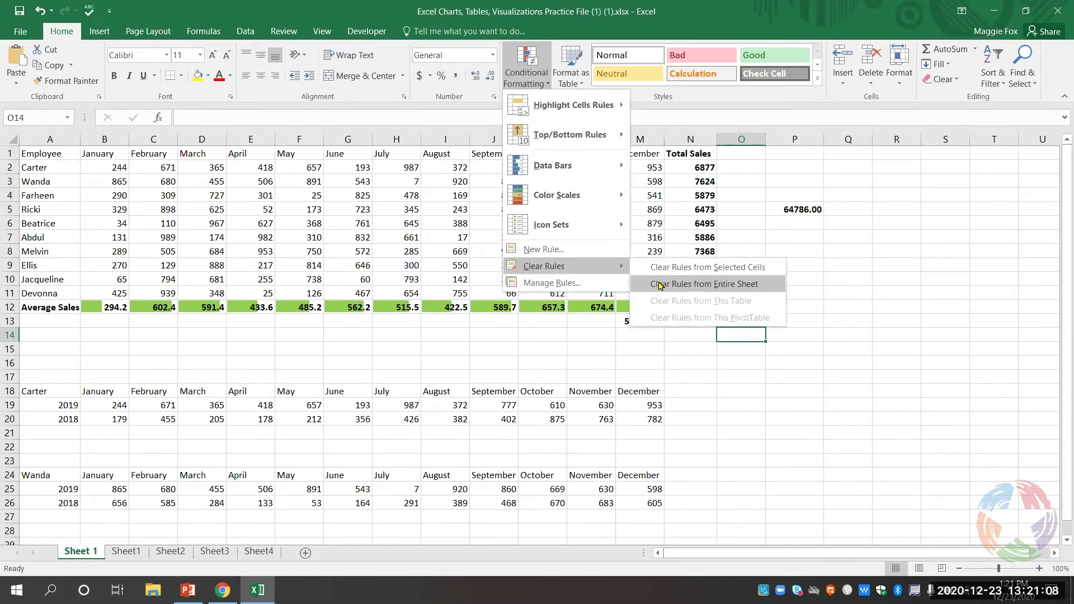
click(660, 285)
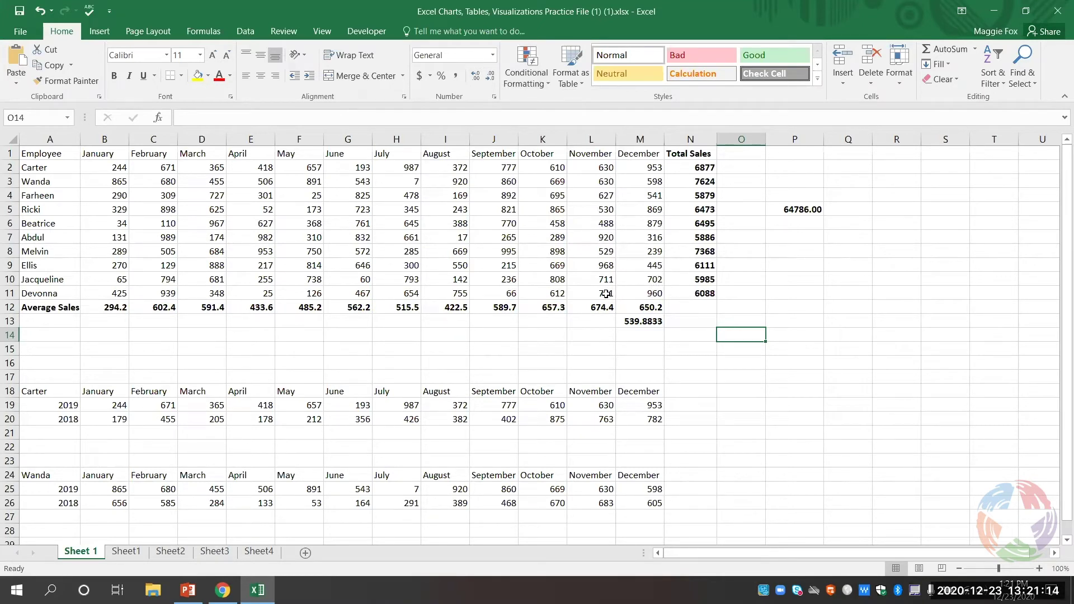
- Dismiss the Conditional Formatting menu and select Carter's 2019 and 2018 figures in B19:M20
click(529, 70)
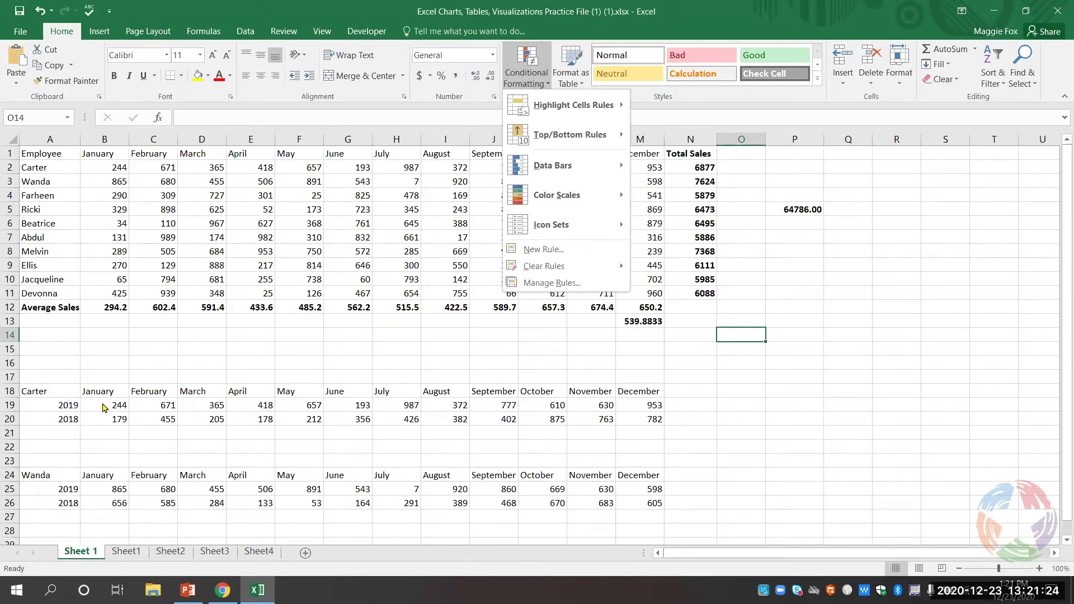
click(103, 404)
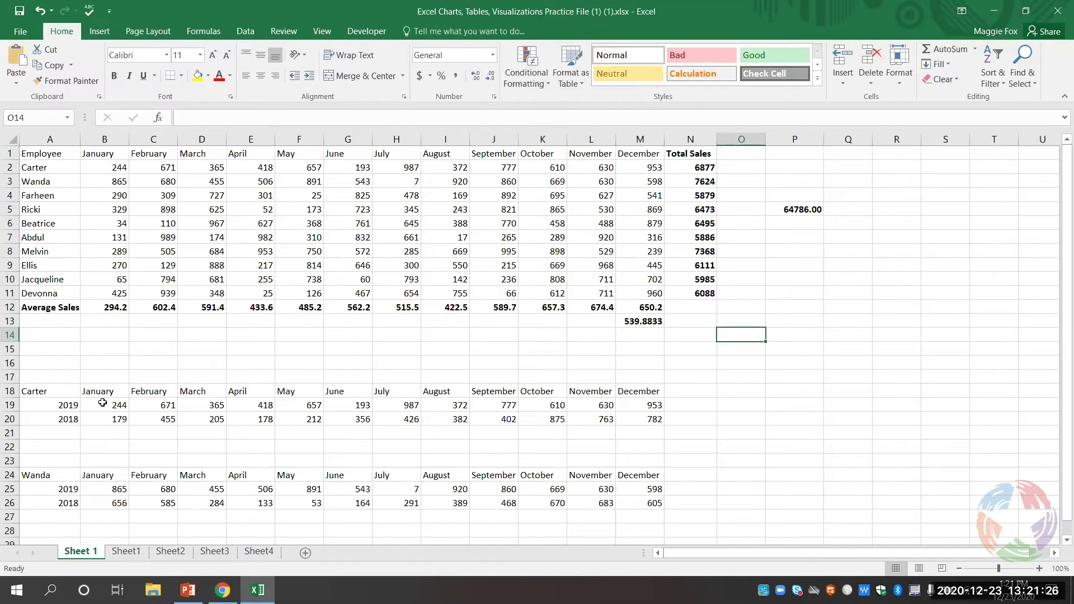
click(111, 405)
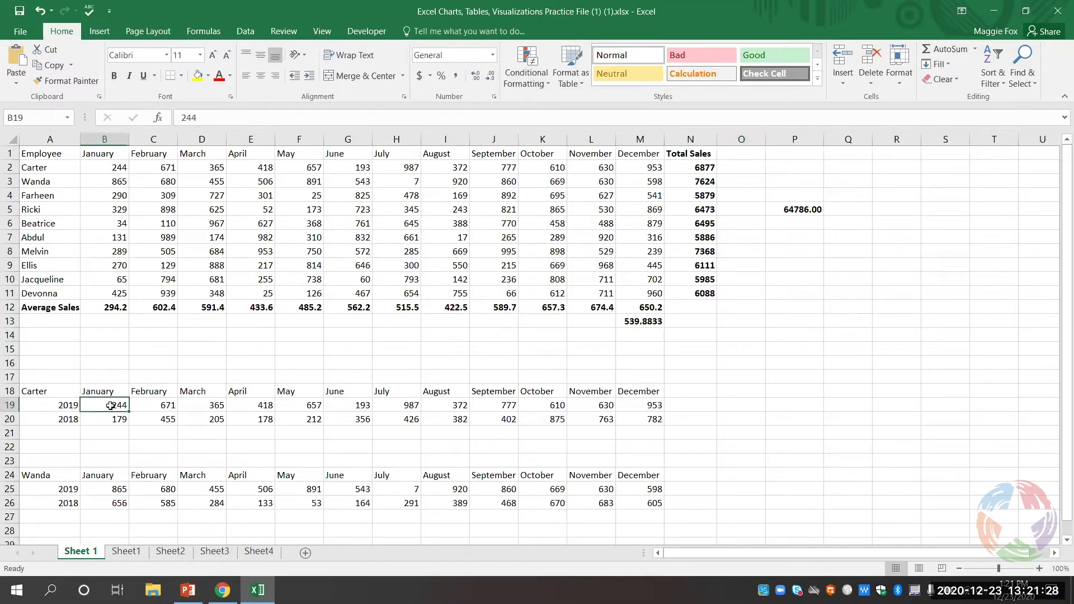
drag(111, 405, 651, 417)
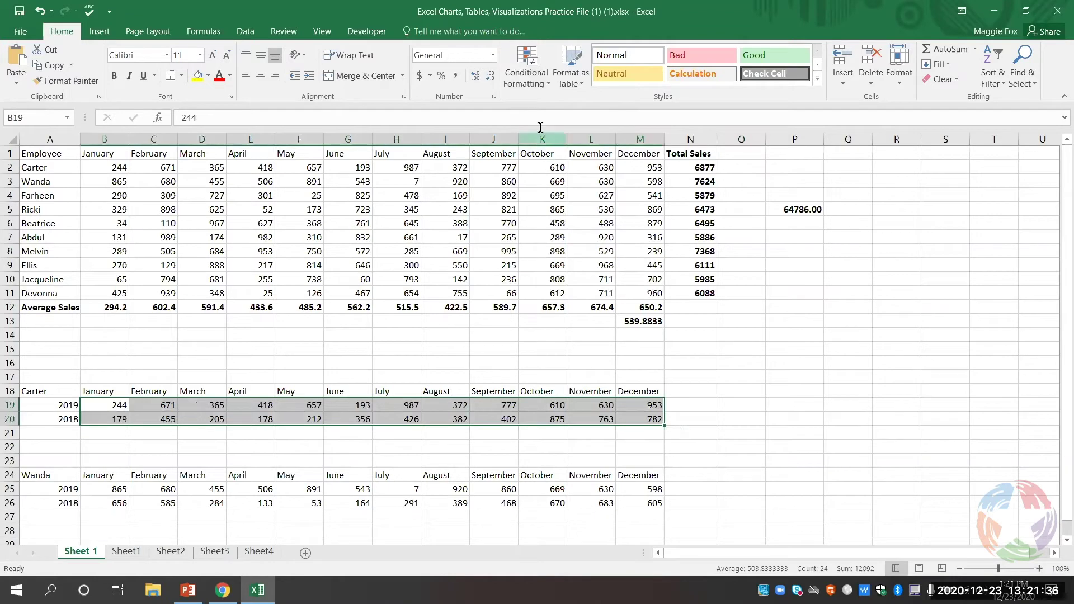
- Preview the Green-Yellow-Red color scale on B19:M20 from the Color Scales menu
click(530, 80)
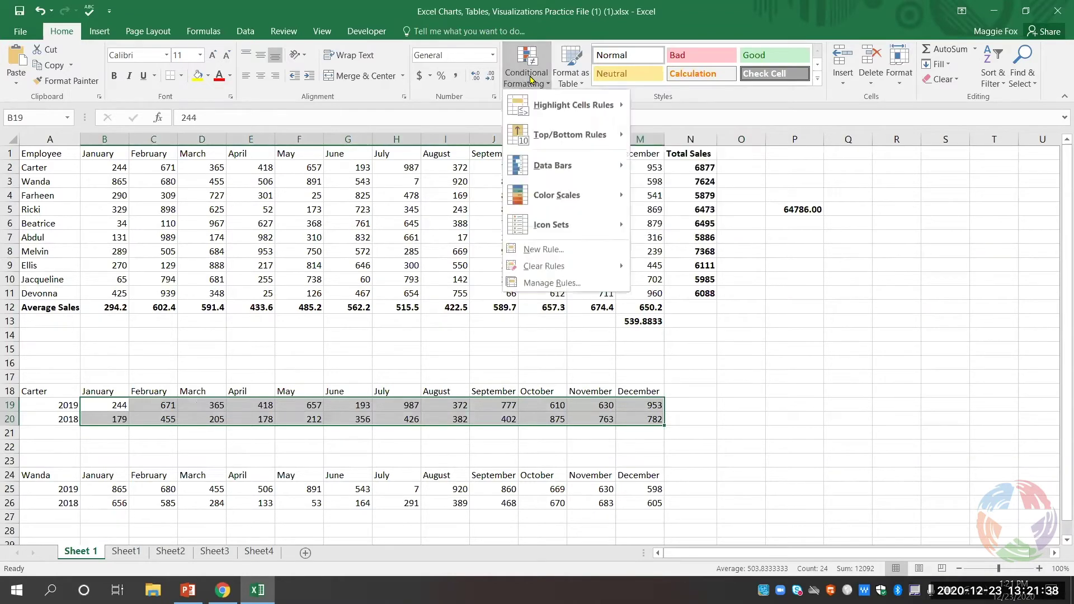
mouse_move(560, 194)
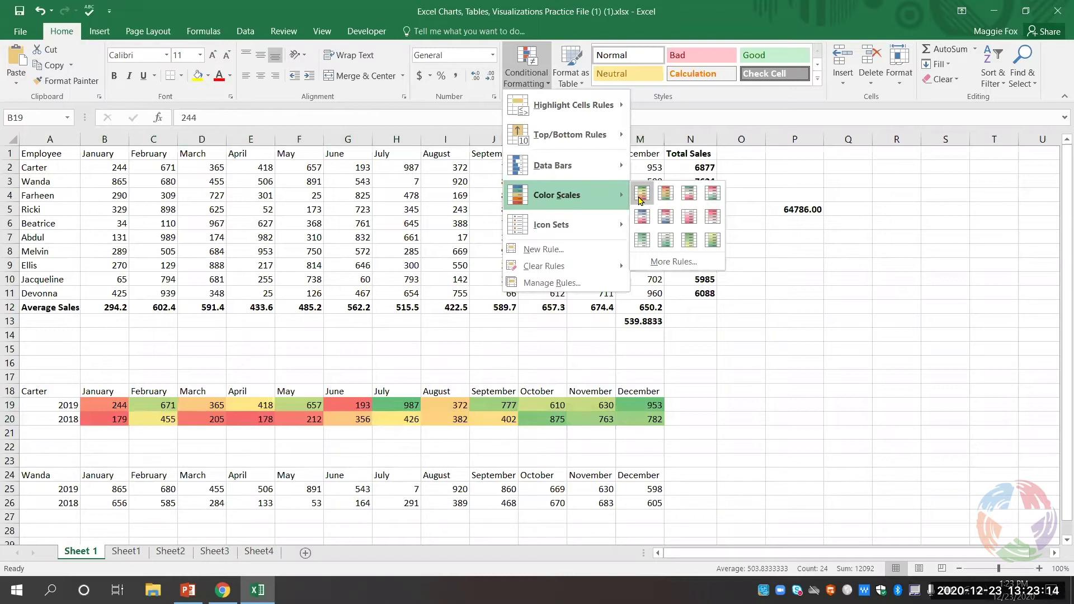
- Apply the Green-Yellow-Red color scale to B19:M20, view it, then undo it
click(641, 197)
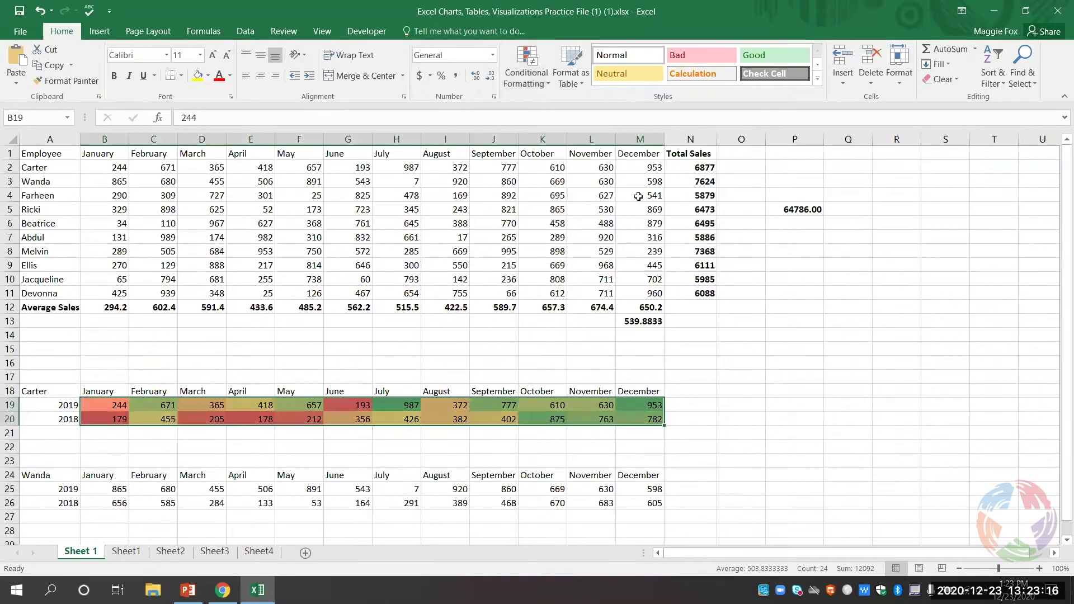
click(741, 404)
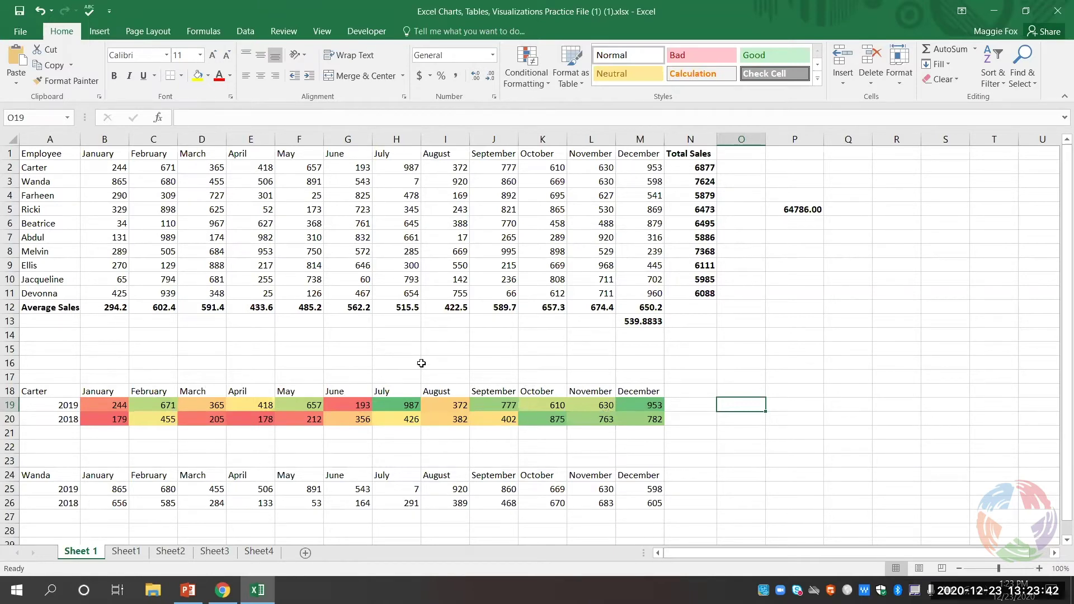
click(40, 11)
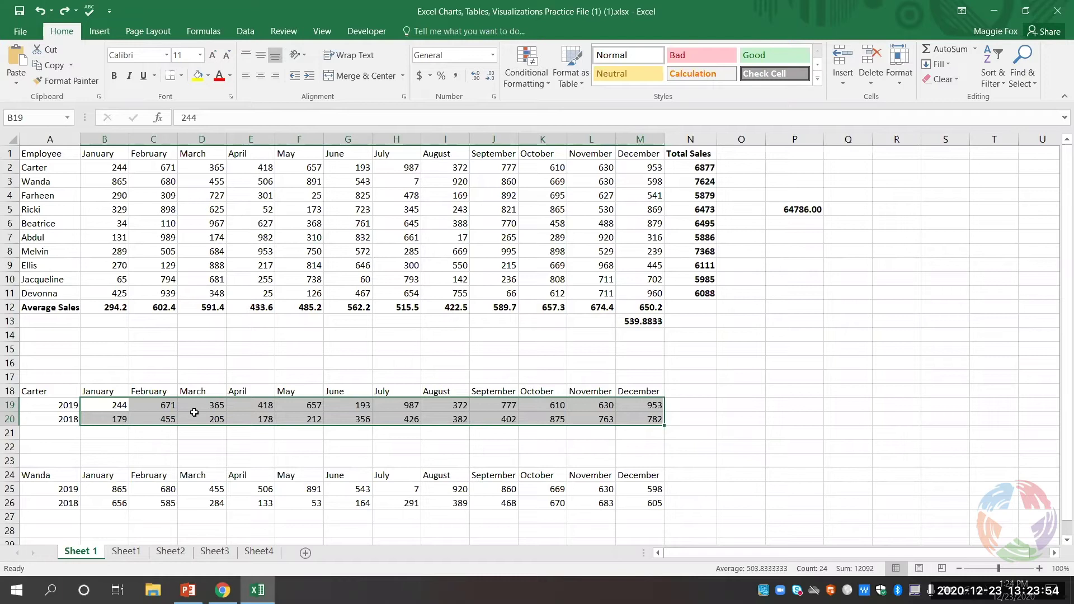
- Apply the 3 Symbols (uncircled) icon set to Average Sales B12:M12 and review the icons
drag(119, 311, 644, 311)
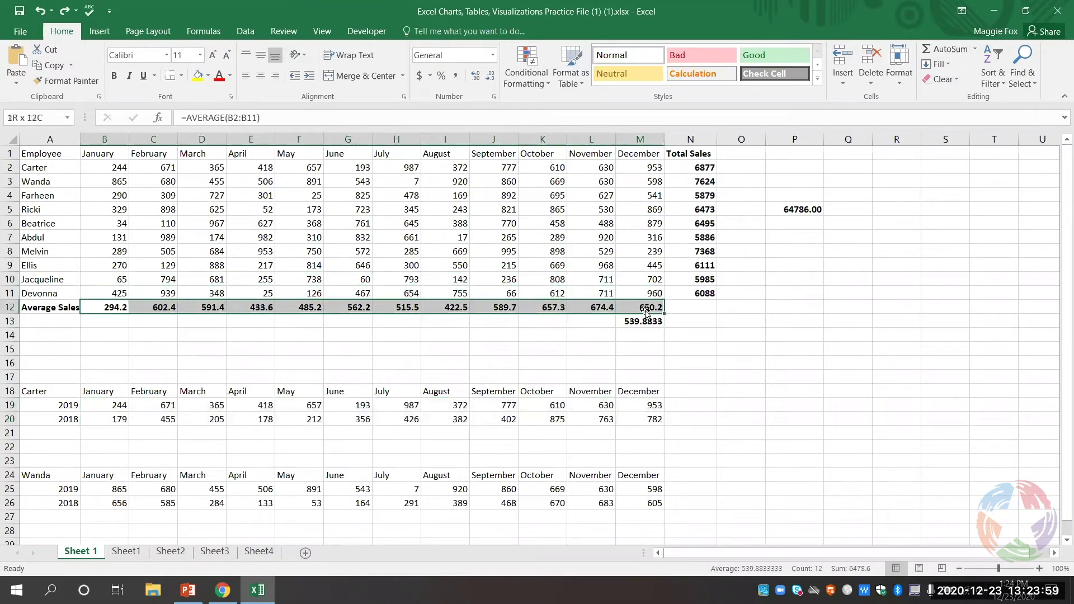
click(533, 82)
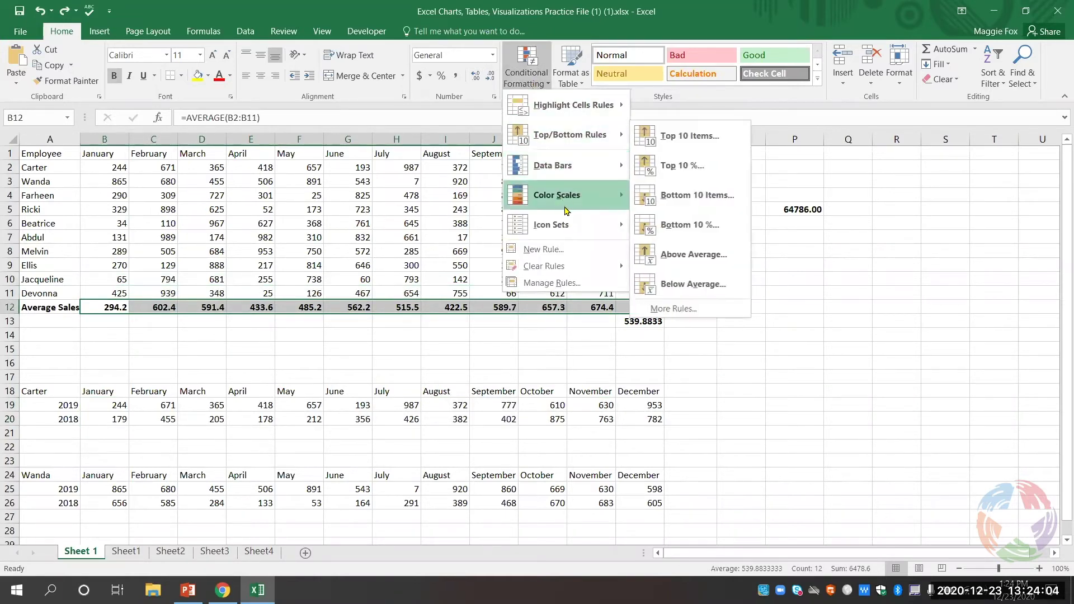
mouse_move(568, 224)
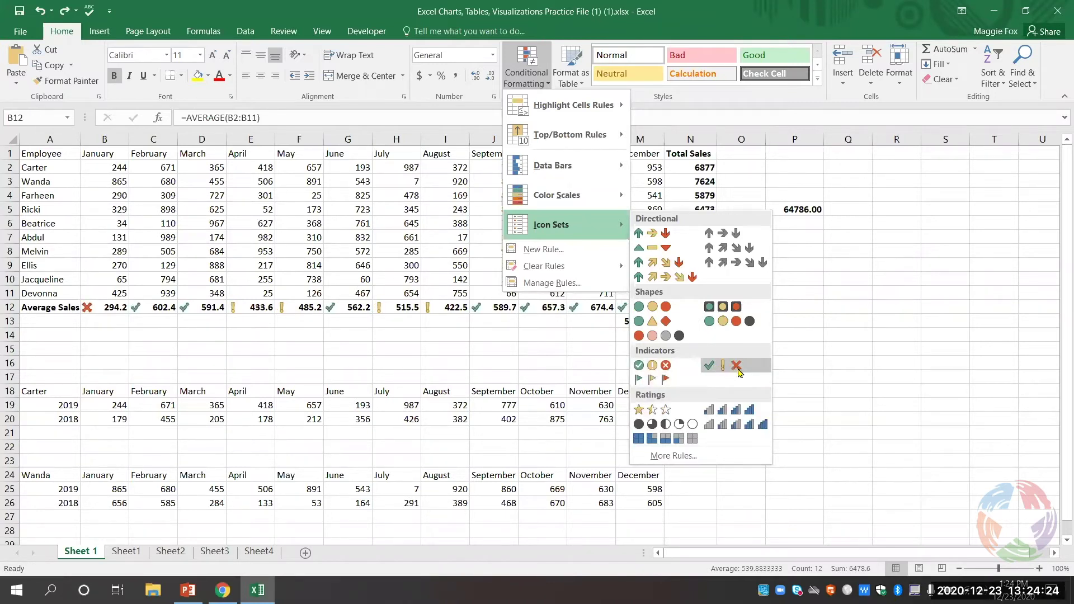
click(737, 366)
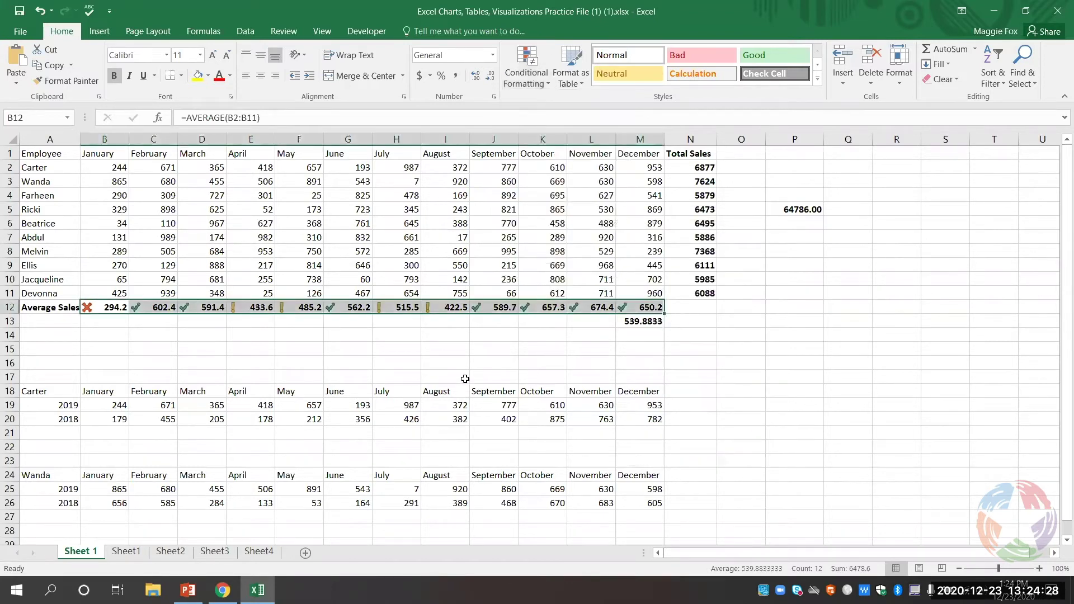
click(242, 351)
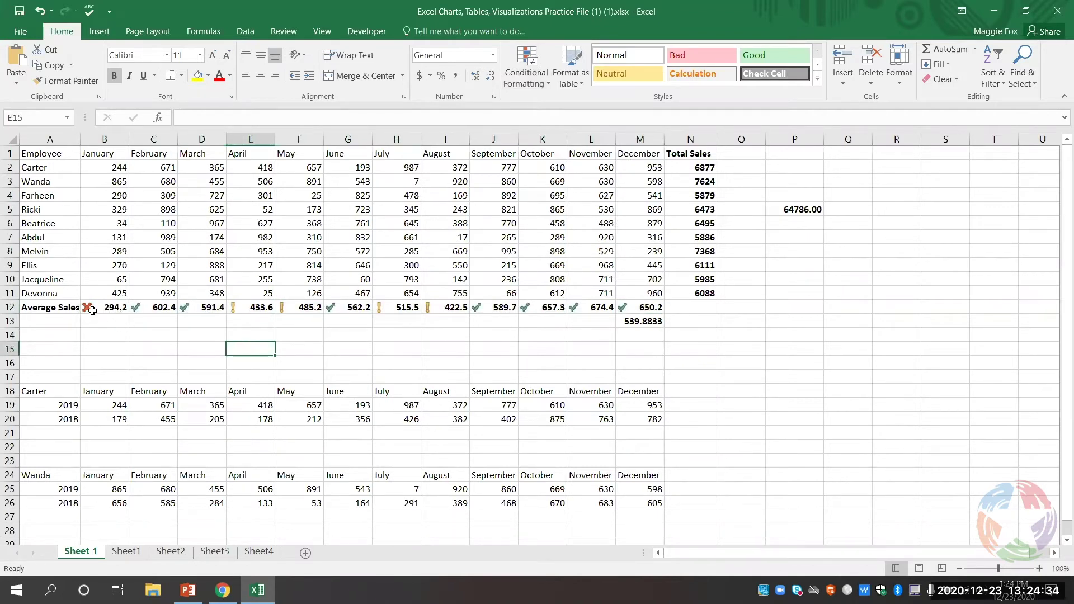
click(104, 308)
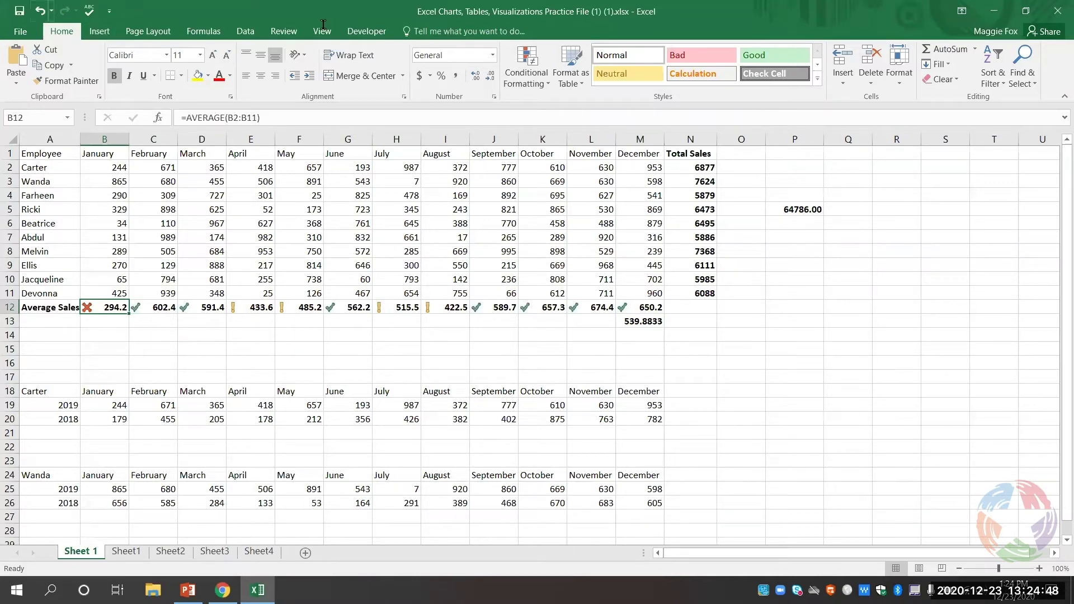
- Remove the icon set by clearing conditional formatting rules from the entire sheet
click(544, 79)
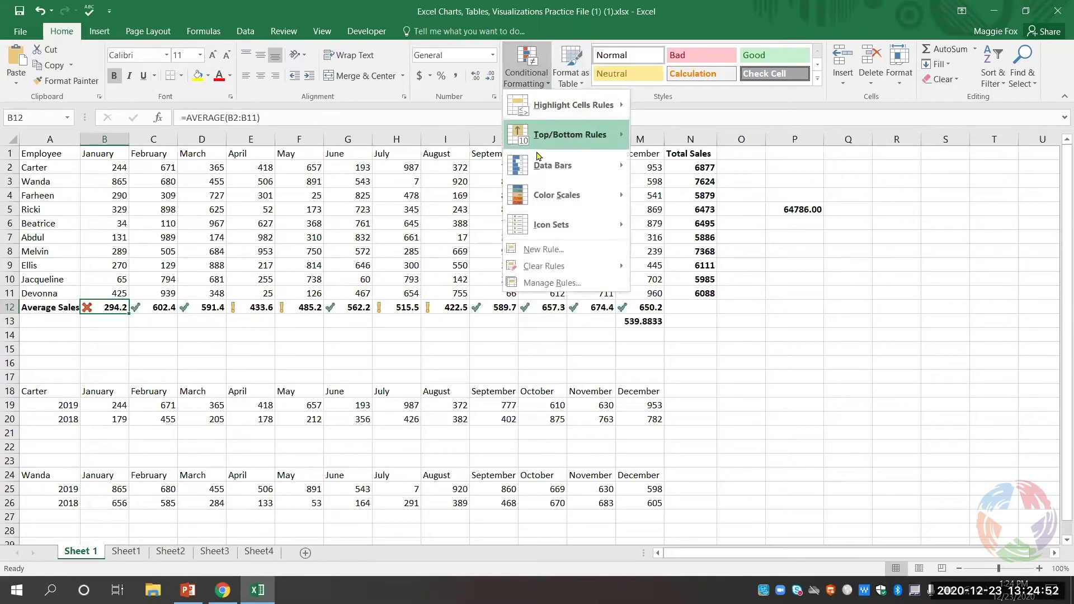
mouse_move(566, 266)
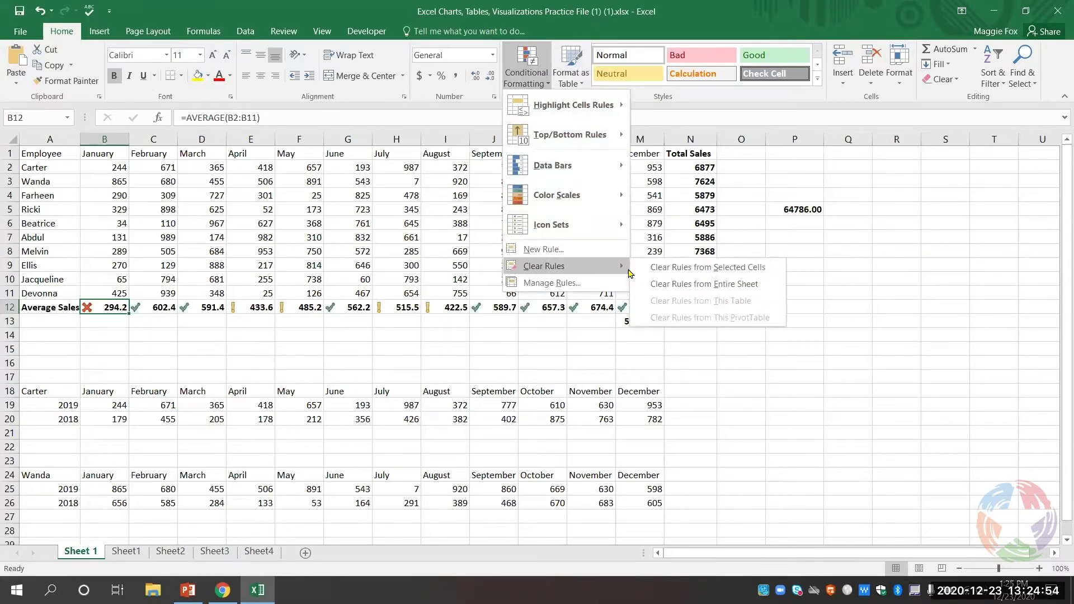
click(661, 284)
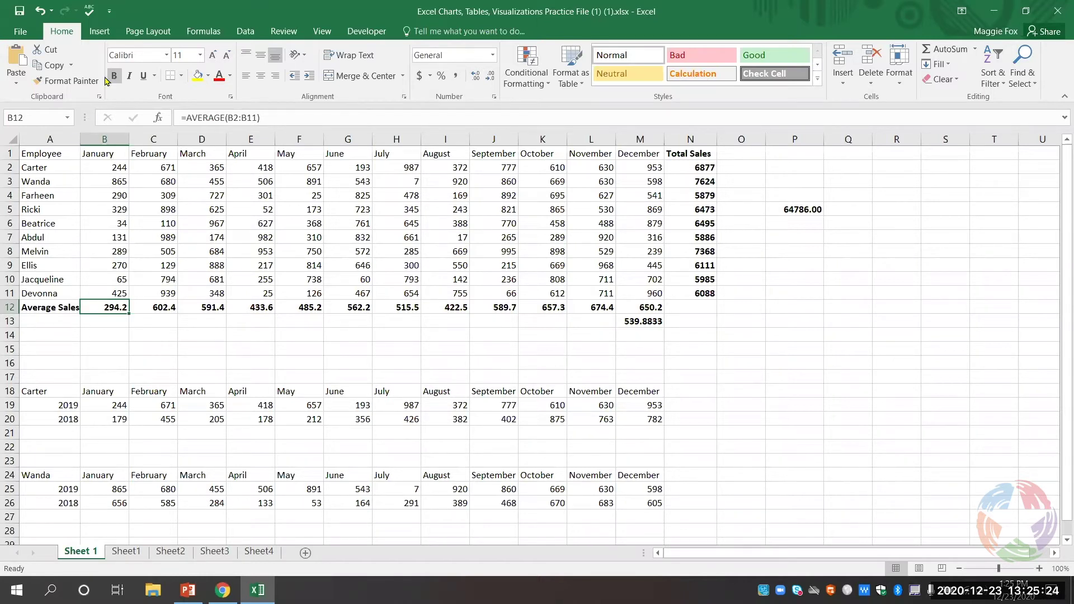
- On the Insert tab, select the employee table A1:M11 and list the column chart types
click(105, 34)
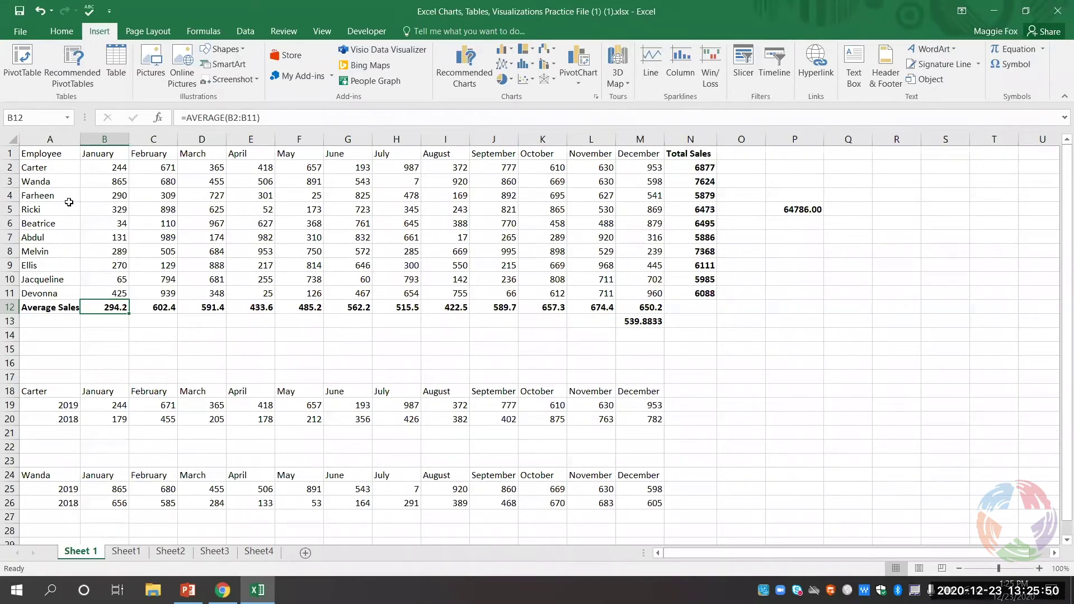
click(53, 155)
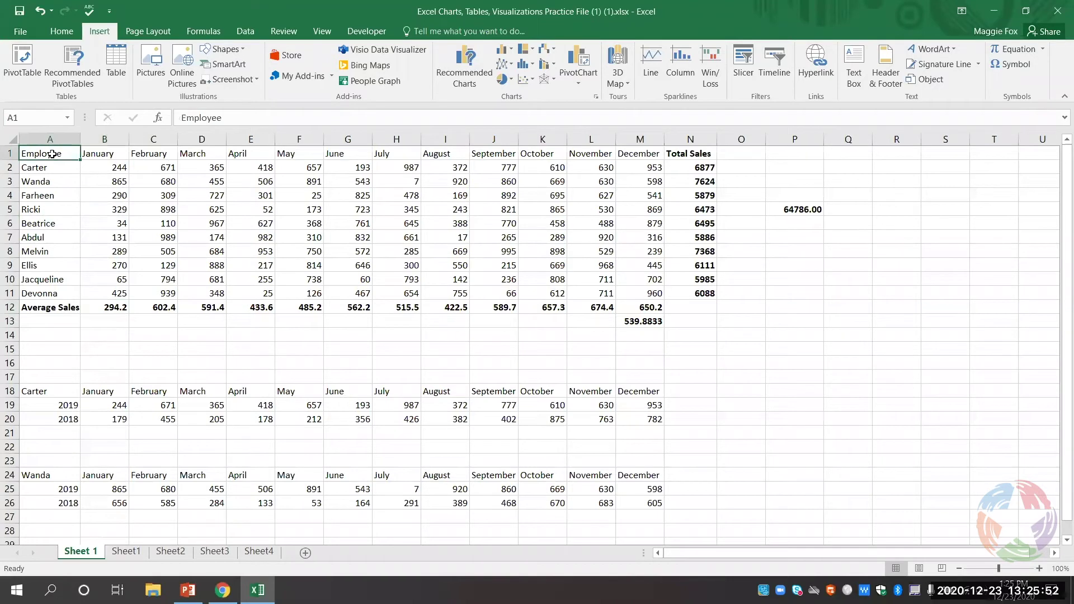
drag(52, 155, 657, 291)
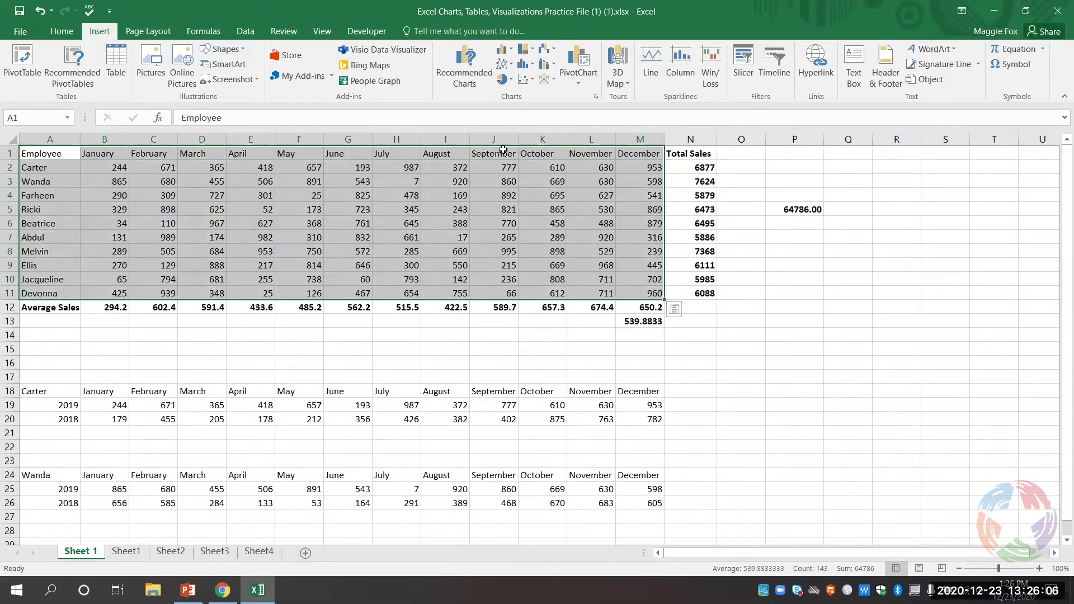
click(512, 52)
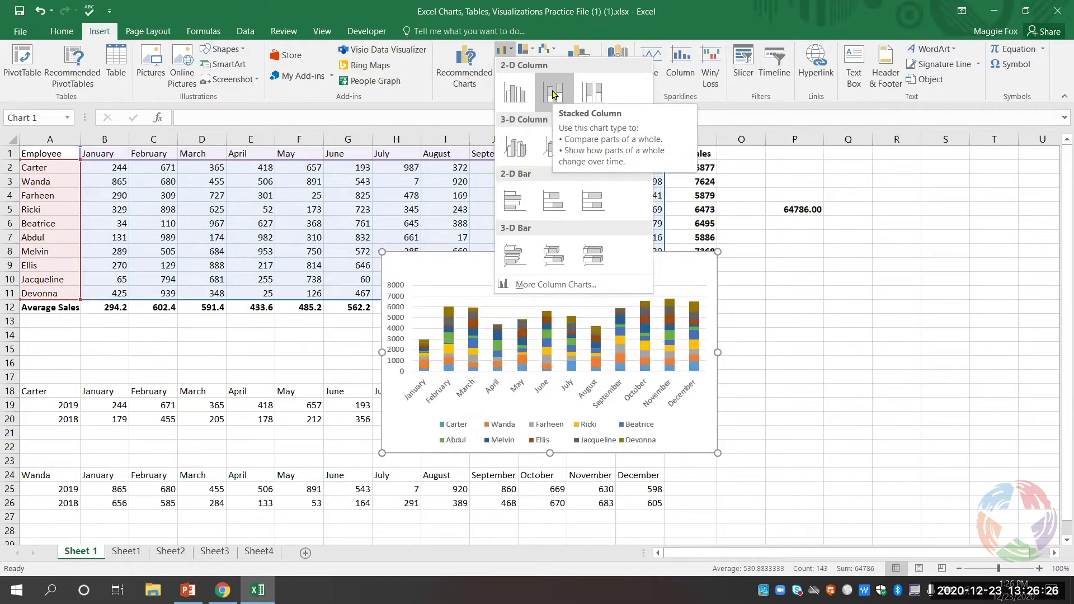
- Insert a 2-D stacked column chart of each employee's monthly sales
click(553, 93)
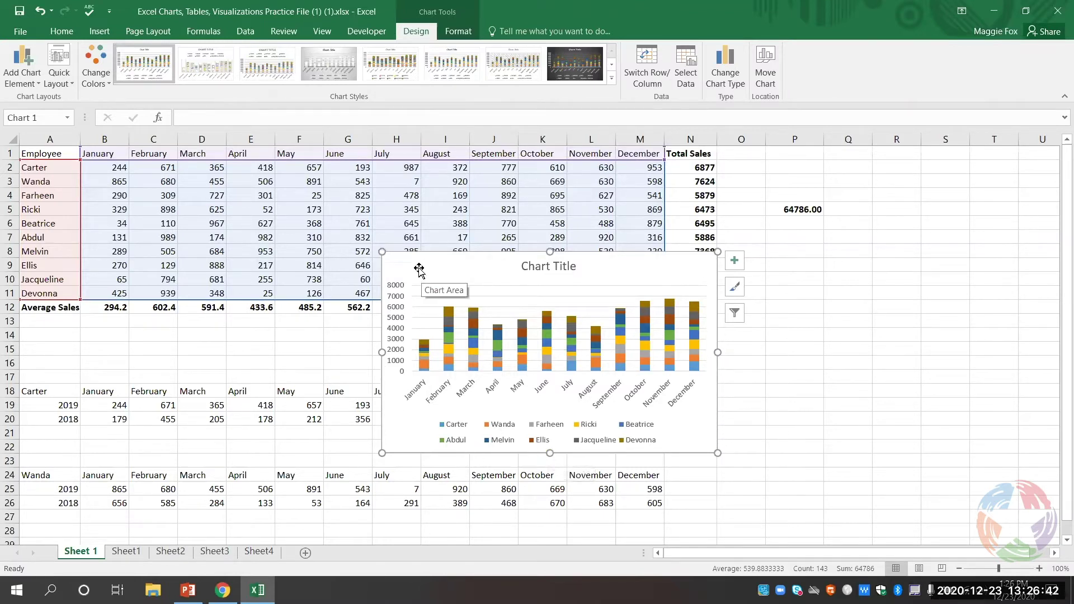
- Move the chart off the employee figures to sit beside the table, next to column N
drag(419, 270, 638, 287)
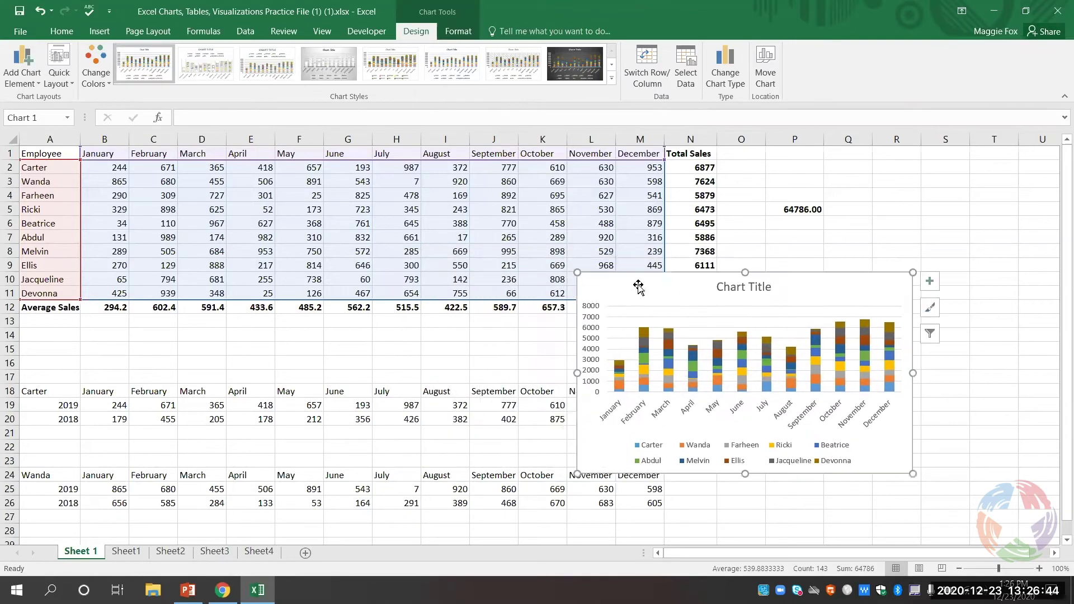
click(724, 286)
click(768, 353)
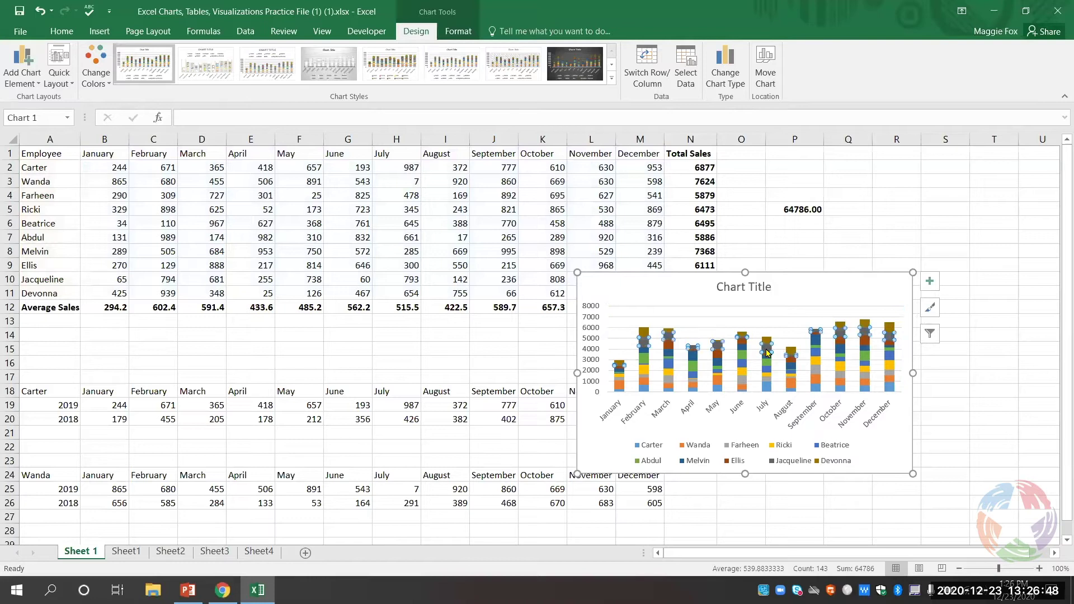
drag(658, 295, 474, 234)
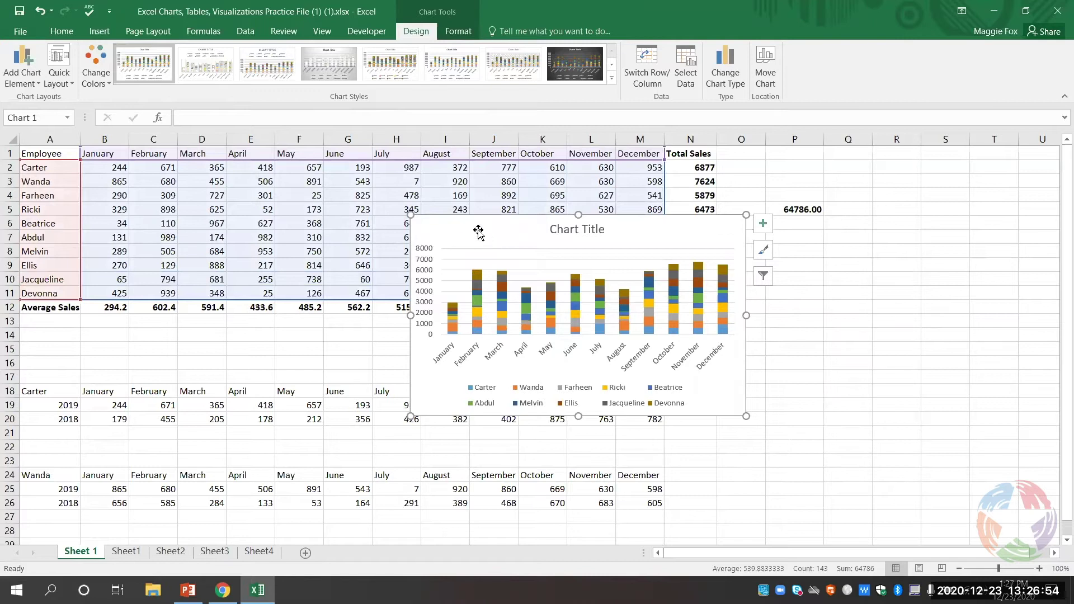
drag(478, 230, 744, 248)
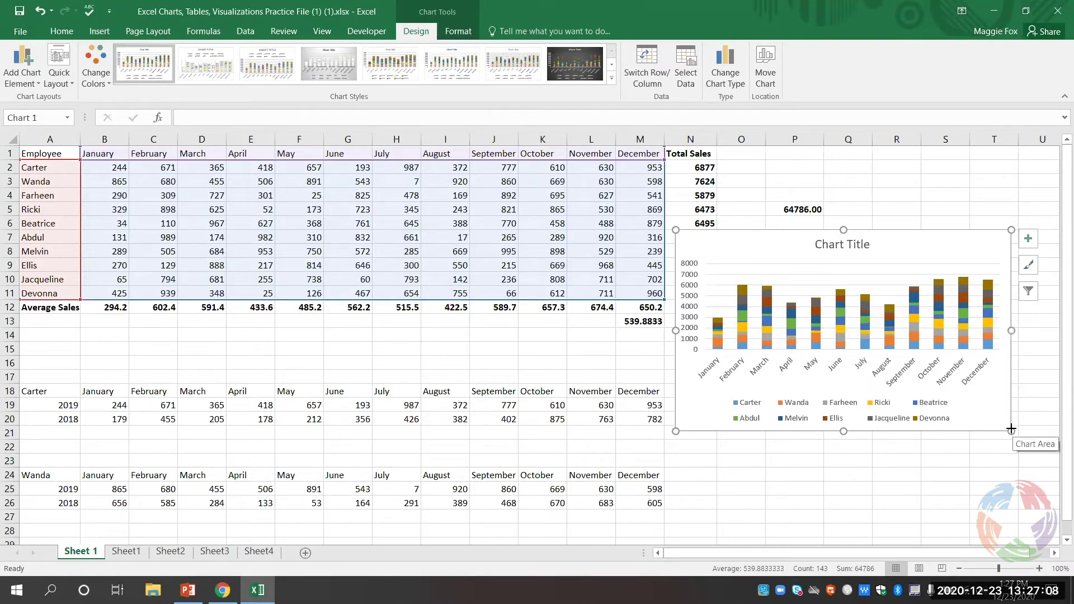
- Enlarge the chart to span columns N to U, with the legend on one line
drag(1012, 430, 1040, 453)
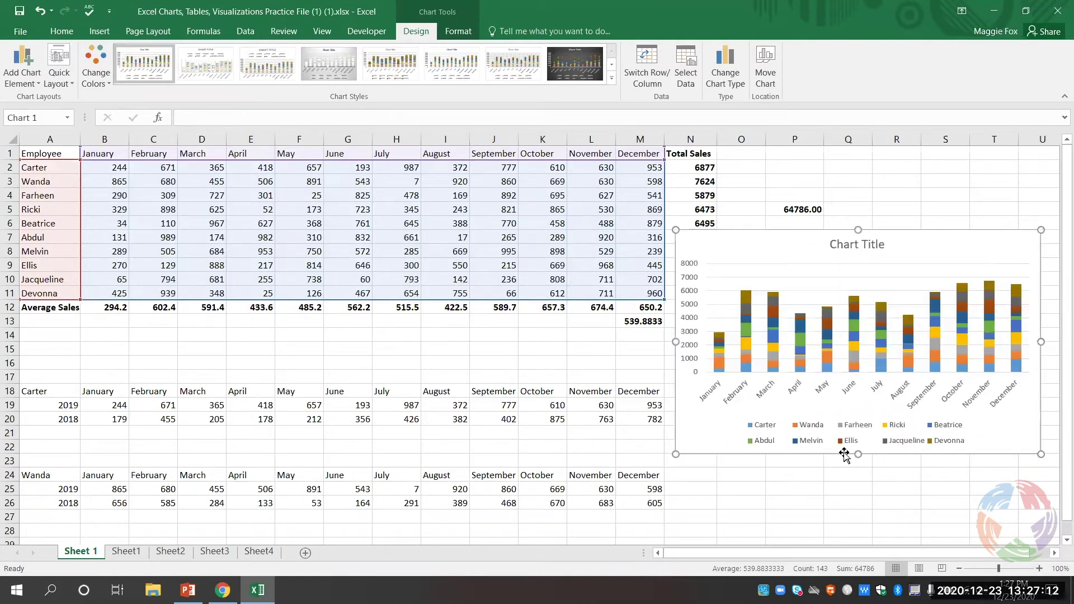
drag(674, 454, 668, 459)
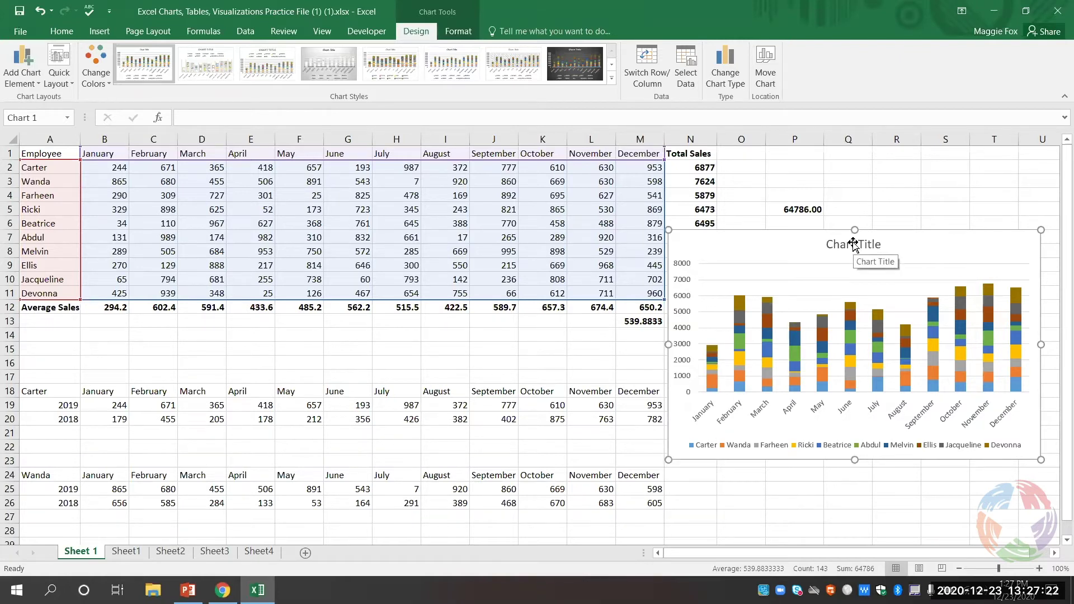
- Replace the placeholder 'Chart Title' with 'Sales per month'
click(853, 244)
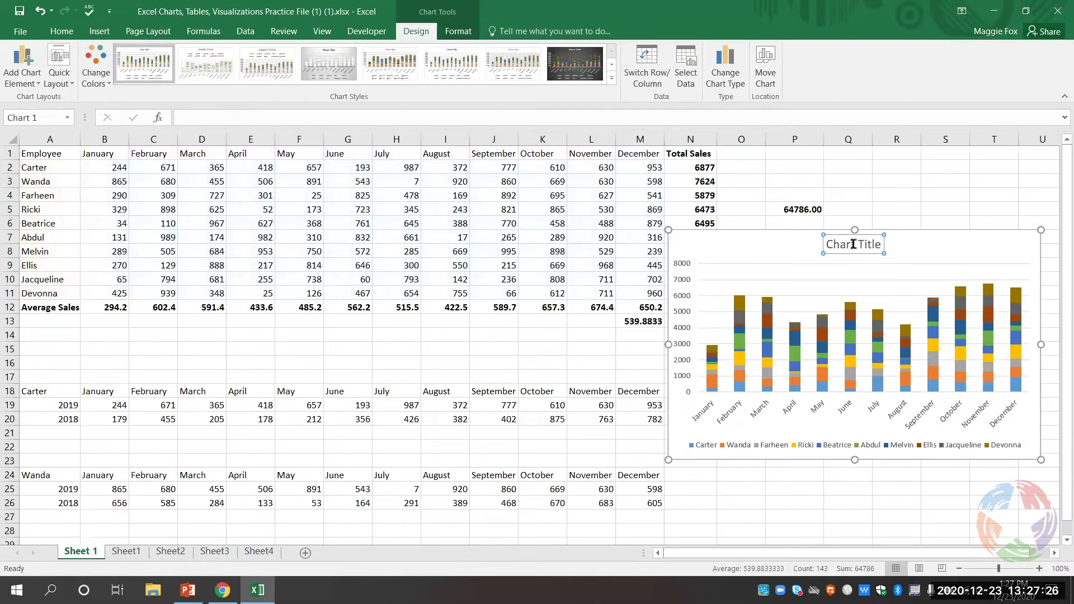
double_click(848, 246)
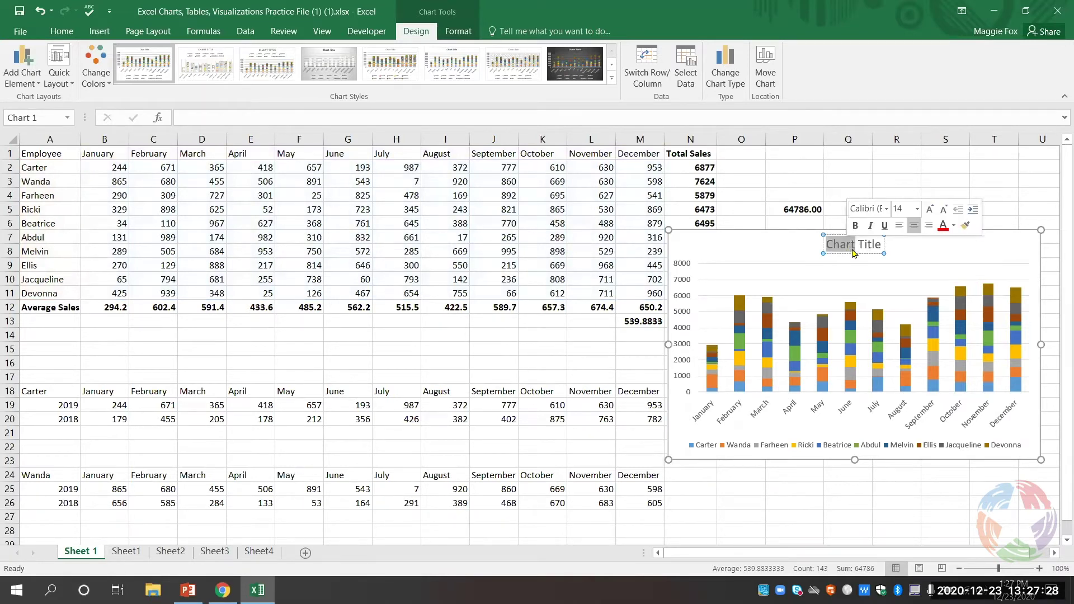
key(BackSpace)
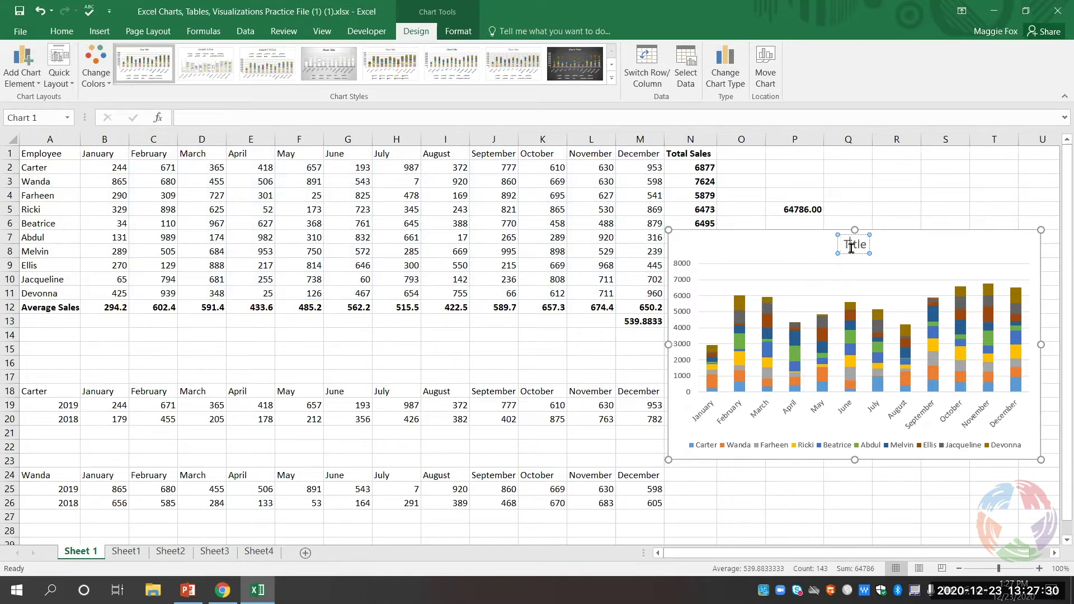
key(Delete)
key(Delete)
key(Delete)
key(Delete)
key(Delete)
text(Sales per month)
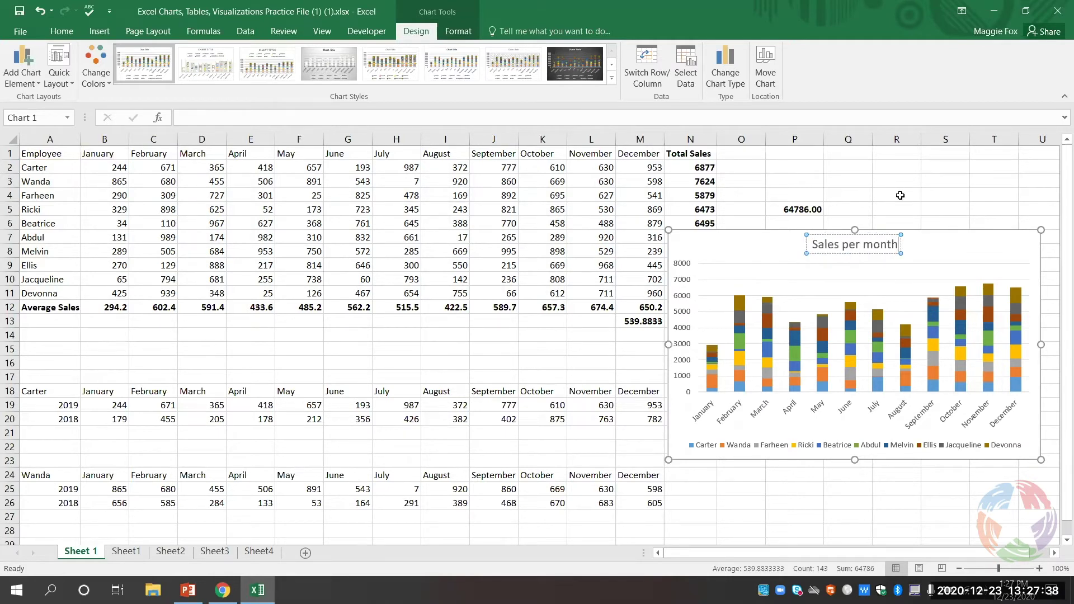
click(901, 196)
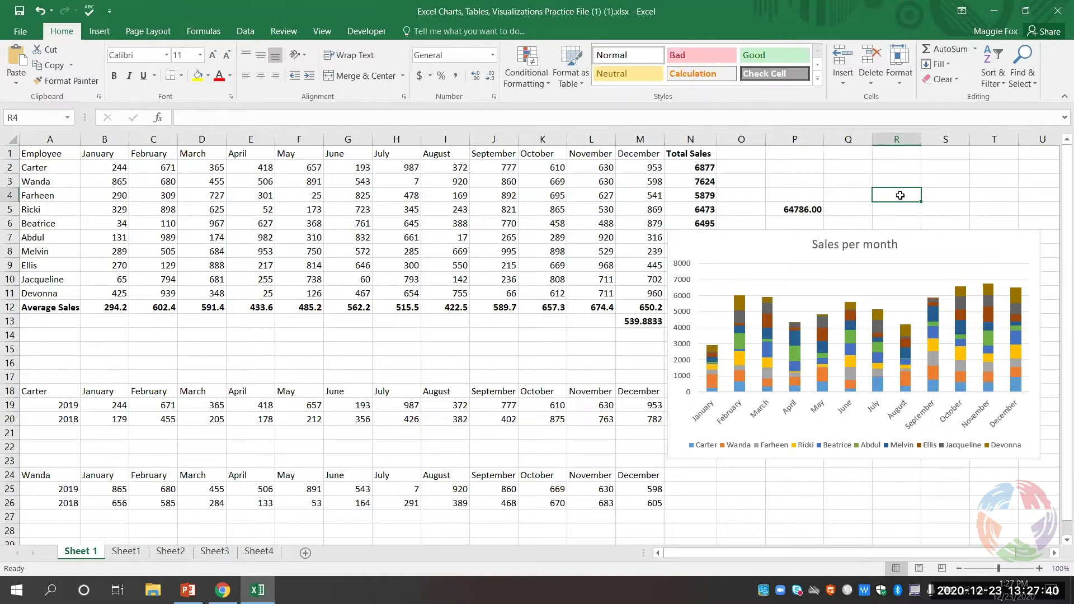
click(750, 254)
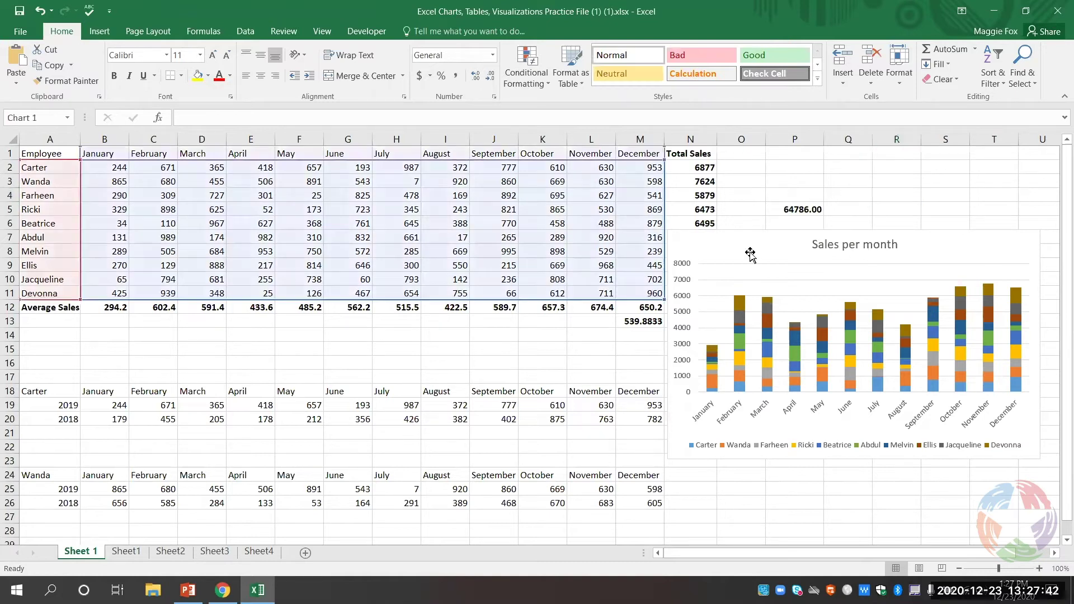
click(892, 192)
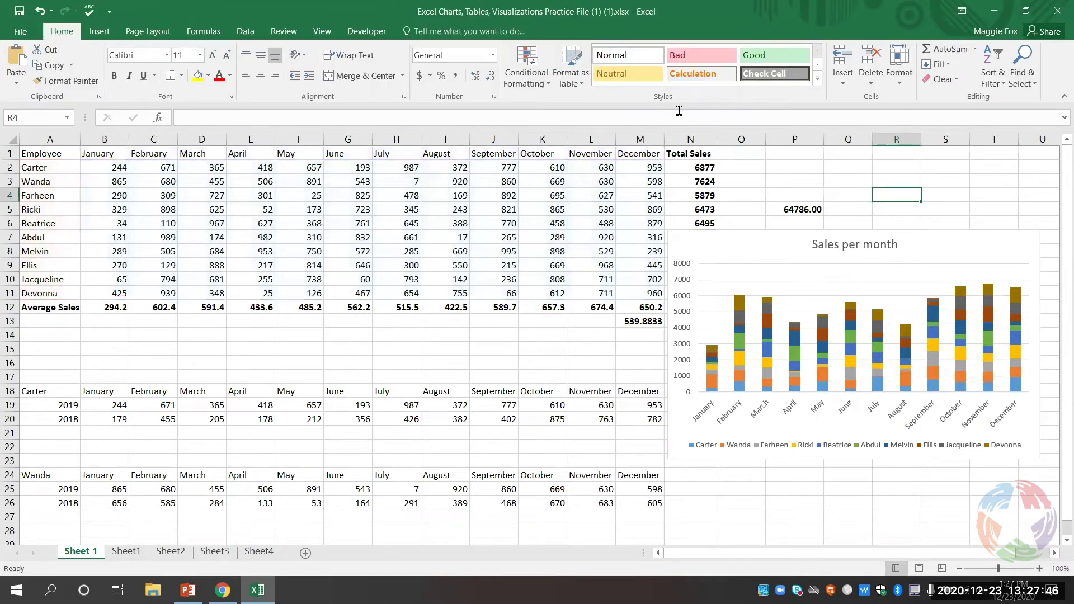
- Browse the chart's Add Chart Element options, leaving gridlines unchanged, to reach Axis Titles
click(767, 251)
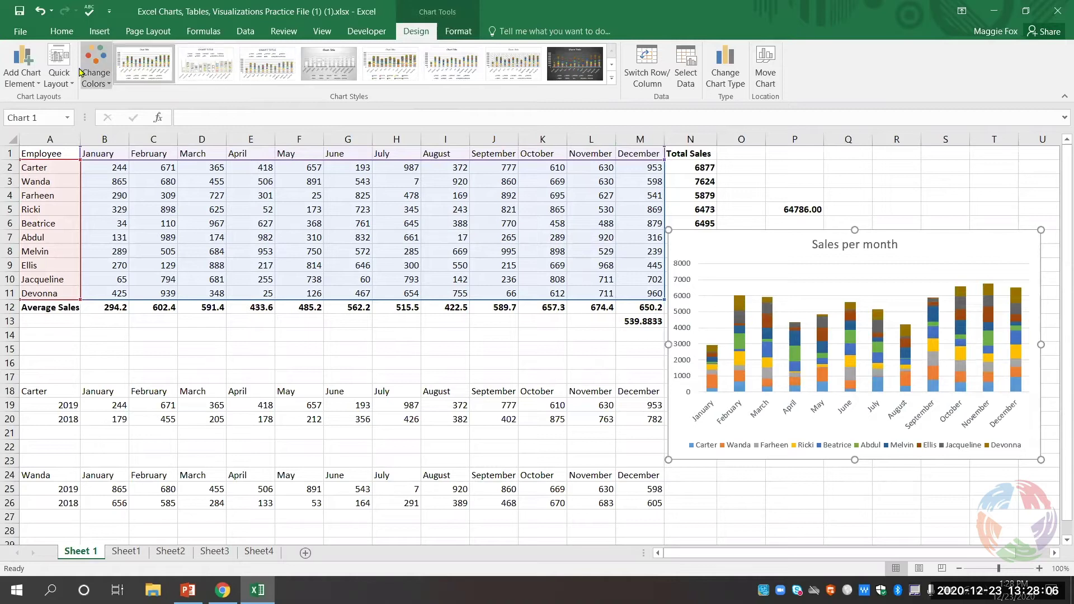
click(32, 83)
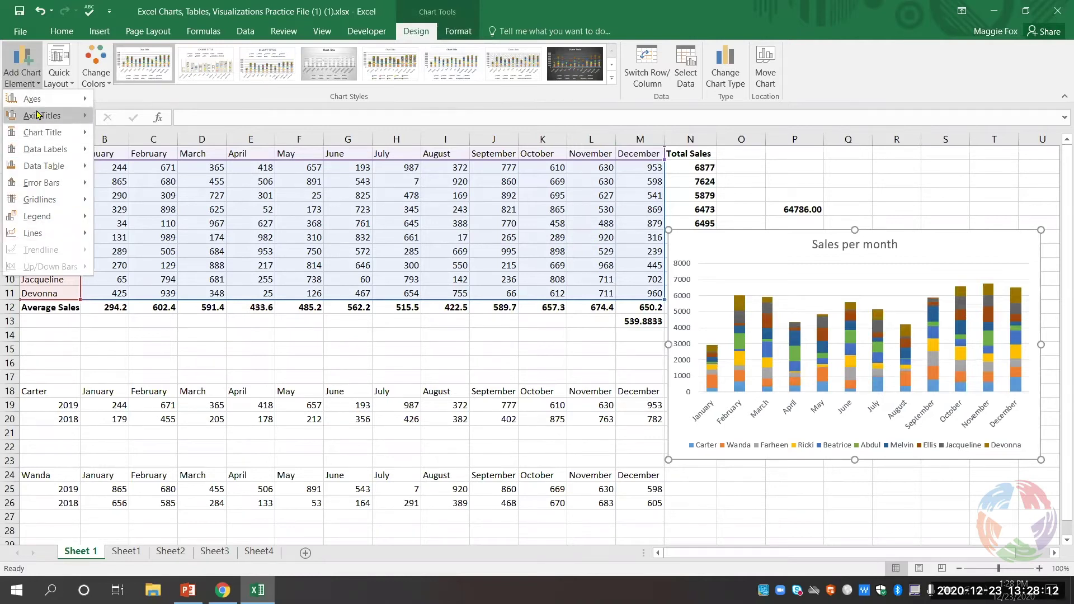
mouse_move(43, 123)
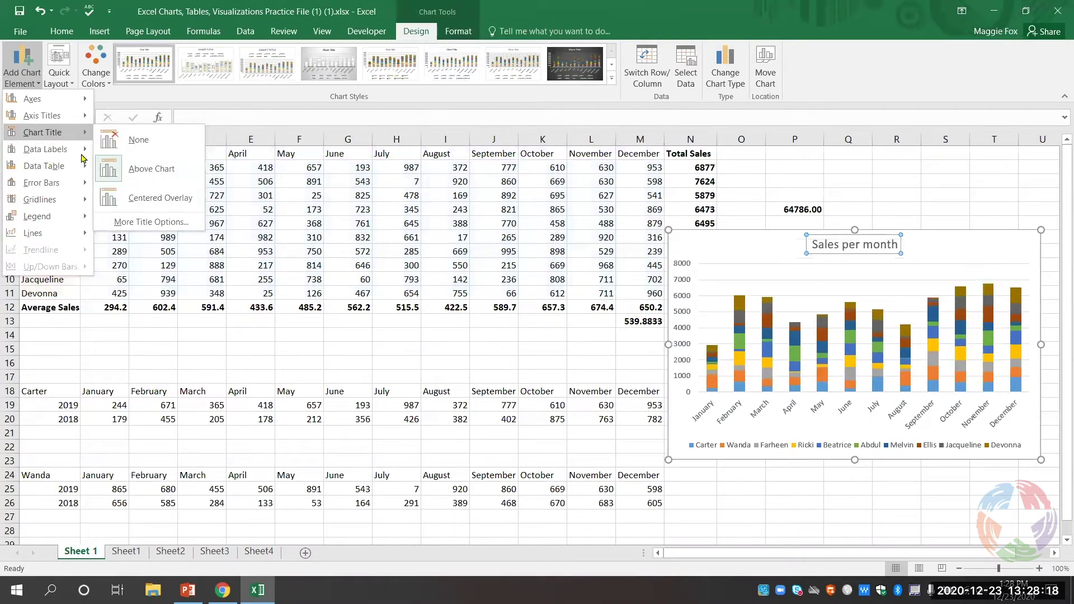
mouse_move(82, 152)
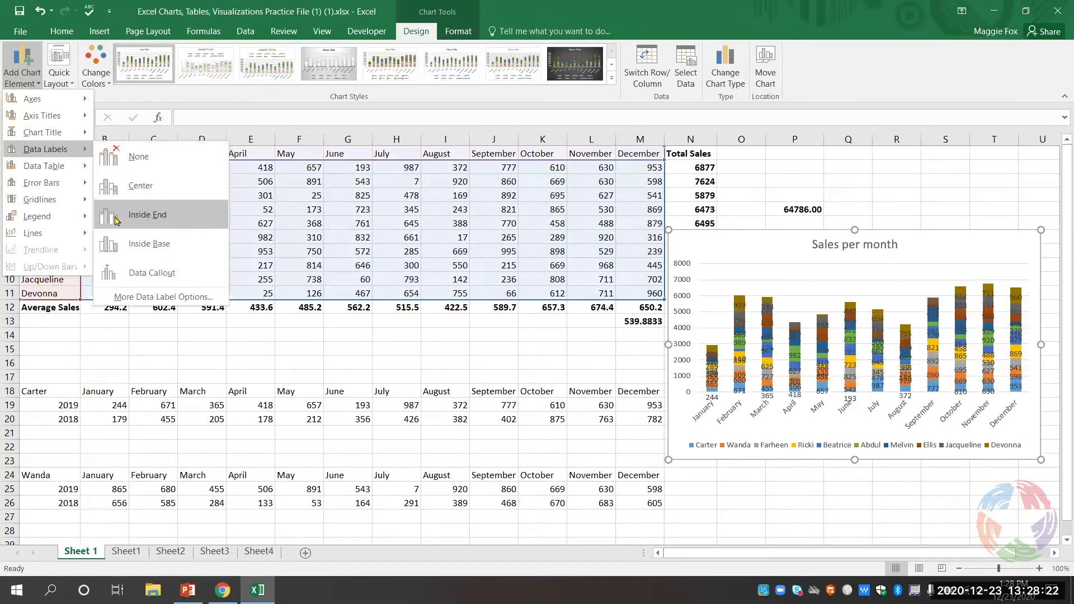
mouse_move(78, 200)
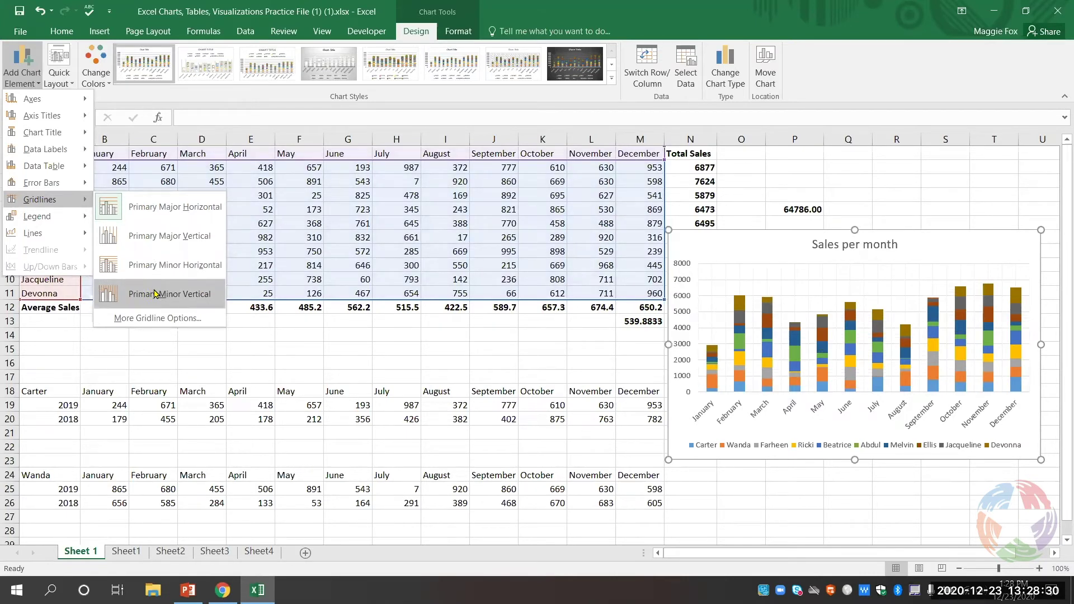
click(155, 294)
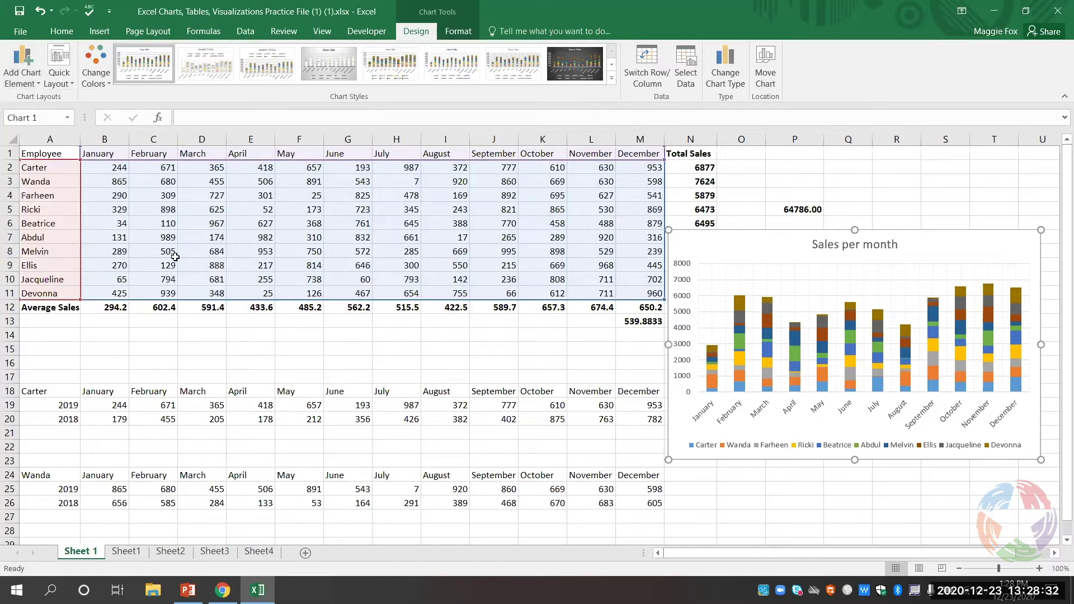
click(13, 73)
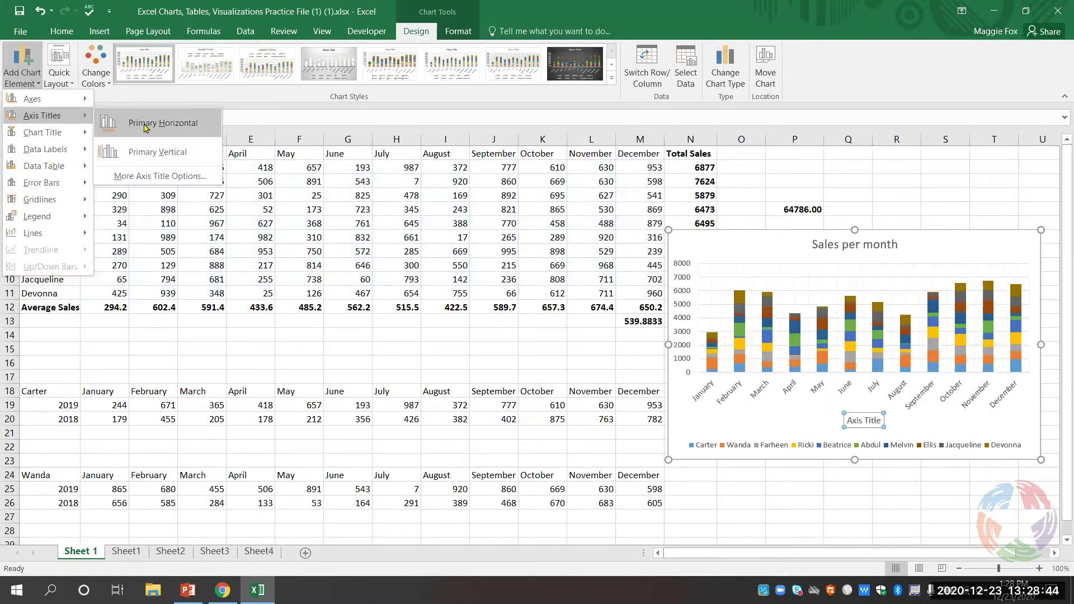
- Add a primary horizontal axis title reading '2019' below the month labels
click(145, 127)
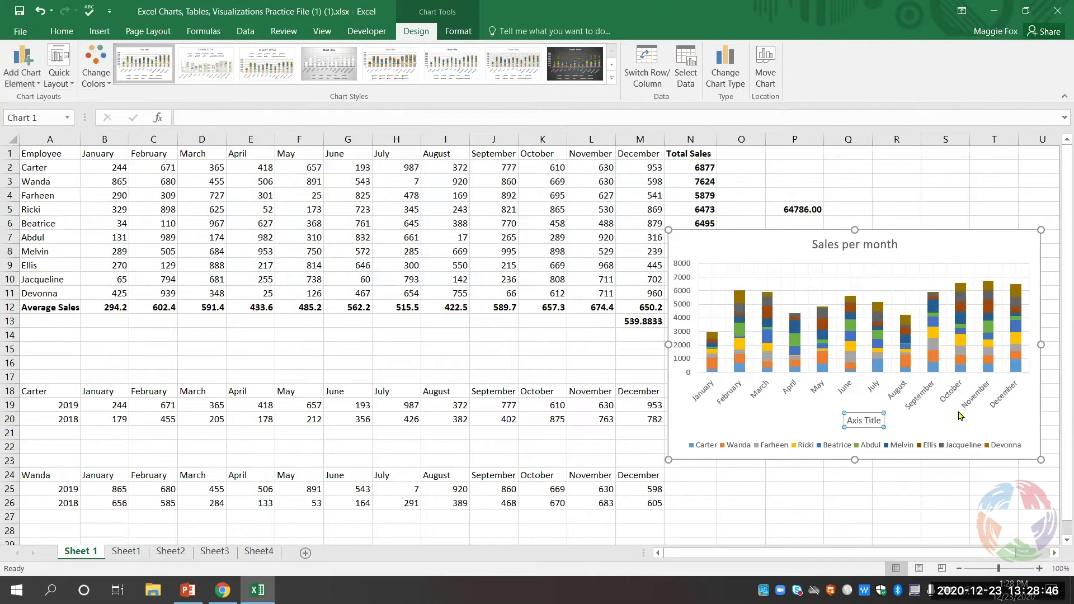
double_click(869, 418)
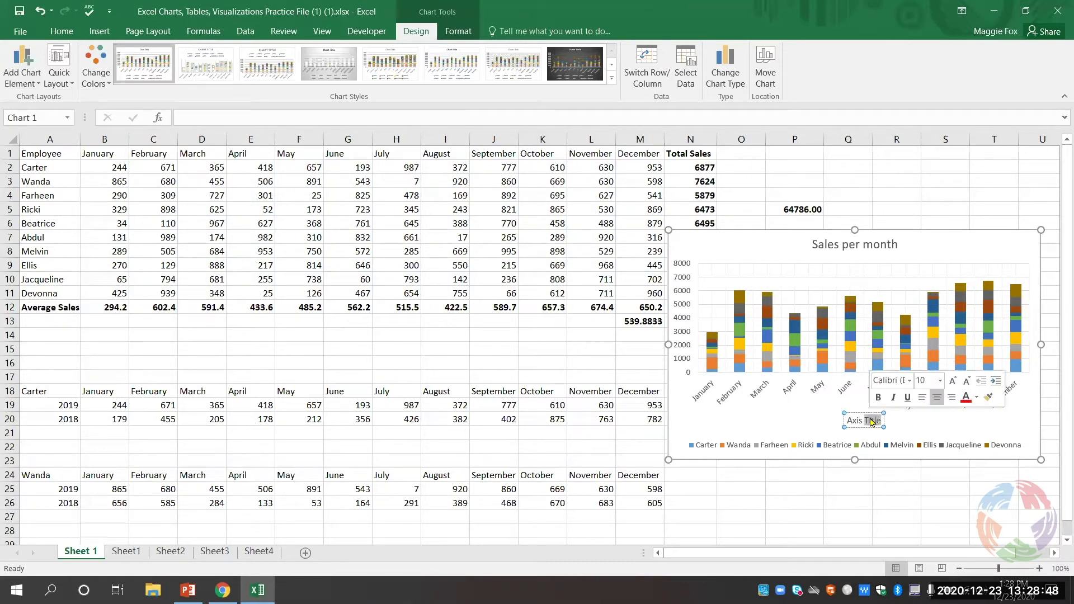
click(866, 420)
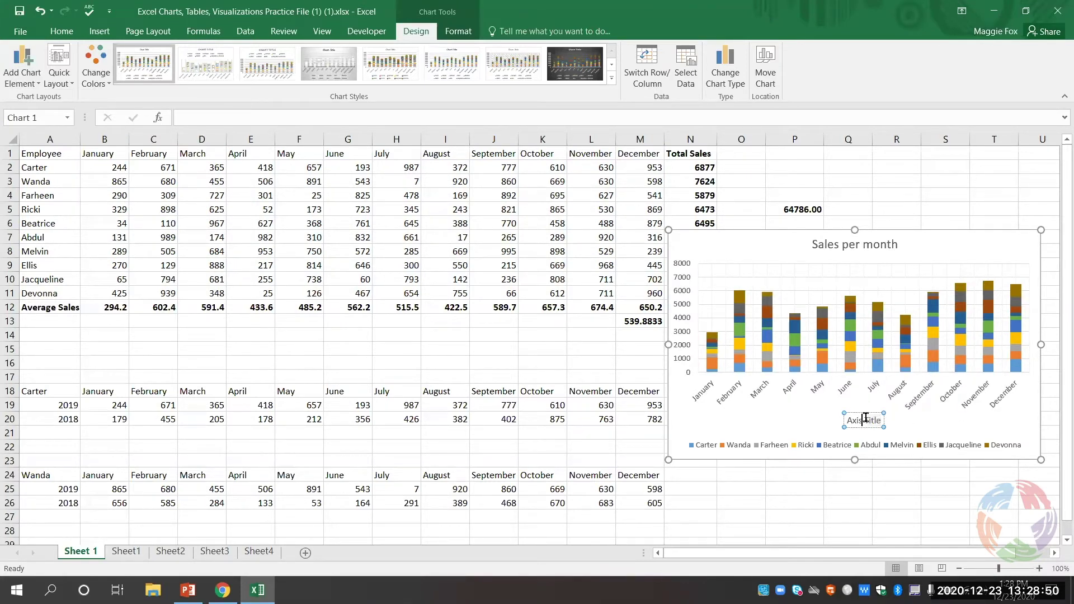
triple_click(865, 419)
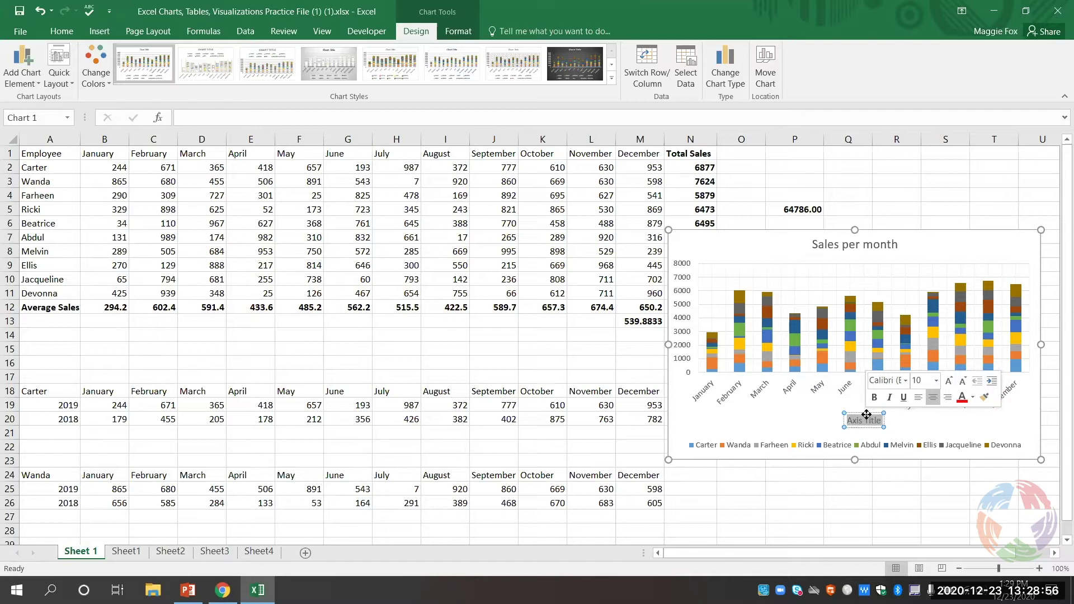
text(2019)
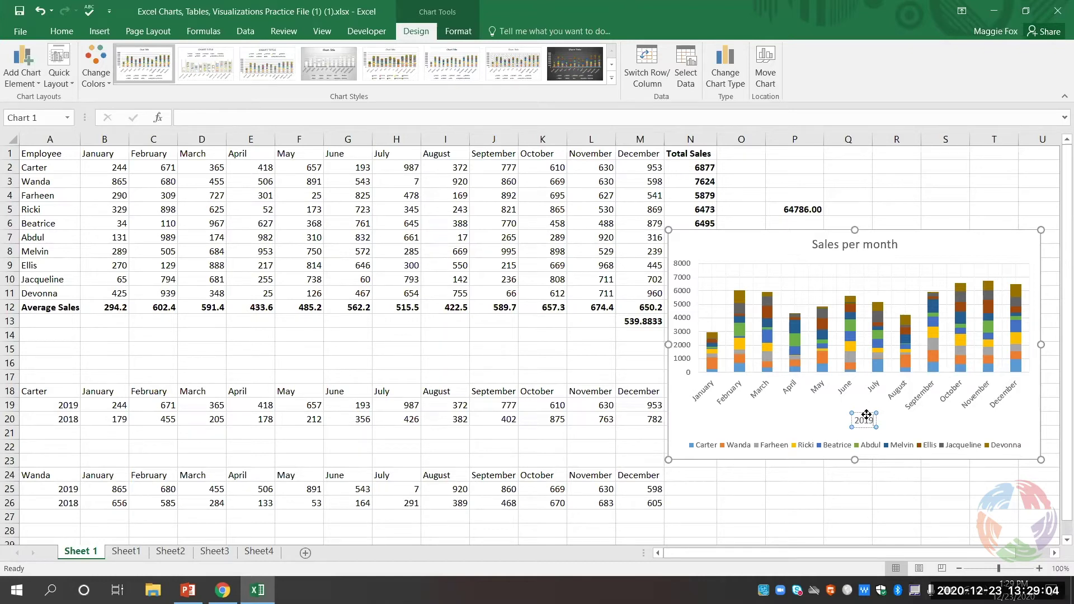
click(32, 68)
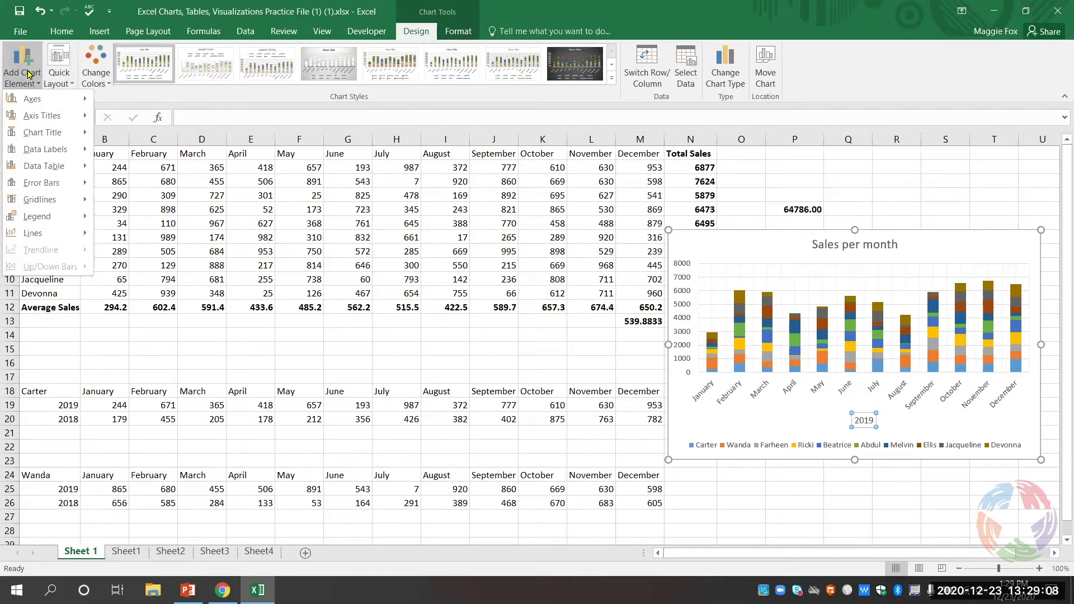
- Look through the Legend placement options without changing the chart
mouse_move(40, 214)
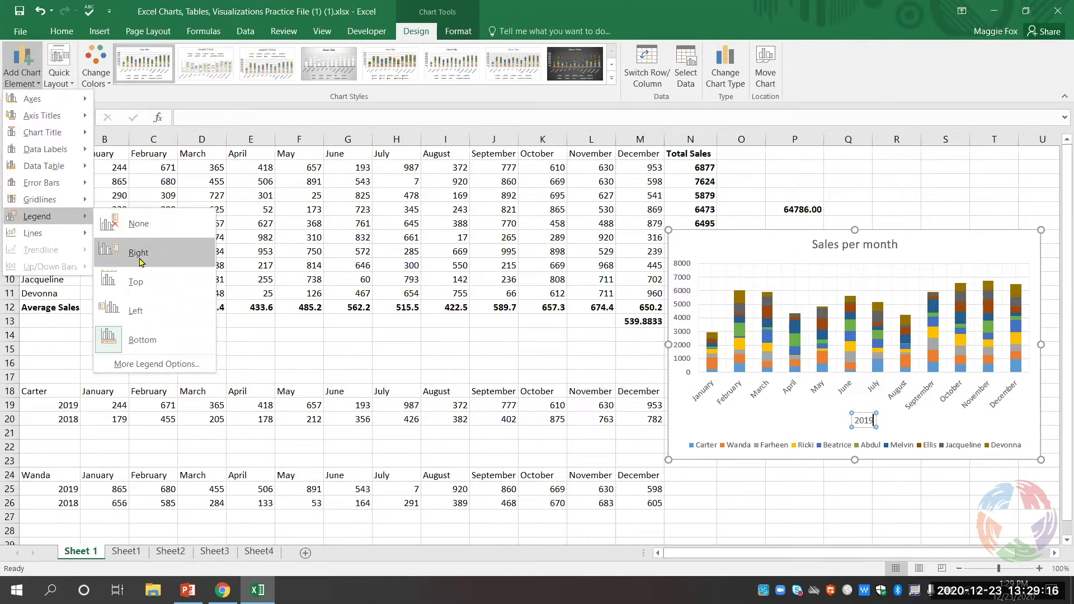
click(727, 247)
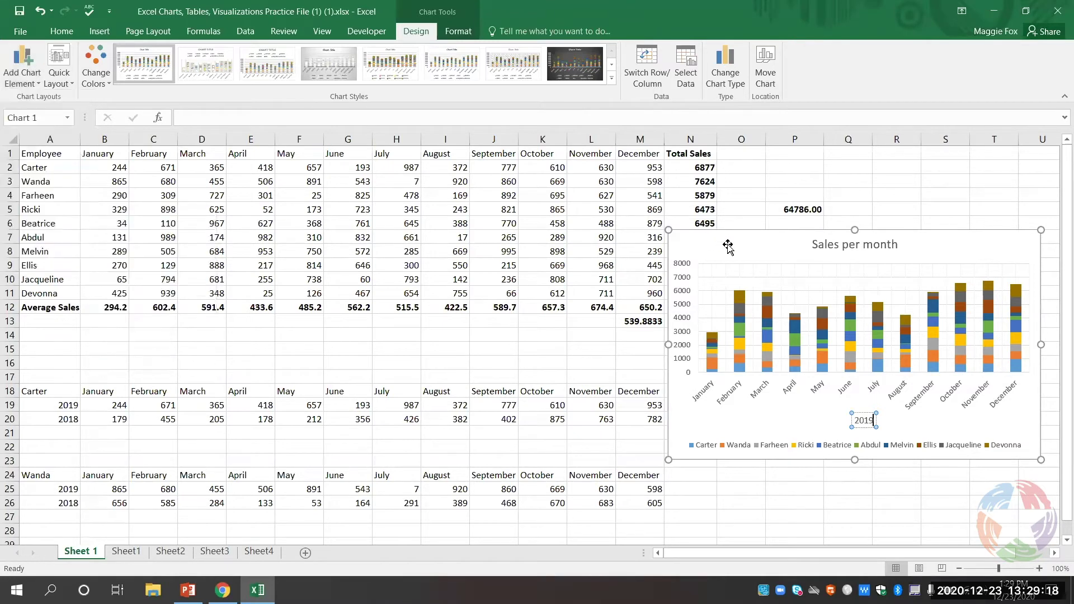
click(23, 67)
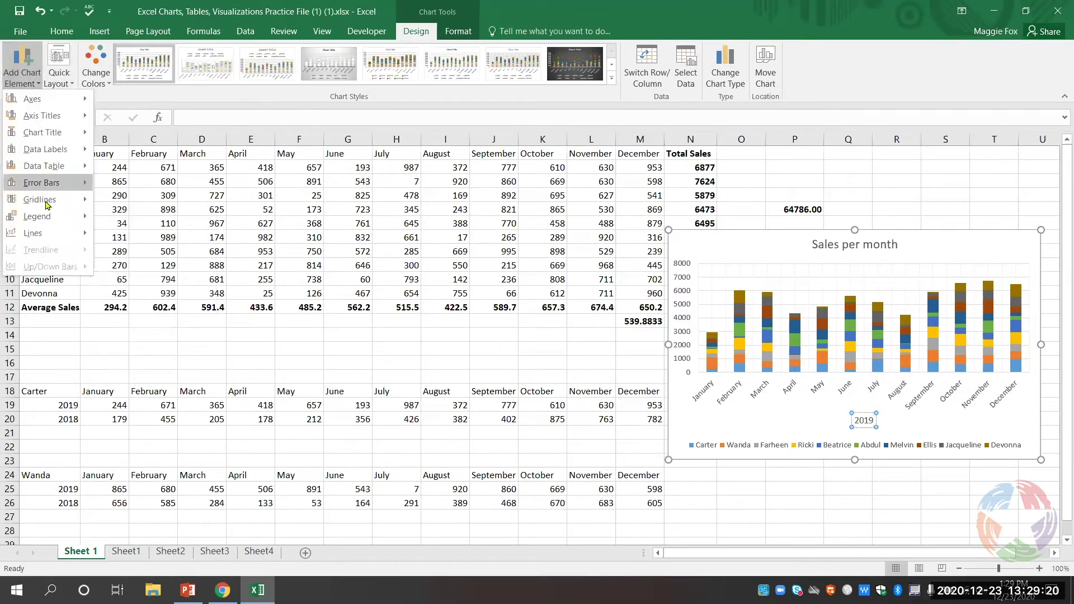
mouse_move(49, 215)
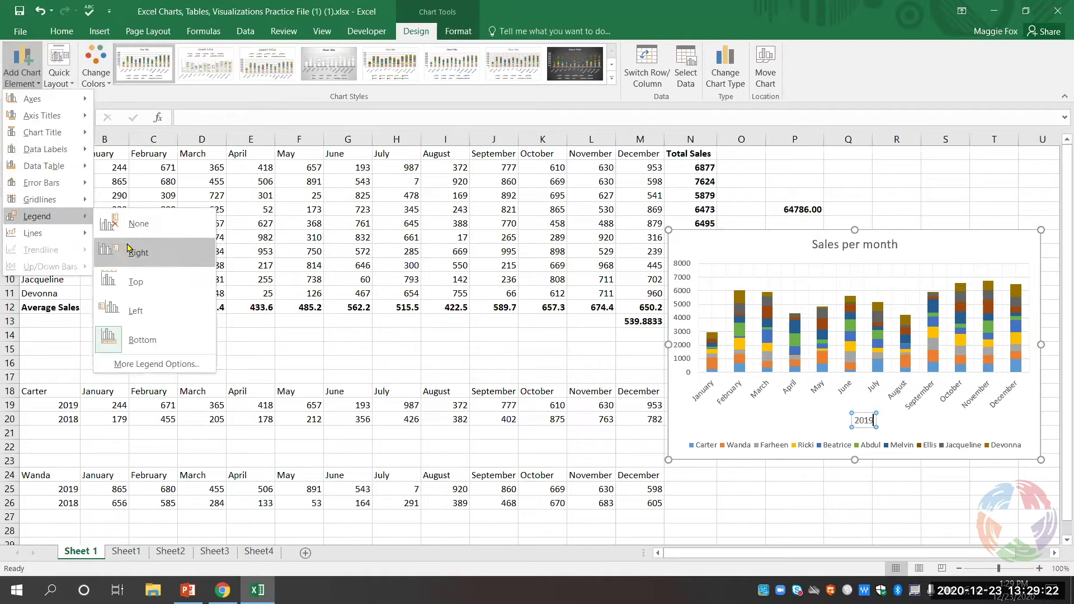
click(832, 435)
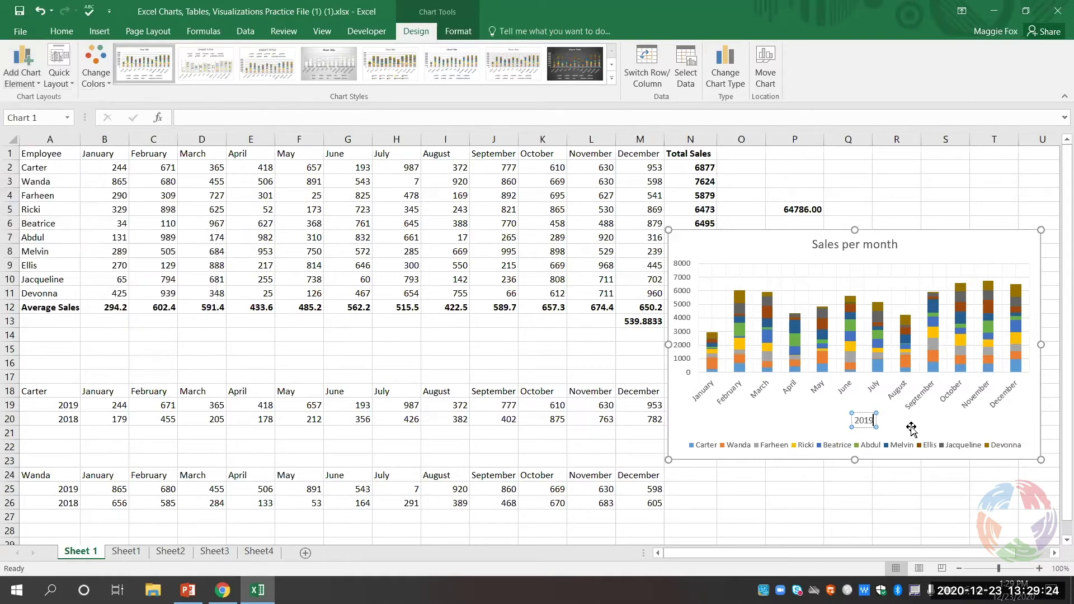
- Remove the accidental blank line from the '2019' axis title
key(Return)
key(BackSpace)
click(912, 429)
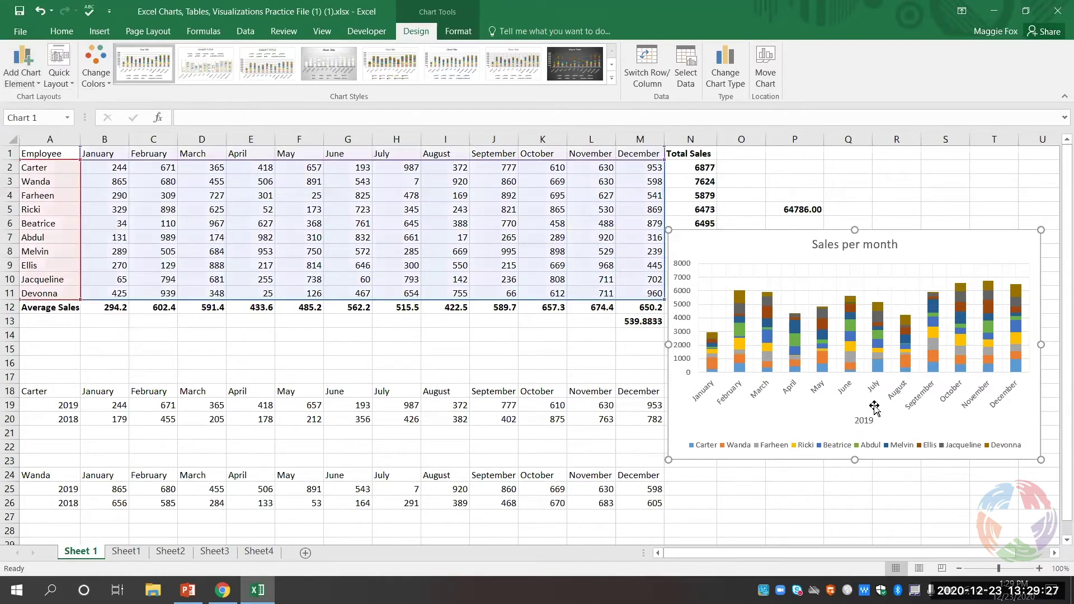
- Place the chart's employee legend on the right
click(23, 64)
mouse_move(40, 225)
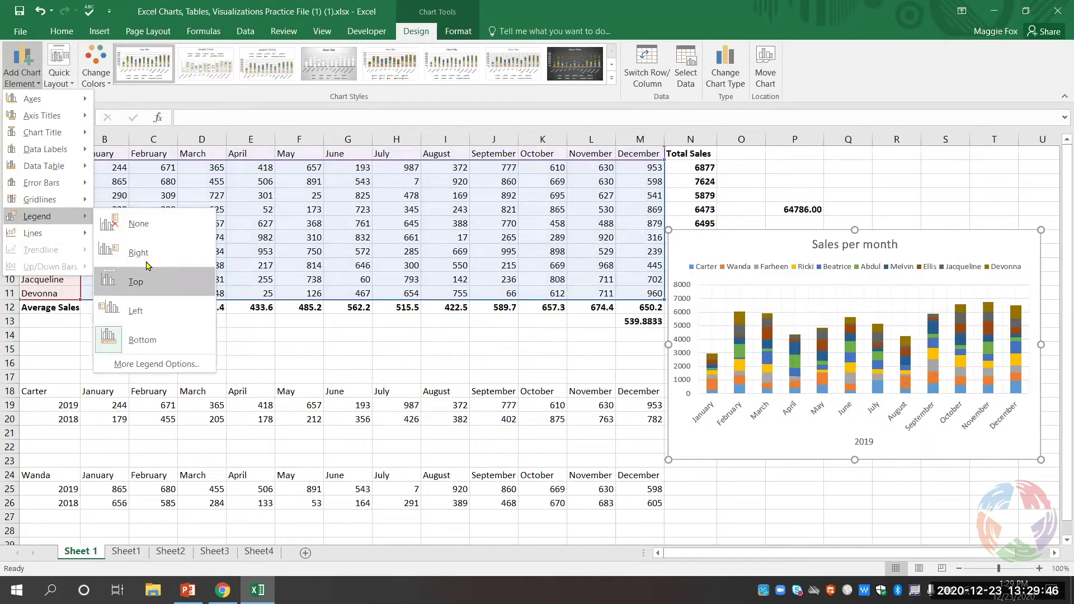
click(145, 256)
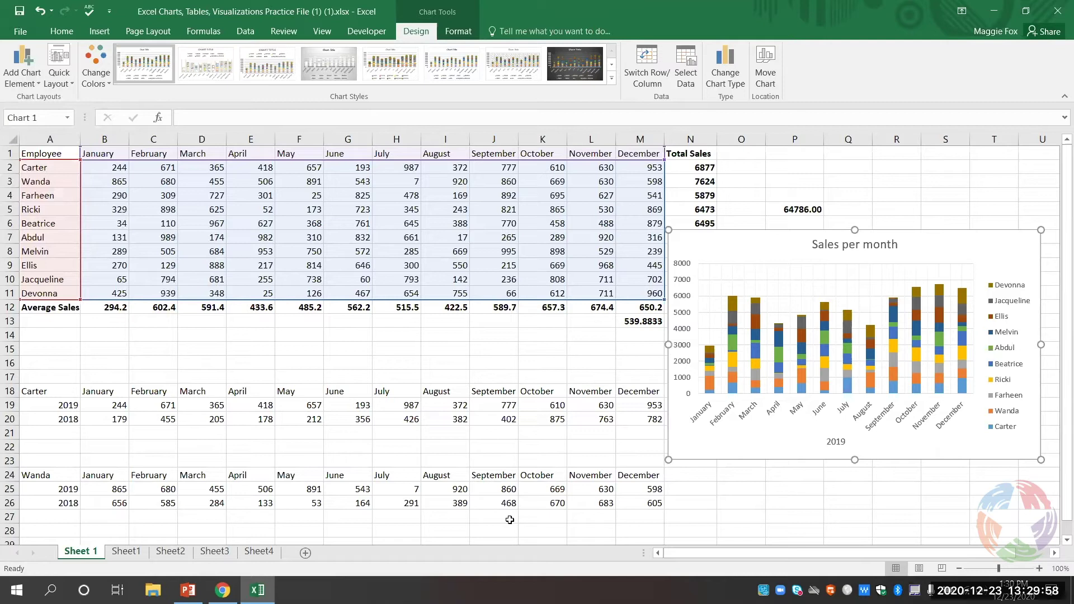
- Review the Quick Layout presets and the Change Colors palettes for the chart
click(56, 83)
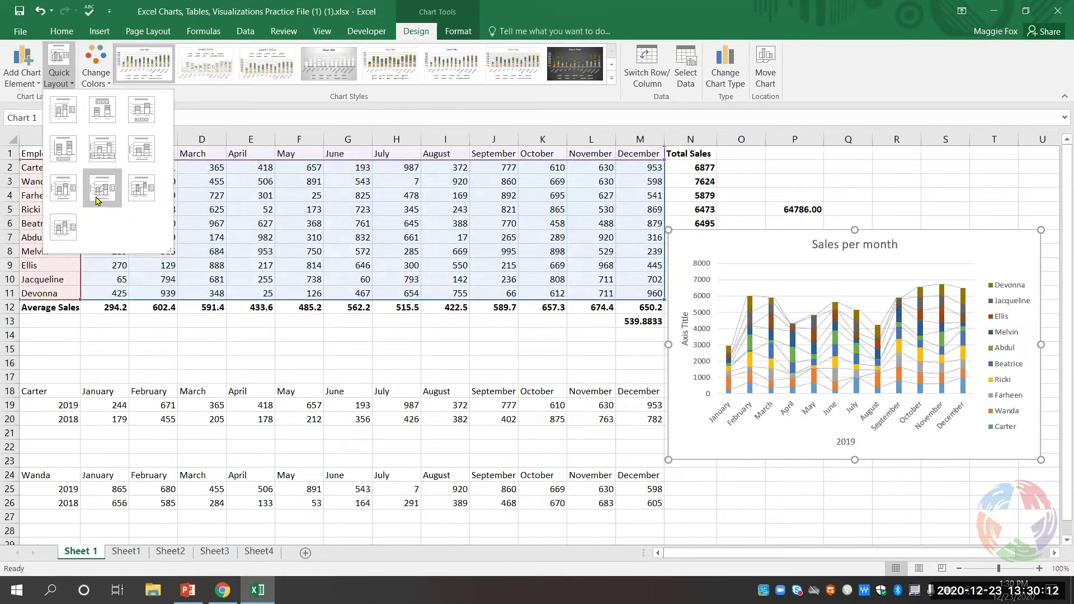
click(101, 77)
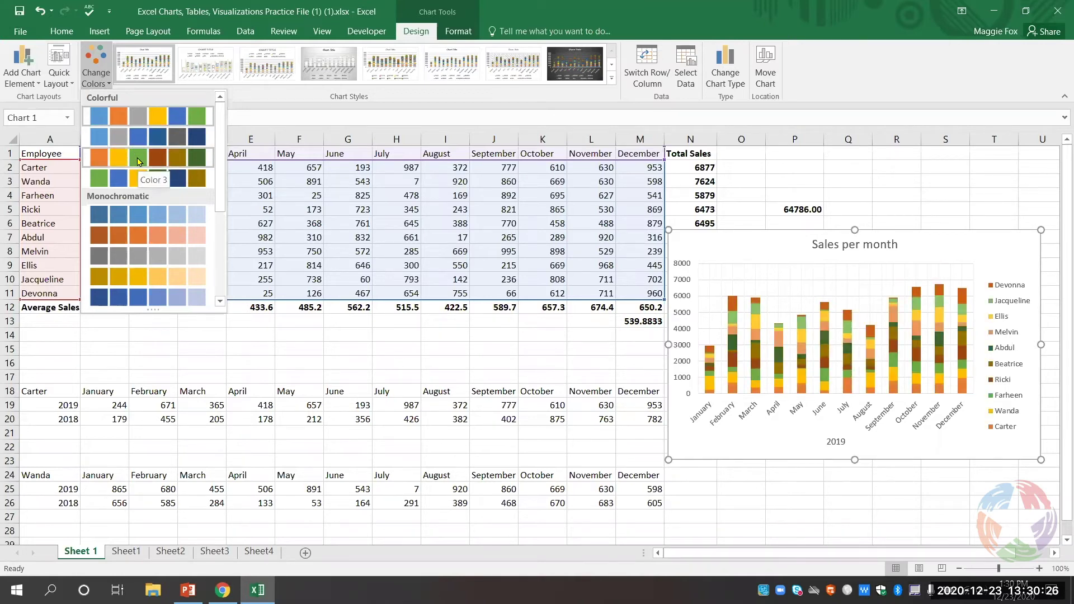
- Apply the Color 3 palette and the dark-background Style 8 to the chart
click(139, 161)
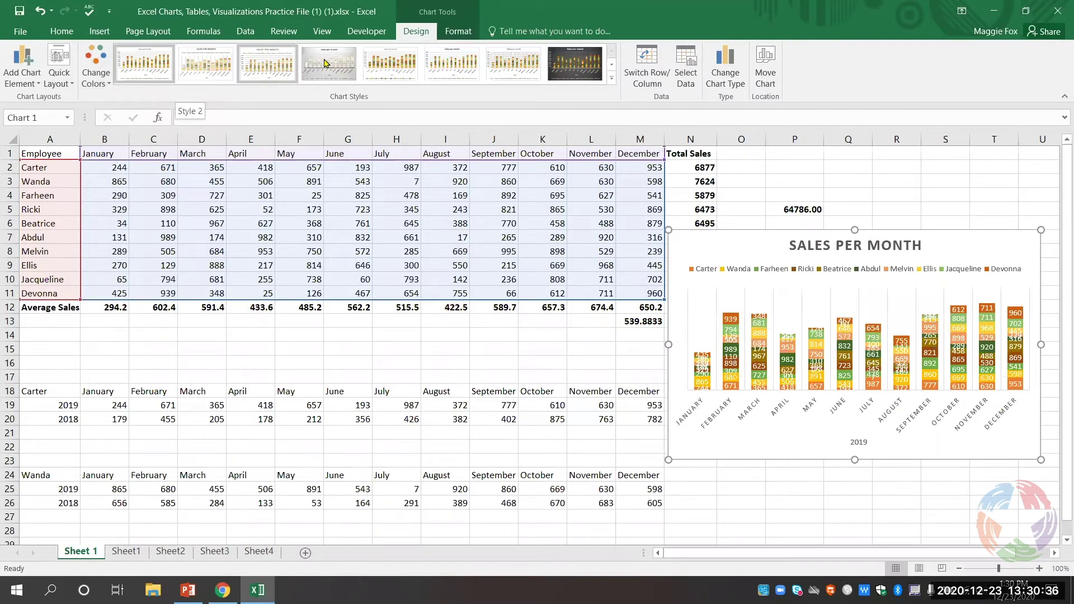
click(573, 70)
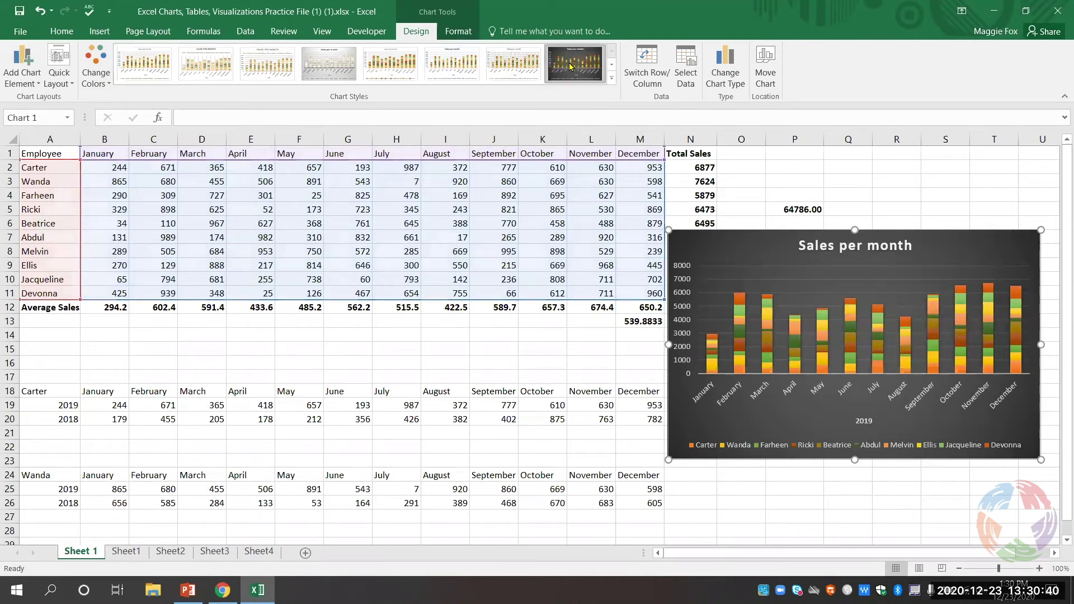
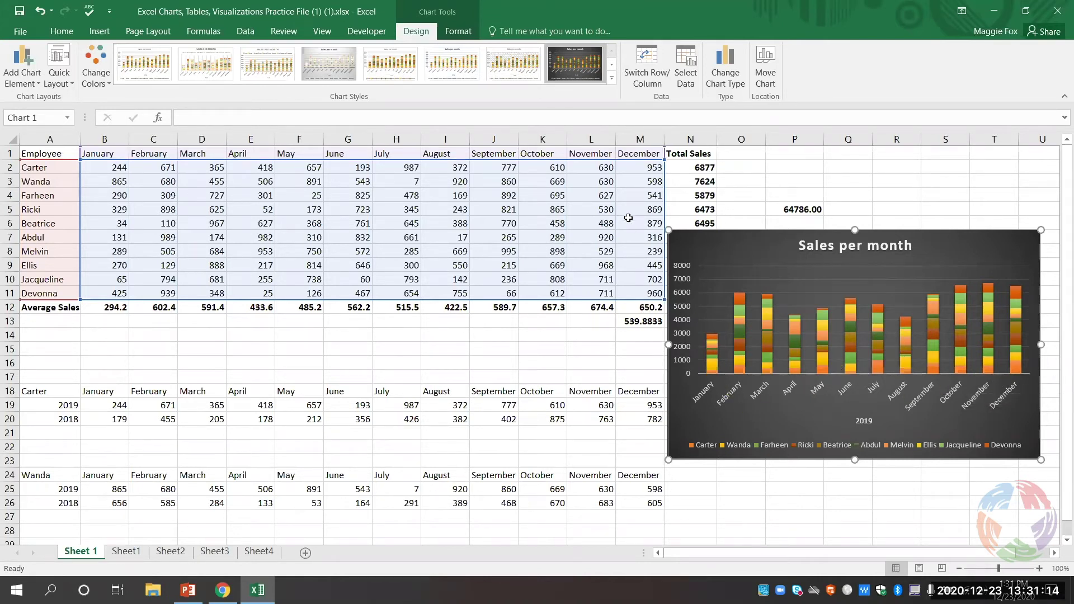
- Switch rows and columns so employees run along the axis, with months stacked as series
click(646, 67)
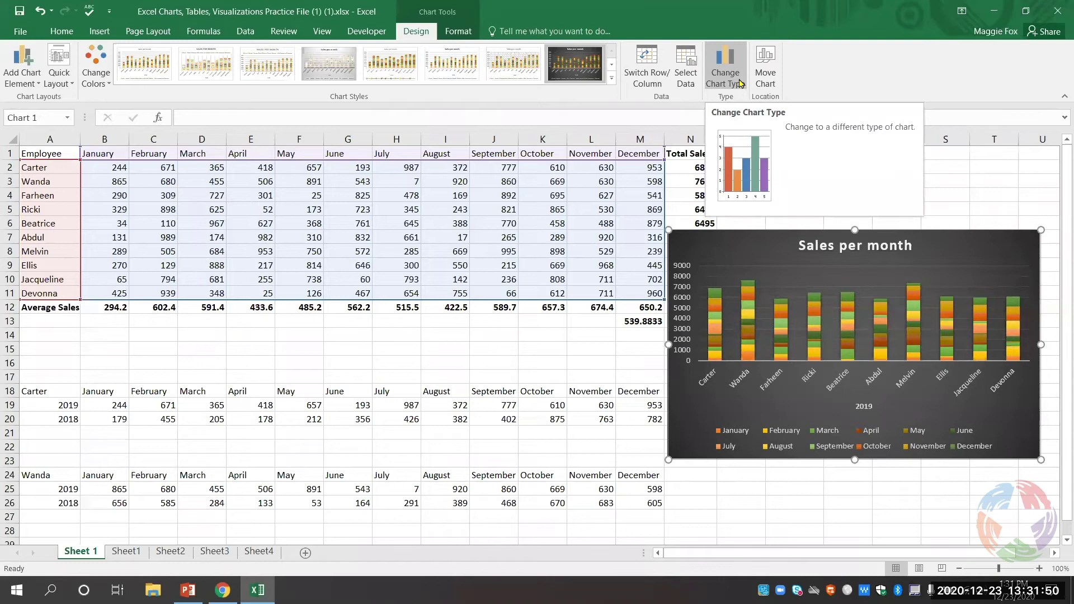
click(737, 82)
- Change the Sales per month chart to a Line chart
click(728, 79)
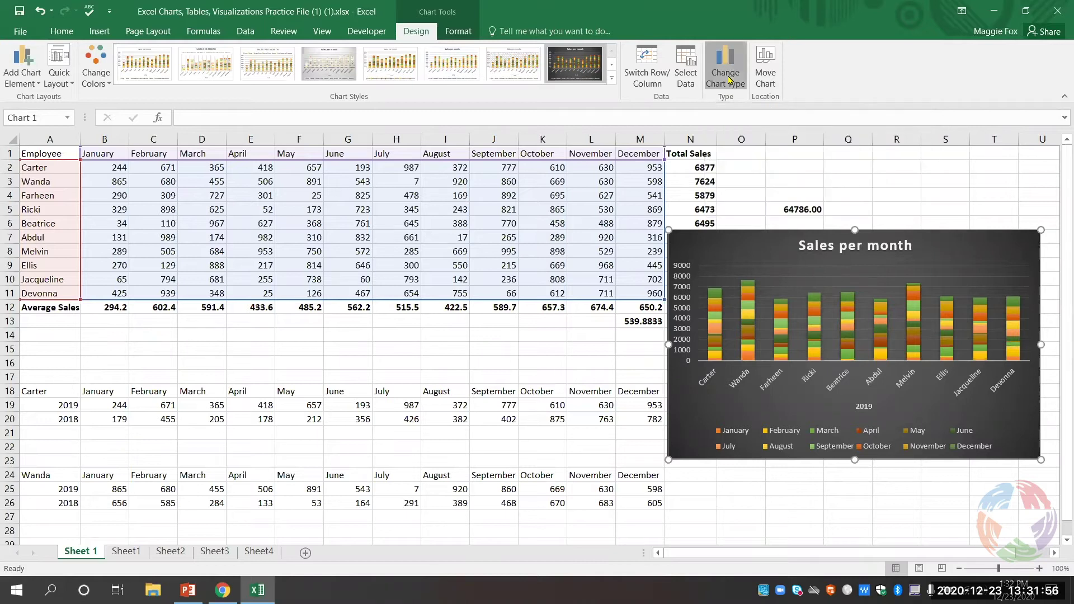
mouse_move(560, 208)
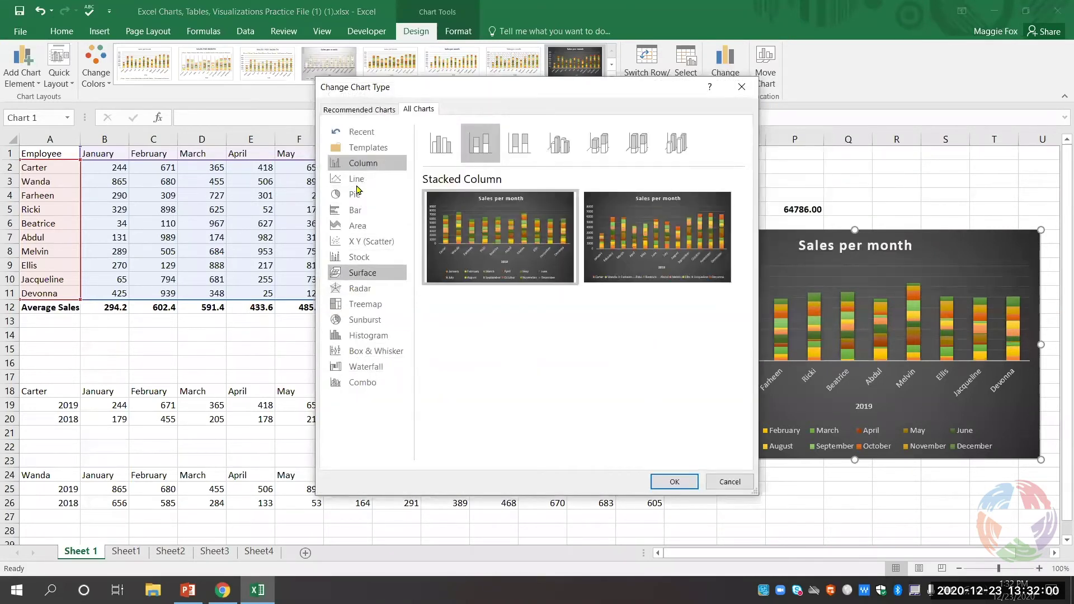
click(356, 180)
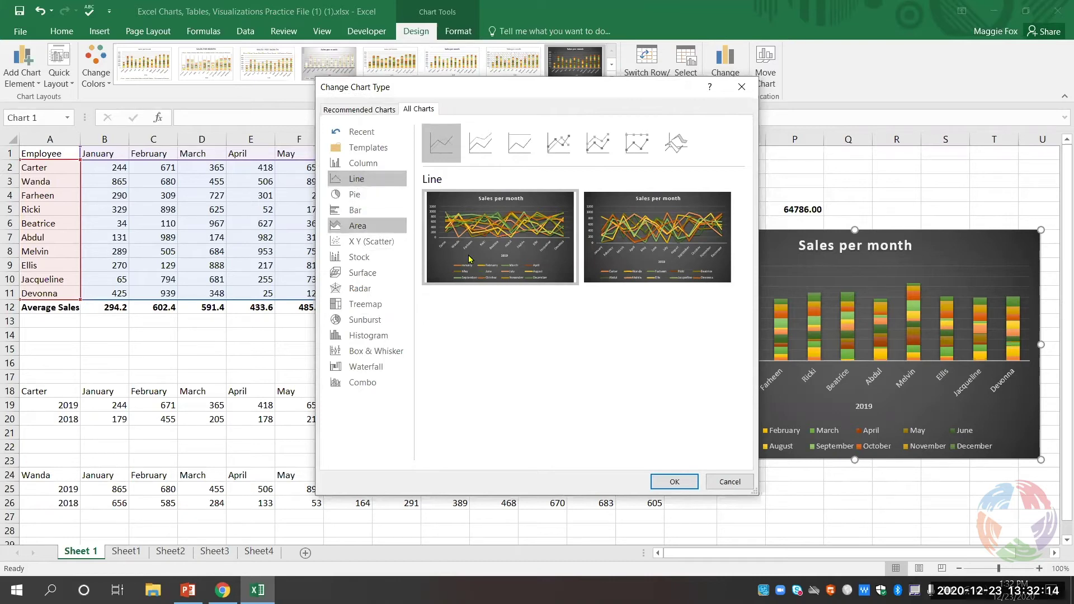
click(674, 482)
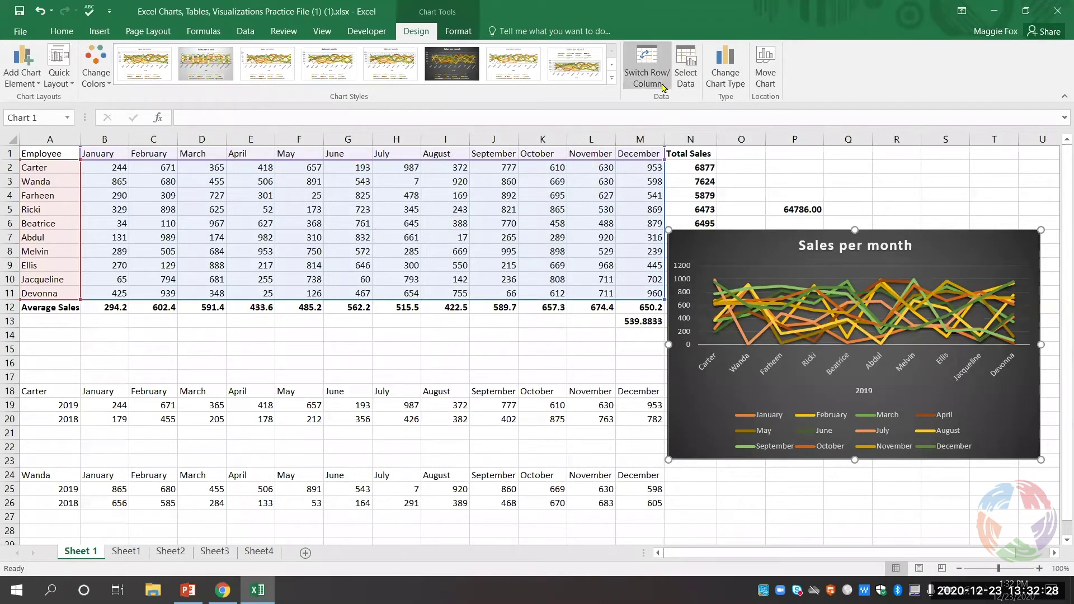
- Limit the line chart's data to Beatrice and Ellis (rows 6 and 9), removing all other employees
click(685, 85)
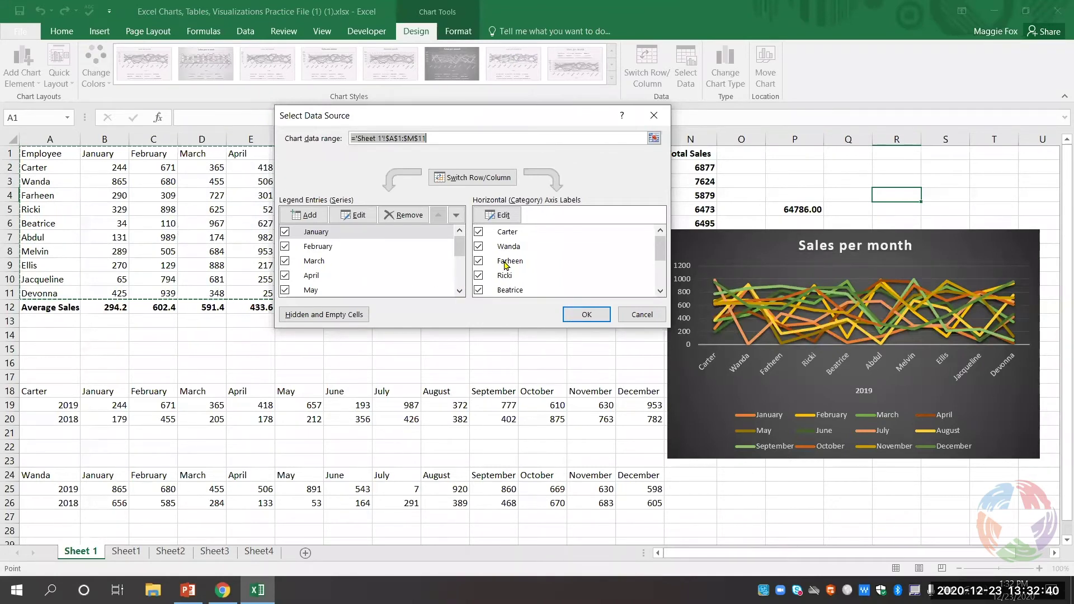
click(479, 231)
click(479, 247)
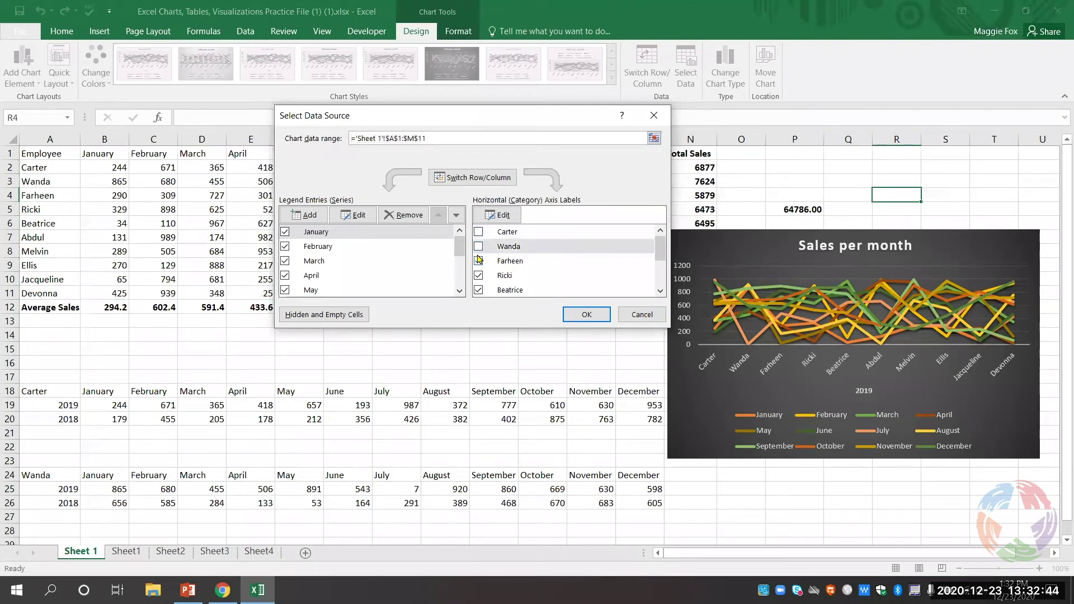
click(479, 260)
scroll(481, 263, down, 1)
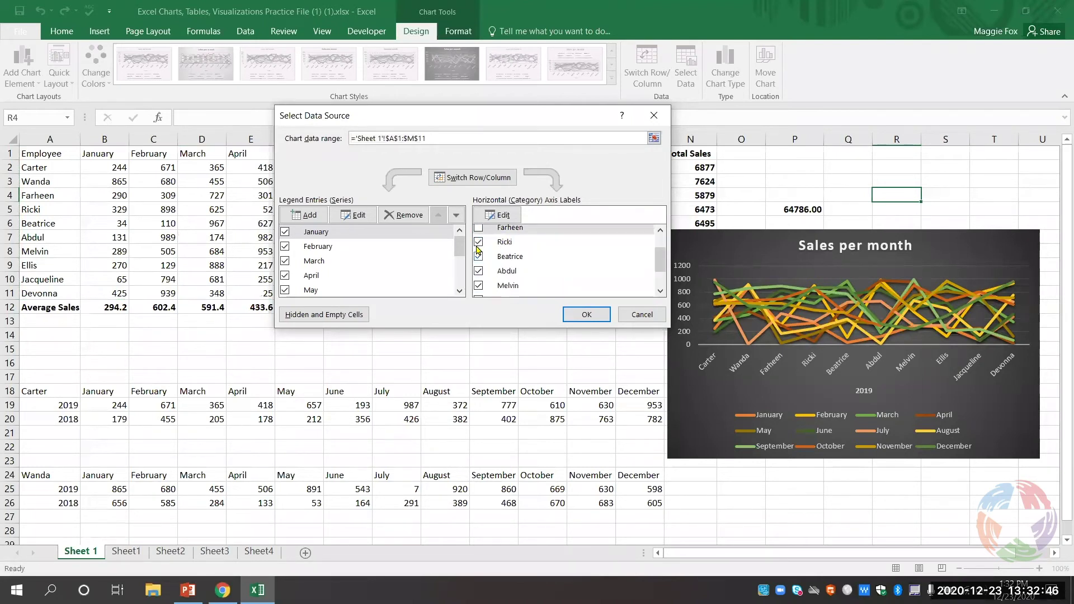
click(478, 242)
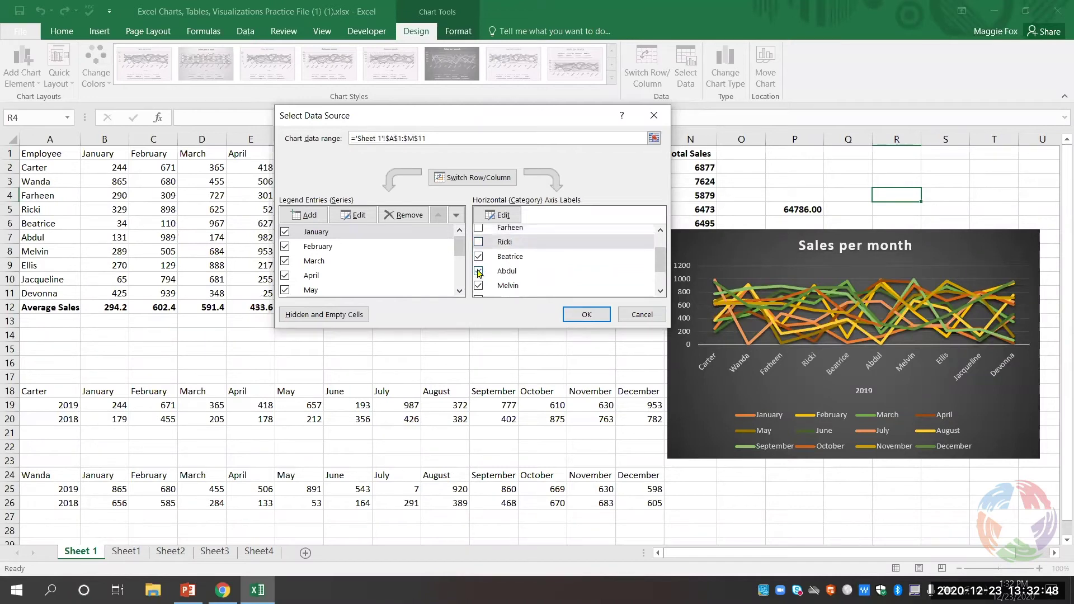
click(479, 273)
click(478, 285)
scroll(479, 285, down, 1)
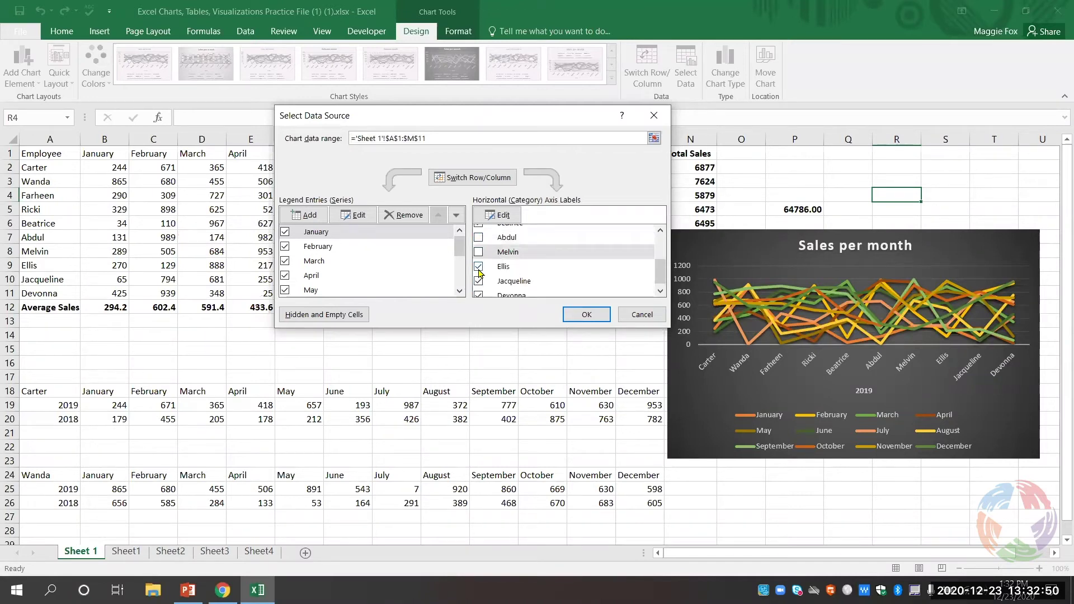
click(479, 282)
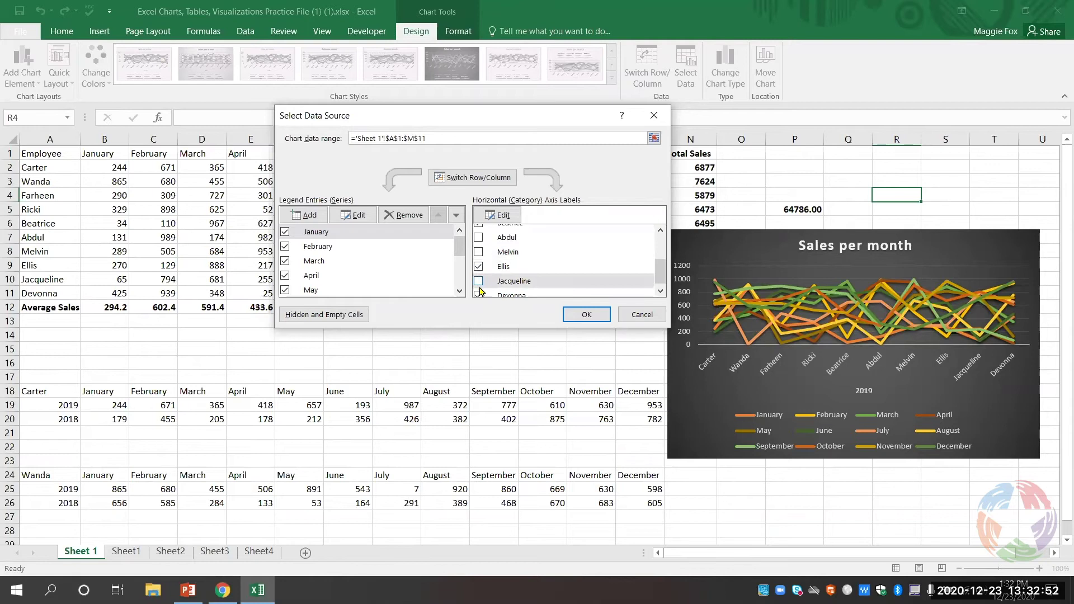
scroll(480, 291, down, 1)
click(479, 291)
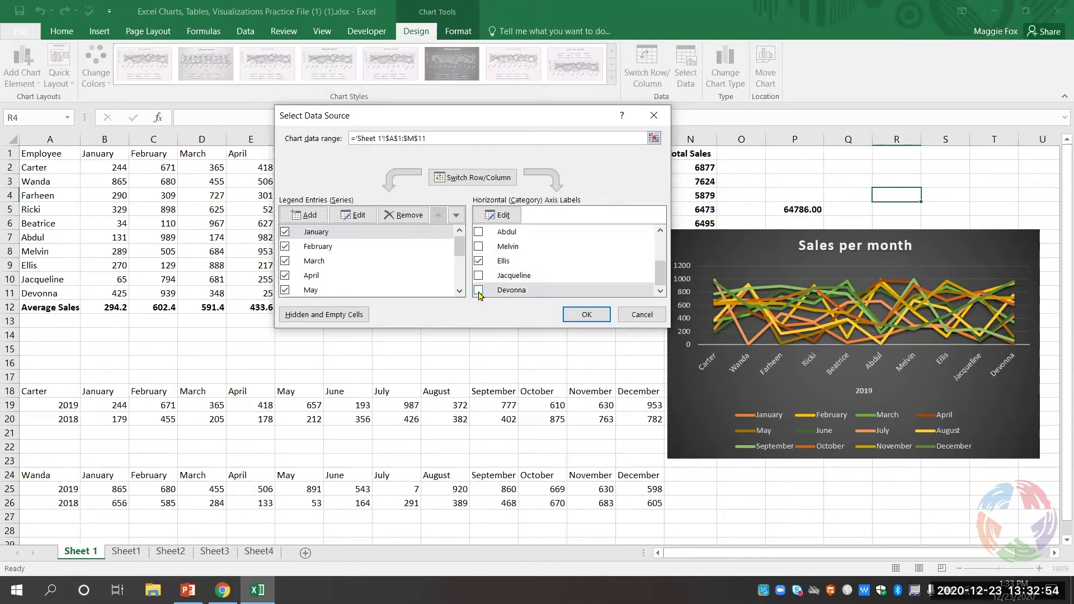
click(573, 320)
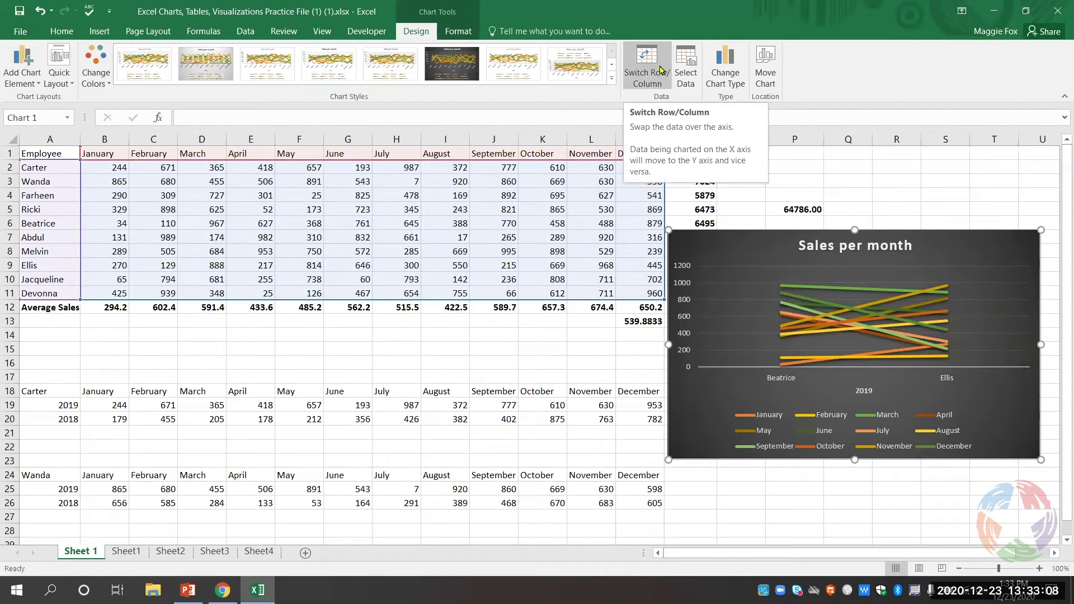
- Put months on the axis with one line per employee, and move the chart beside the table
click(661, 69)
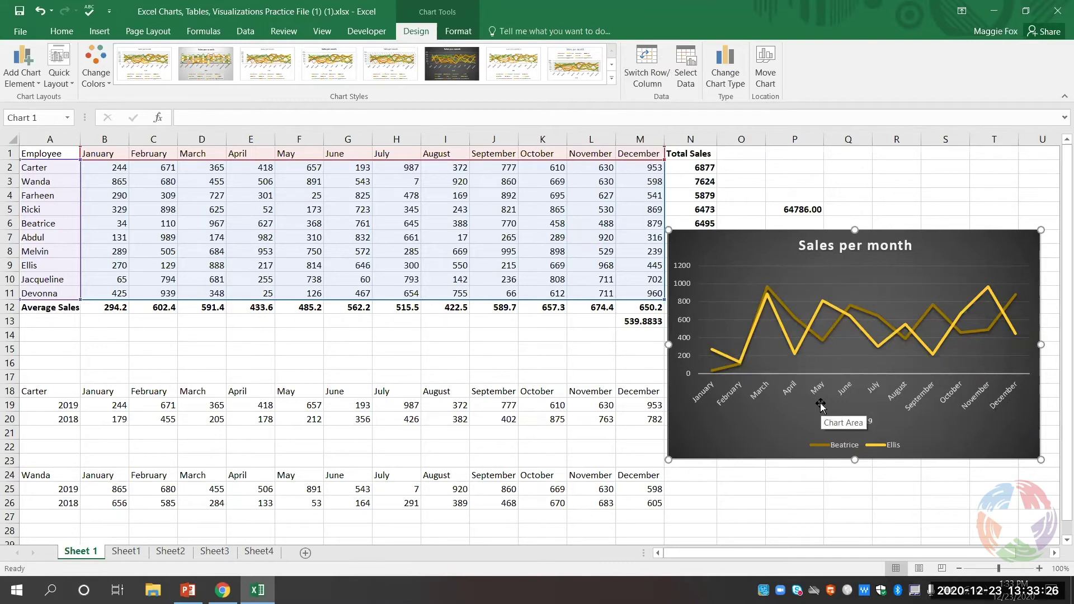
click(808, 295)
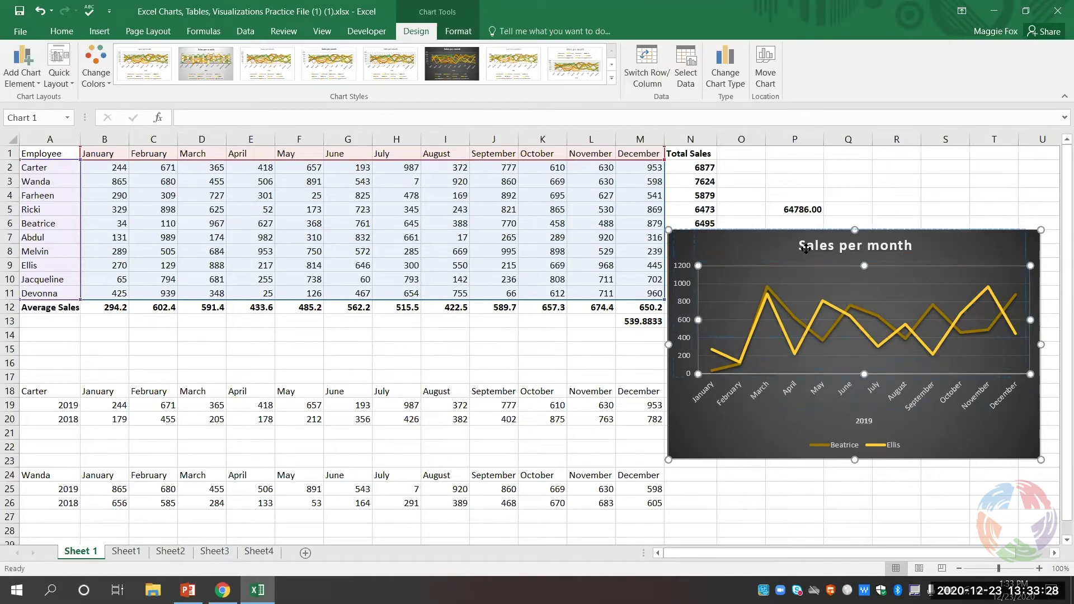
drag(803, 251, 803, 249)
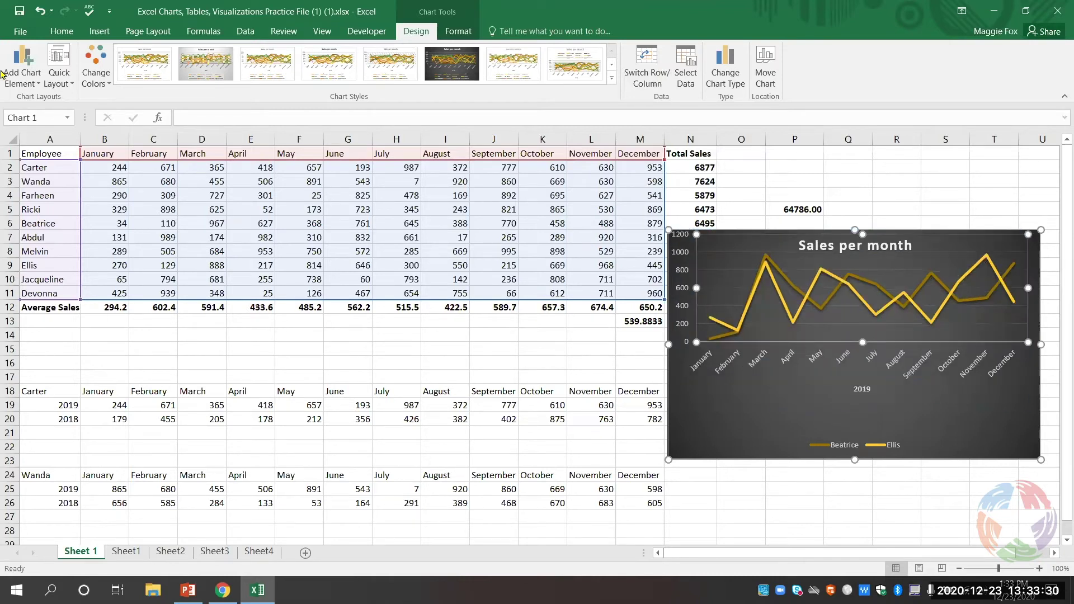
click(40, 11)
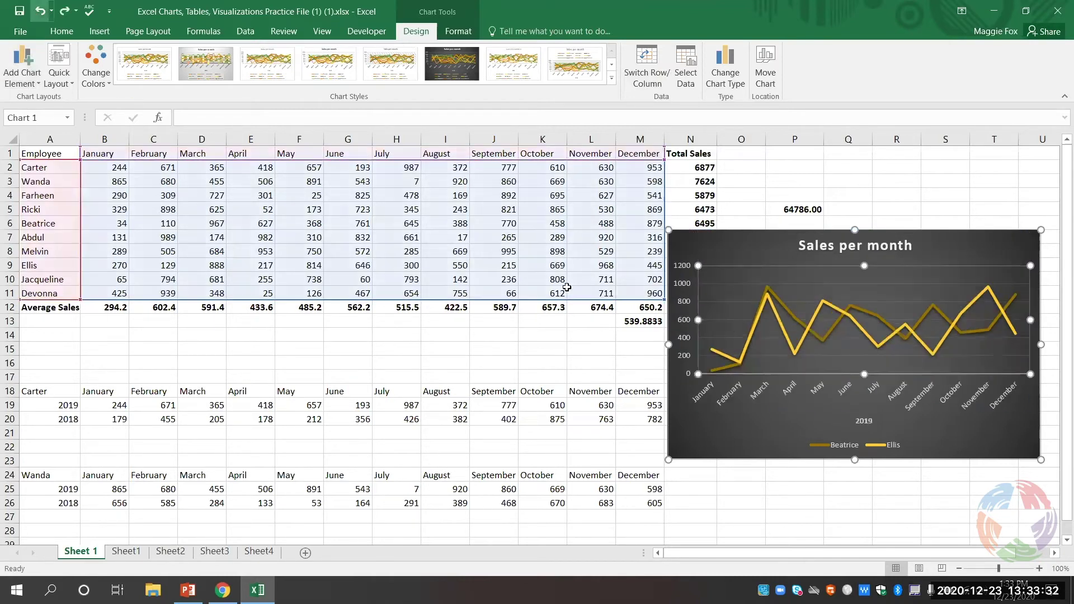
drag(740, 254, 751, 175)
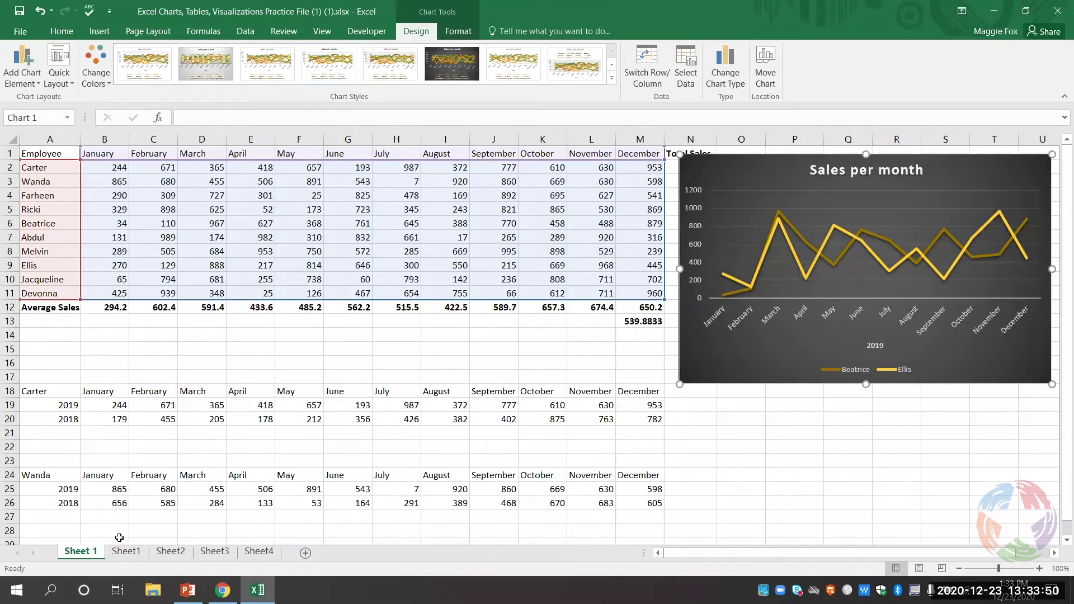
- Insert a 2-D pie chart from the 2019 and 2018 figures in B25:M26
click(106, 488)
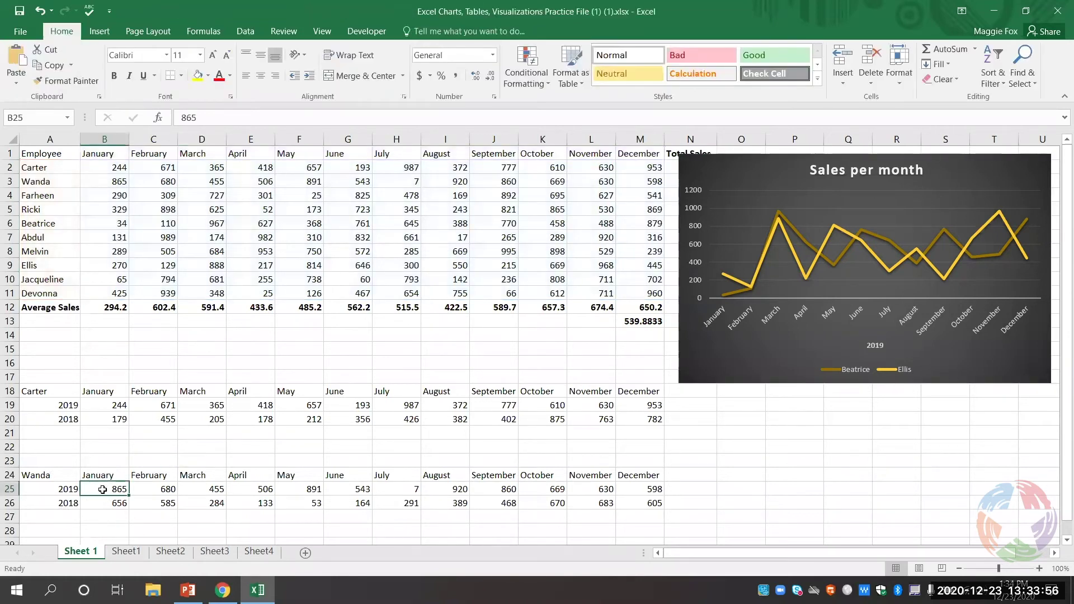
drag(103, 490, 651, 503)
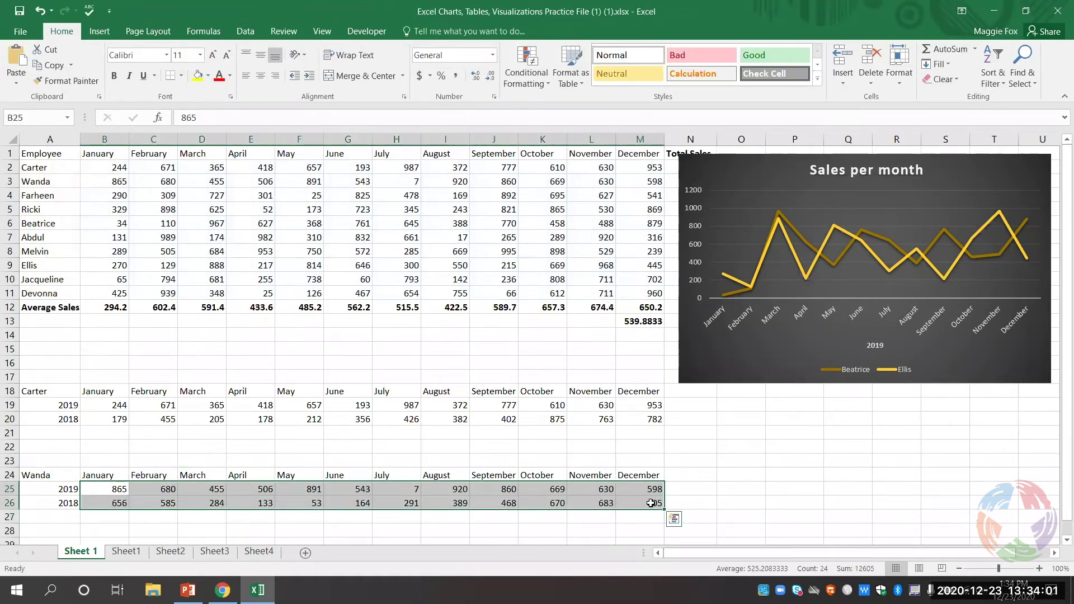
click(101, 35)
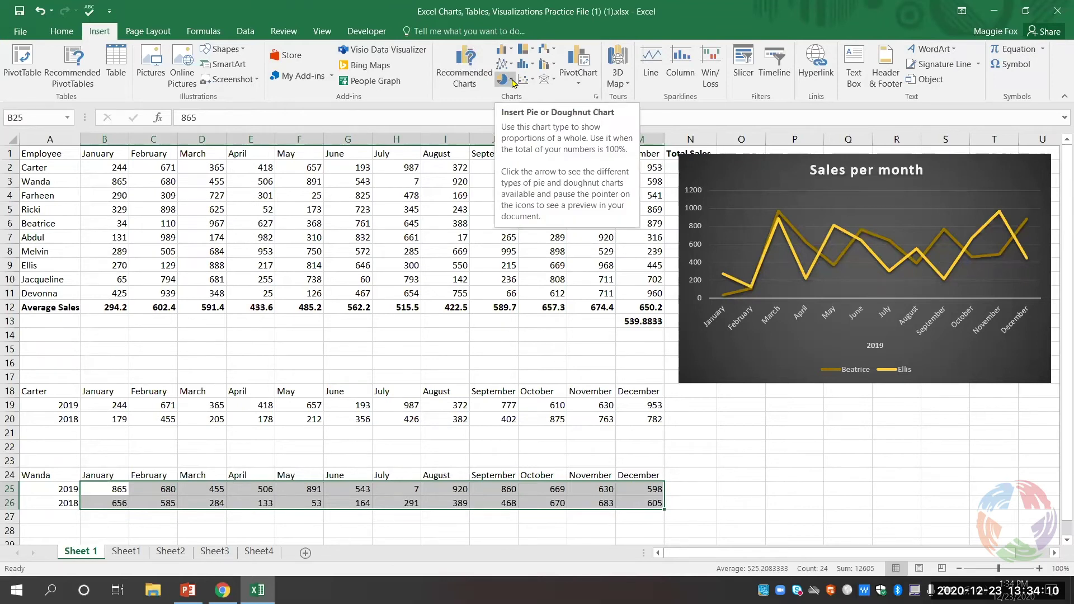
click(512, 80)
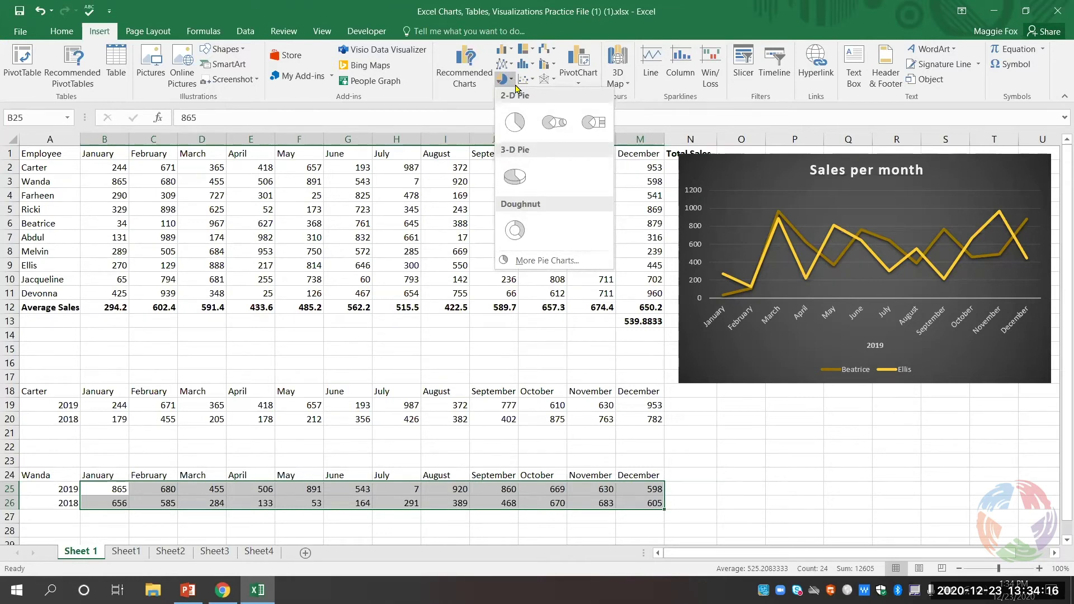
click(515, 123)
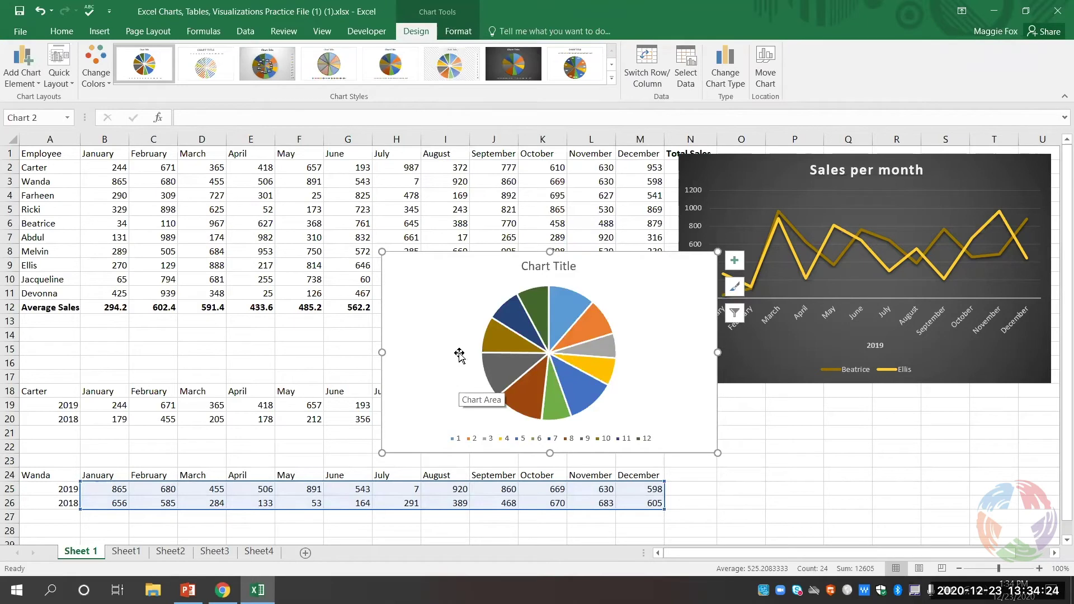
- Replace the pie chart's placeholder title with 'Wanda's Sales'
click(544, 268)
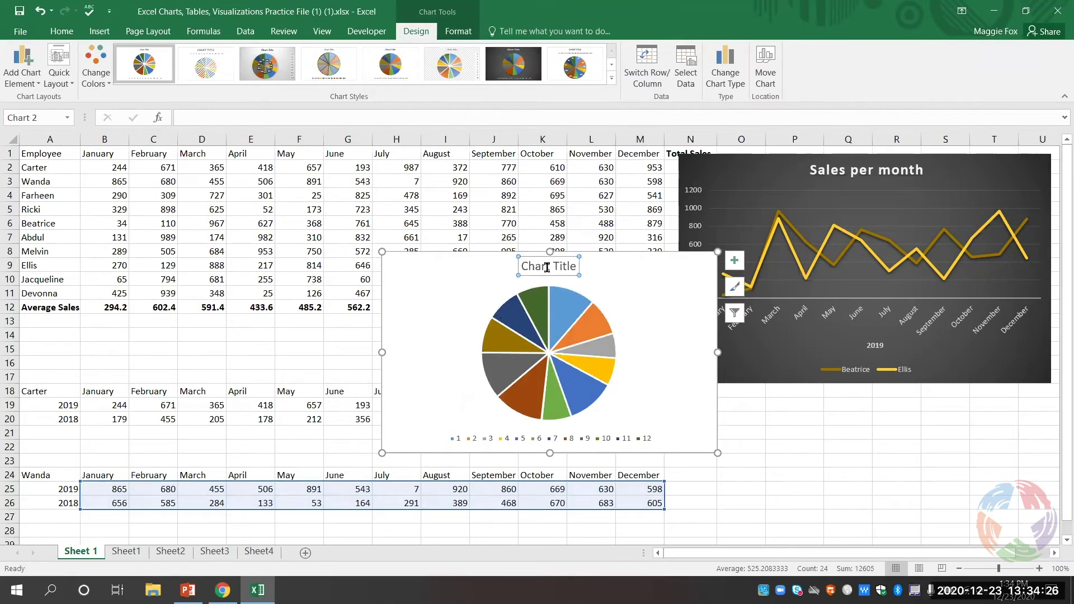
double_click(546, 268)
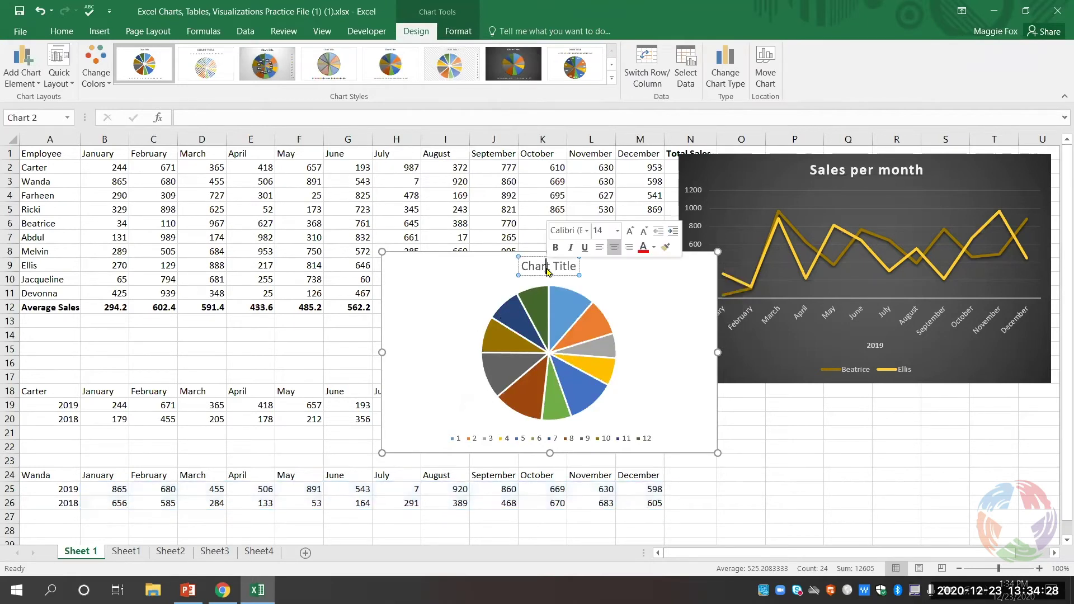
triple_click(559, 269)
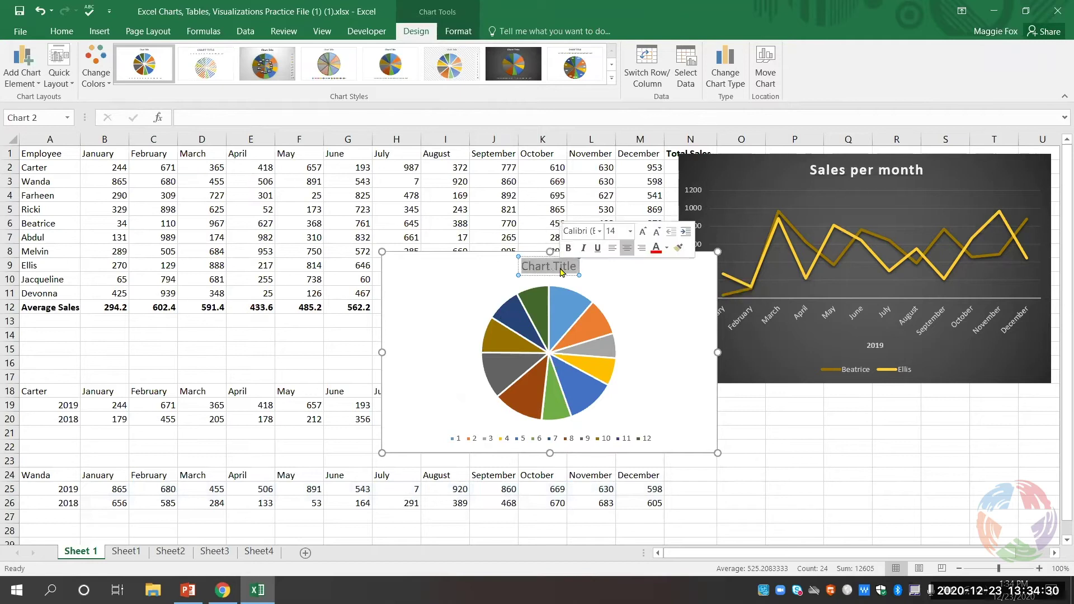
text(Wa)
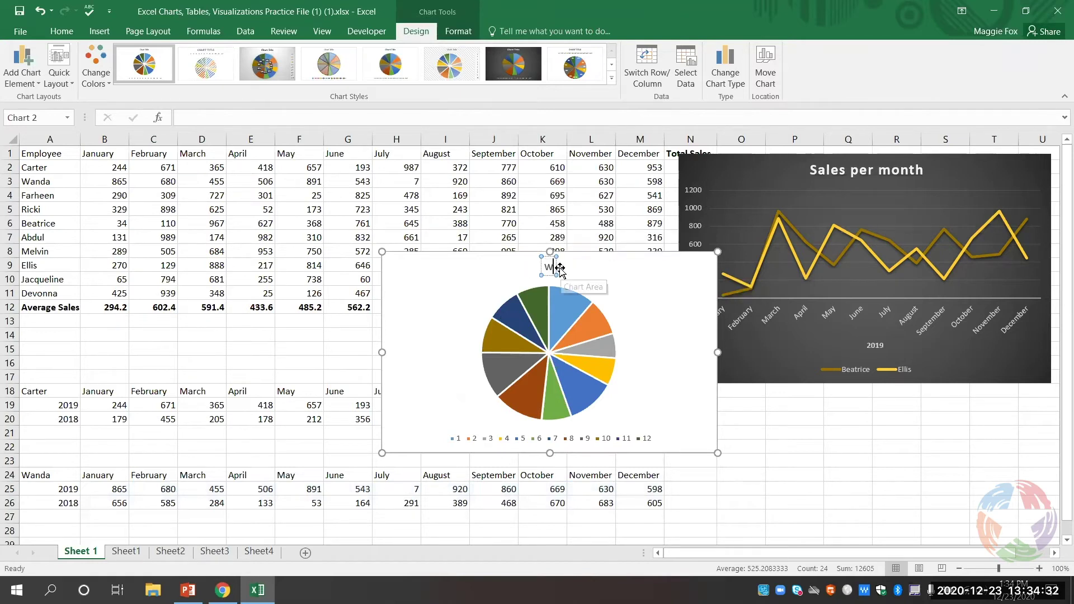
text(nda)
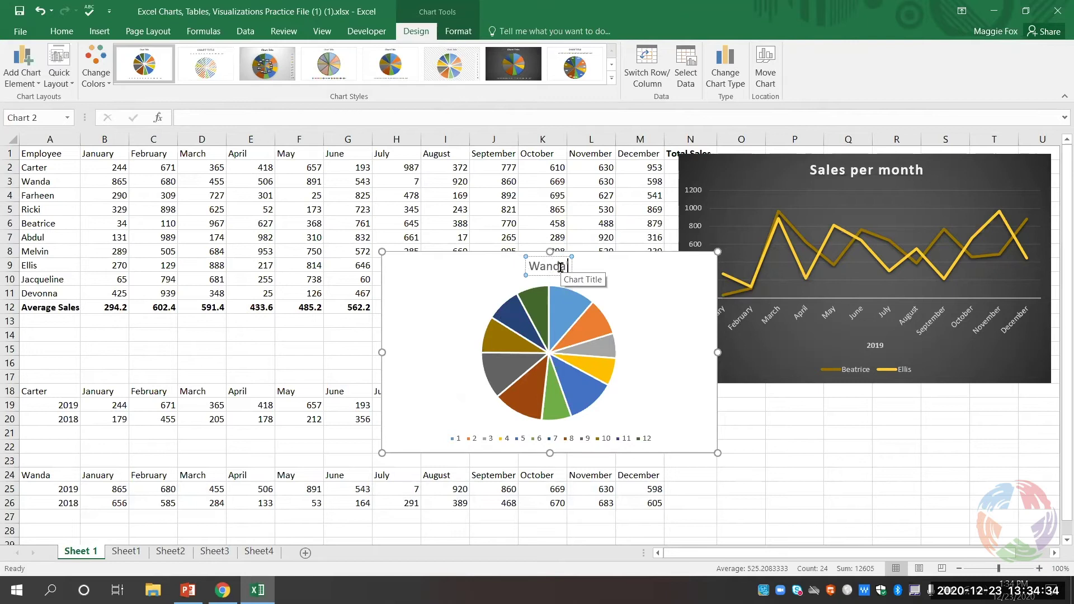
text('s Sales)
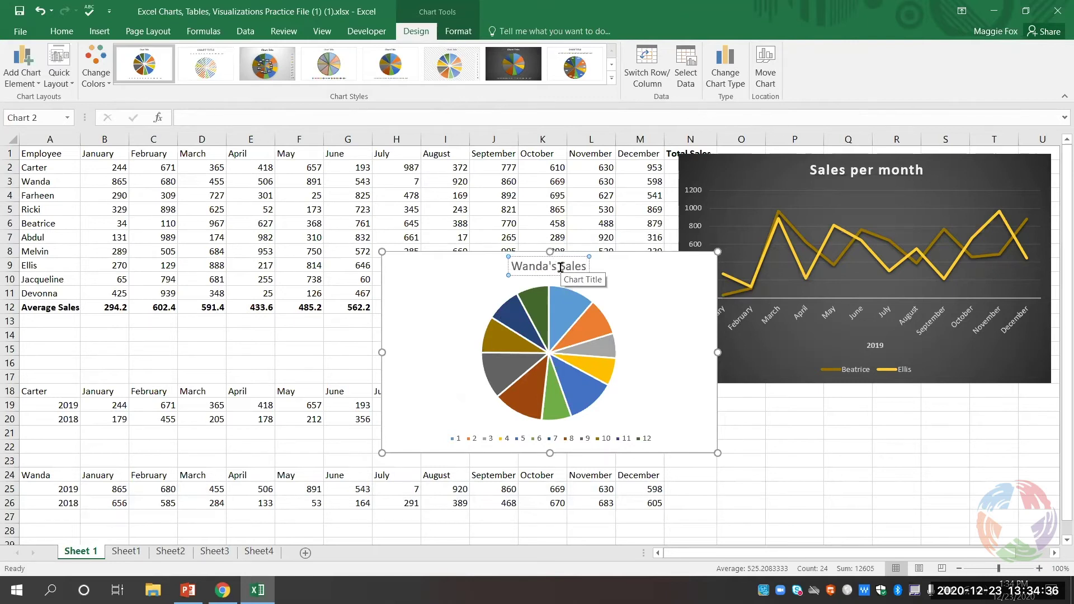
click(698, 388)
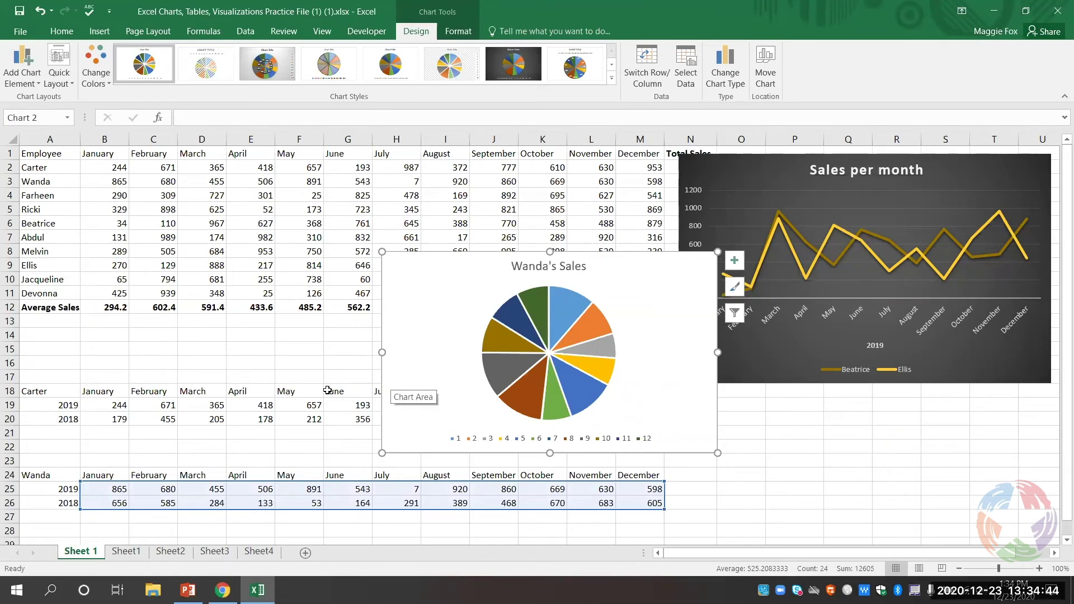
- Browse the Add Chart Element list for the pie and line charts without adding anything
click(31, 84)
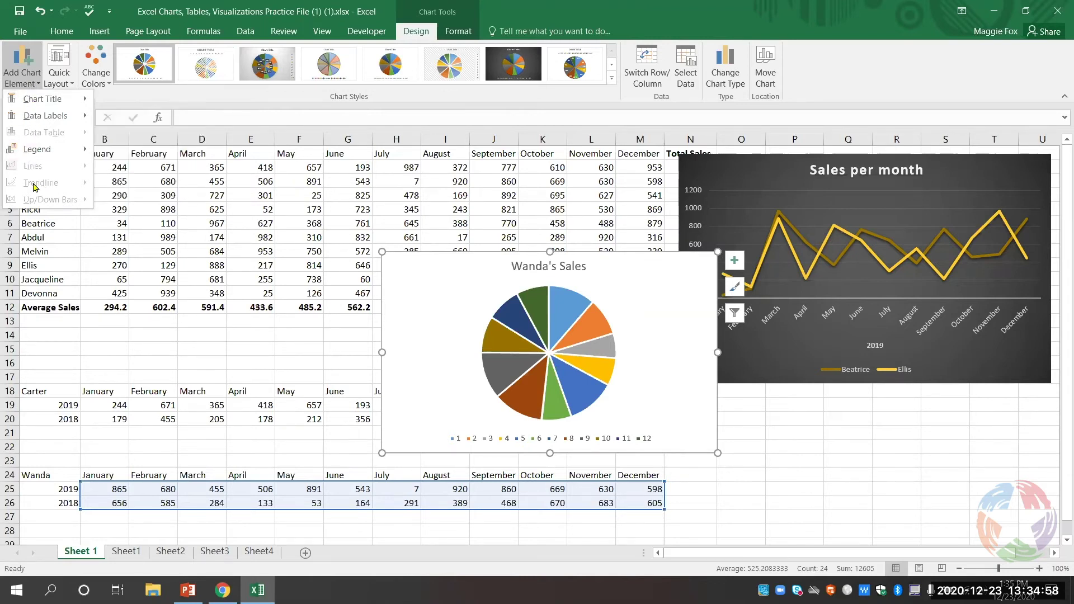
mouse_move(24, 112)
click(754, 171)
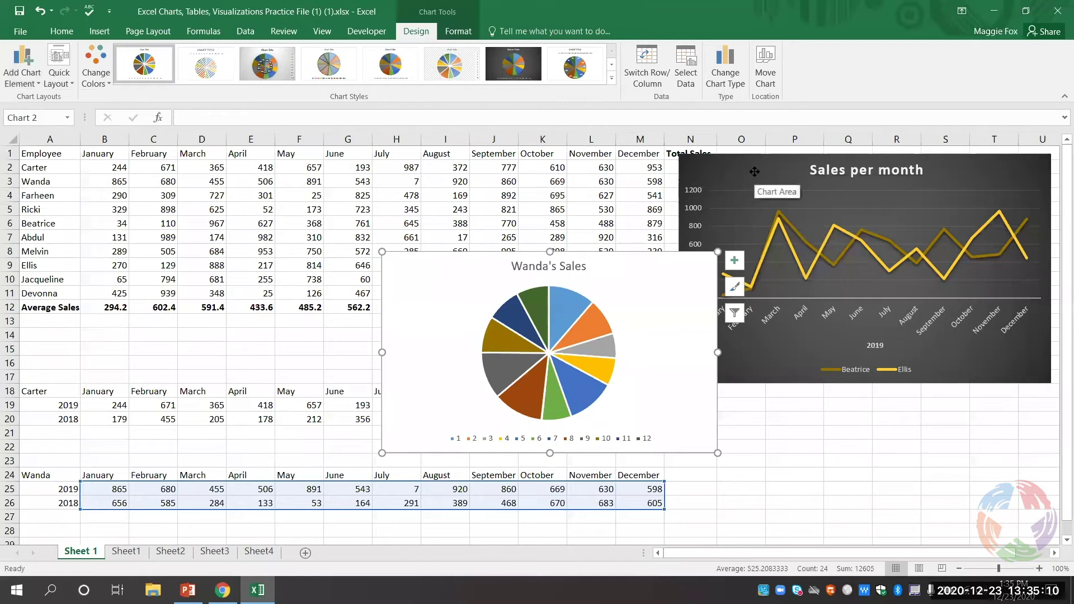
click(755, 172)
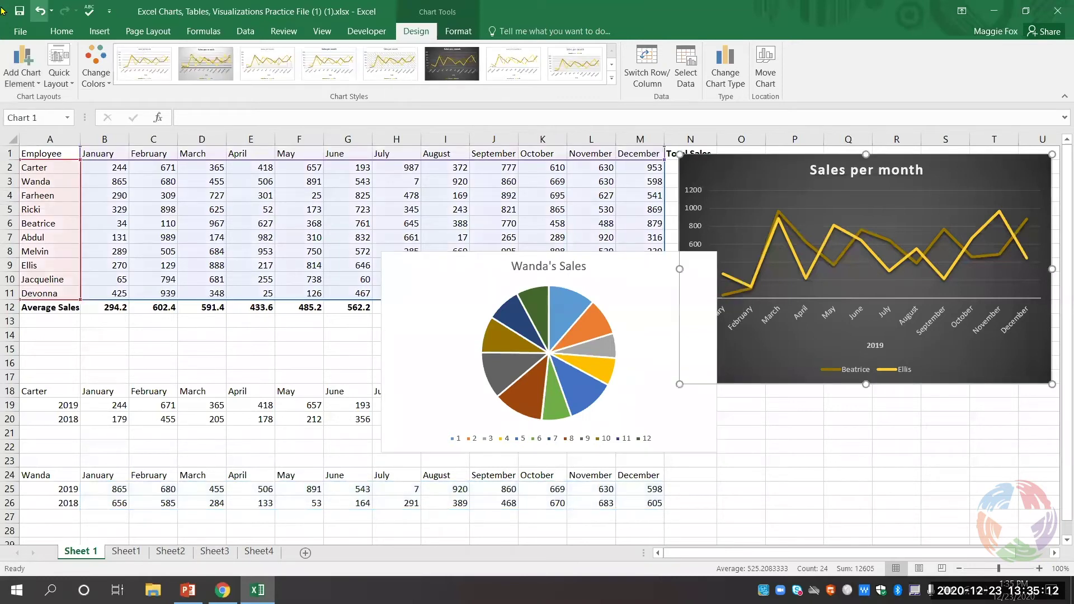
click(26, 63)
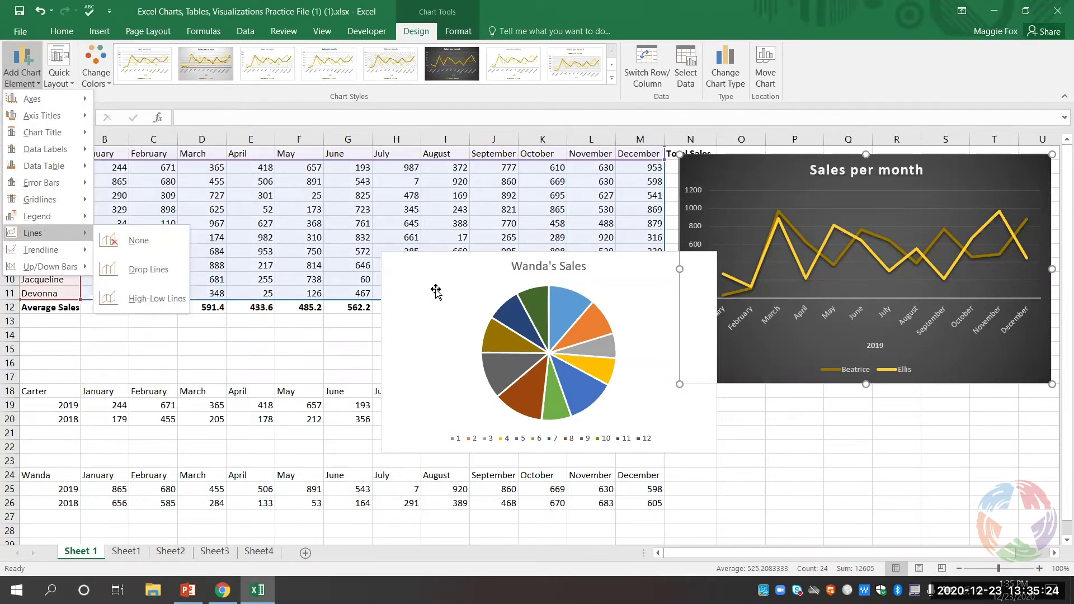
- Move the pie chart beneath the line chart and add Outside End data labels
click(415, 362)
click(412, 339)
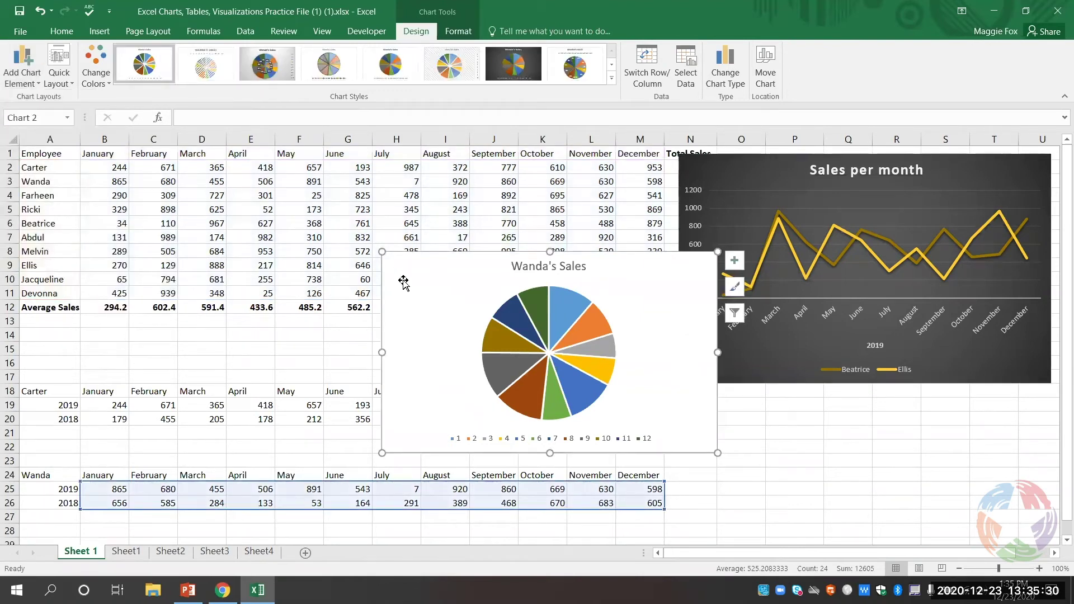
drag(403, 280, 722, 401)
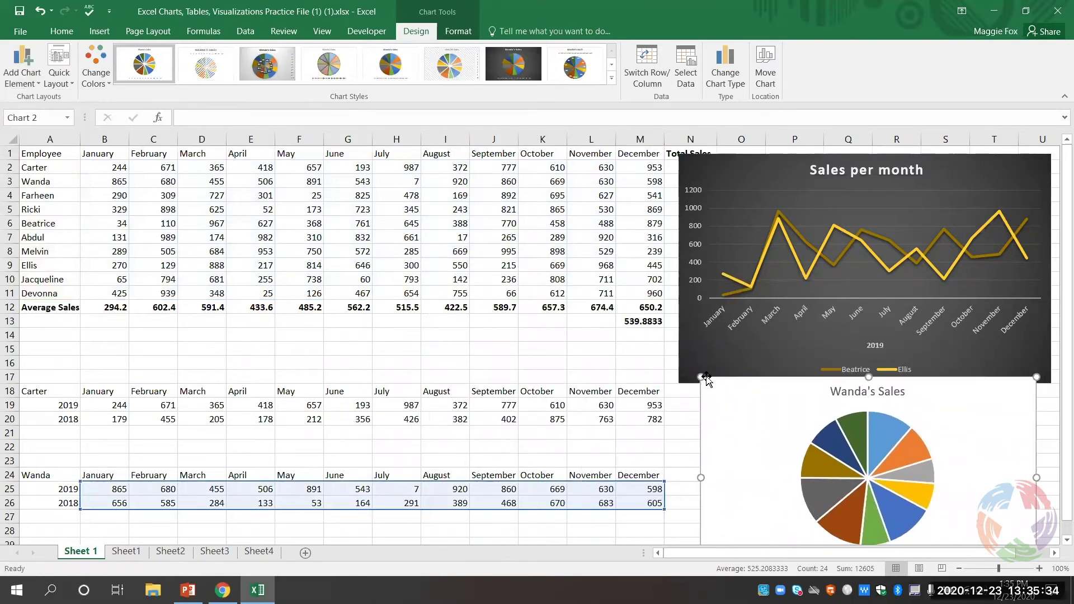
scroll(704, 374, down, 2)
drag(719, 360, 713, 370)
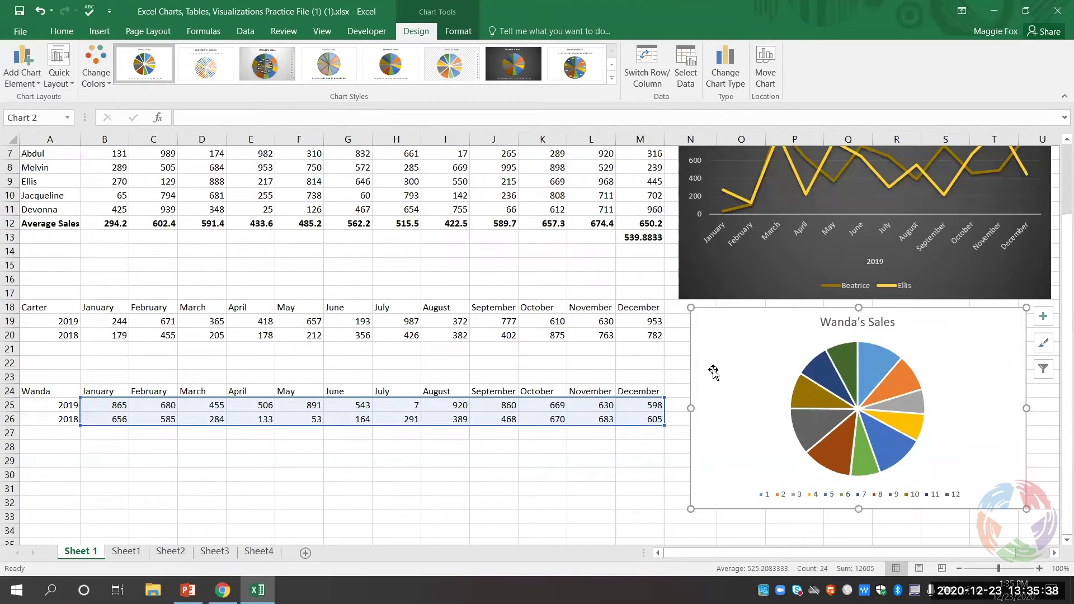
click(18, 85)
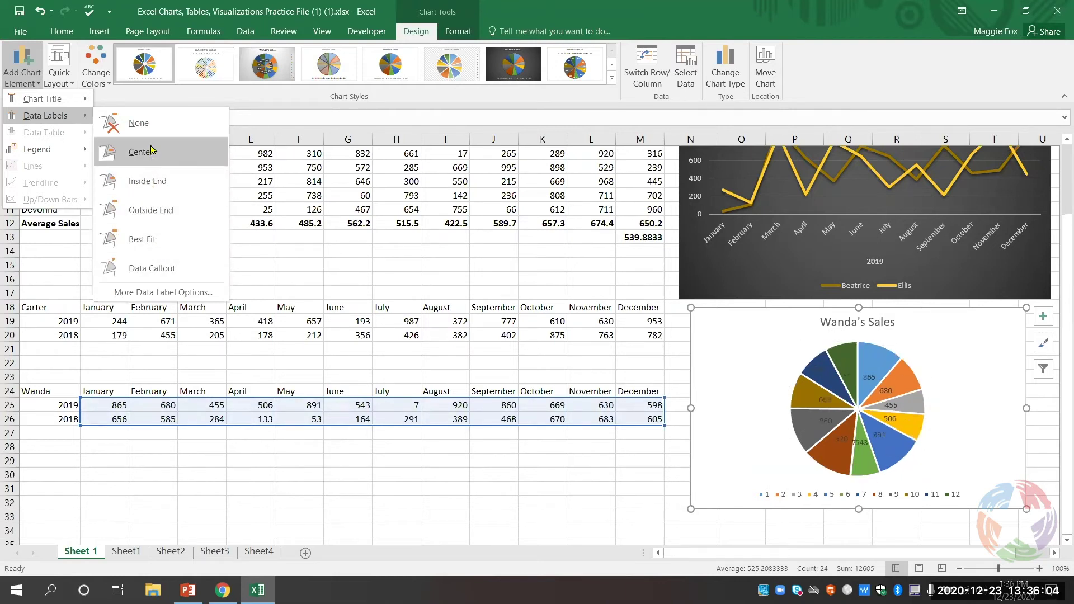
click(162, 213)
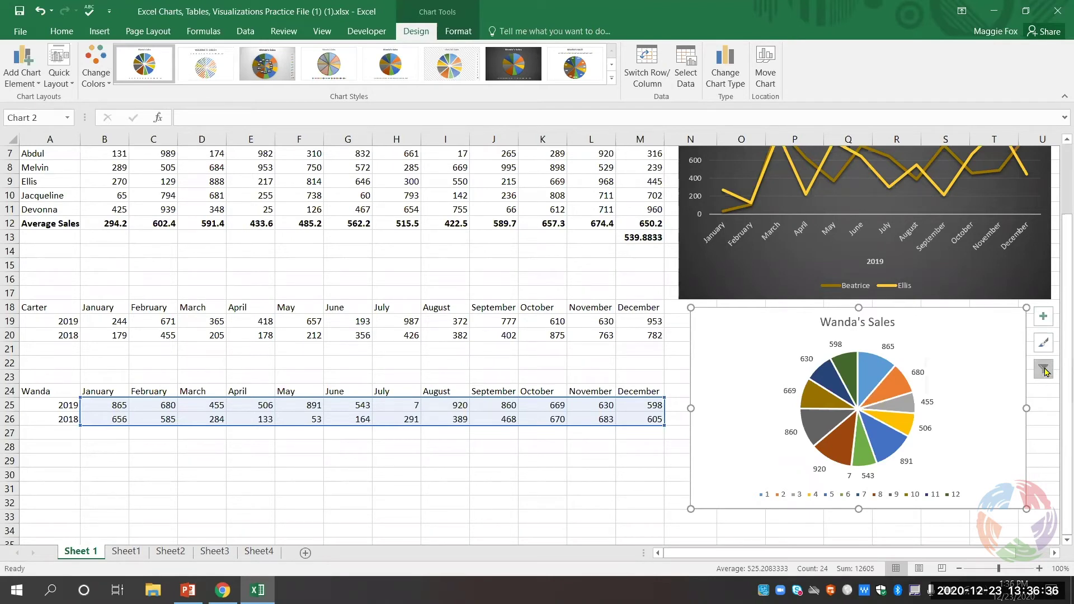
- Filter the pie chart to Series2 so it shows Wanda's 2018 figures
click(1043, 370)
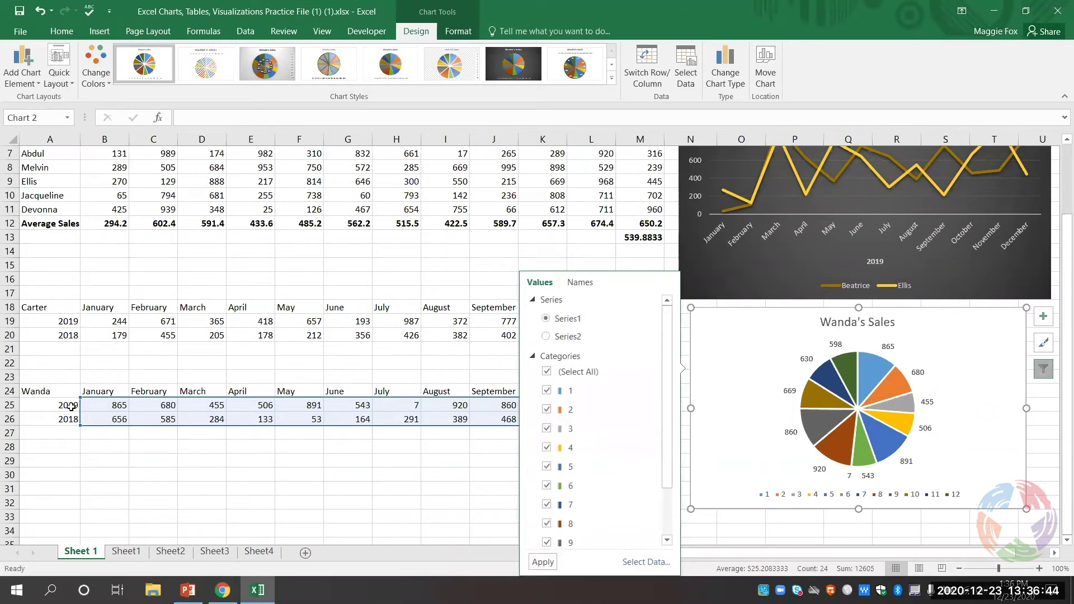
click(561, 338)
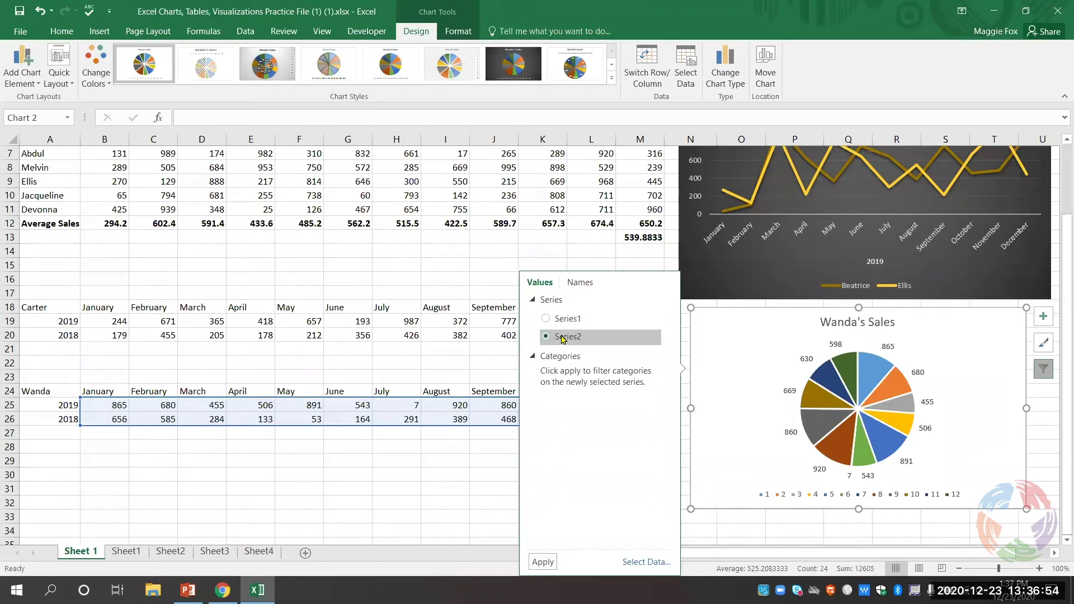
click(542, 562)
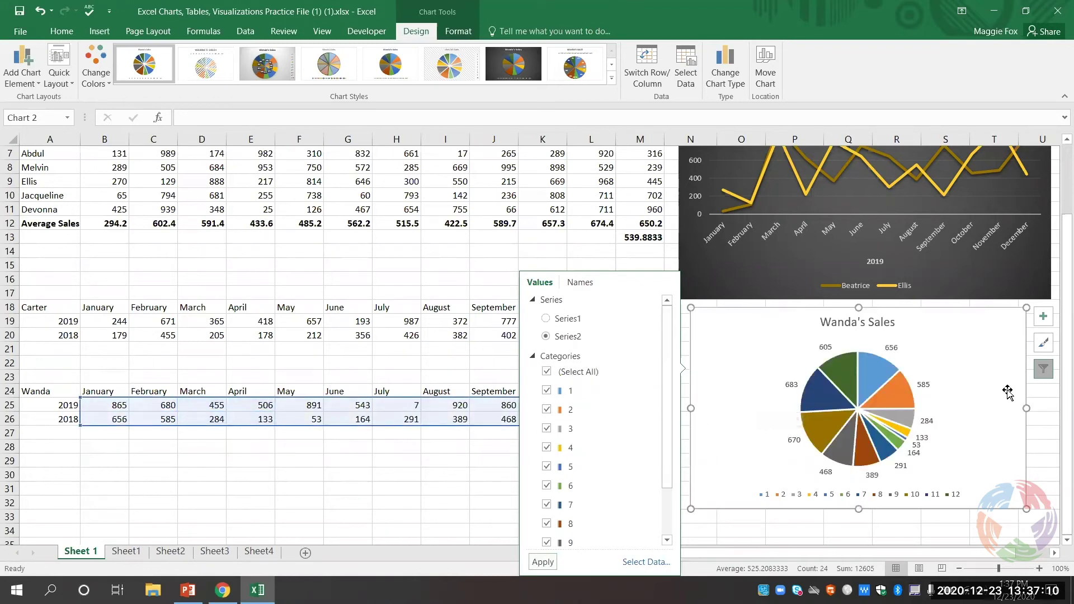
click(1007, 448)
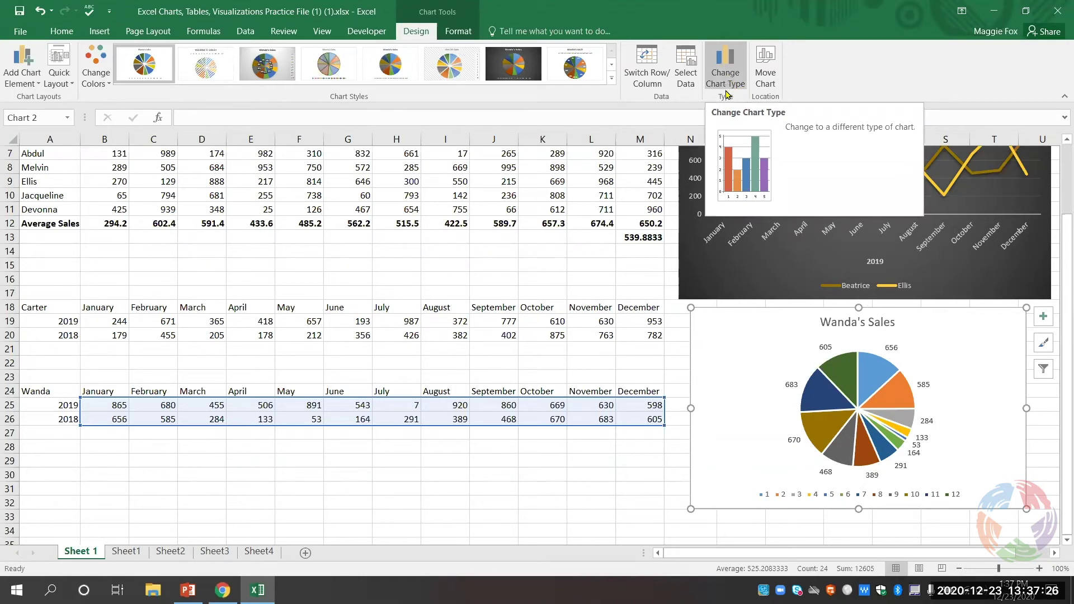
- Convert the Wanda's Sales pie chart into an X Y (Scatter) chart
click(728, 76)
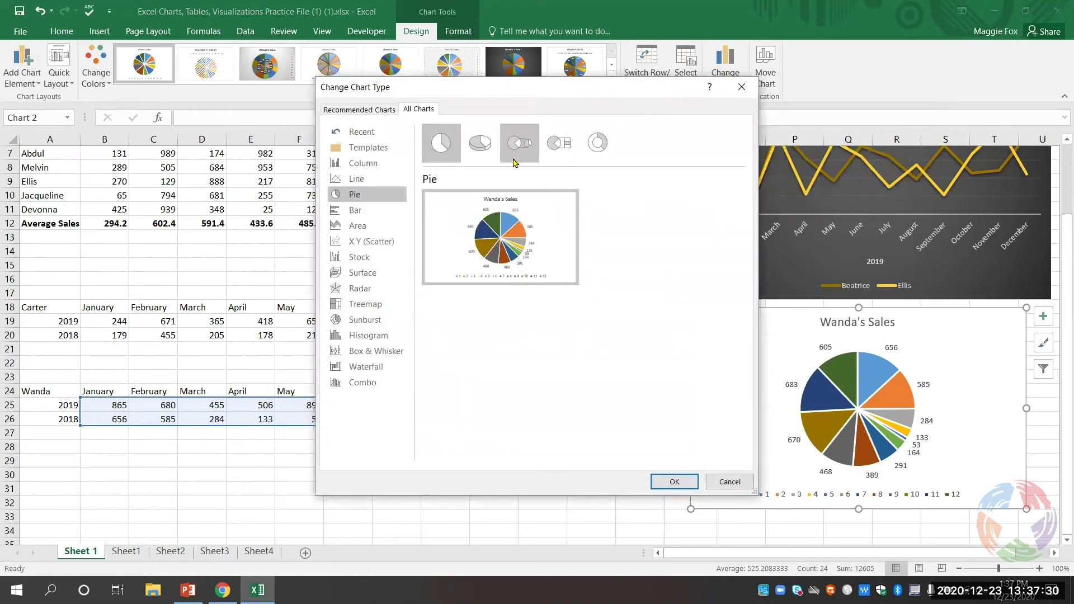
click(392, 244)
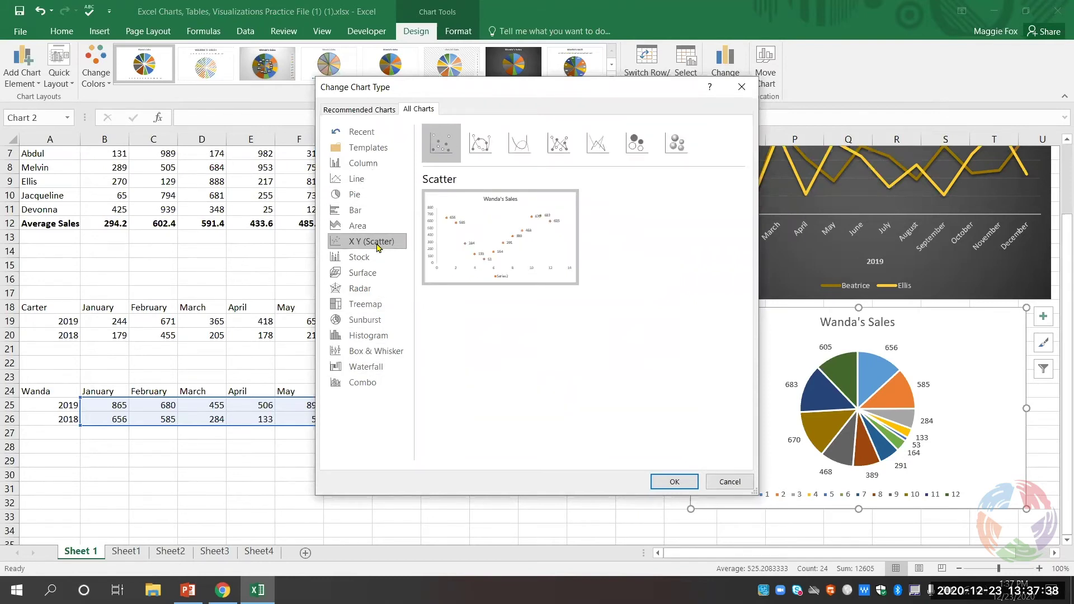
click(675, 482)
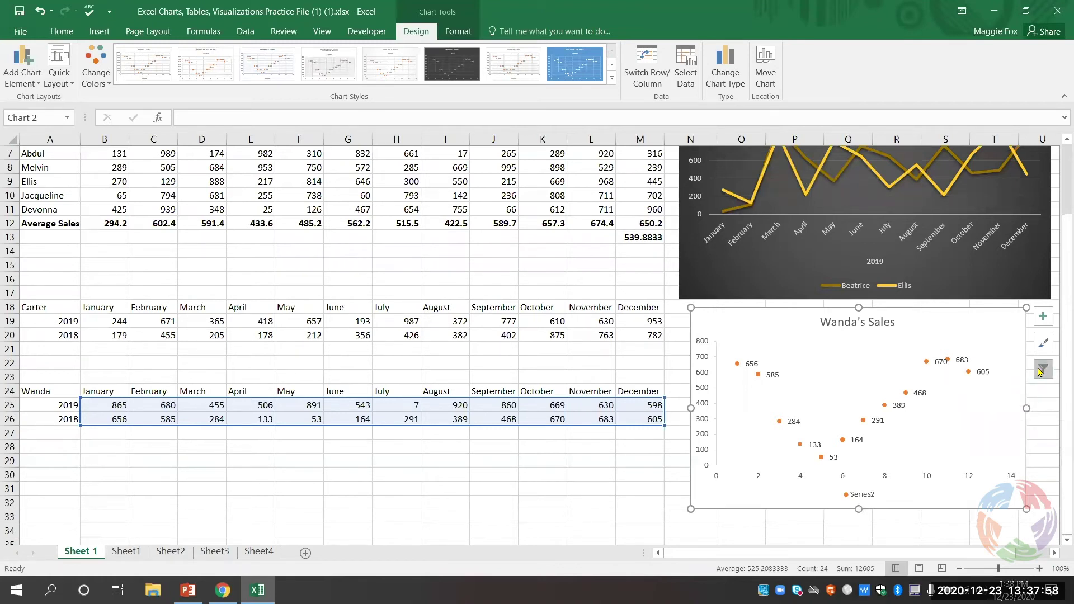
- Include Series1 in the chart filter so 2019 and 2018 values both plot
click(1041, 369)
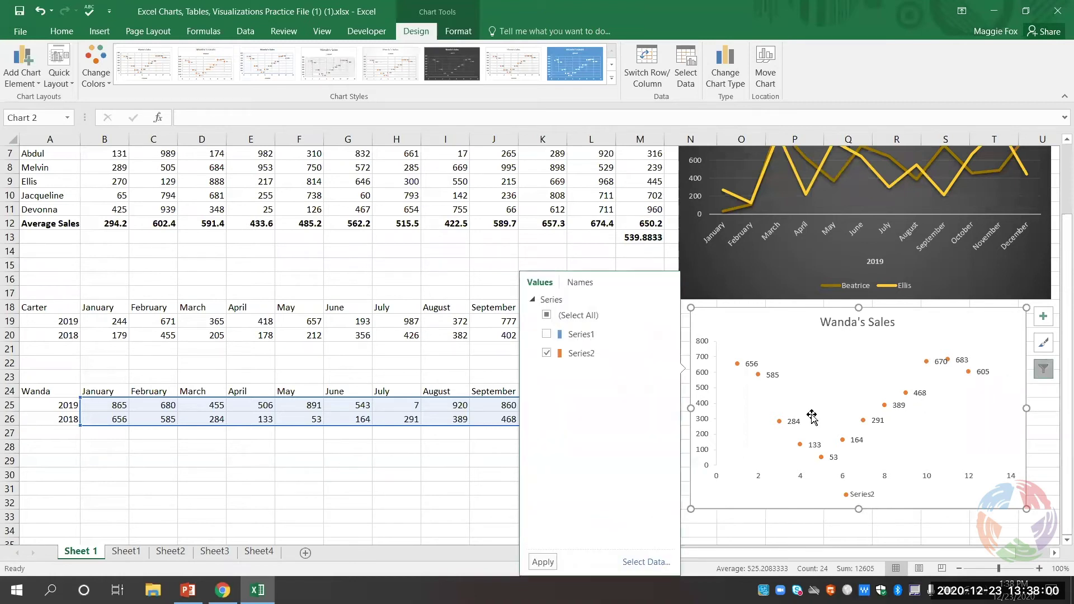
click(548, 335)
click(543, 562)
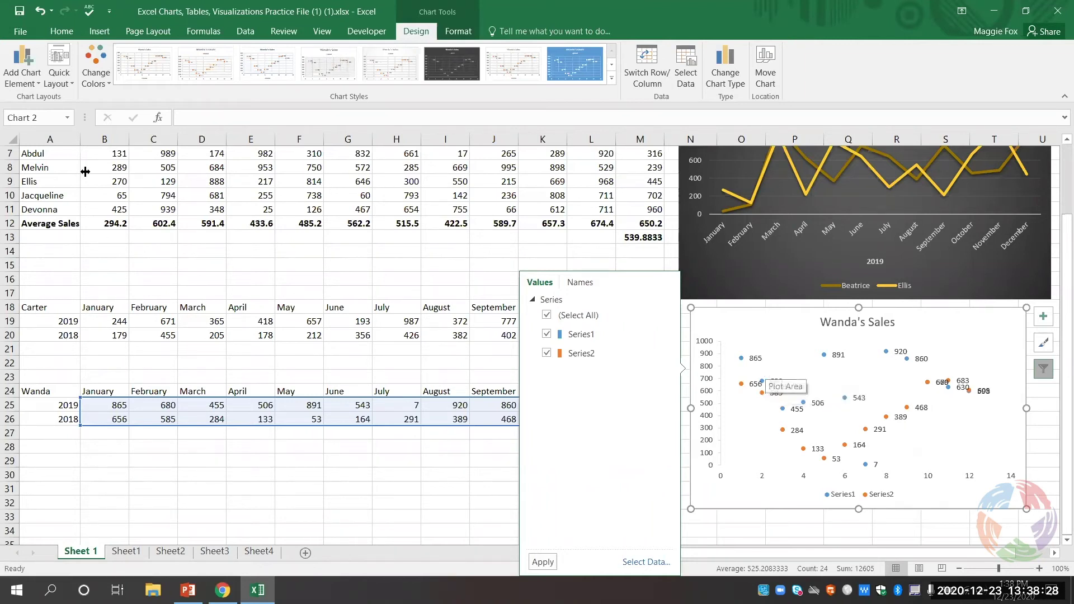
- Add dotted linear trendlines for Series1 and then Series2 to the sales scatter chart
click(30, 70)
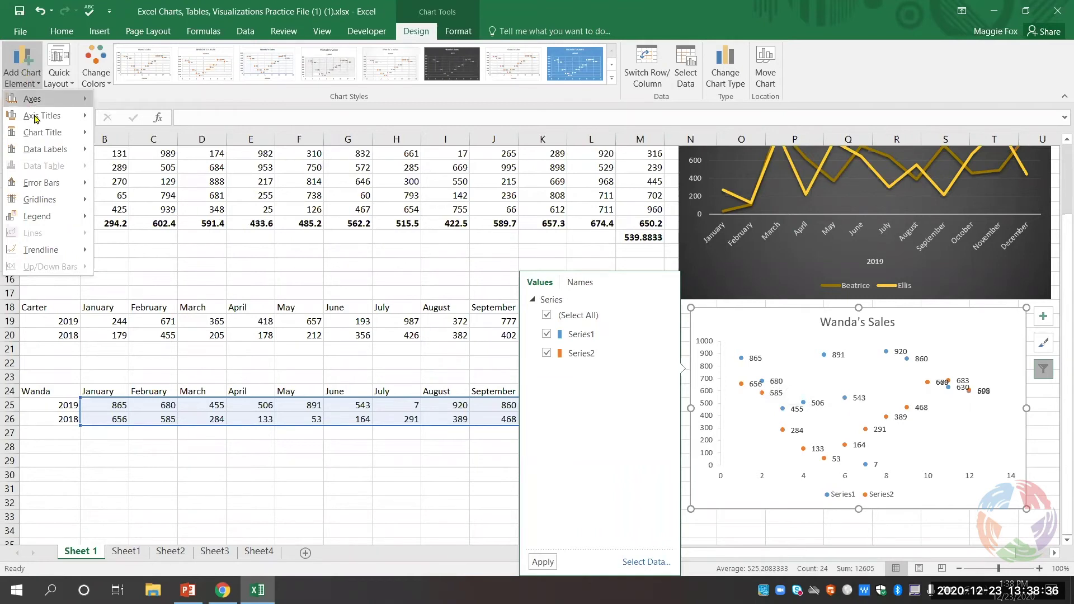
mouse_move(54, 249)
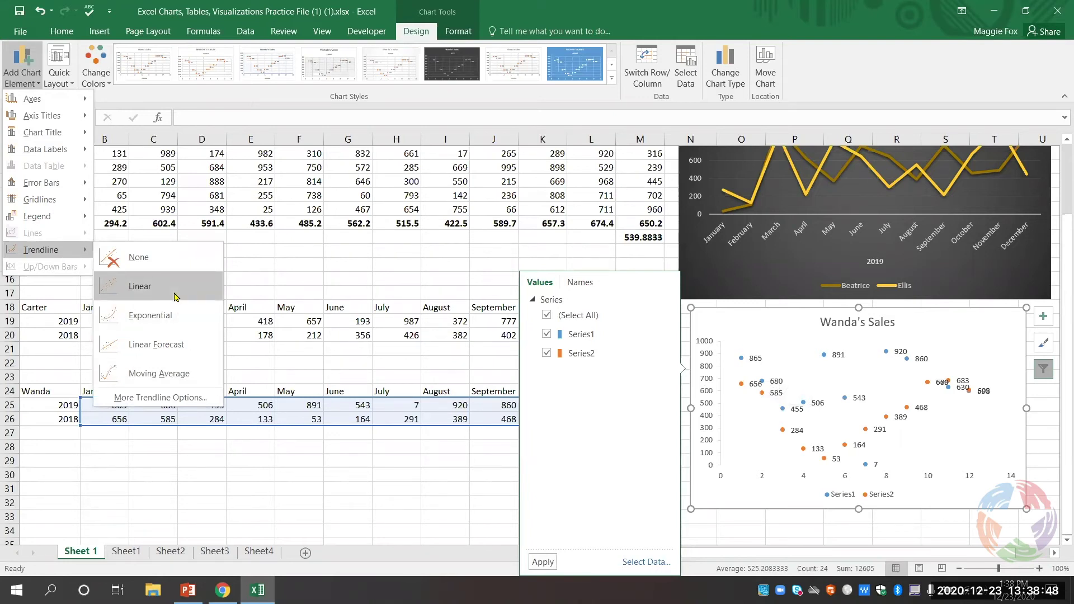
click(175, 297)
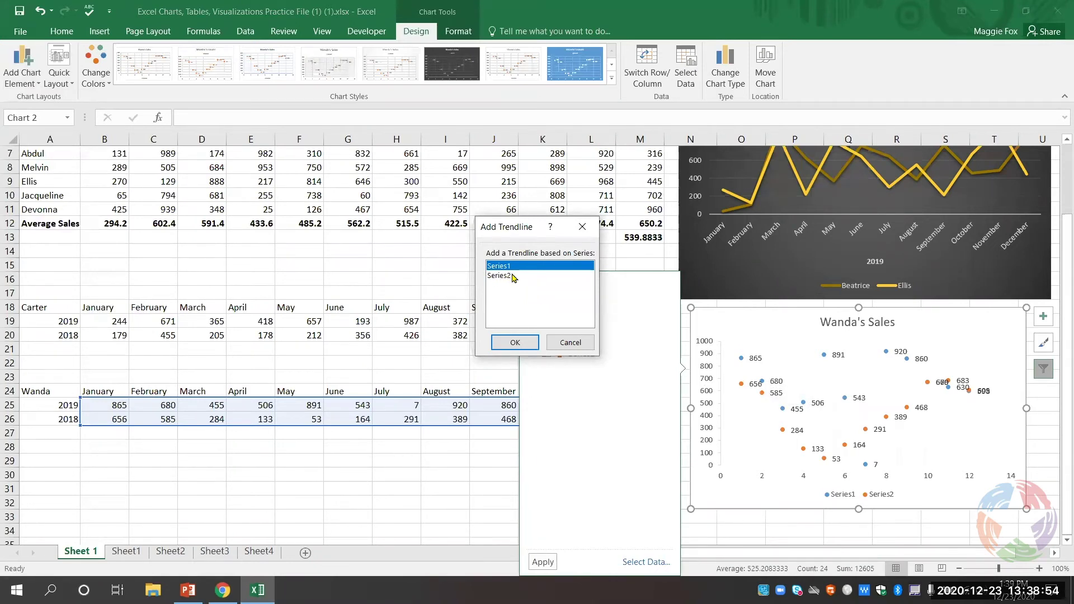
click(515, 343)
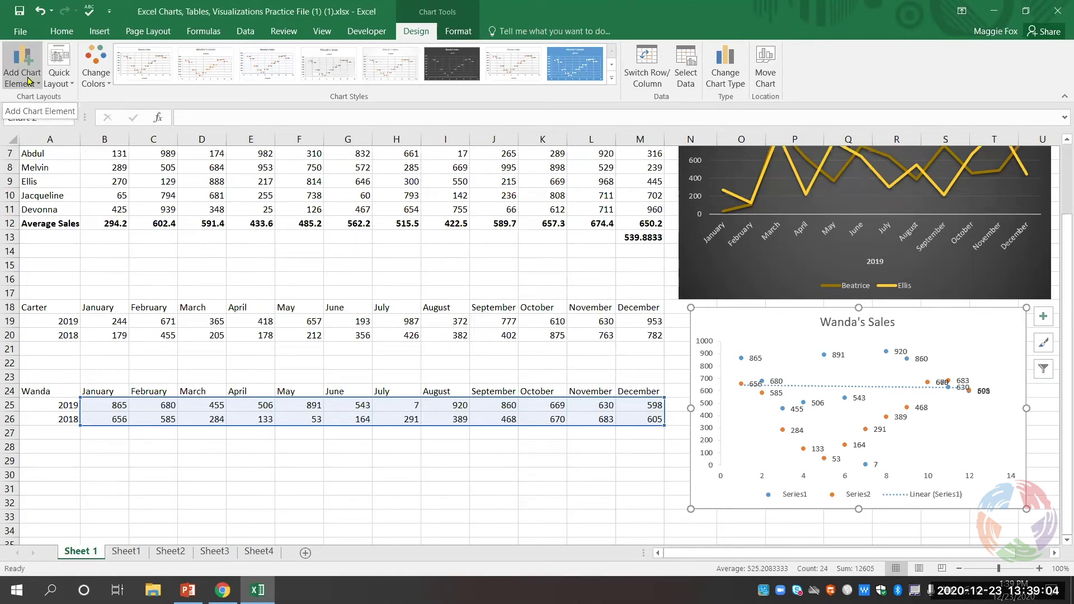
click(29, 80)
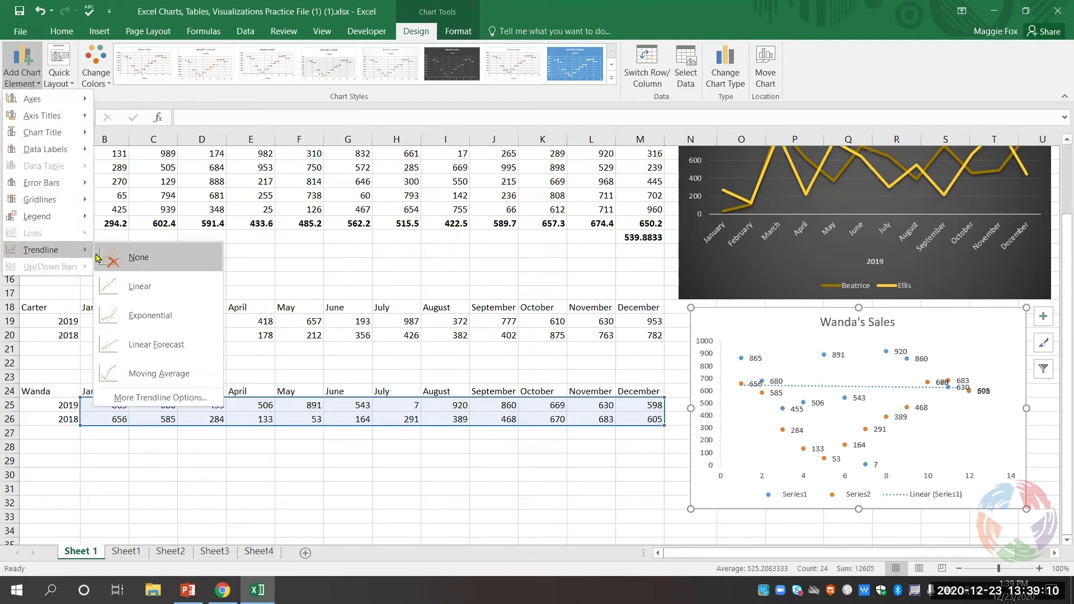
click(124, 282)
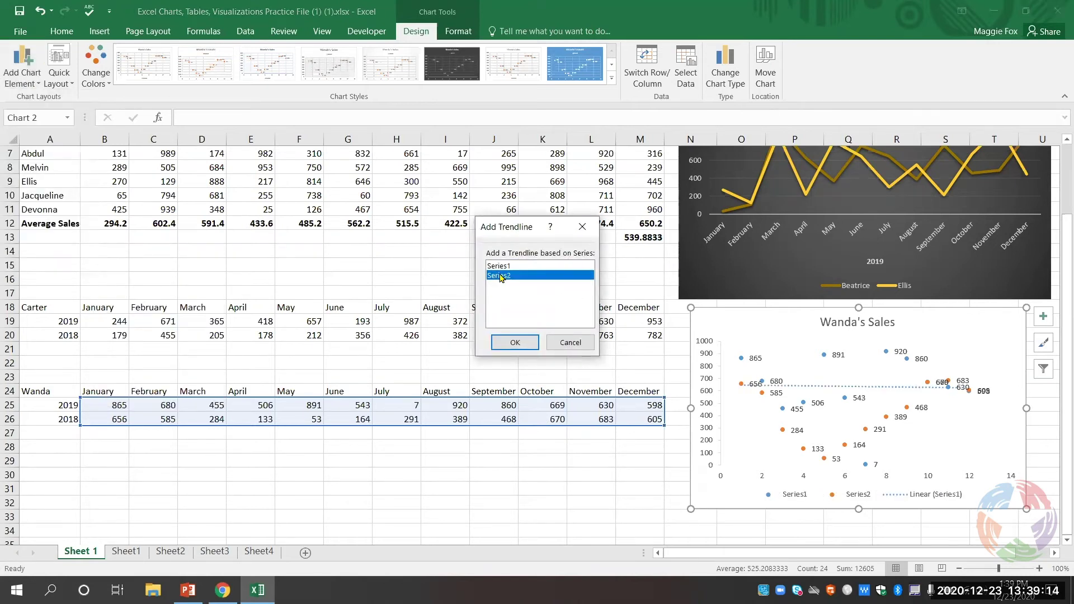
click(531, 343)
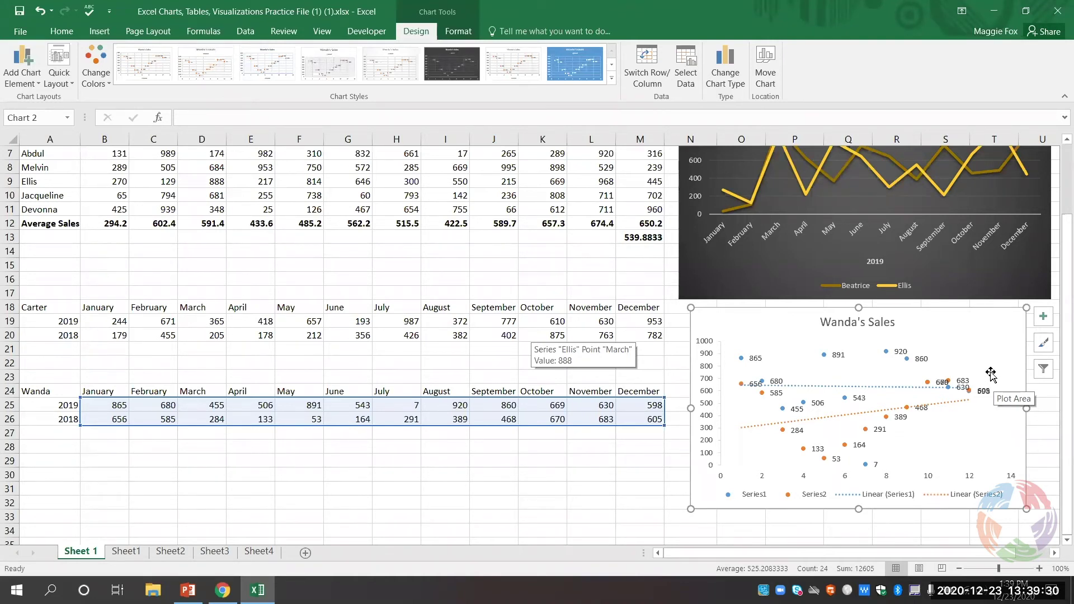
scroll(650, 370, up, 2)
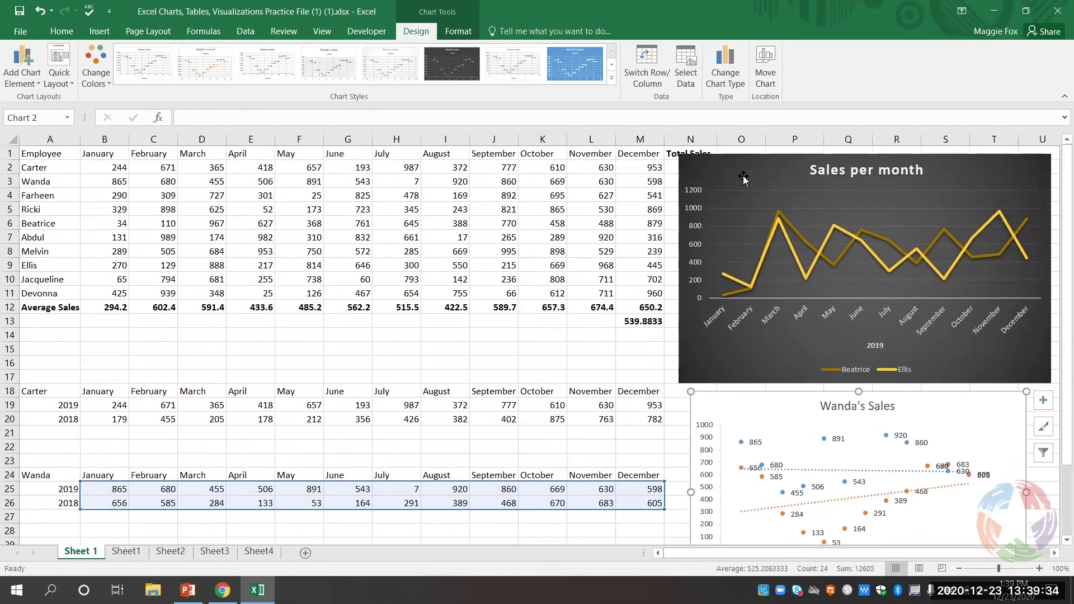
drag(743, 175, 802, 171)
drag(819, 229, 825, 360)
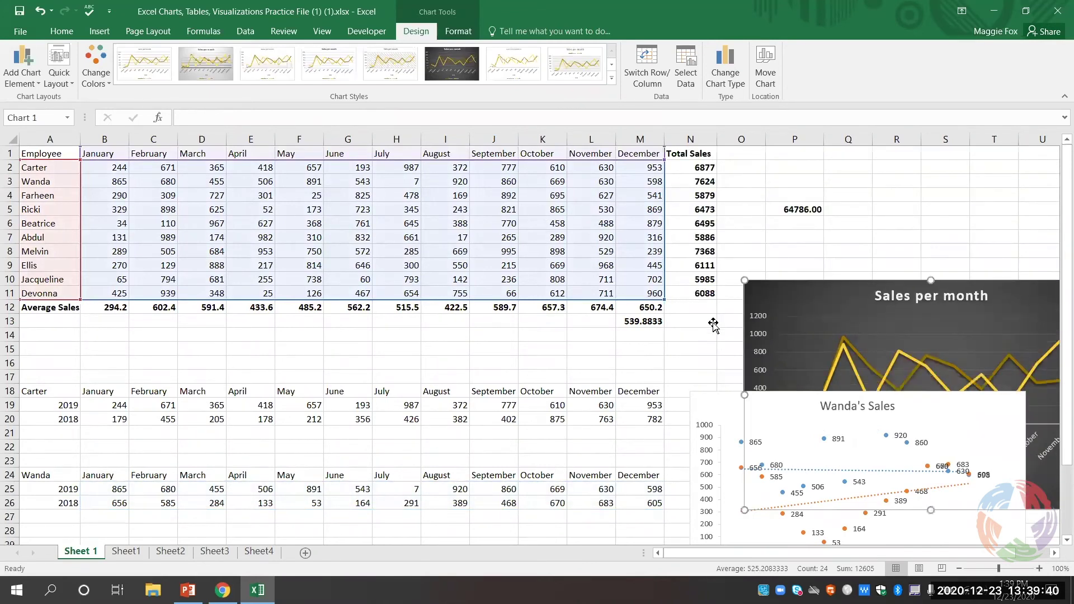
scroll(736, 403, down, 2)
click(739, 444)
drag(739, 444, 147, 445)
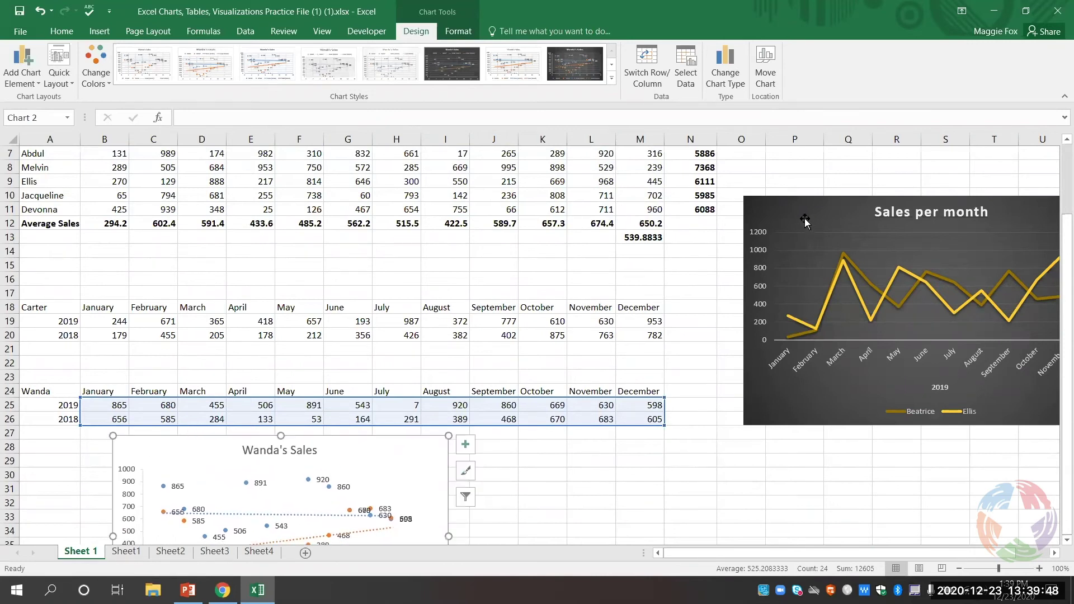
drag(804, 238, 534, 448)
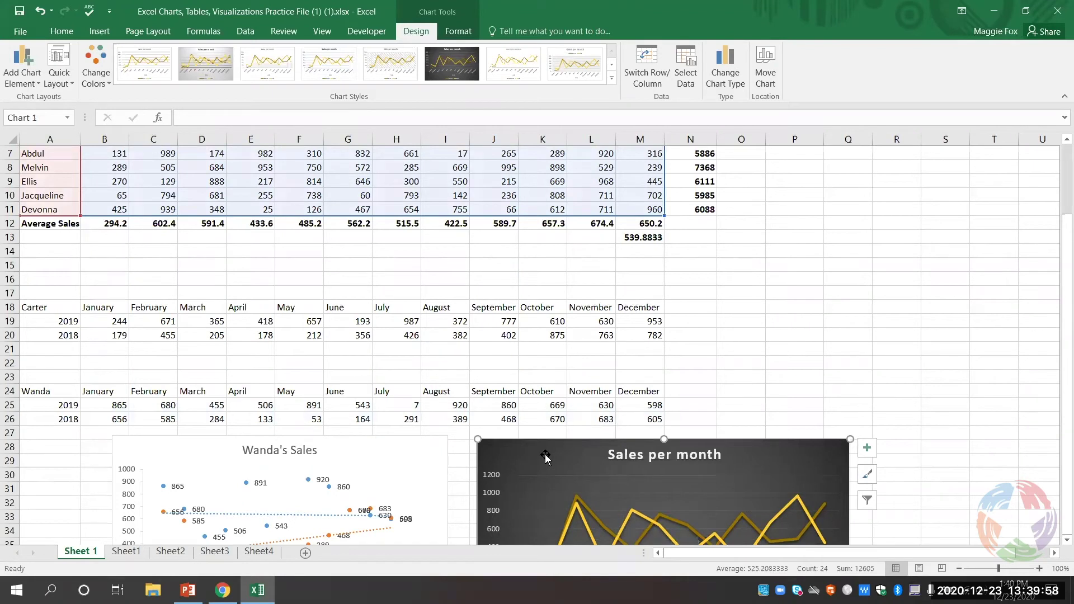
drag(546, 455, 689, 200)
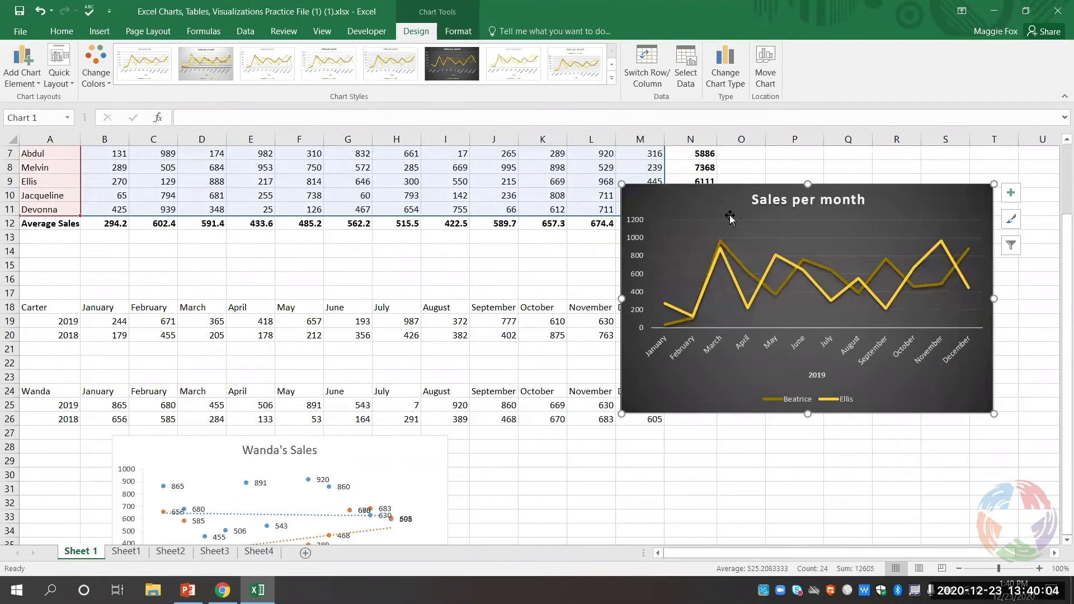
drag(703, 209, 544, 454)
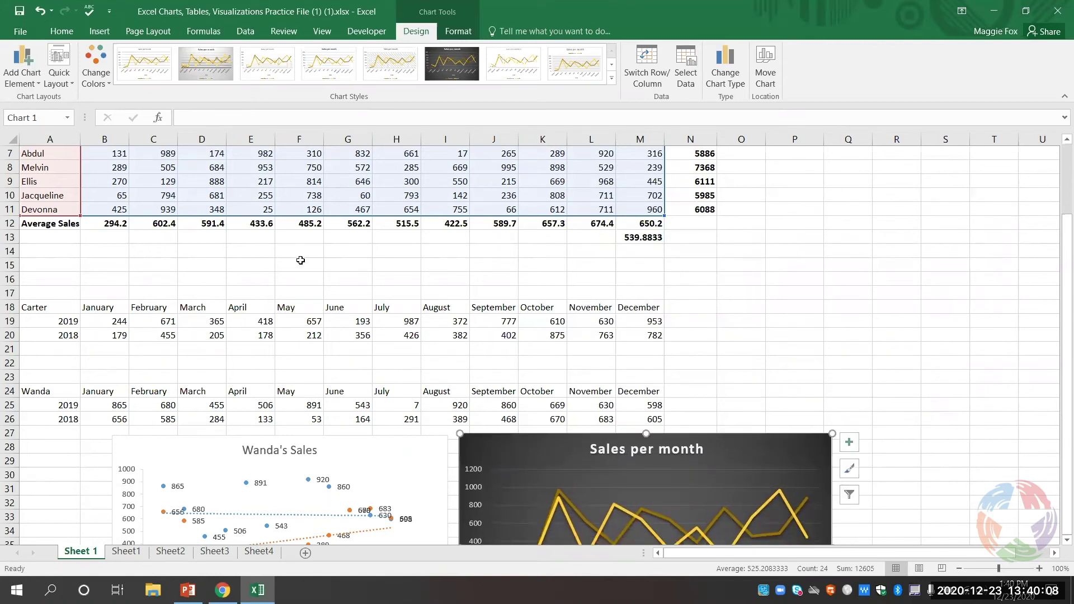
scroll(364, 259, up, 2)
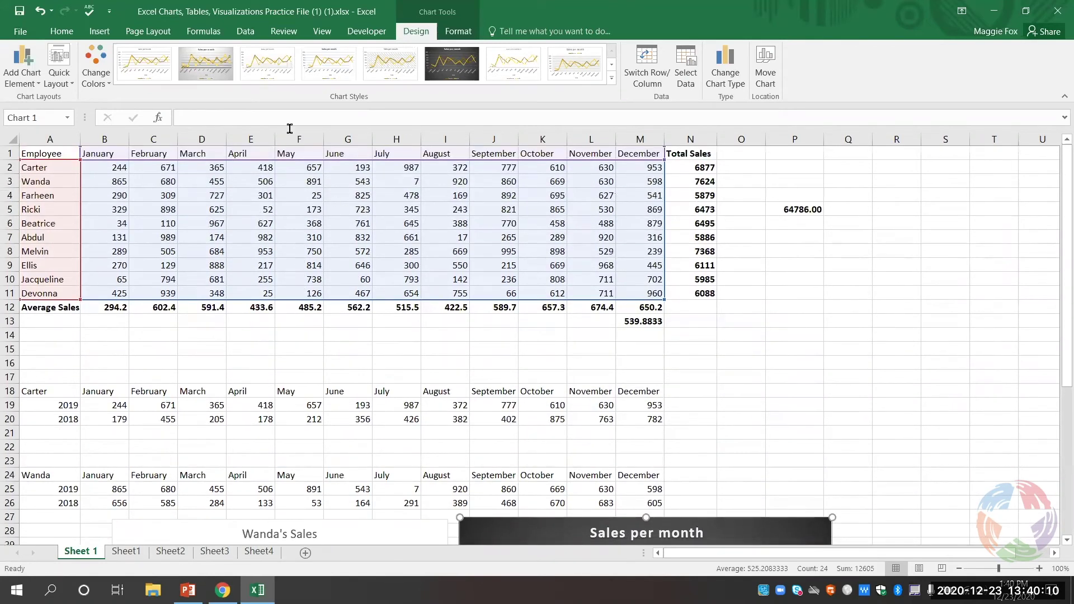
- Insert a stacked column chart of A1:M11, then move it beside column N and enlarge it
click(742, 349)
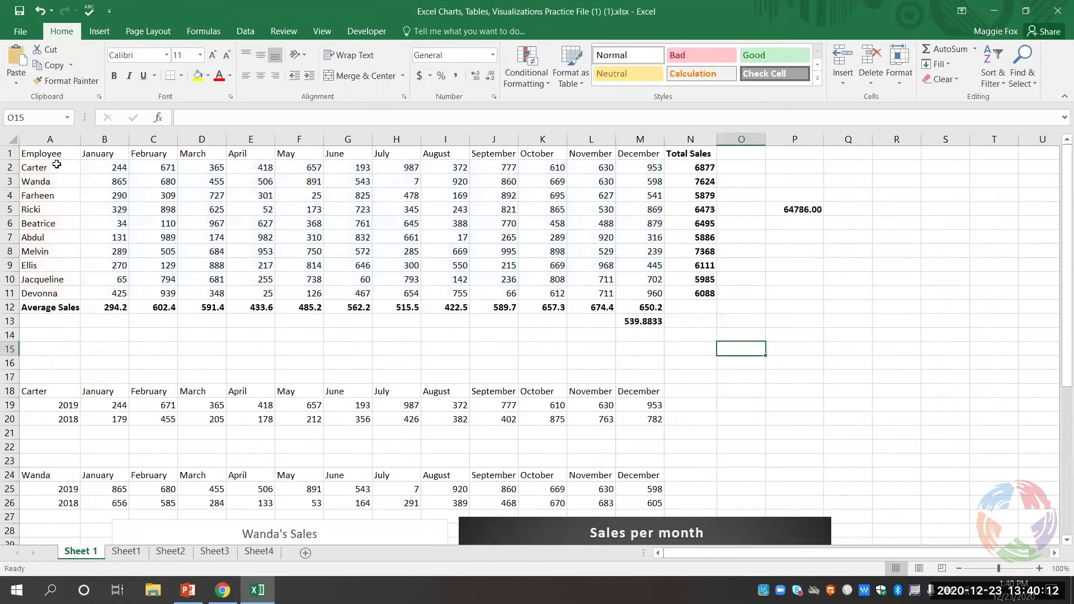
drag(56, 154, 637, 292)
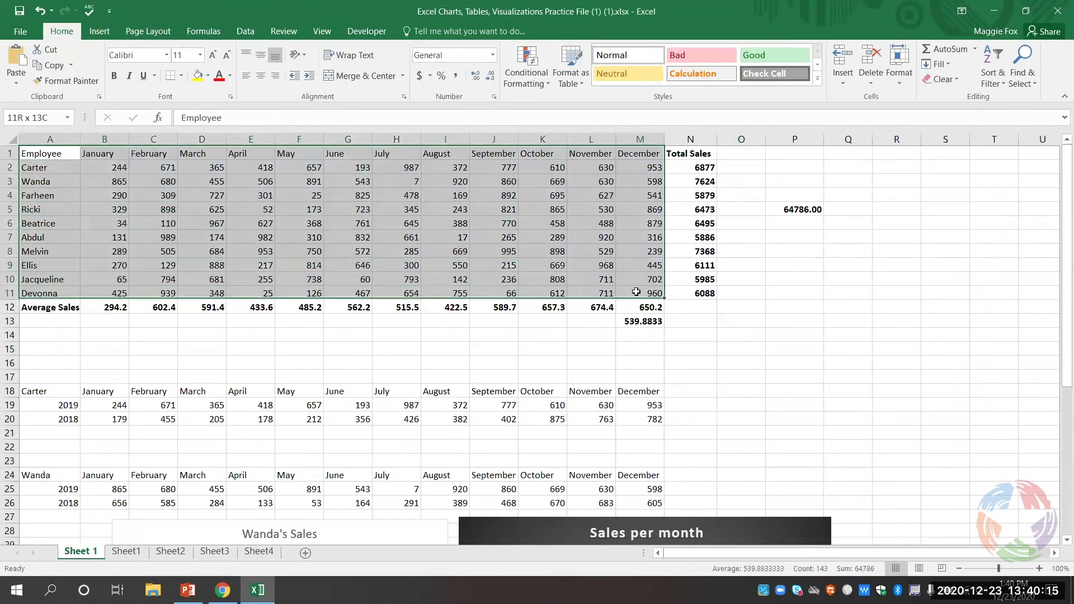
click(99, 32)
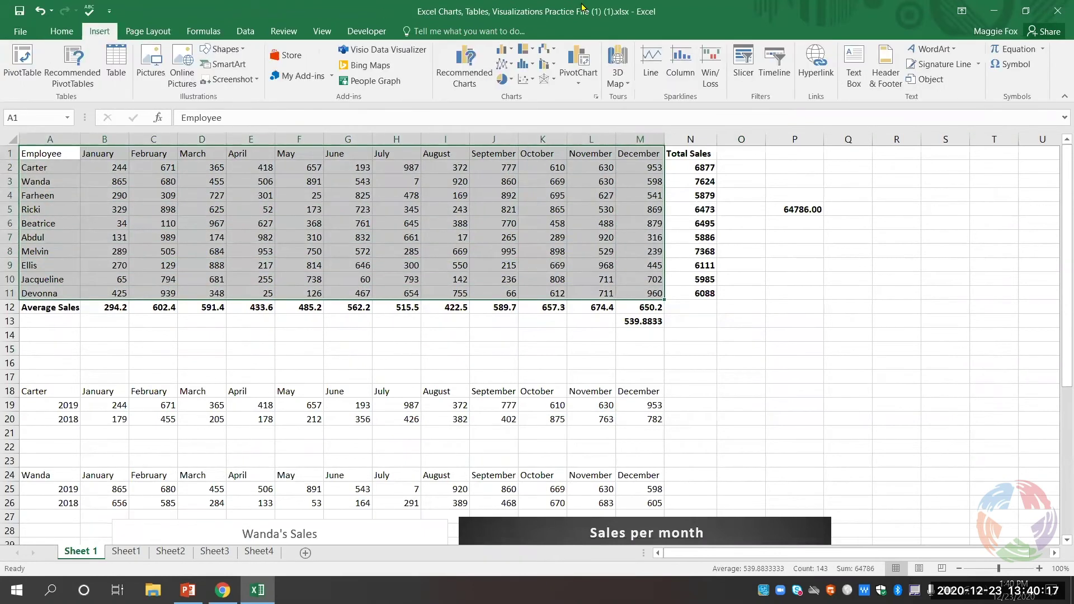
click(502, 50)
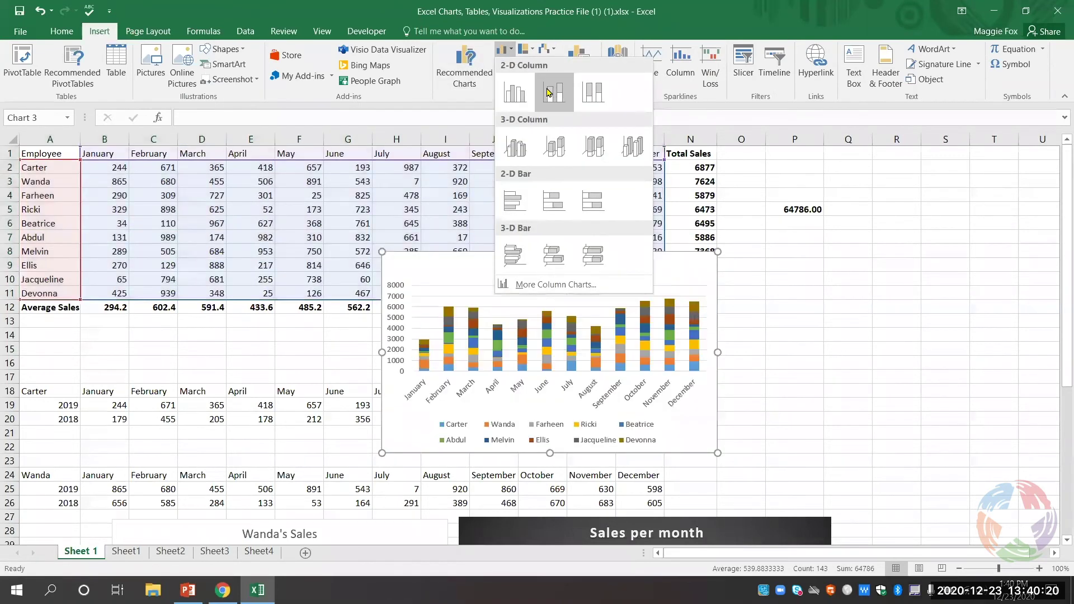
click(554, 91)
drag(591, 280, 877, 202)
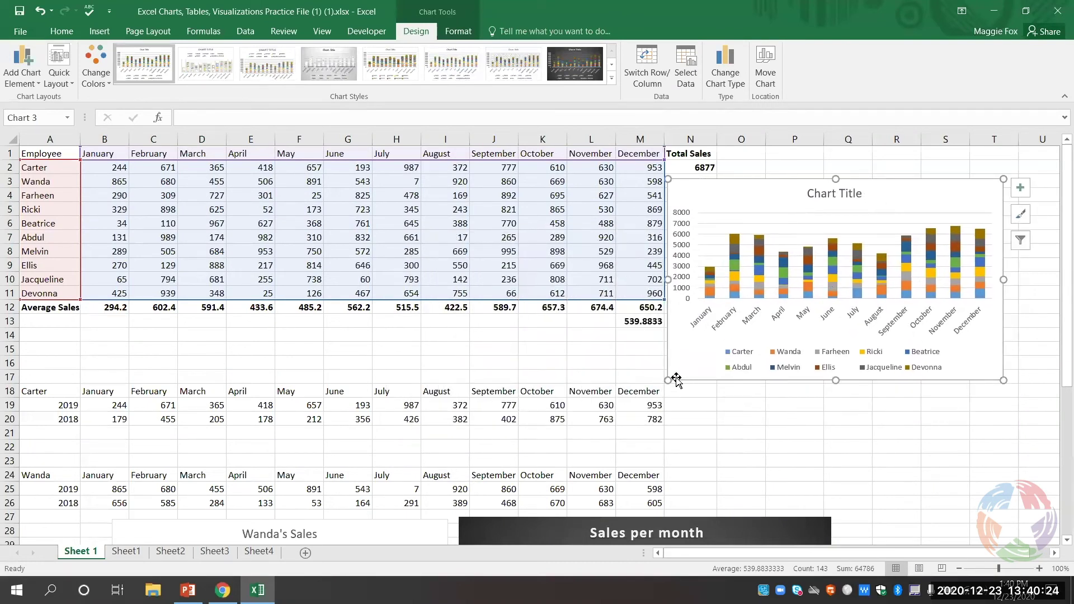
drag(668, 381, 512, 453)
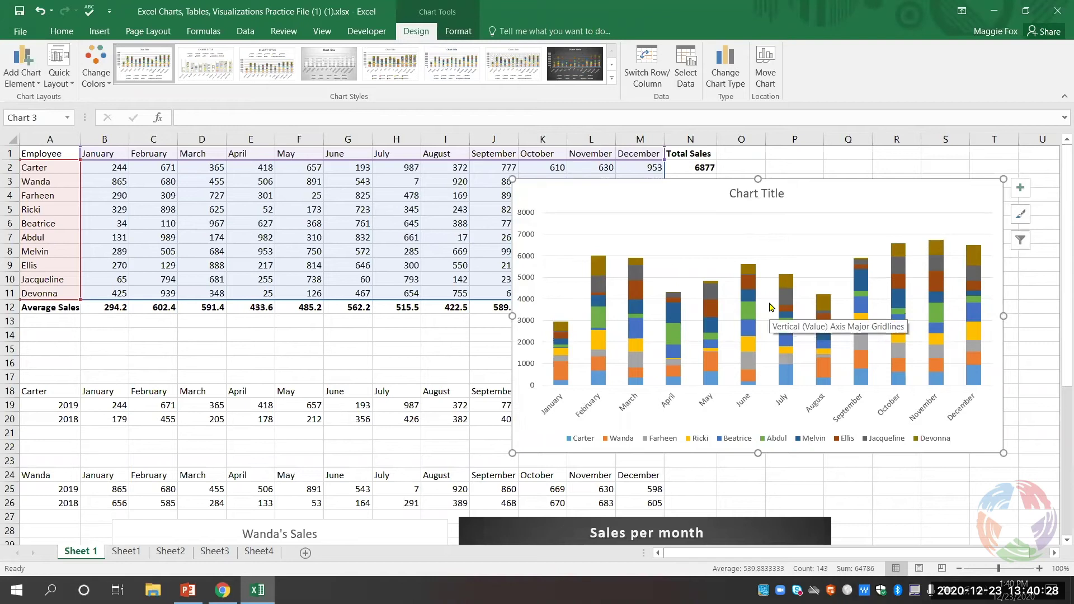
- Open the chart's Select Data settings, briefly hiding and restoring one employee's series
click(686, 78)
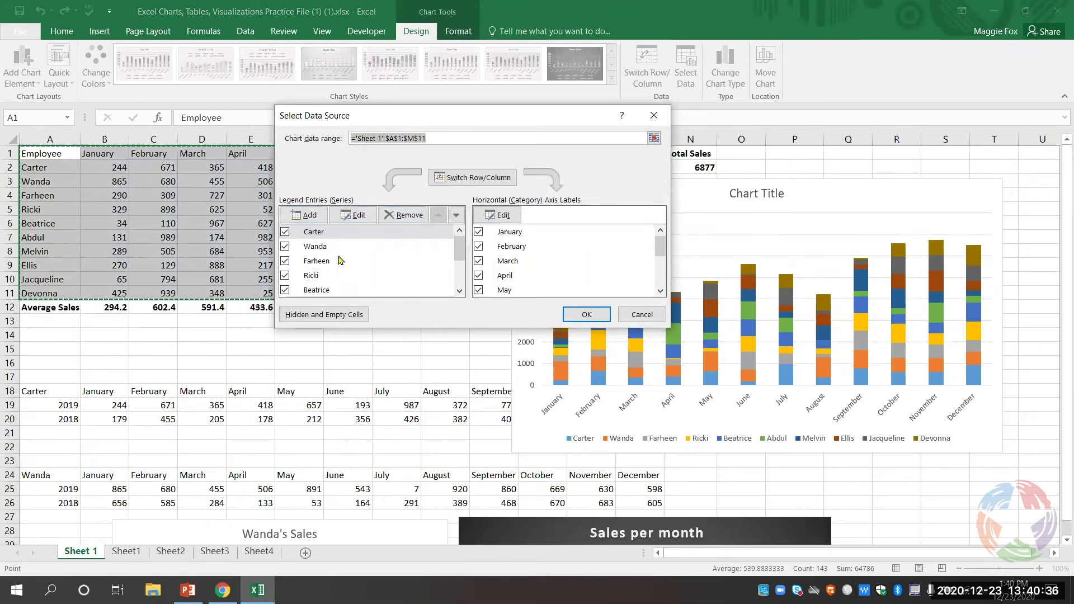
click(284, 231)
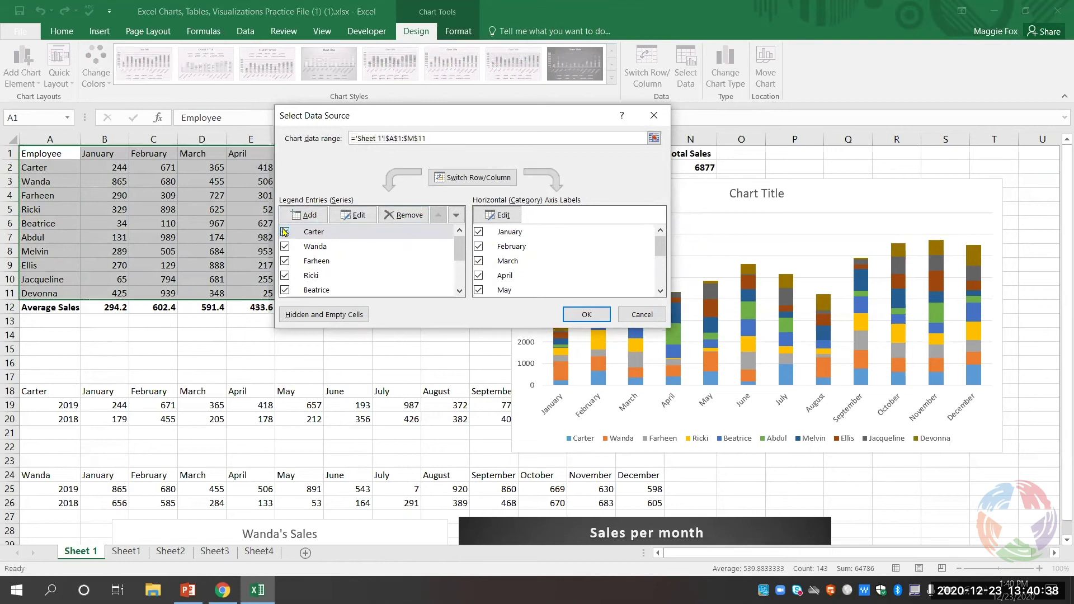
click(285, 247)
click(284, 246)
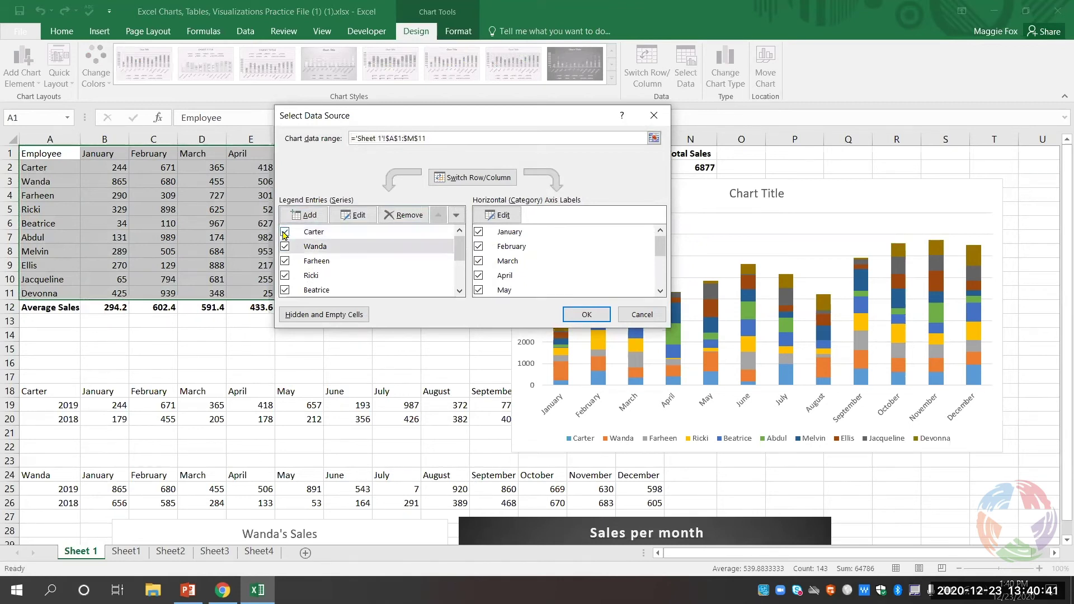
- Uncheck January through November in the horizontal axis labels, leaving only December
click(478, 232)
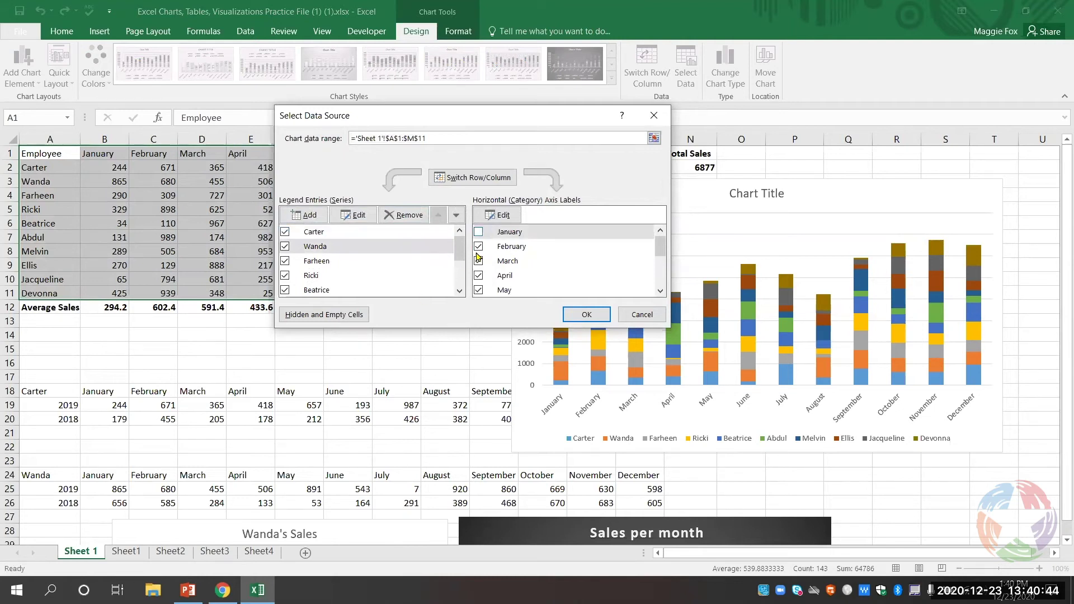
click(478, 247)
click(479, 261)
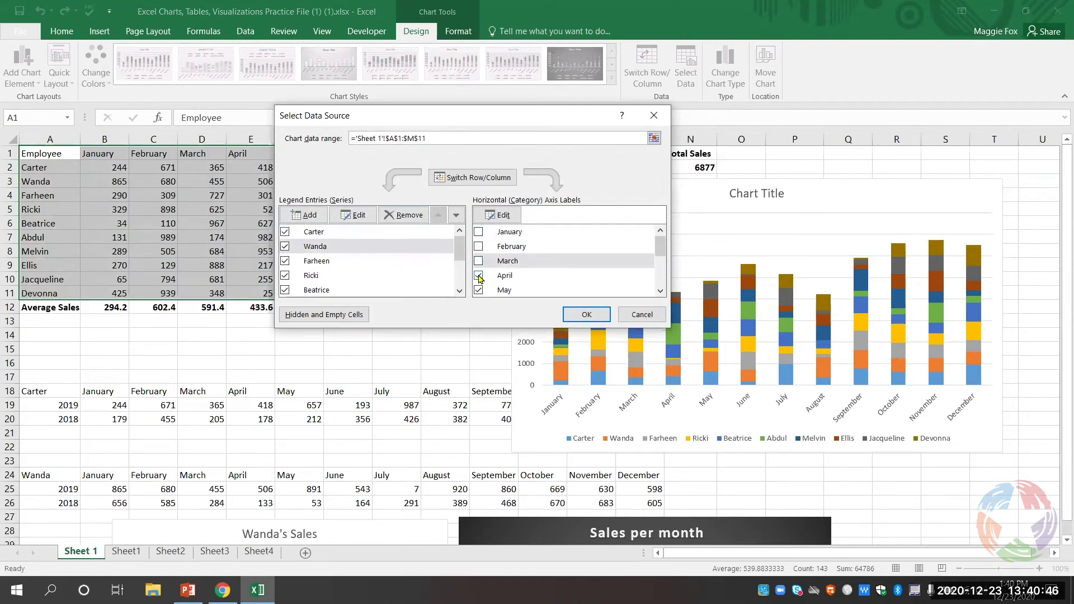
click(478, 276)
scroll(479, 278, down, 1)
click(478, 257)
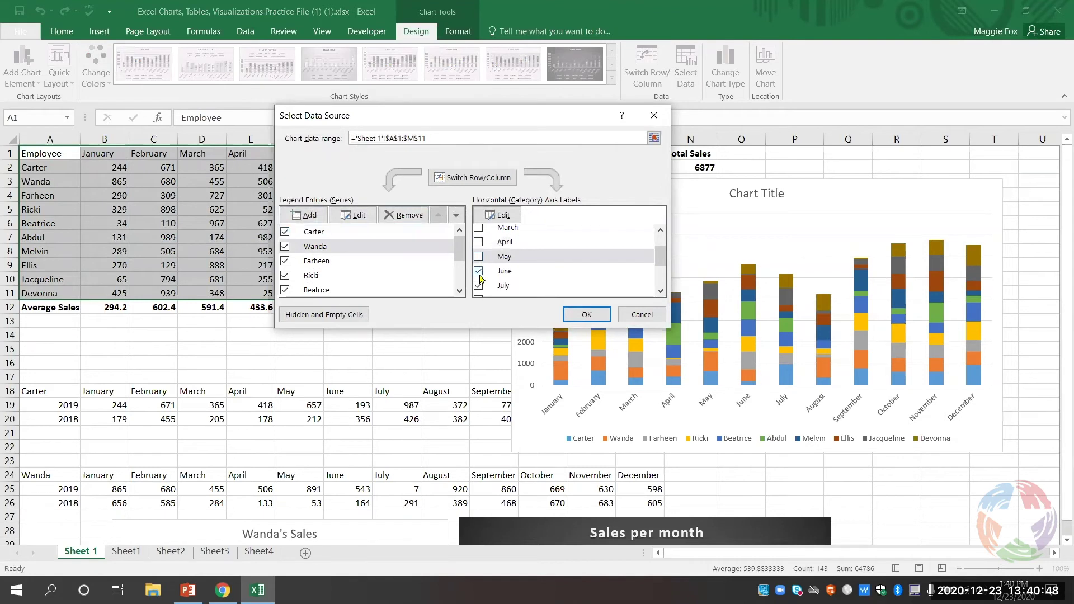
click(478, 271)
click(479, 285)
scroll(480, 277, down, 1)
click(479, 267)
click(478, 281)
scroll(480, 273, down, 1)
click(479, 262)
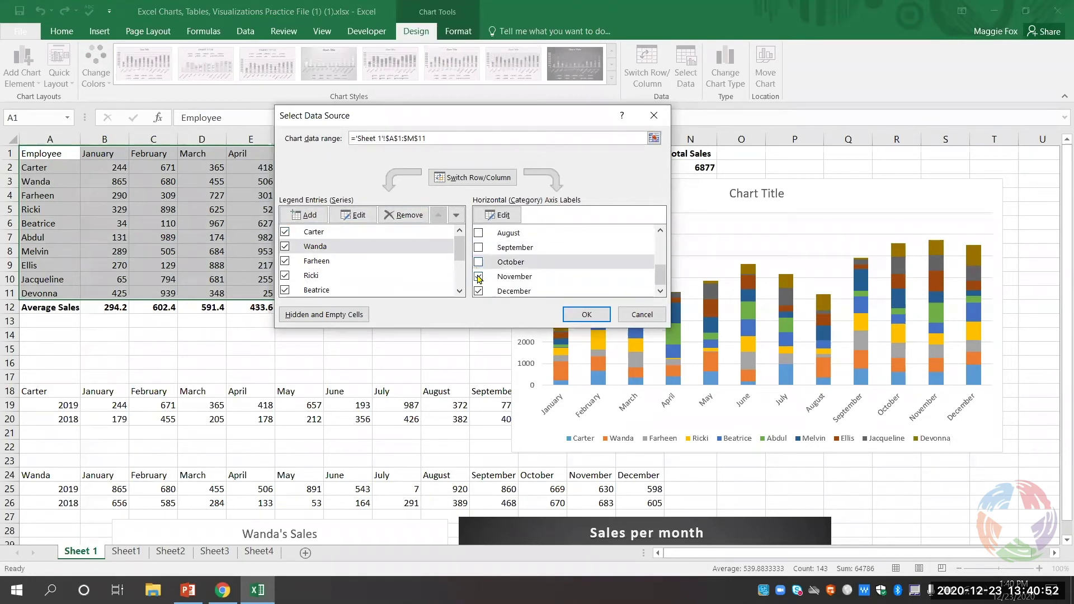
click(479, 277)
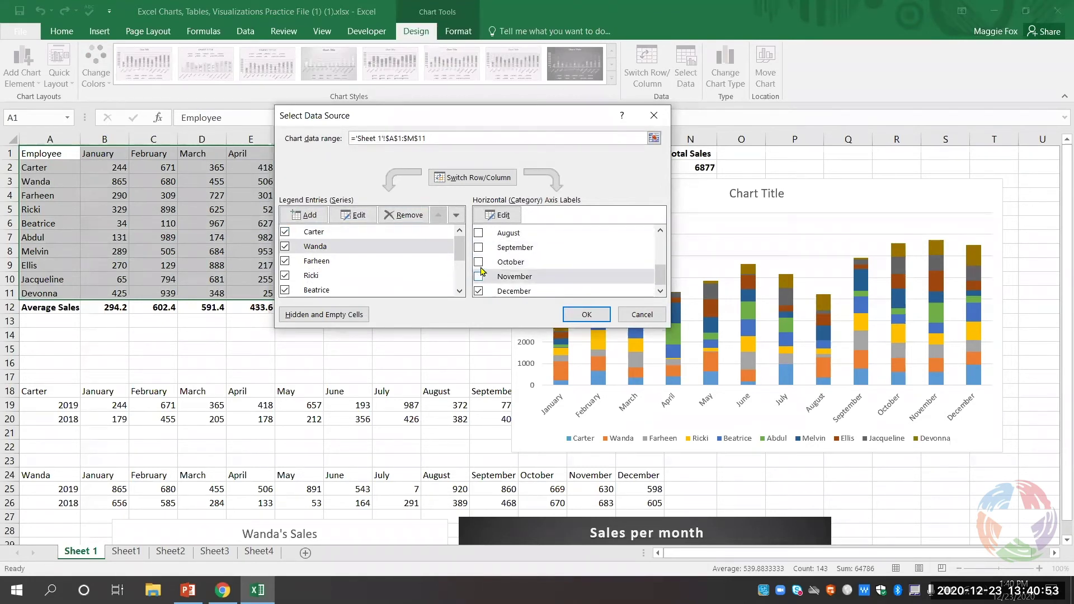
- Apply the December-only selection and switch rows/columns so each employee is a column
click(600, 314)
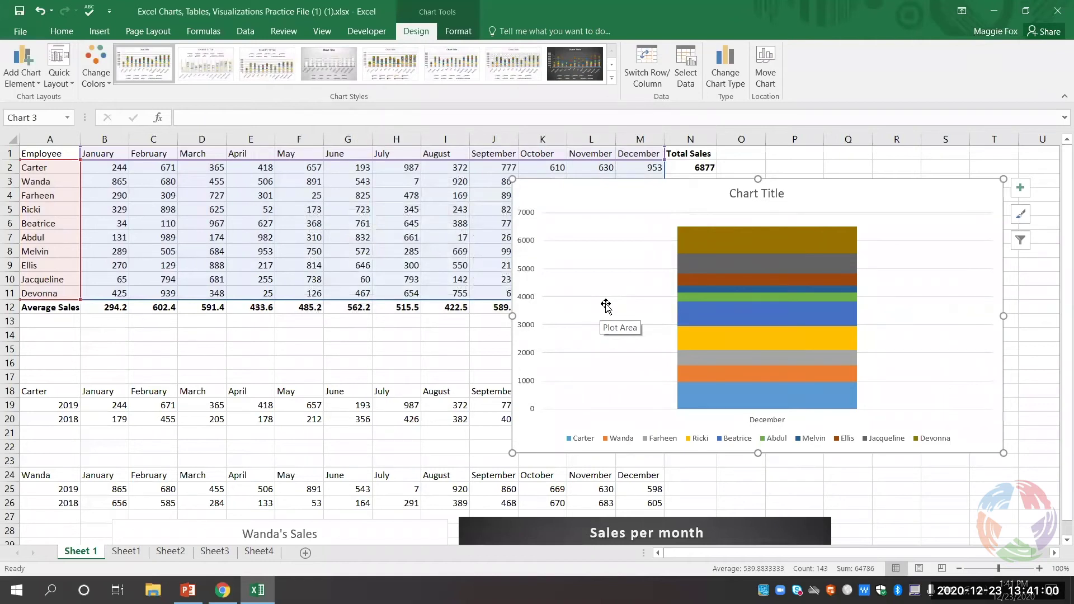
click(646, 80)
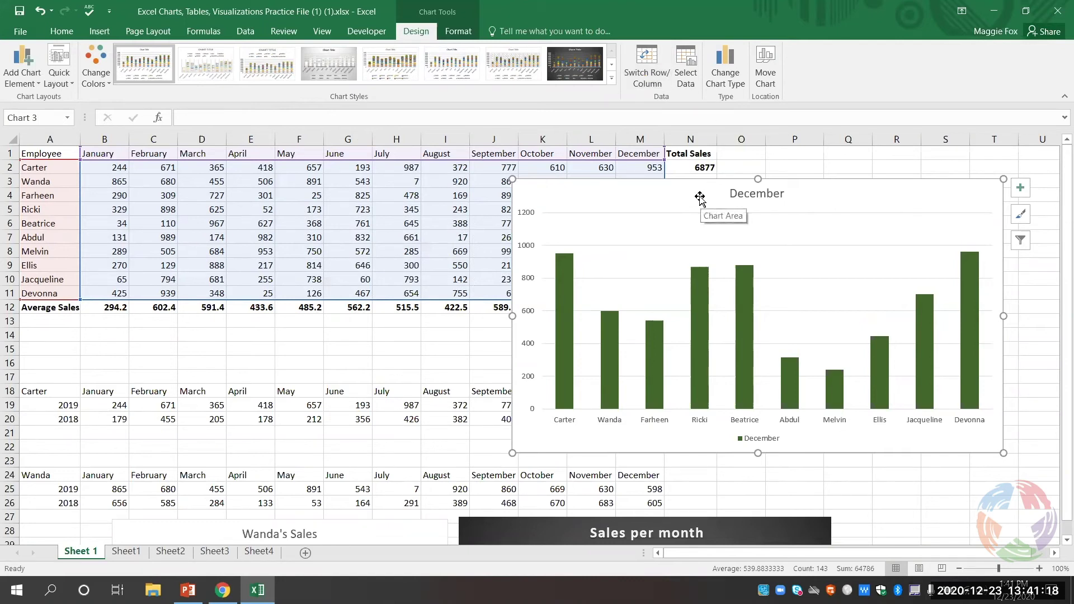
- Shrink the December chart and position it beside the table near column Q
drag(700, 198, 1016, 177)
drag(842, 167, 872, 188)
drag(945, 194, 908, 180)
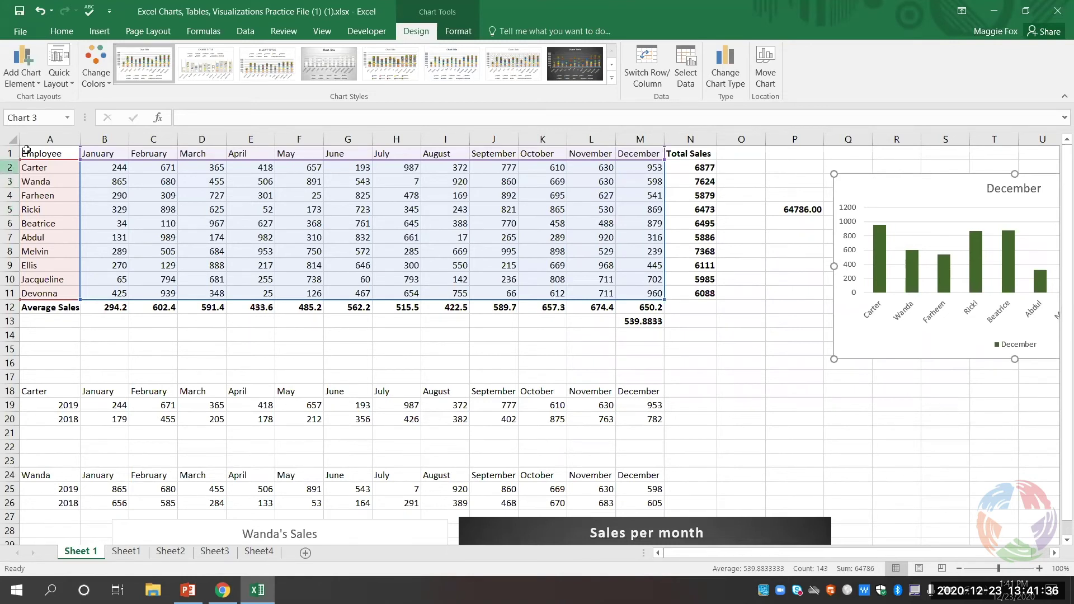
- Demonstrate selecting column A, column B, row 5, and the entire worksheet
click(196, 223)
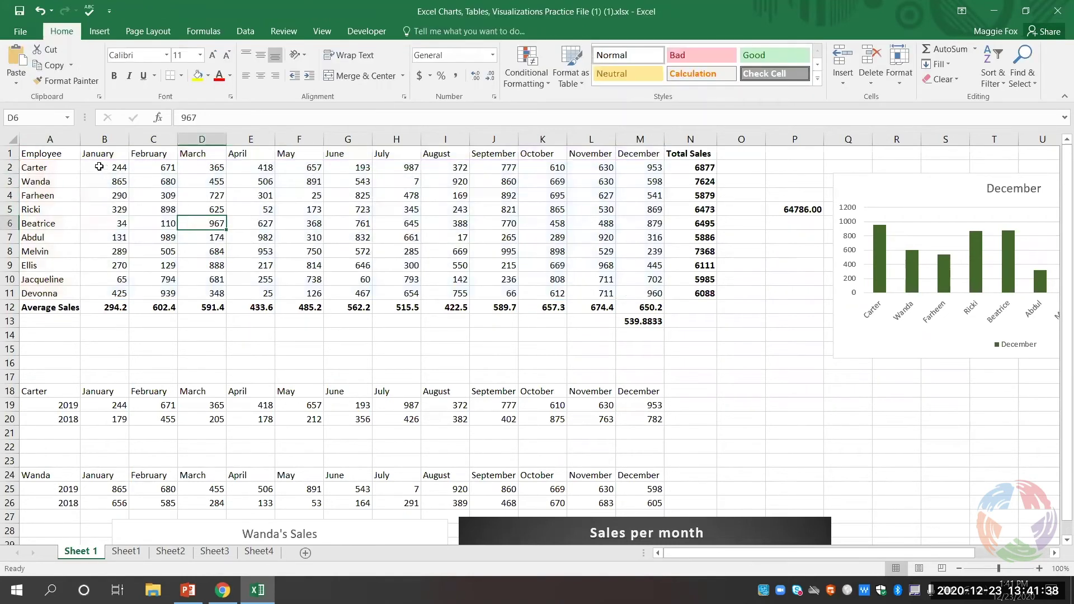
click(55, 136)
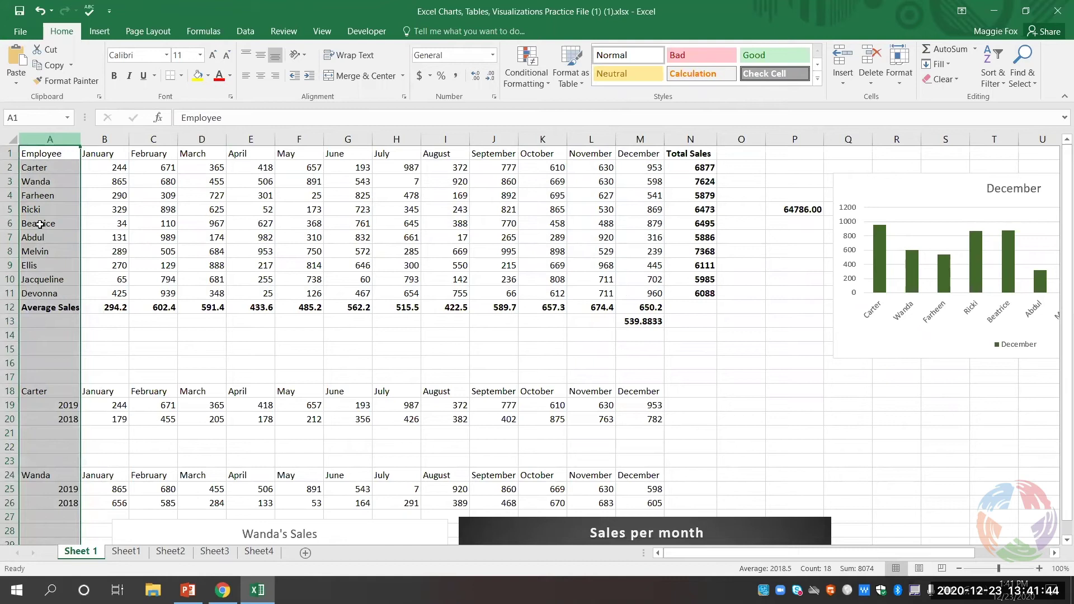
click(103, 136)
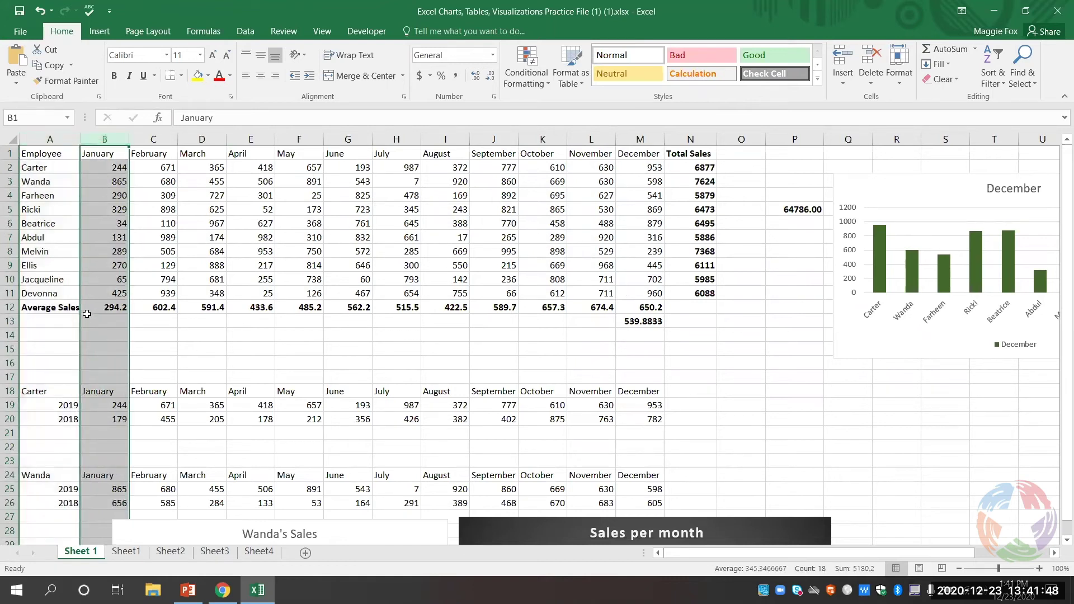
click(9, 209)
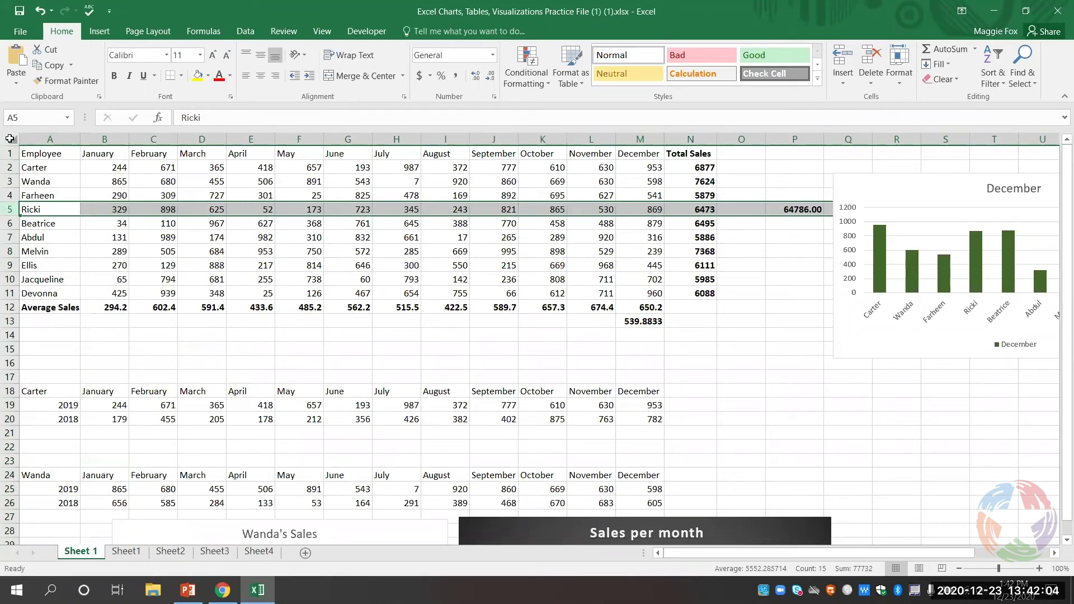
click(10, 138)
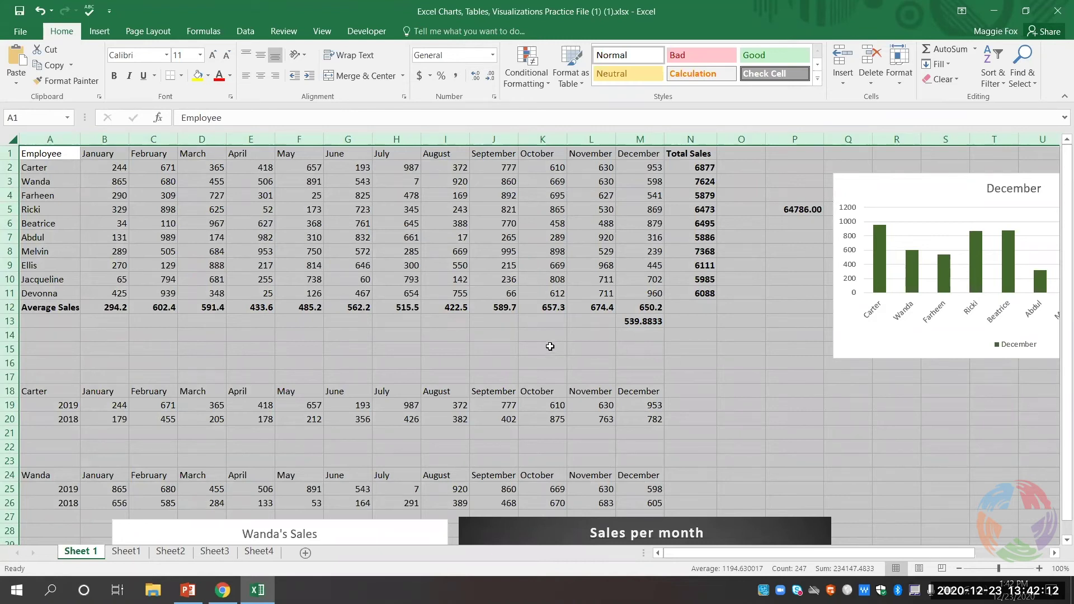
click(775, 338)
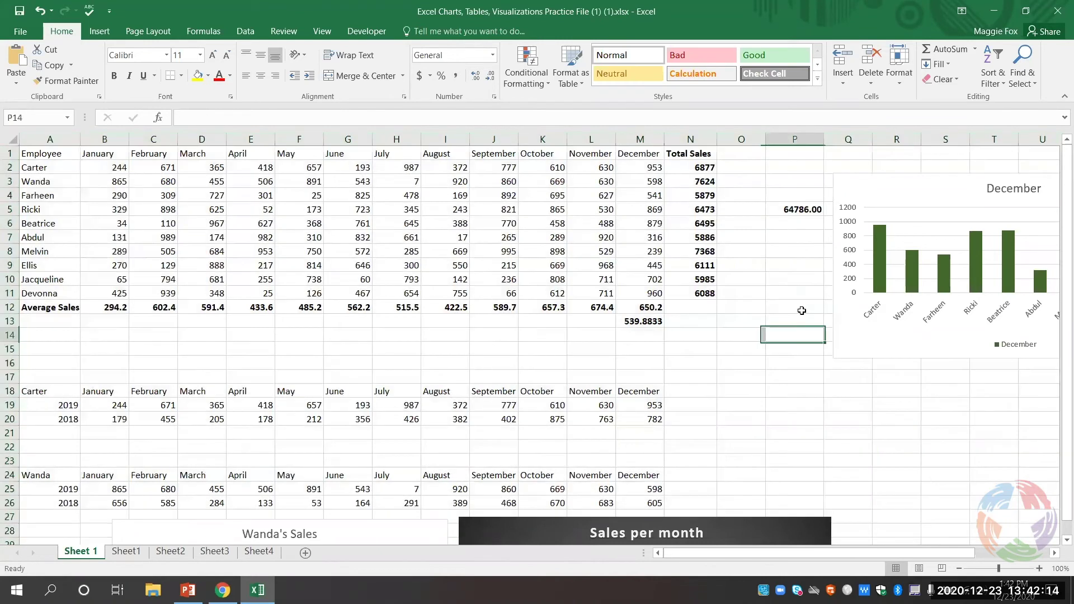
- Nudge the December chart slightly higher and reselect the sales table A1:M11
mouse_move(904, 187)
mouse_down()
mouse_move(940, 204)
mouse_move(904, 168)
mouse_up()
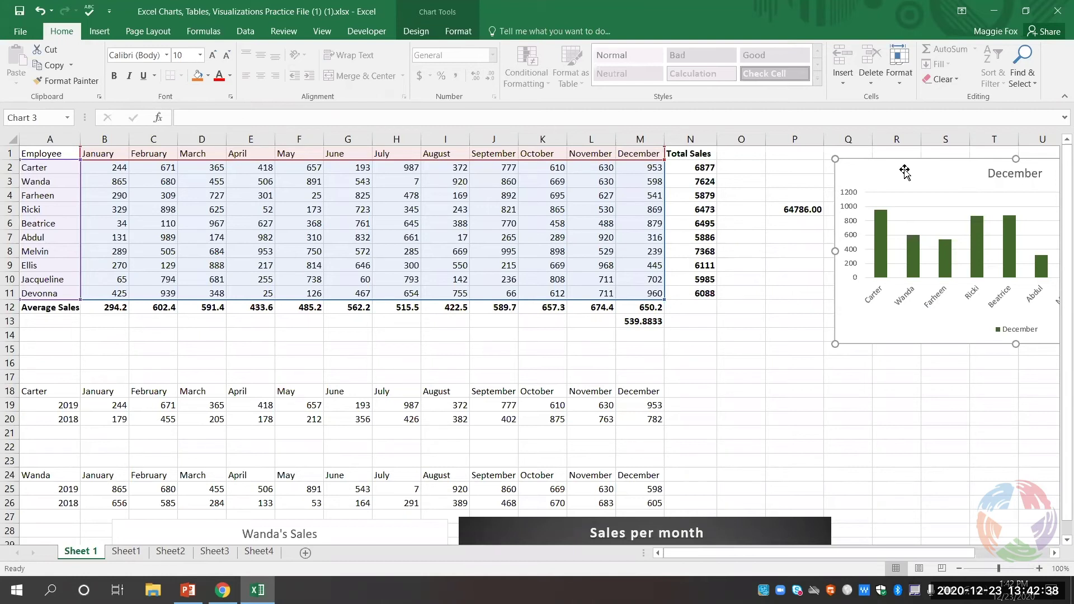
click(777, 320)
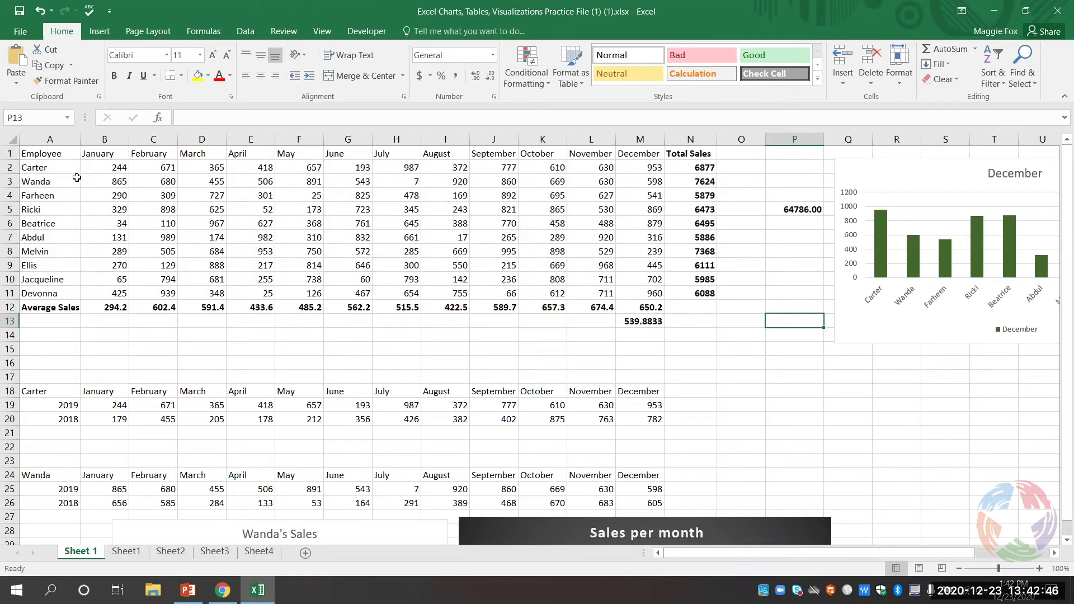
drag(54, 155, 647, 290)
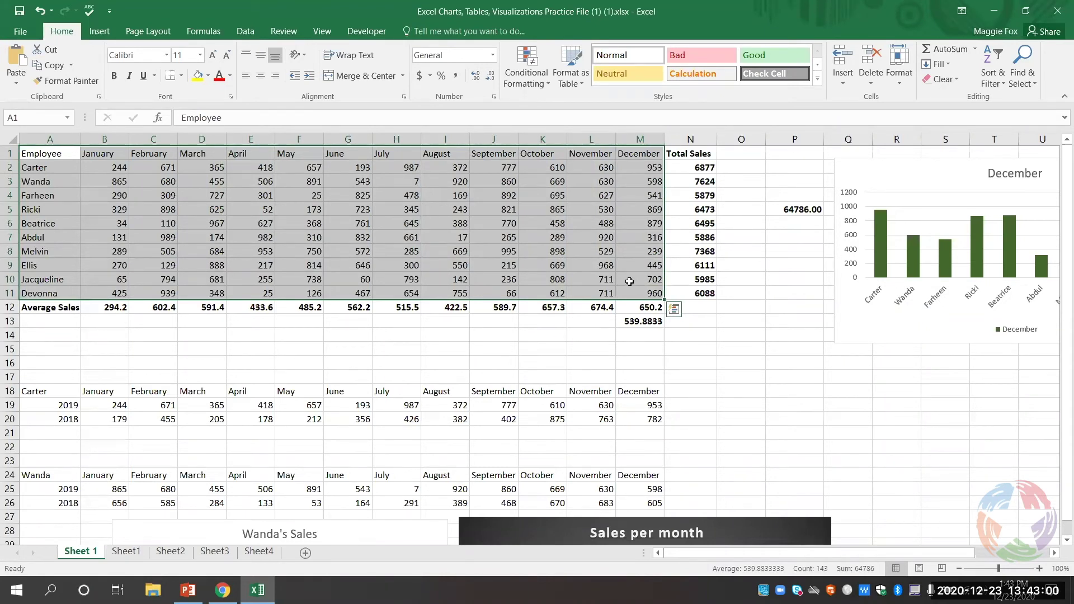
- Format A1:M11 as a medium blue table with headers
click(99, 29)
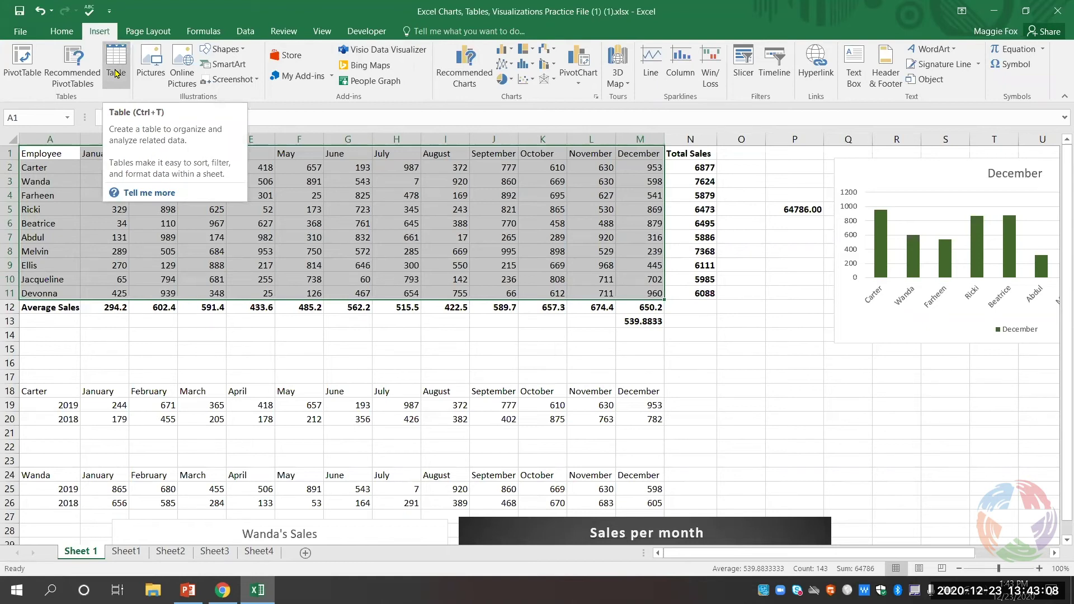
click(68, 32)
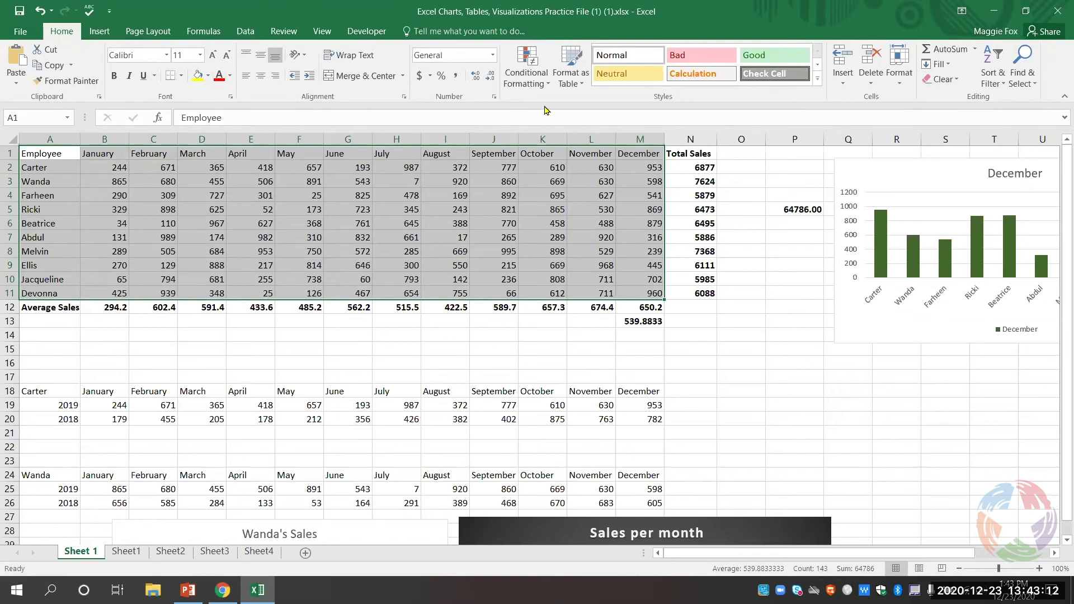
click(569, 82)
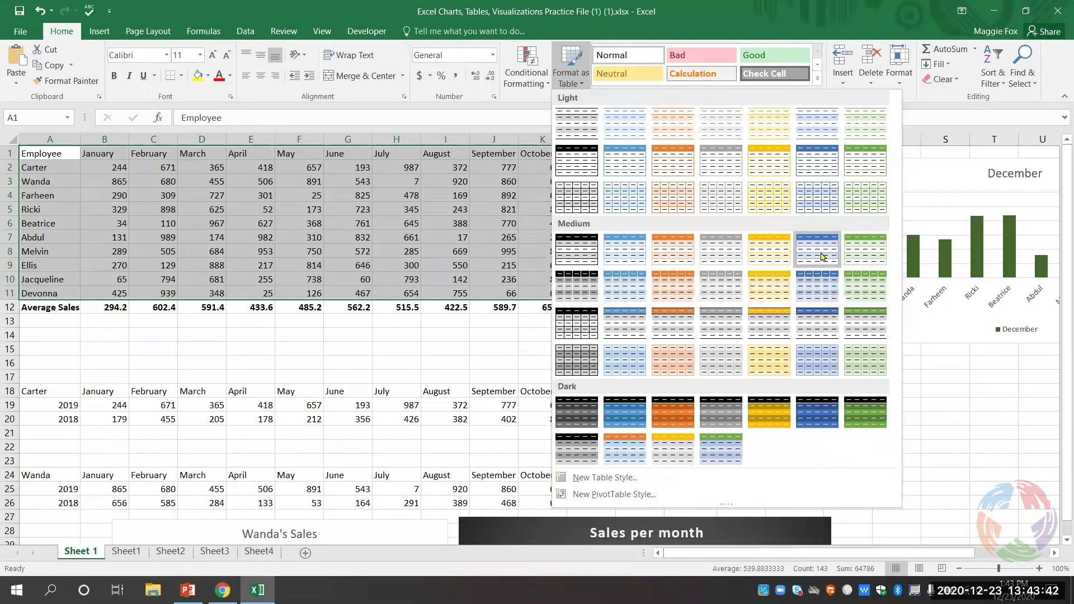
click(820, 248)
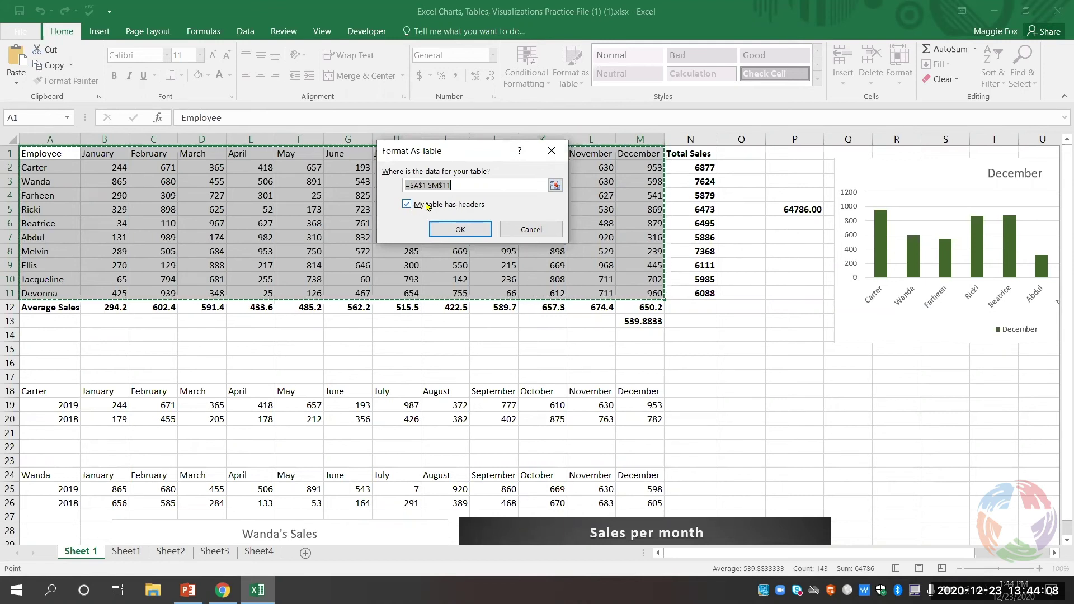
click(461, 229)
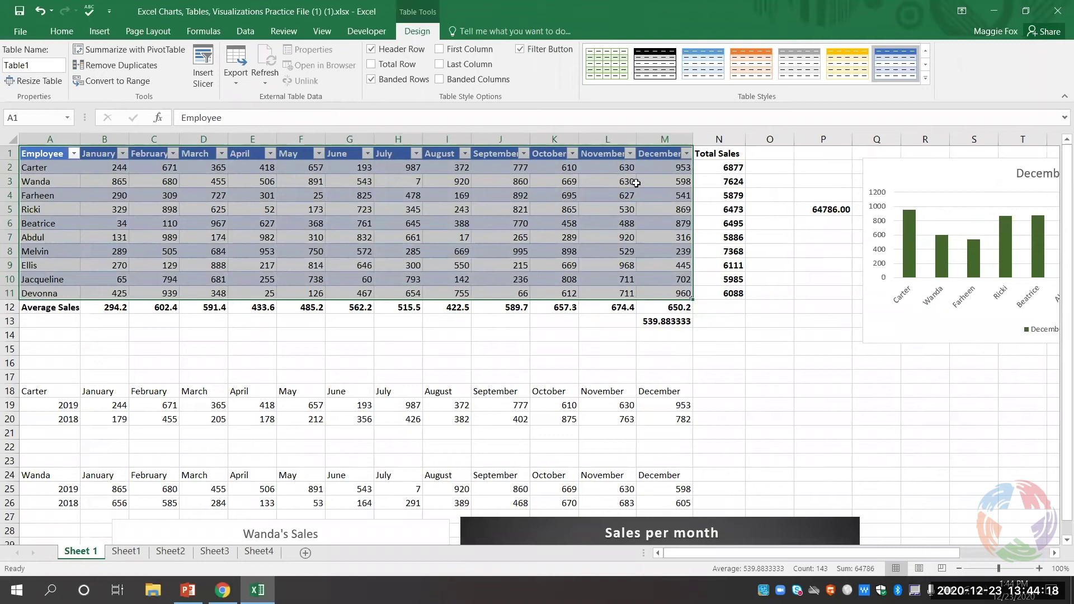
- Sort the table by December sales, largest to smallest
click(790, 274)
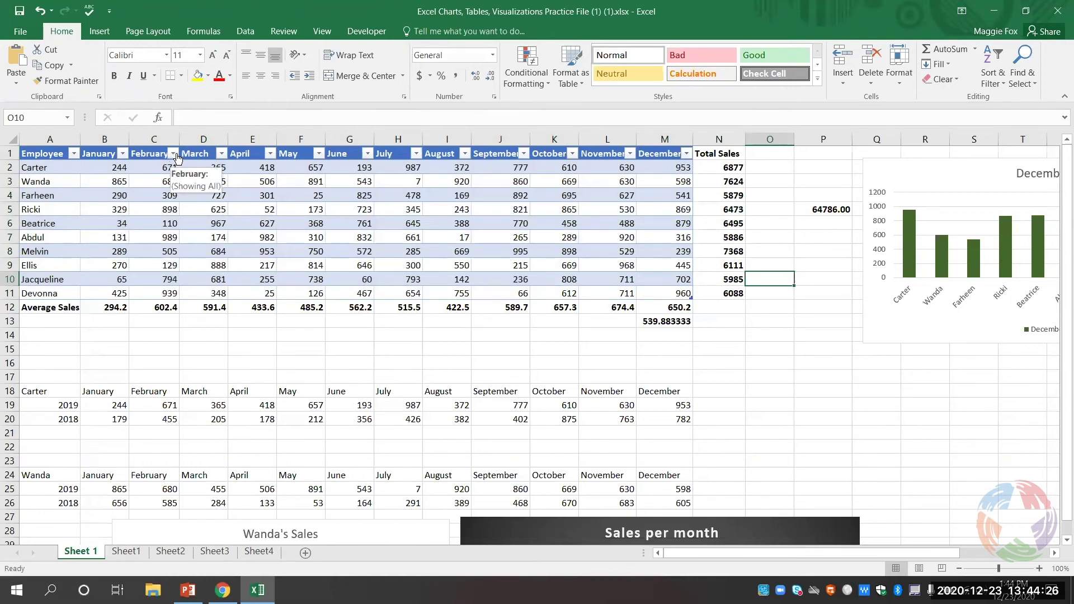
click(174, 154)
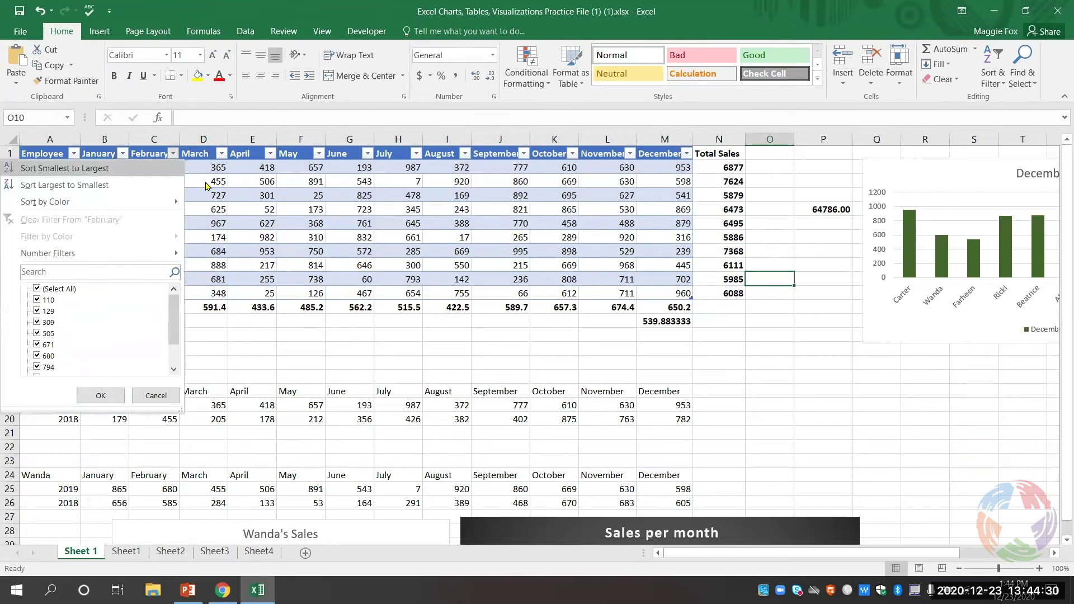
click(281, 215)
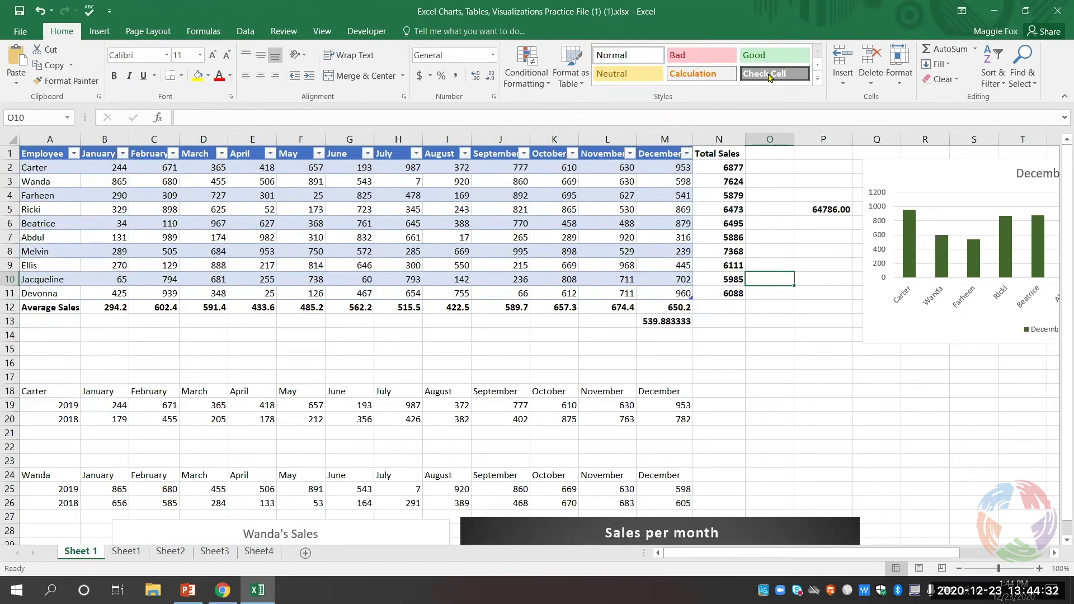
click(688, 154)
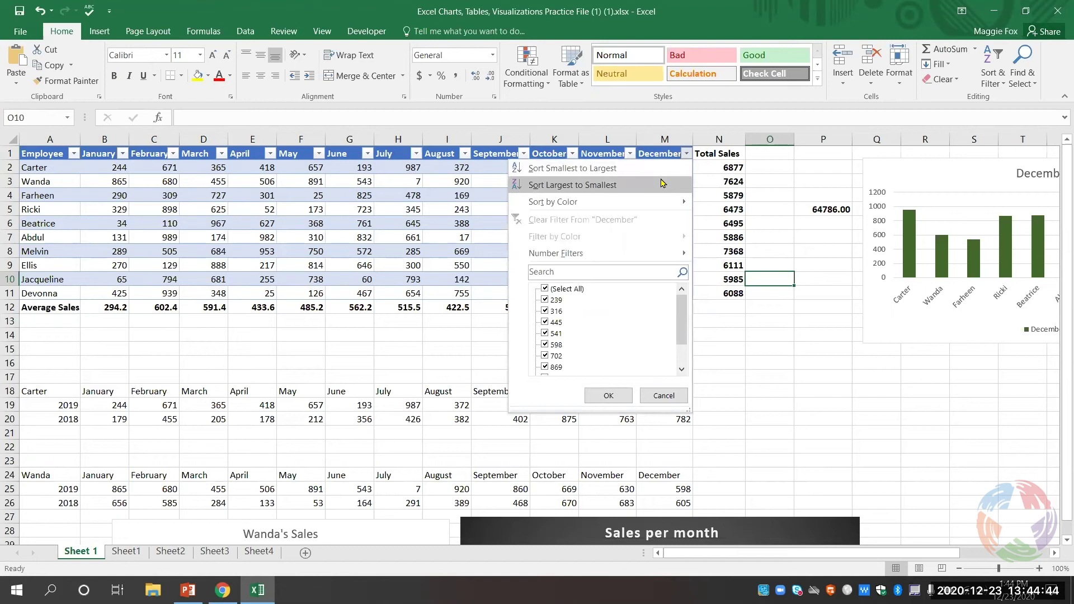
click(661, 184)
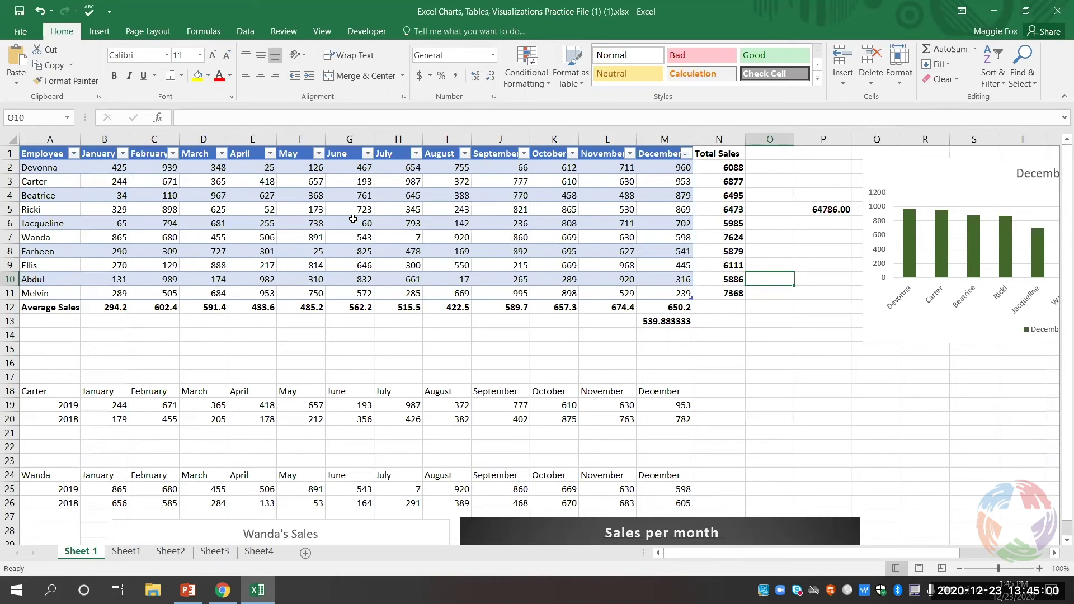
- Re-sort the table by May sales, smallest to largest, leaving April unchanged
click(319, 155)
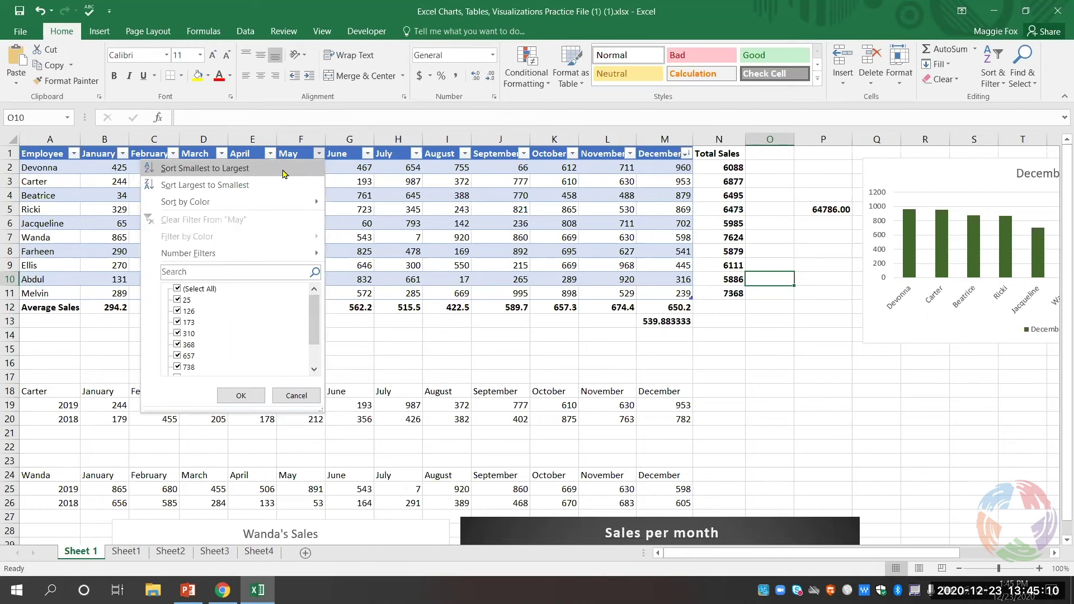
click(283, 168)
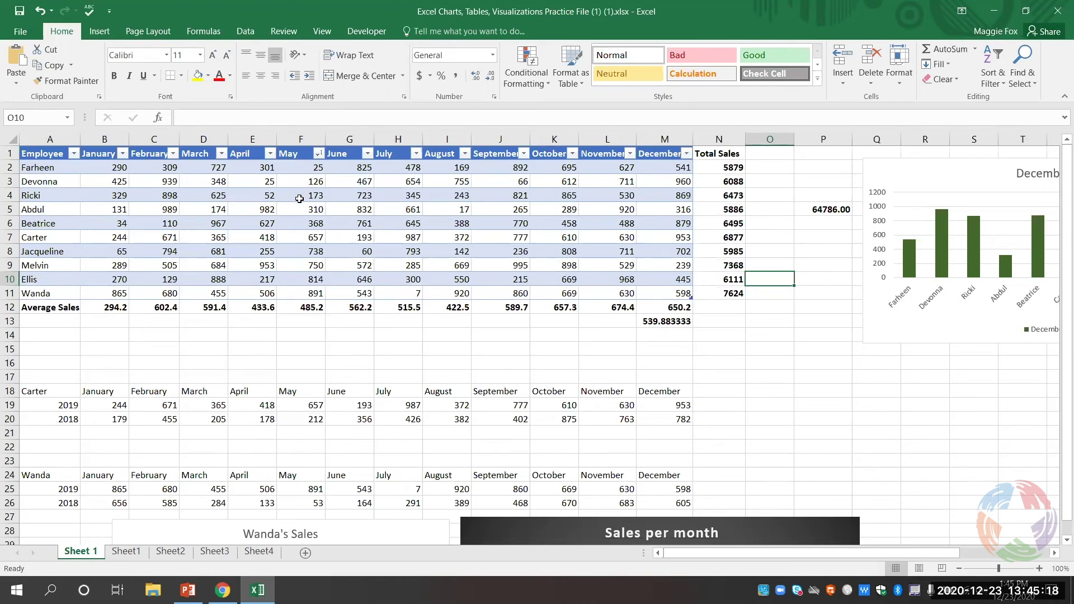
click(270, 153)
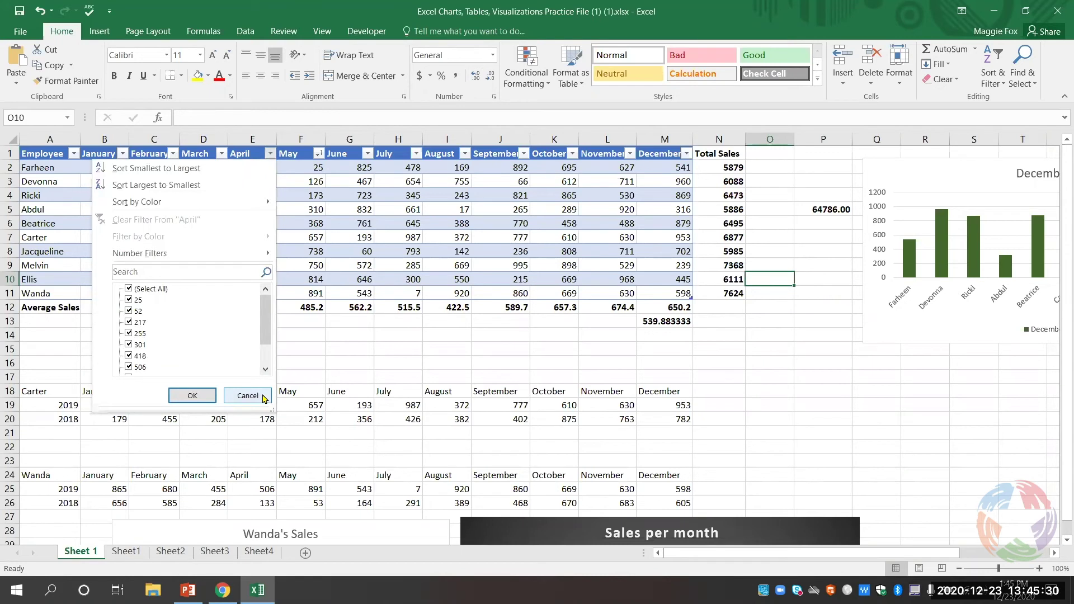
click(264, 399)
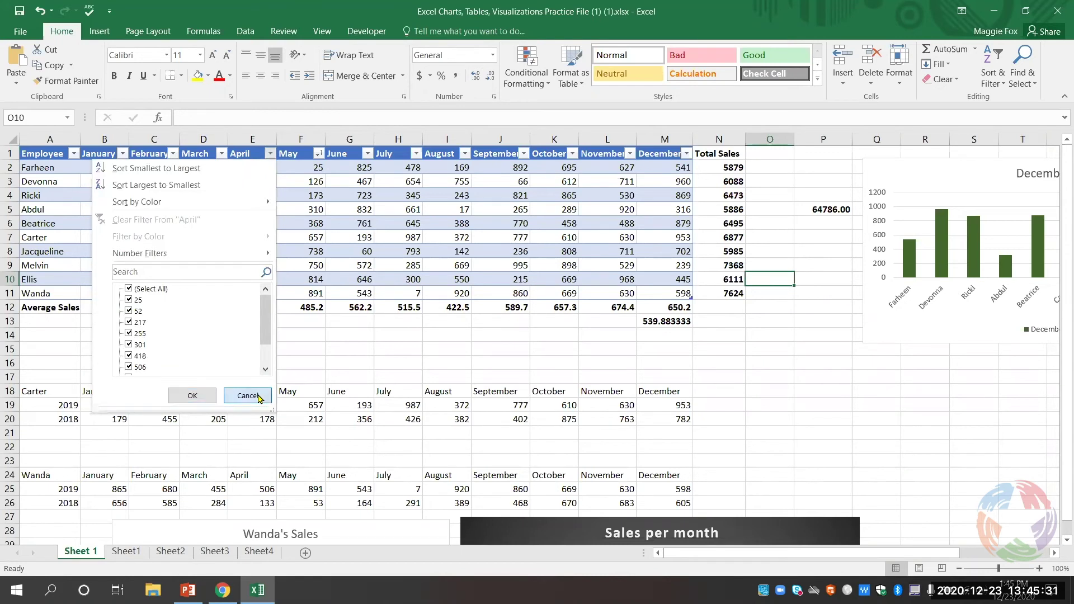
- Select row 2's January–December values B2:M2 and start a line sparkline
click(100, 31)
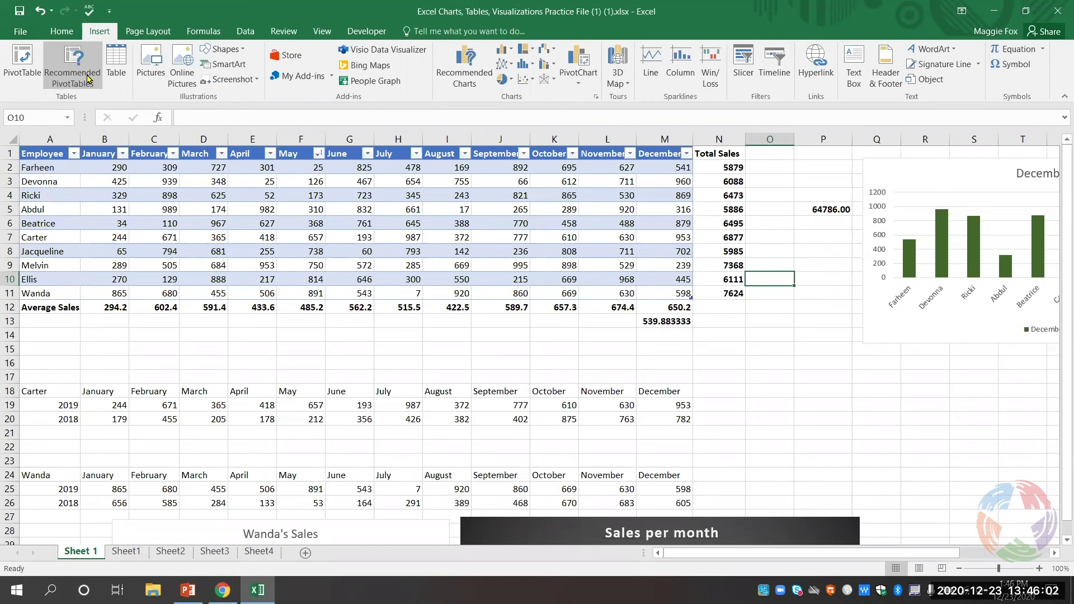
click(747, 331)
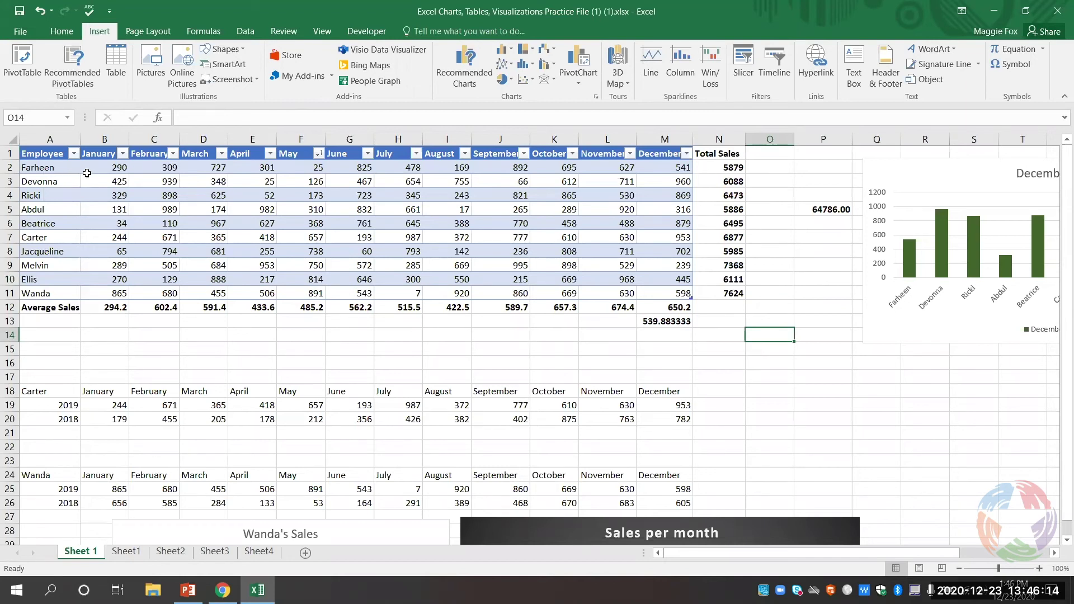
drag(93, 168, 676, 173)
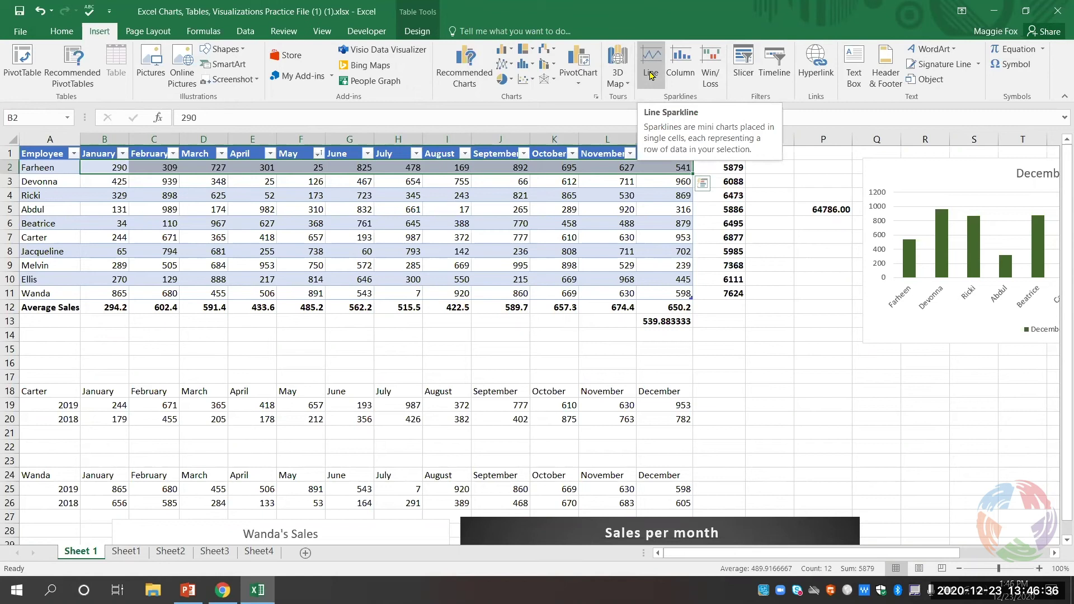
click(651, 74)
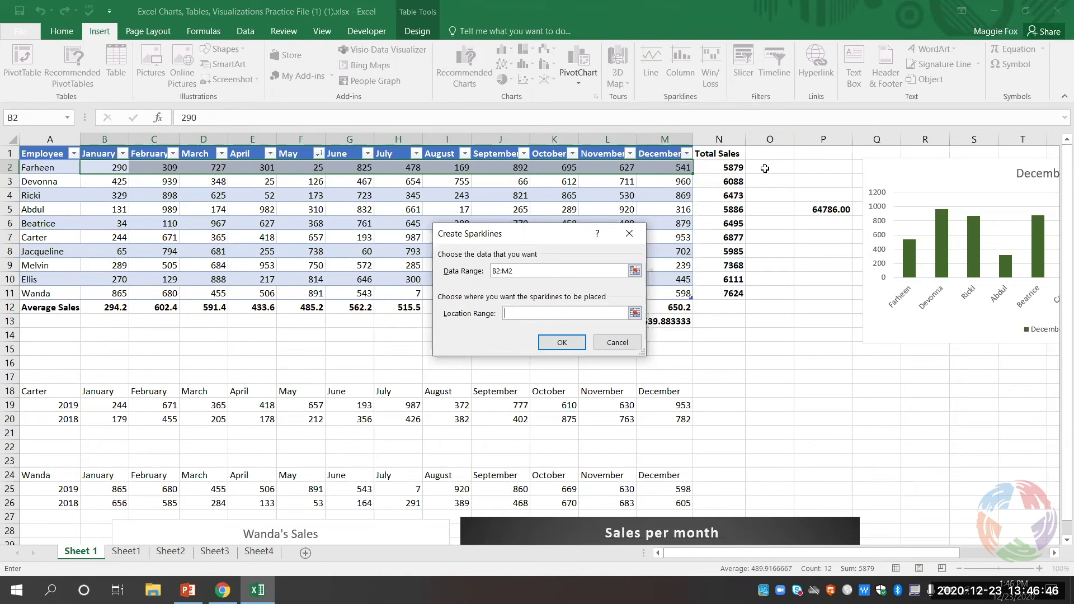
- Set O2 as the location range and create the line sparkline there
click(766, 168)
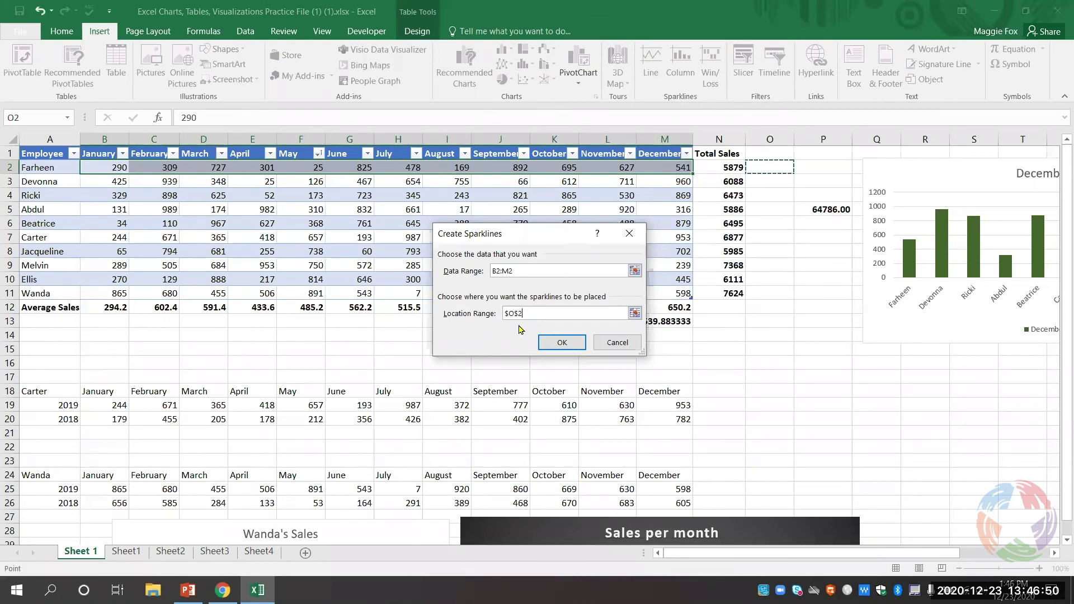
click(558, 345)
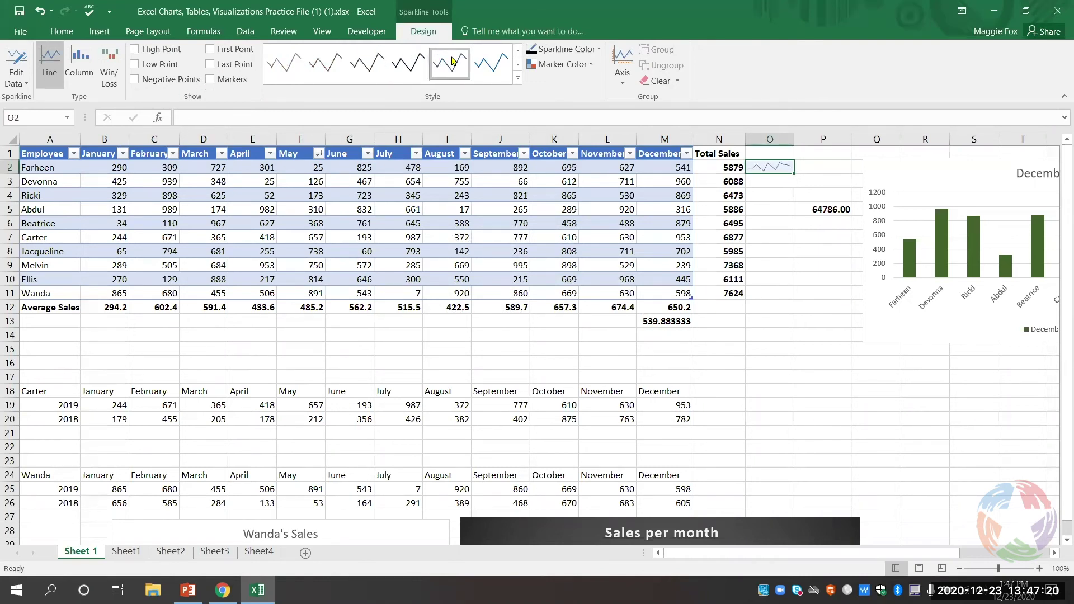
- Turn on the High Point and Low Point markers for the O2 sparkline
click(161, 52)
click(159, 66)
click(40, 11)
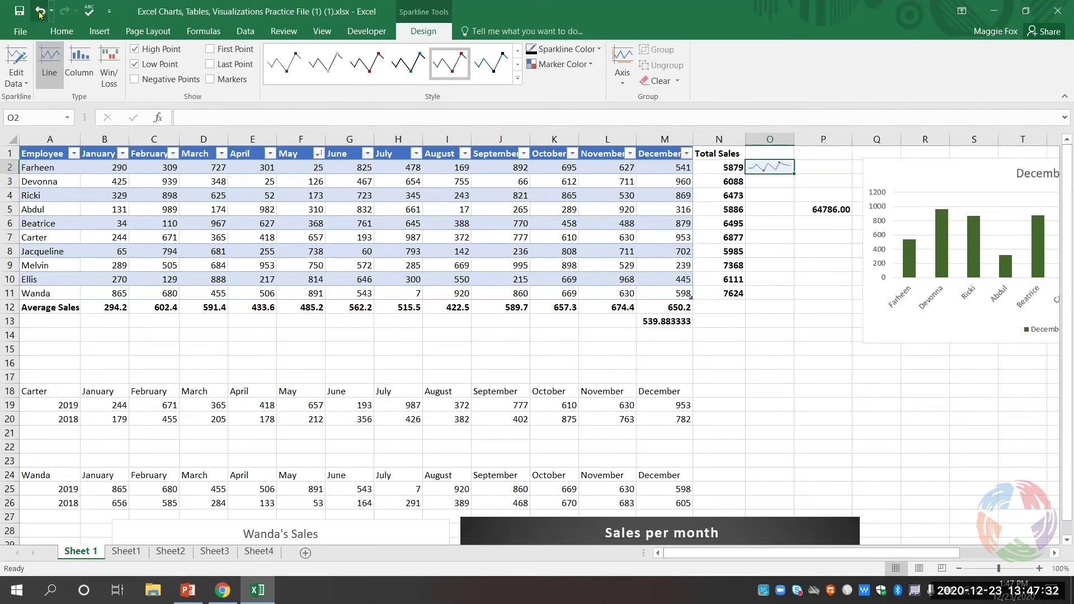
click(132, 50)
click(134, 65)
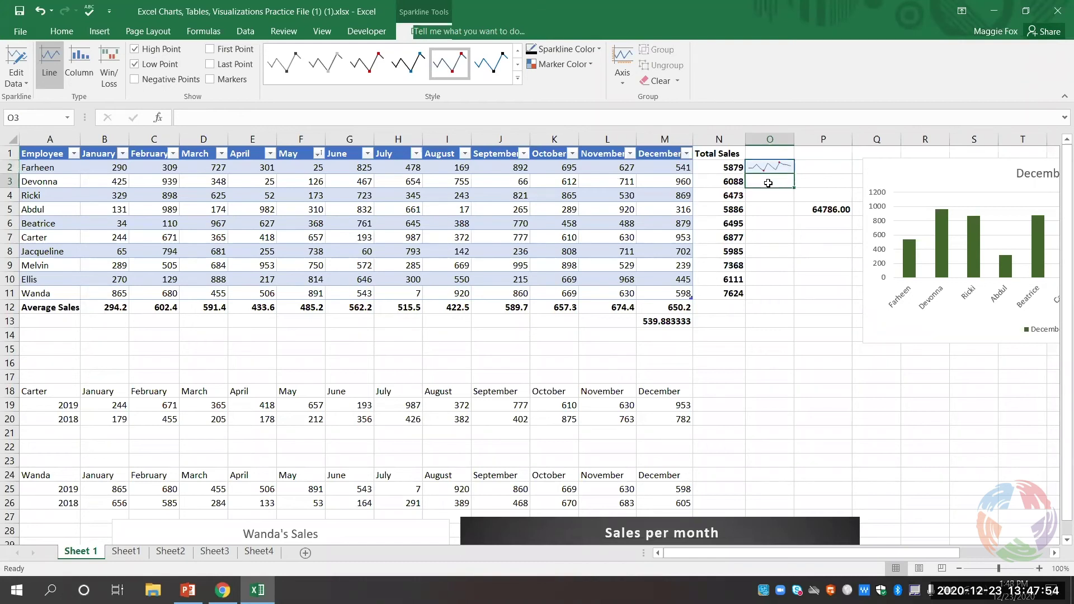
click(768, 183)
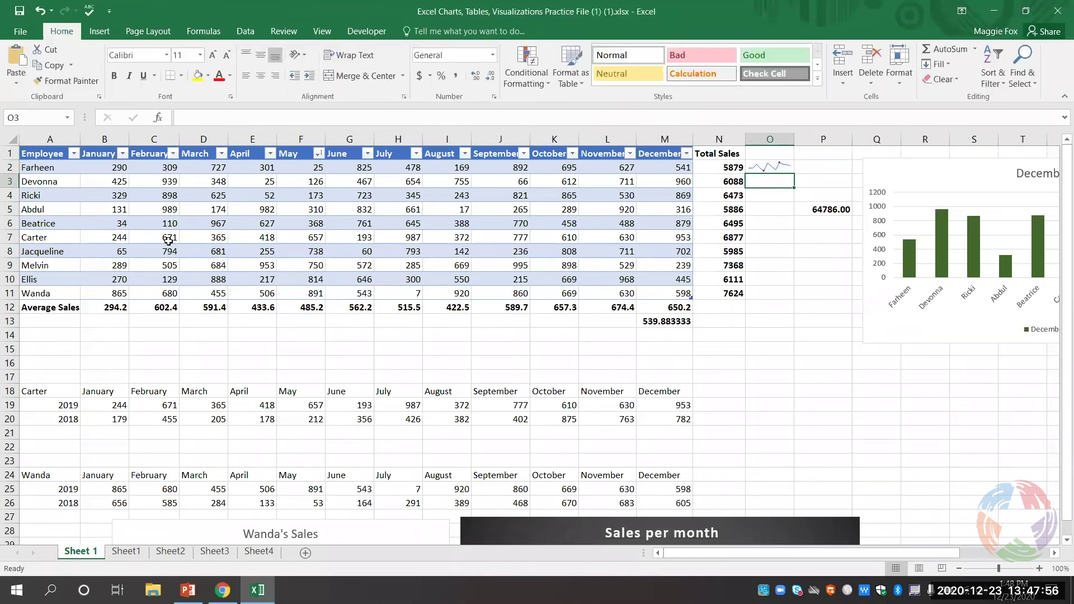
- Insert a line sparkline of row 3's B3:M3 monthly sales into cell O3
click(110, 180)
drag(110, 180, 663, 179)
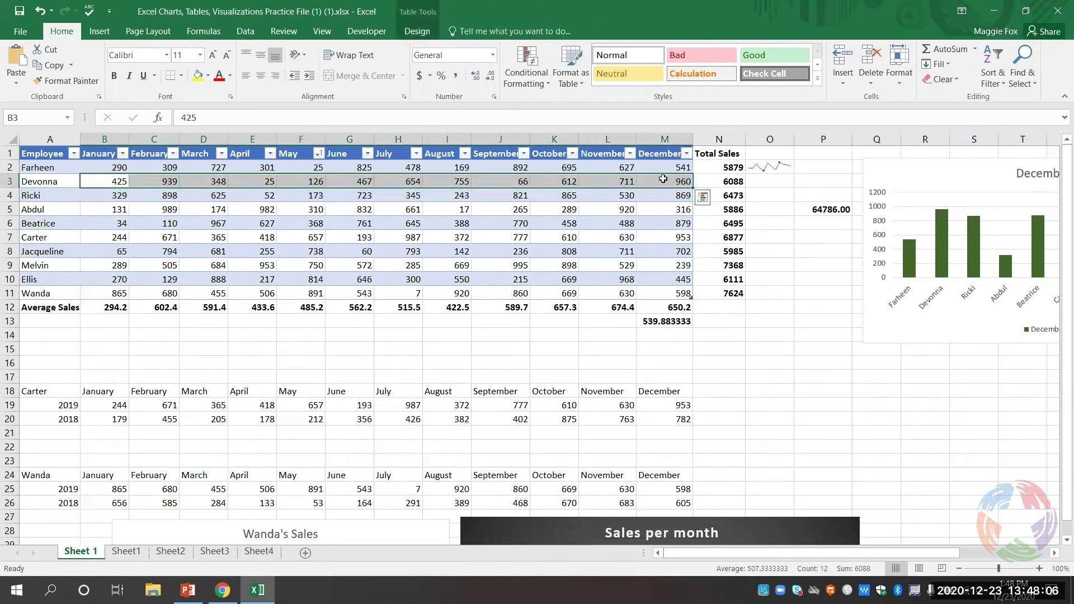
click(108, 32)
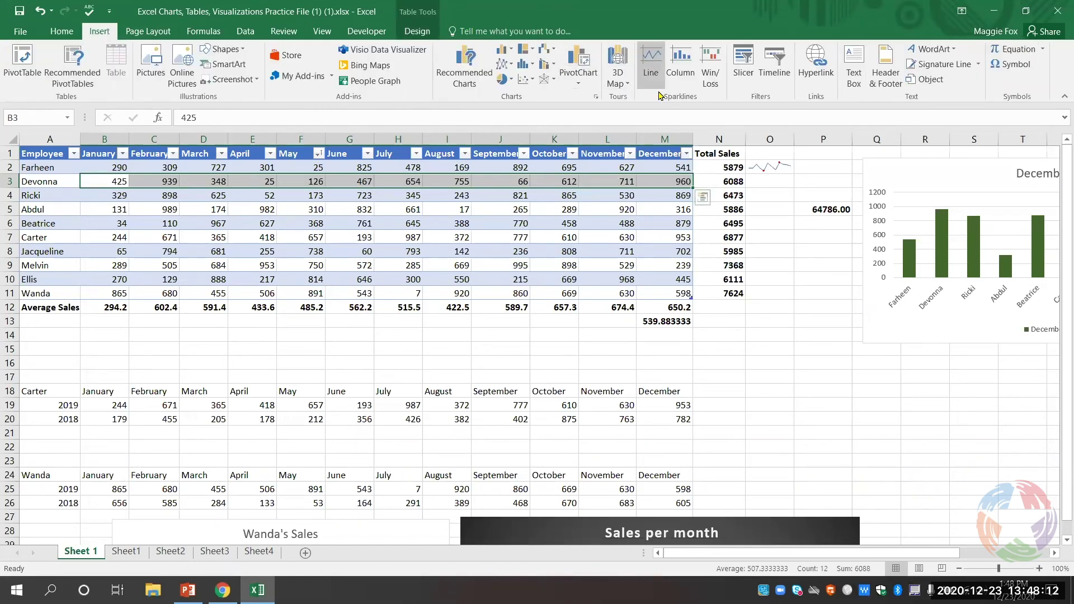
click(652, 66)
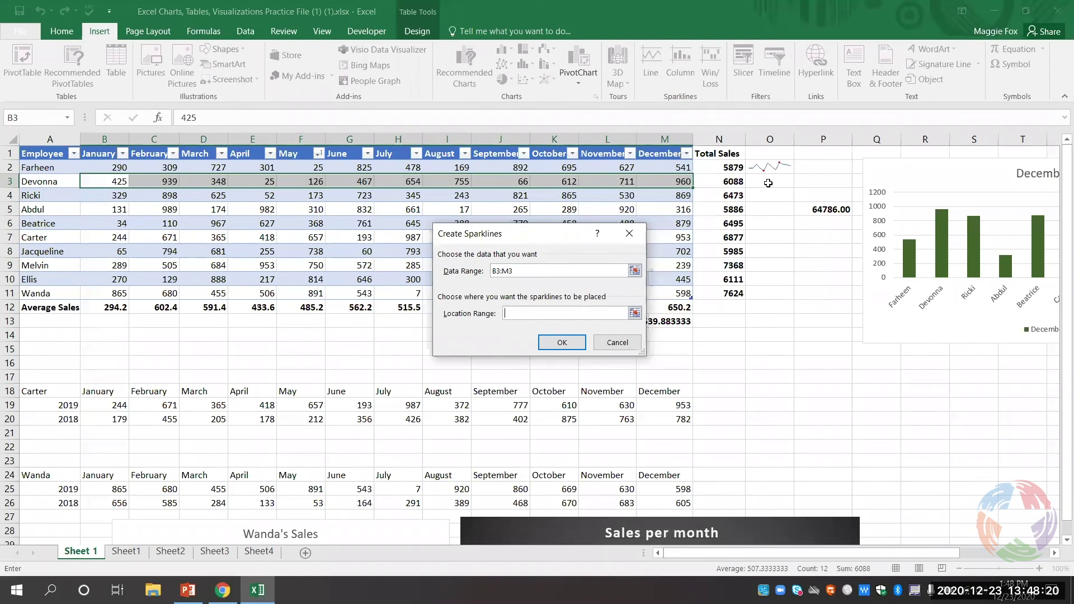
click(768, 182)
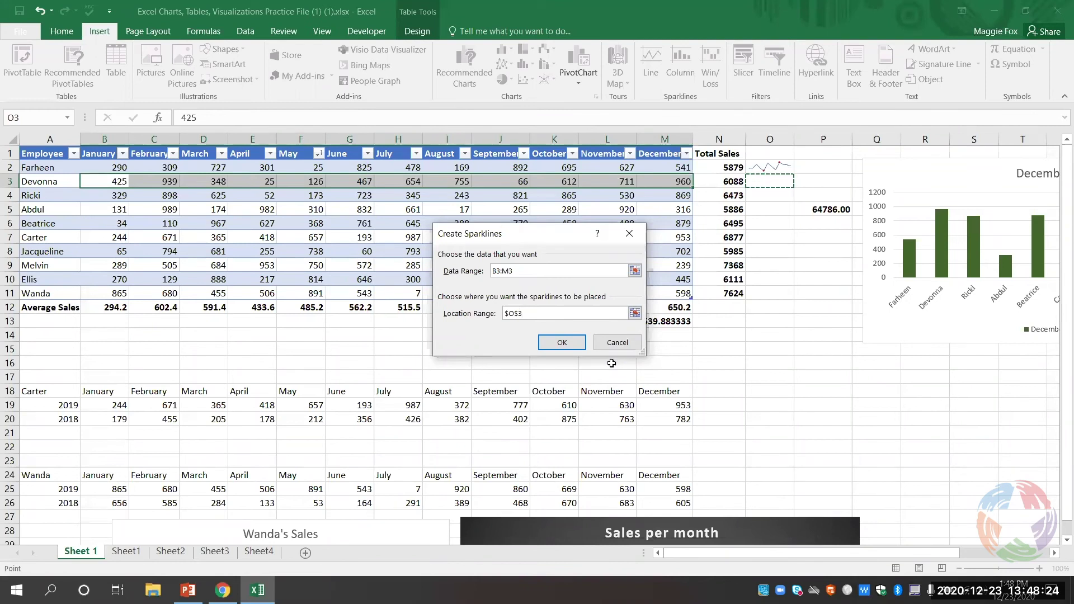
click(562, 342)
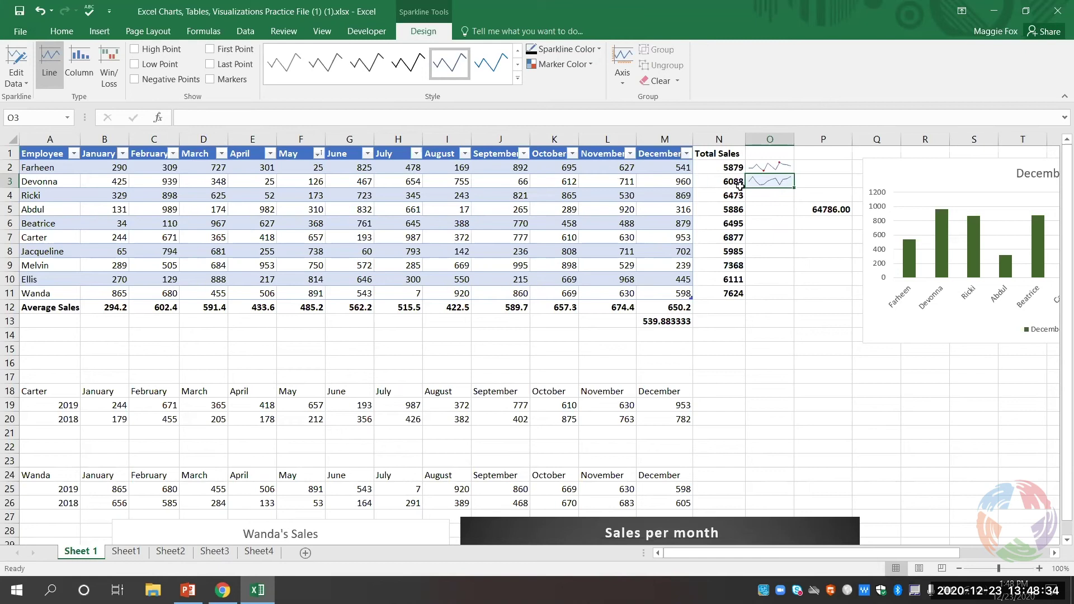
- Mark high and low points on the O3 sparkline and fill sparklines down to O11
click(139, 49)
click(141, 65)
click(771, 241)
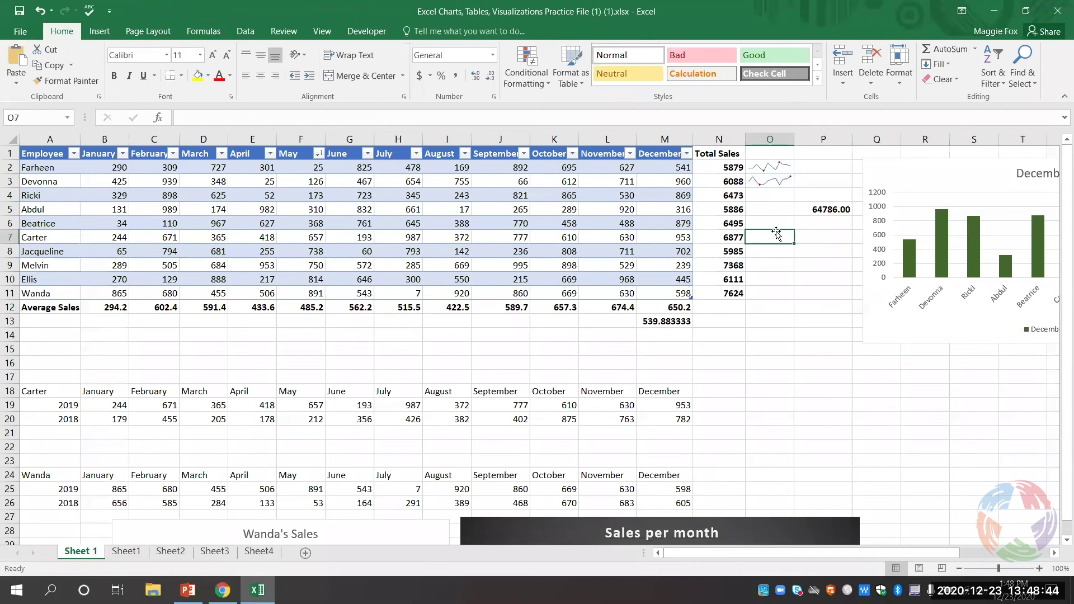
click(771, 180)
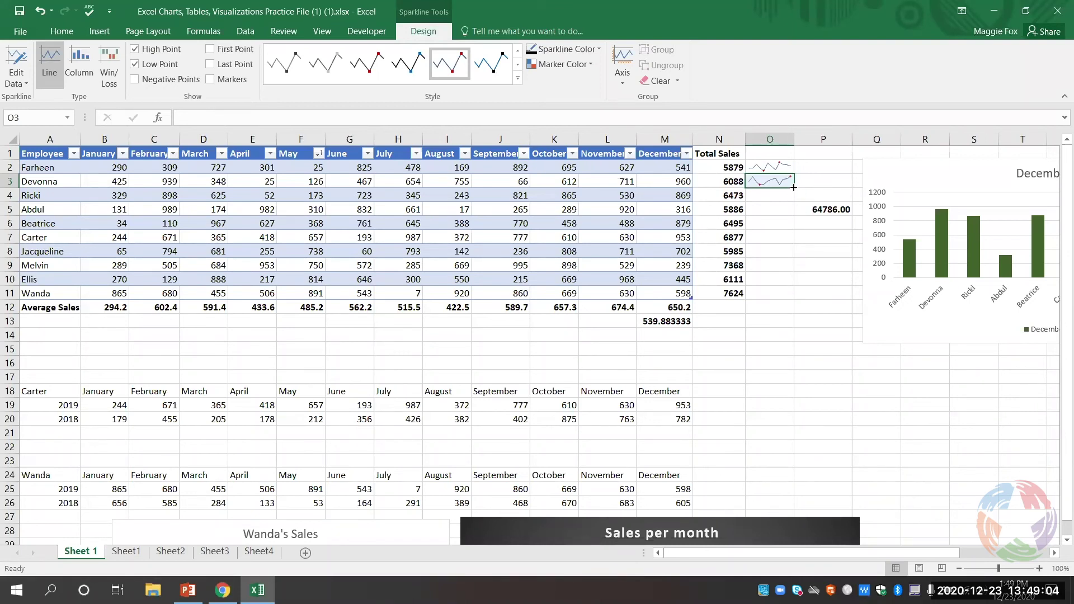
drag(793, 188, 786, 297)
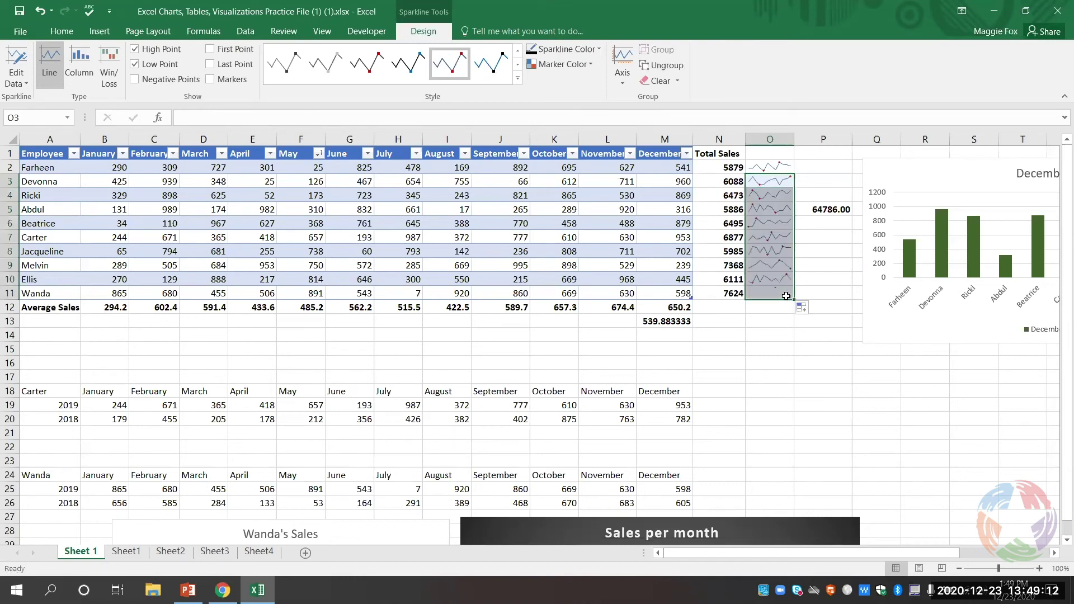
click(796, 379)
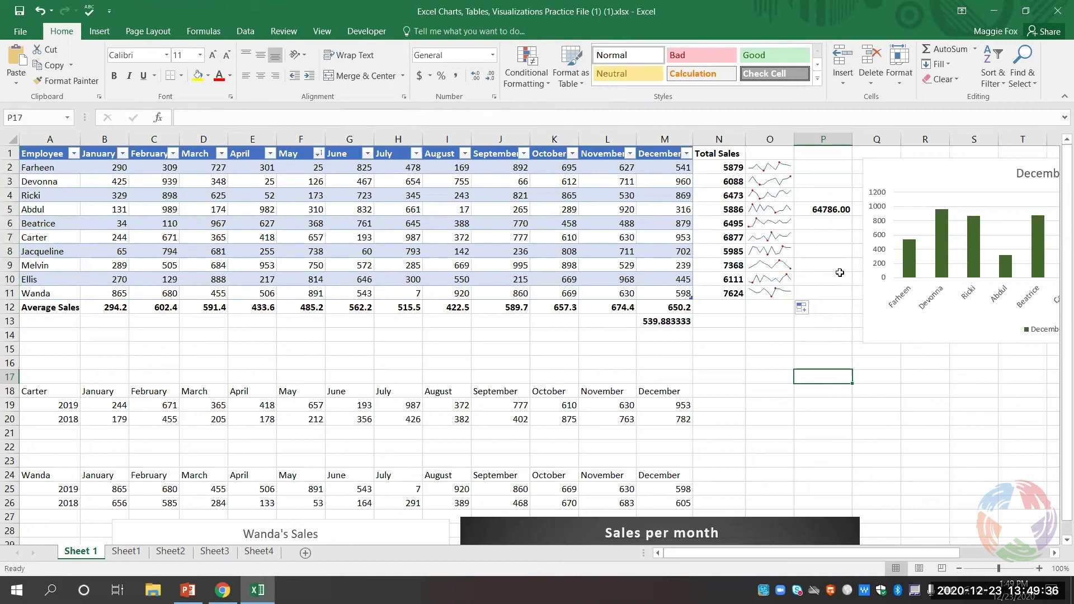
- Select the 64786.00 grand total in P5 and show the Formulas tab's auditing tools
click(836, 210)
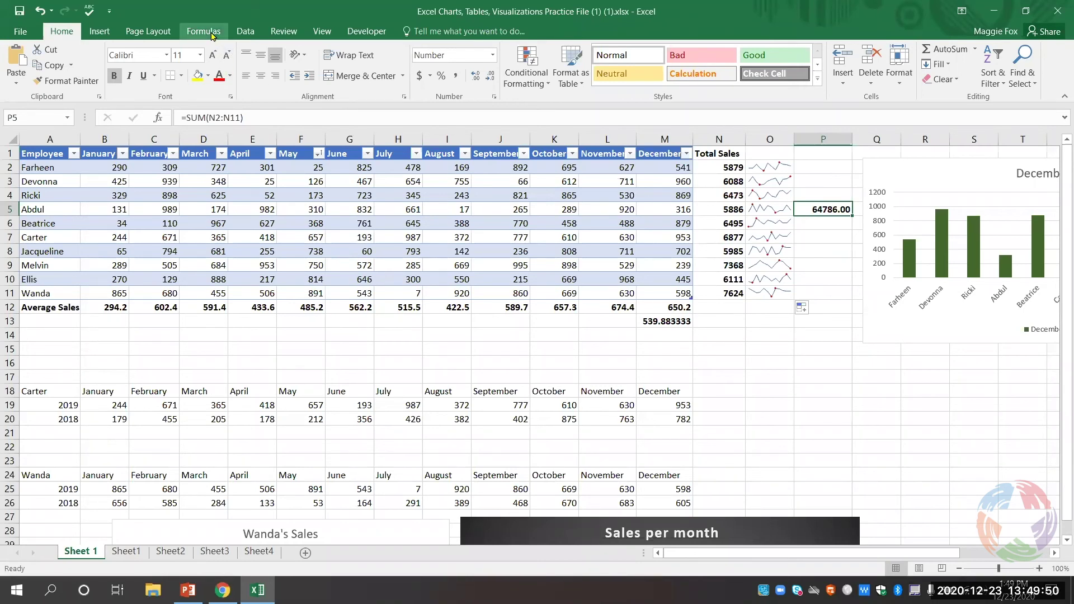
click(213, 36)
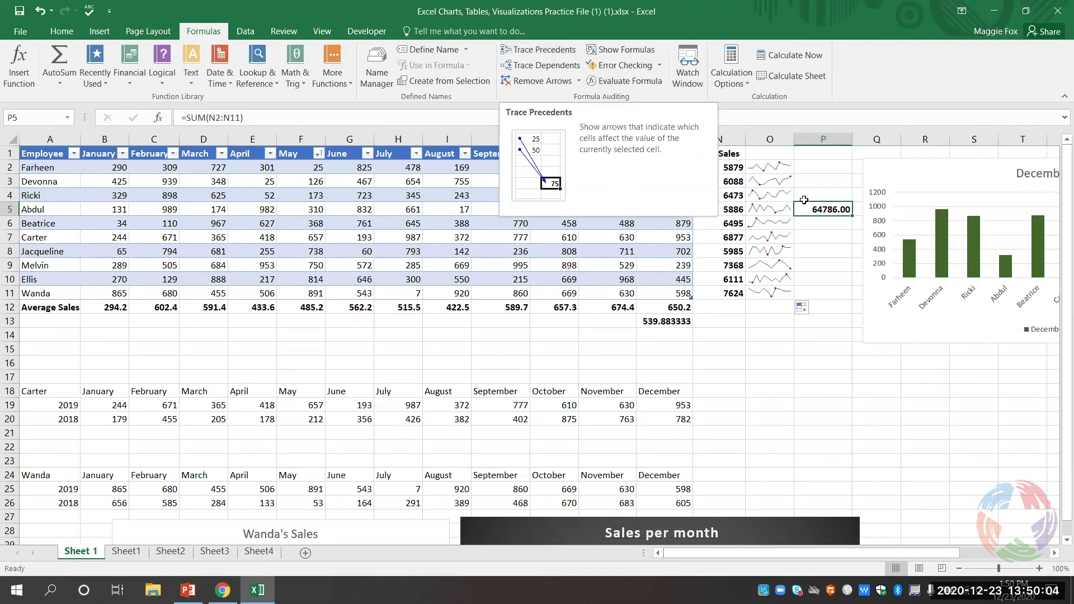
click(556, 53)
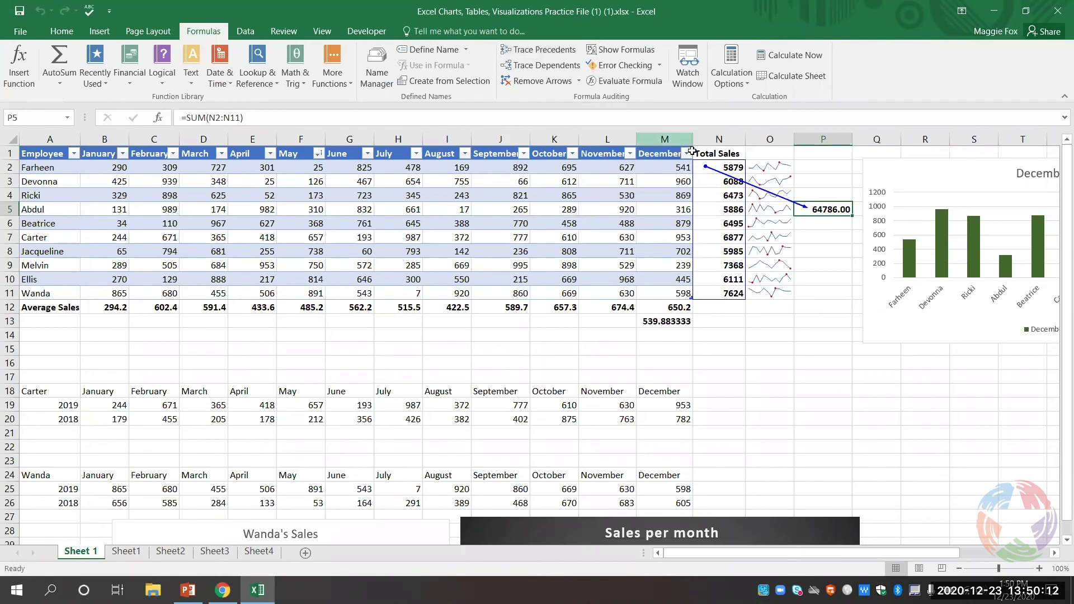
click(562, 51)
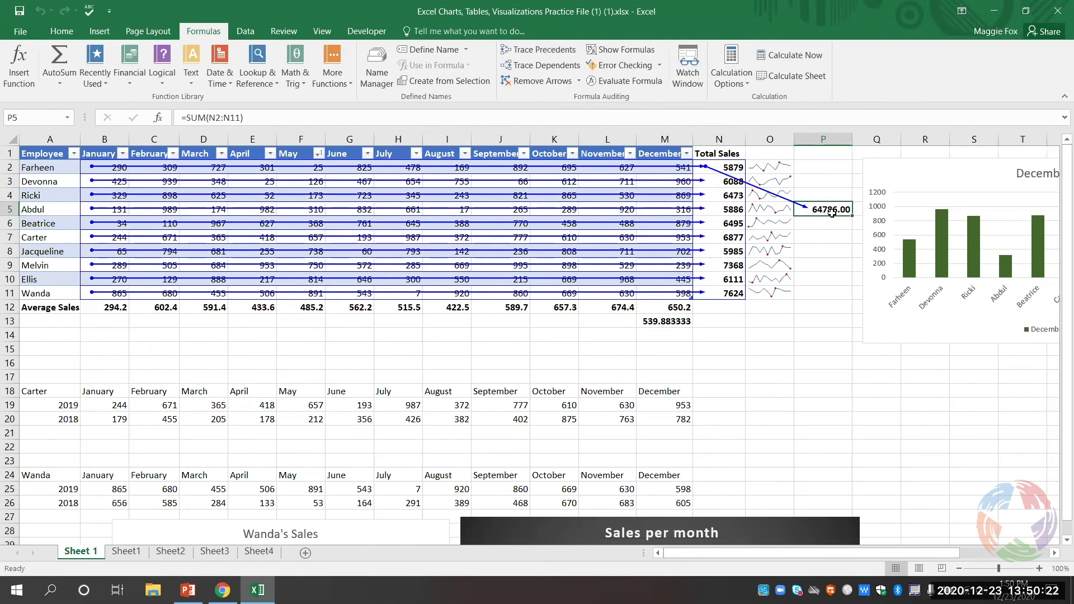
click(553, 55)
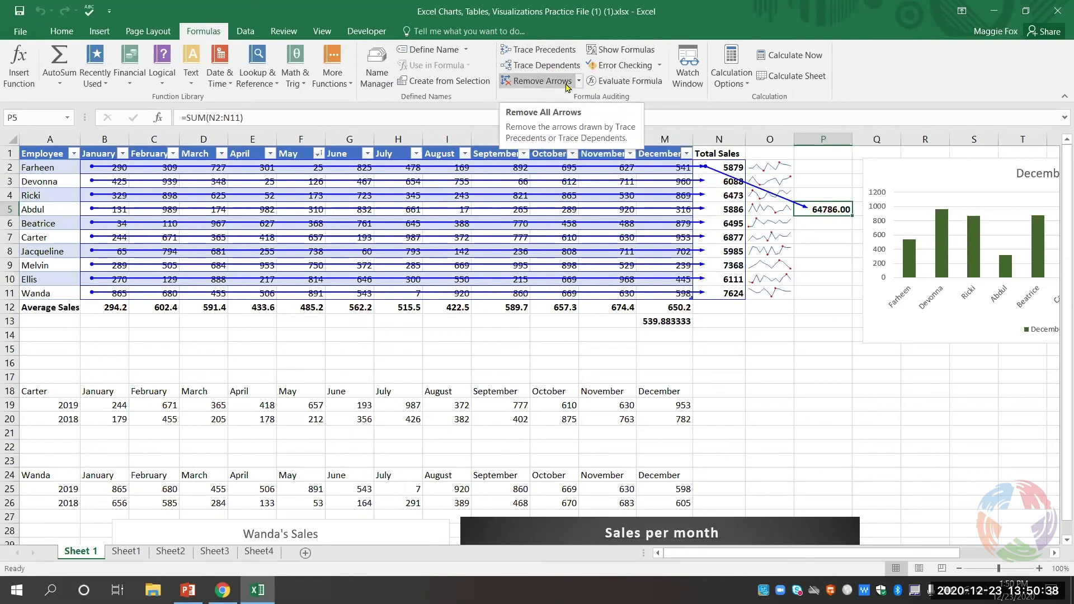
click(567, 83)
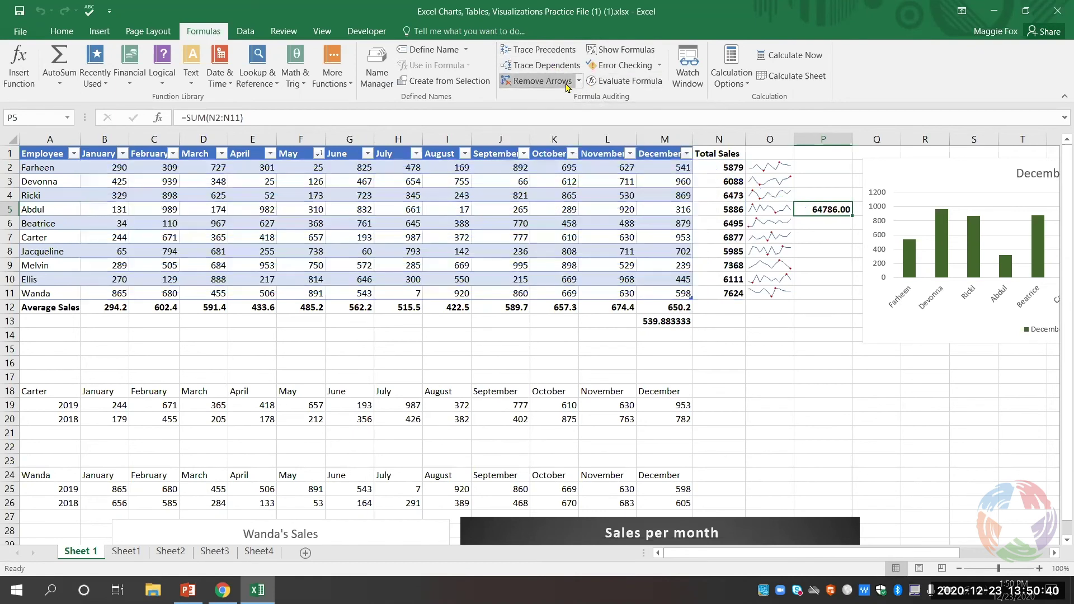
click(652, 321)
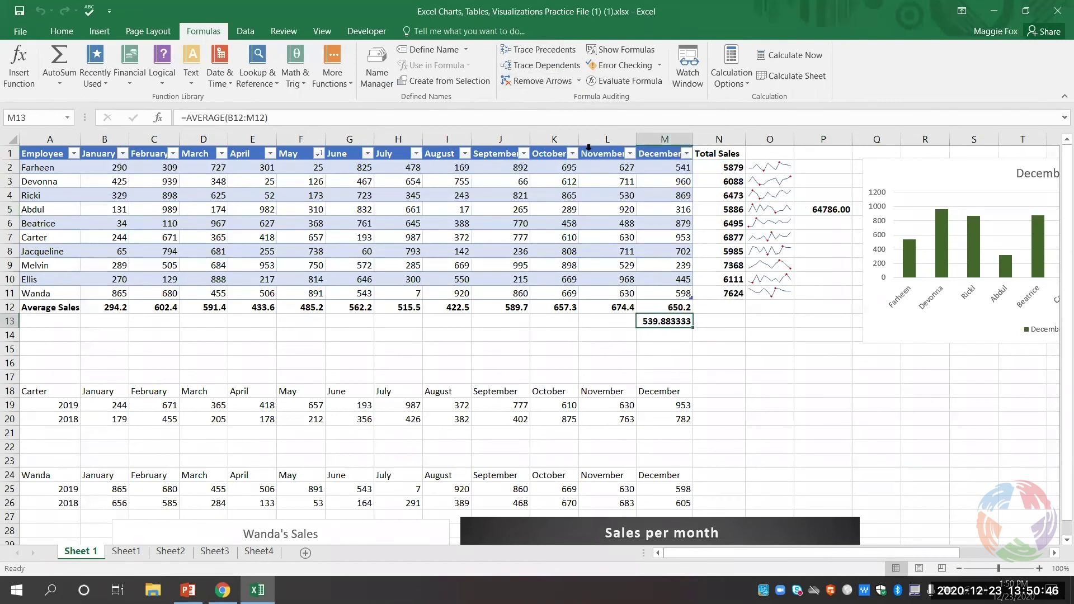
click(557, 54)
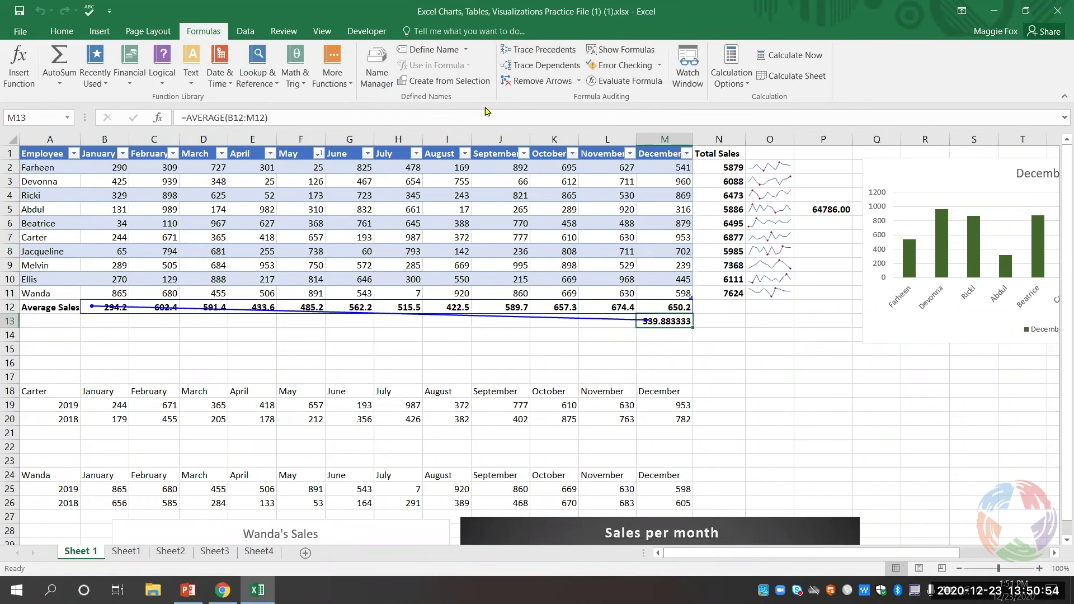
click(549, 49)
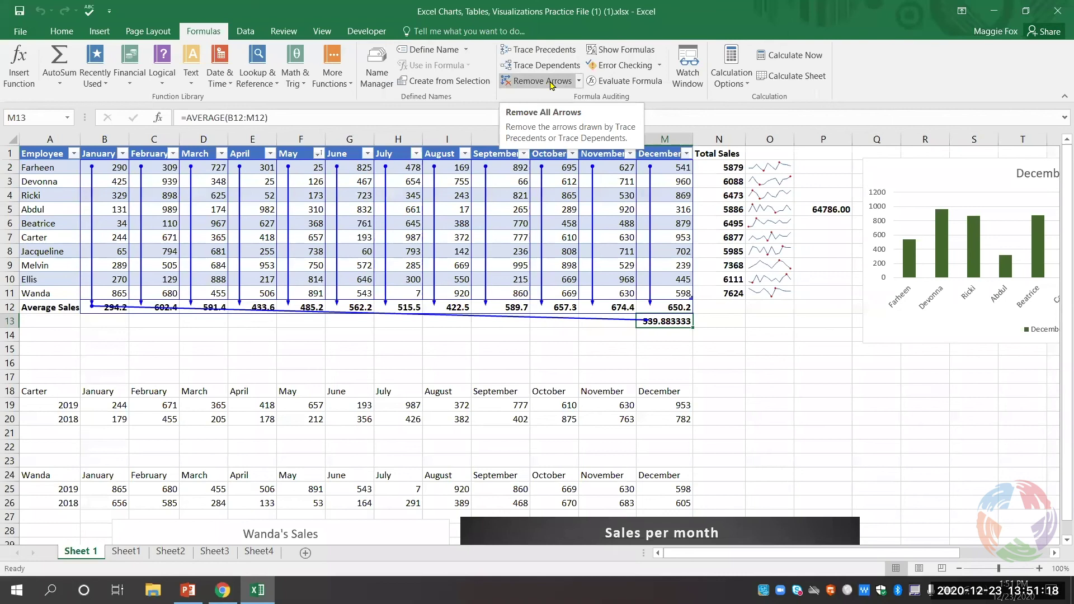
click(543, 81)
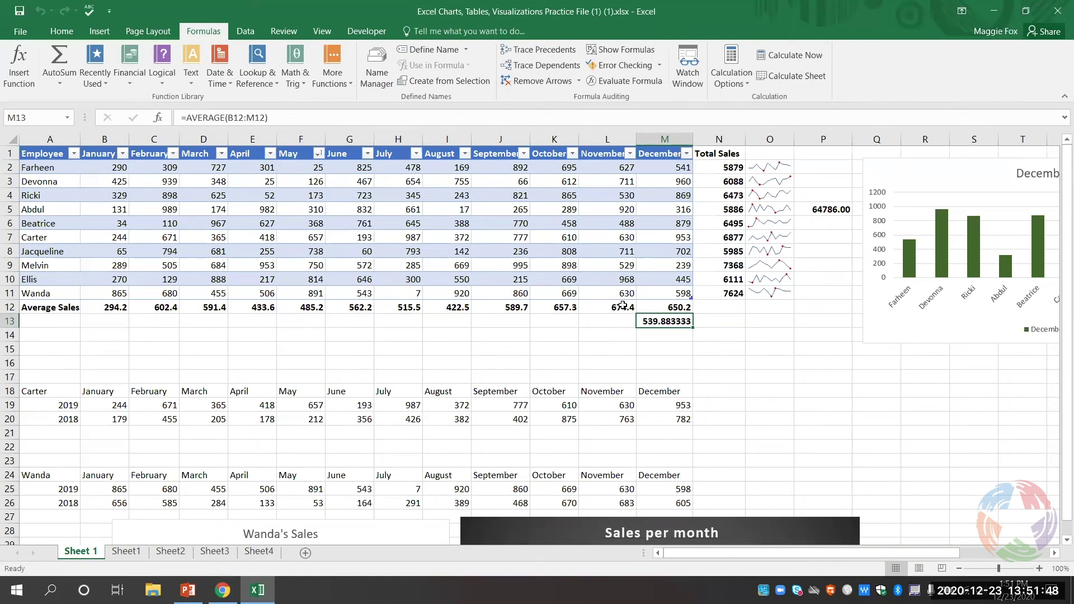
mouse_move(233, 585)
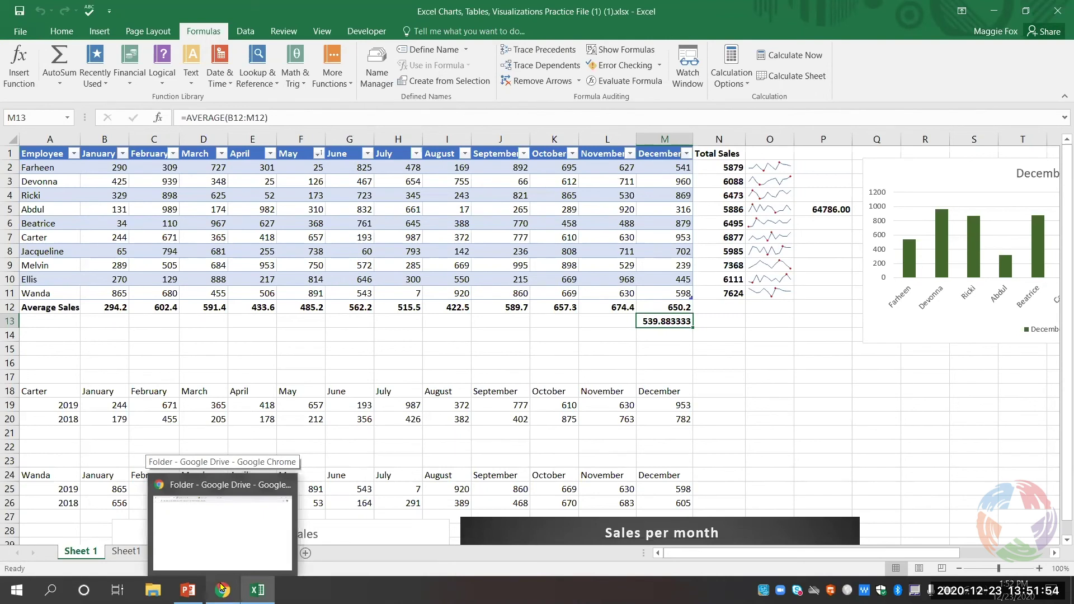
- Bring Chrome forward and switch to the Libraries | Plano, TX tab
click(222, 589)
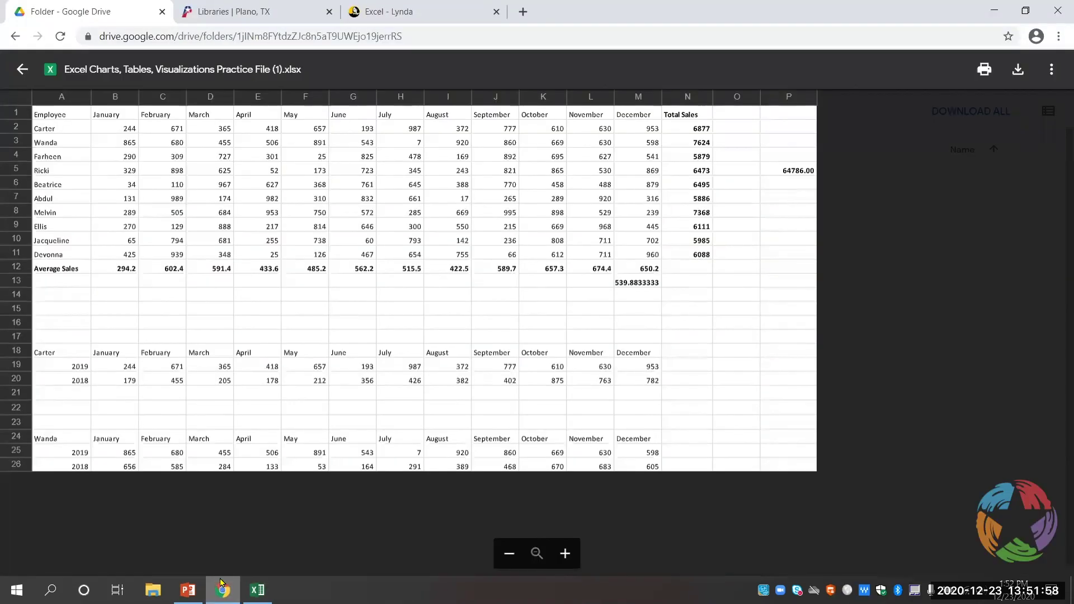
click(230, 5)
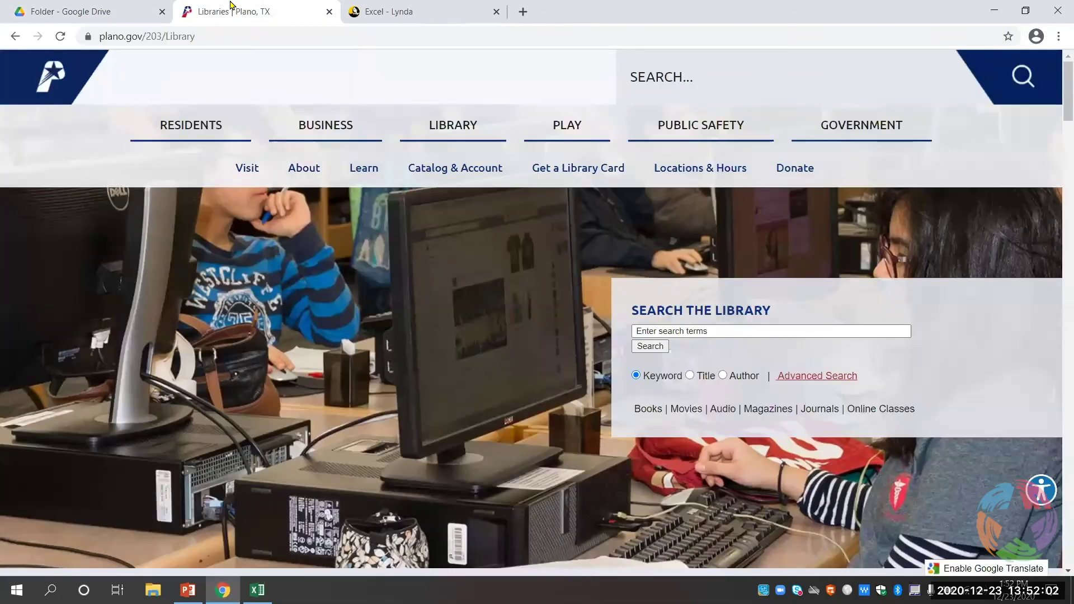
- Go through Learn and Research & Learn to open Lynda.com's login in a new tab
click(362, 167)
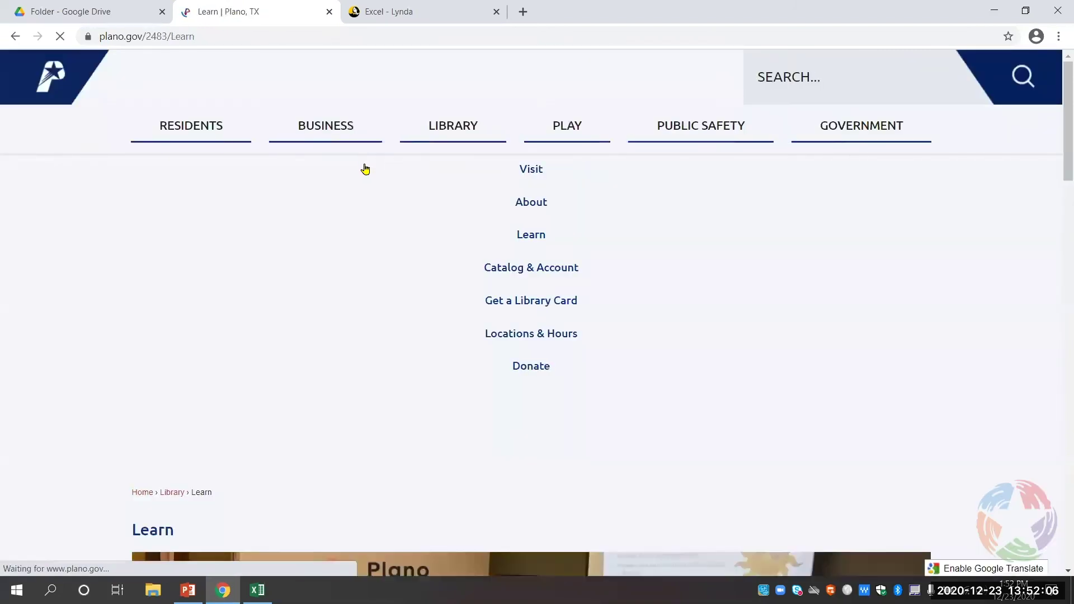
scroll(296, 338, down, 2)
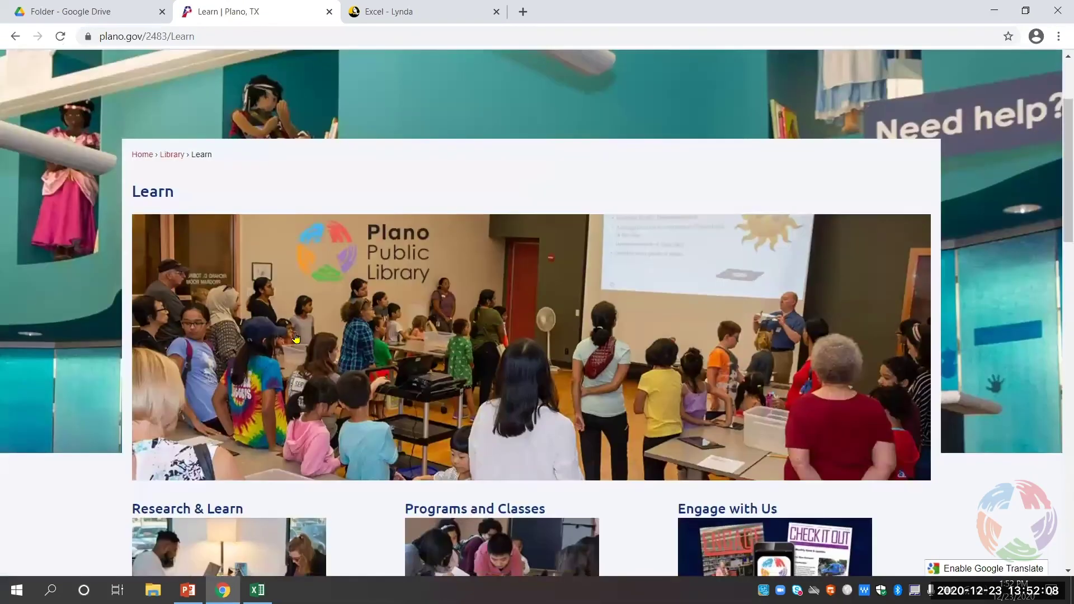
scroll(296, 338, down, 3)
click(296, 338)
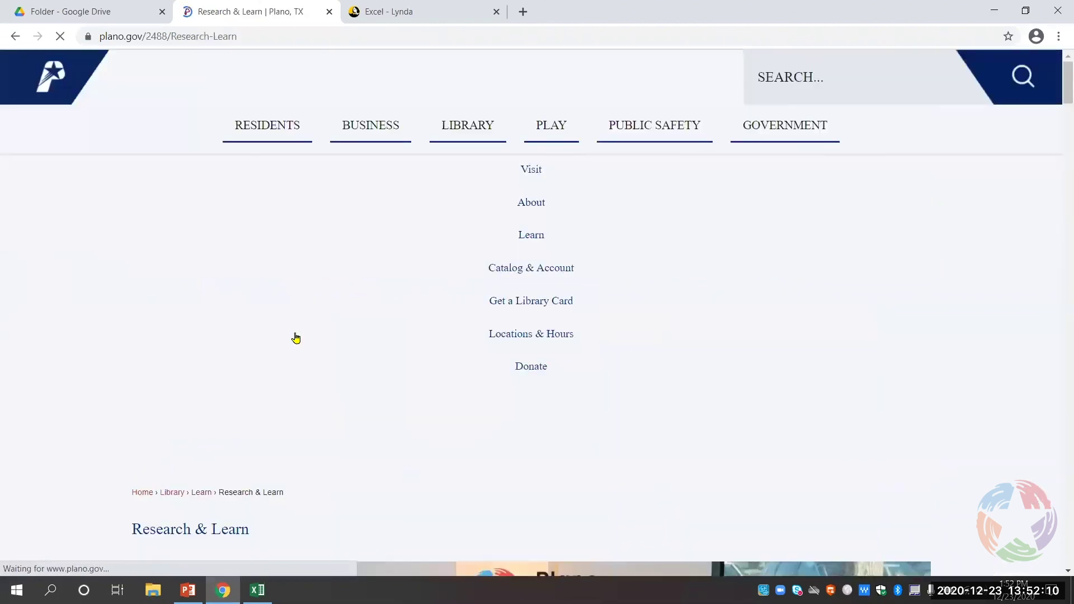
scroll(296, 338, down, 6)
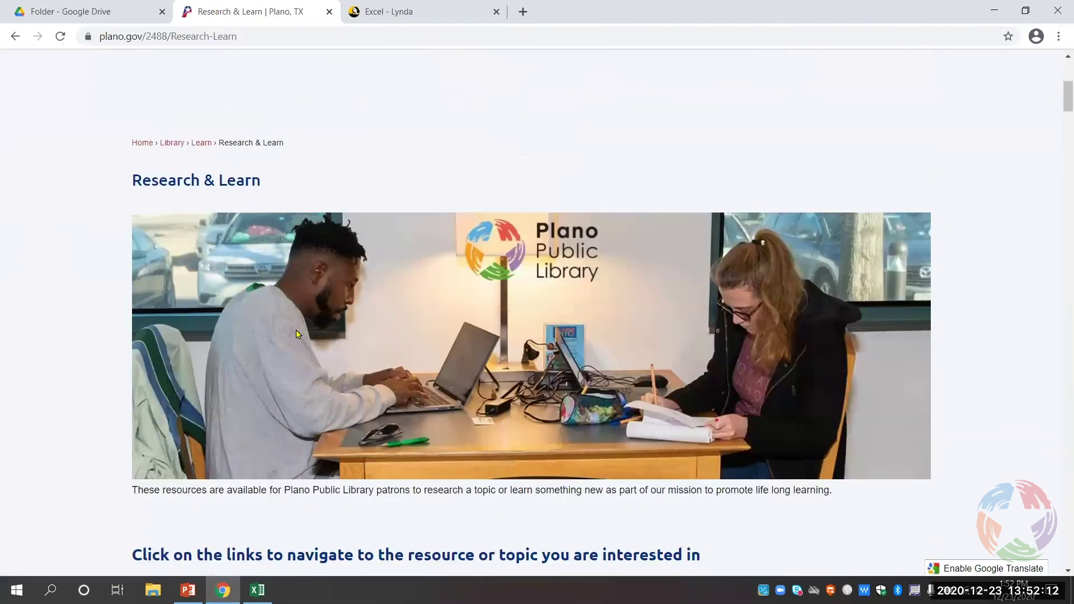
scroll(297, 334, down, 7)
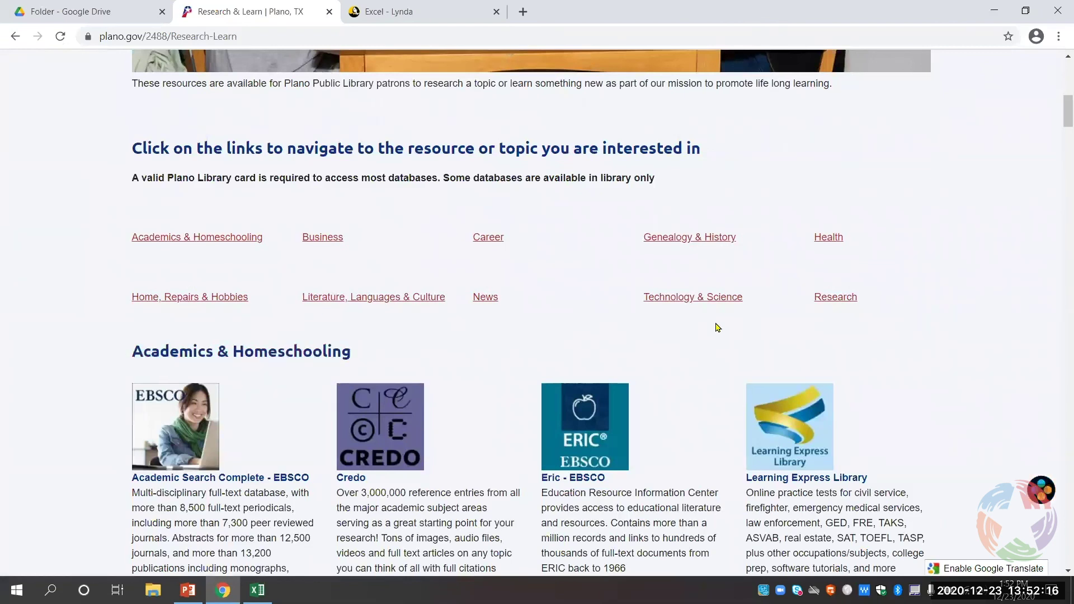
scroll(718, 328, down, 4)
scroll(712, 317, down, 8)
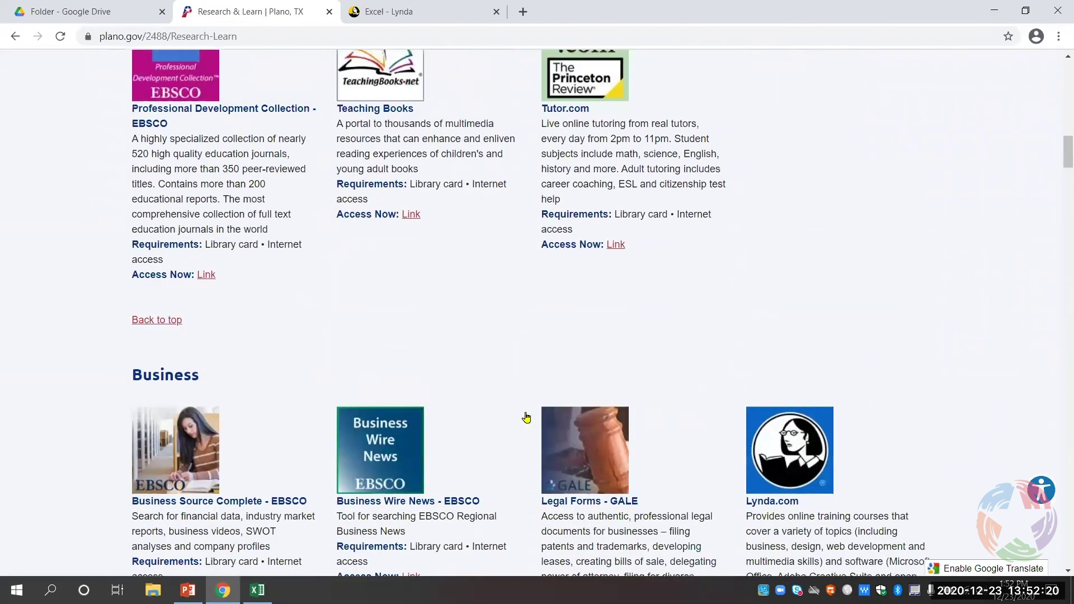
scroll(526, 417, down, 1)
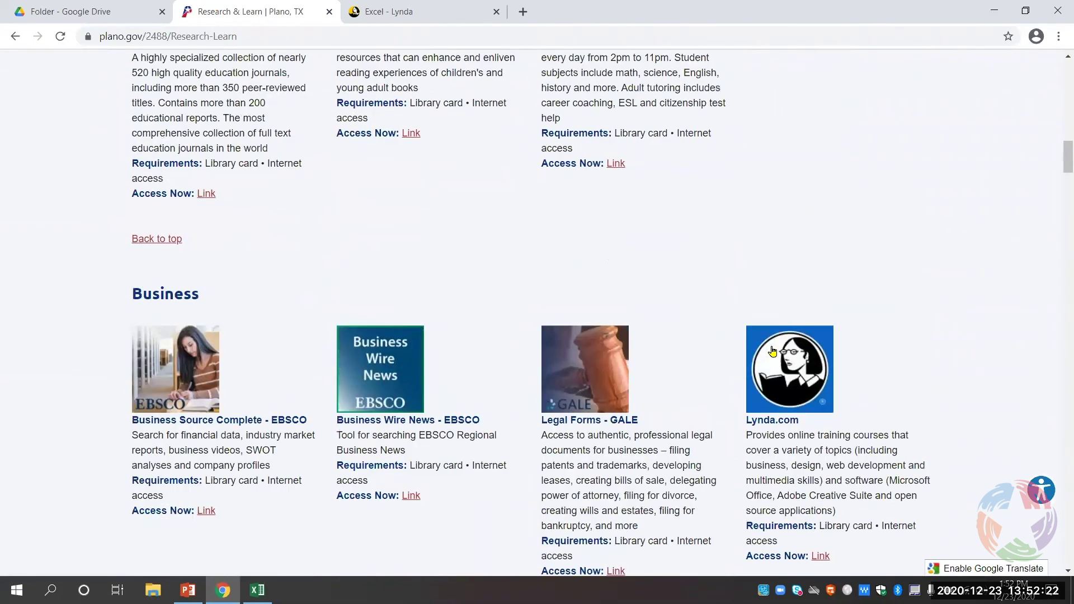
click(794, 367)
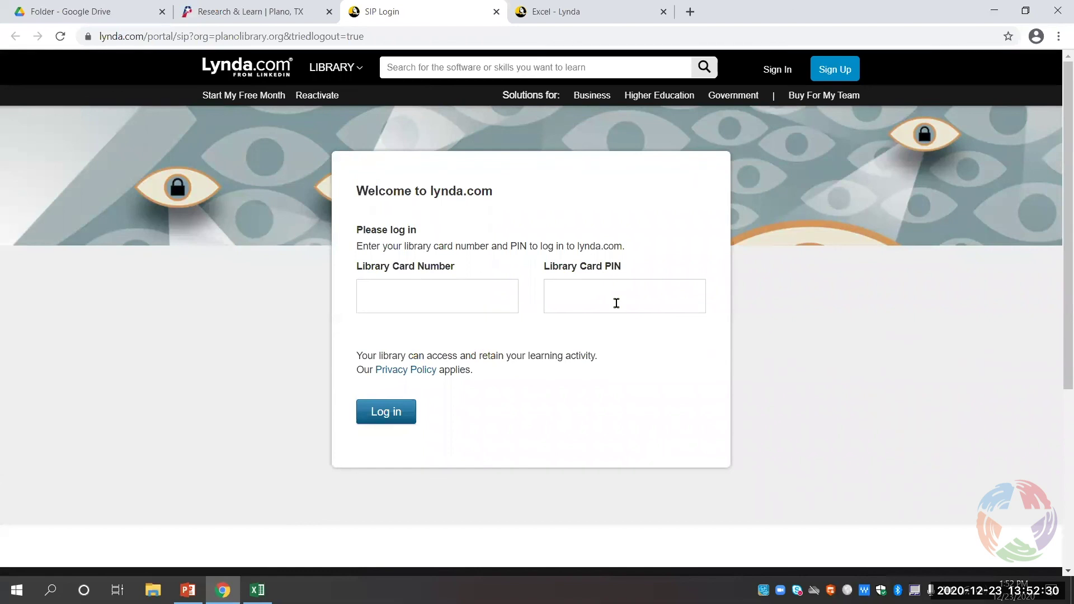
- Apply and then remove the Presentations subject filter on Lynda's Excel search results
click(540, 13)
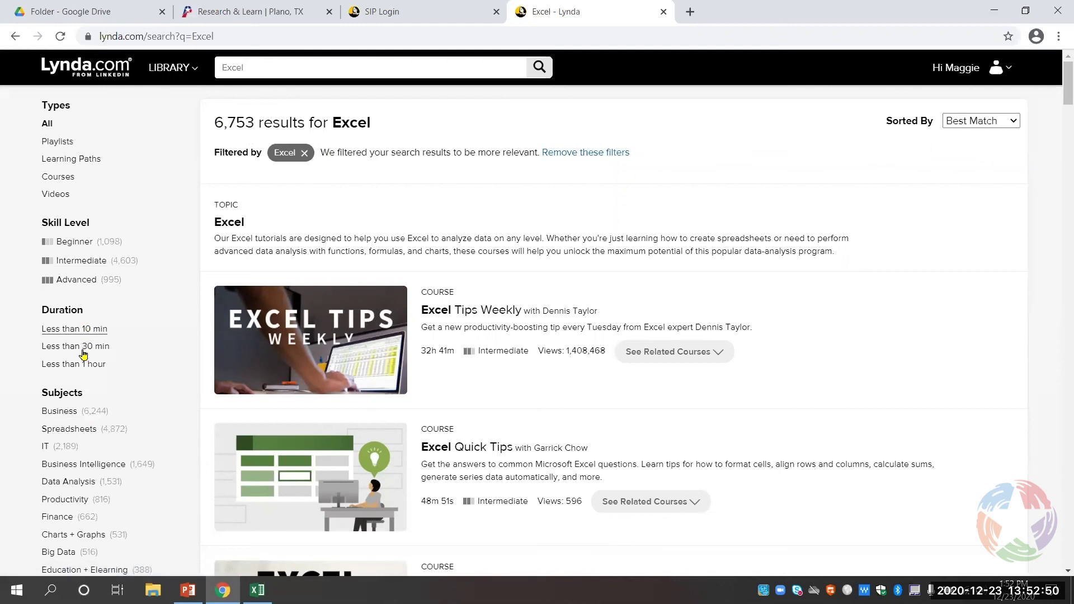
scroll(83, 363, down, 3)
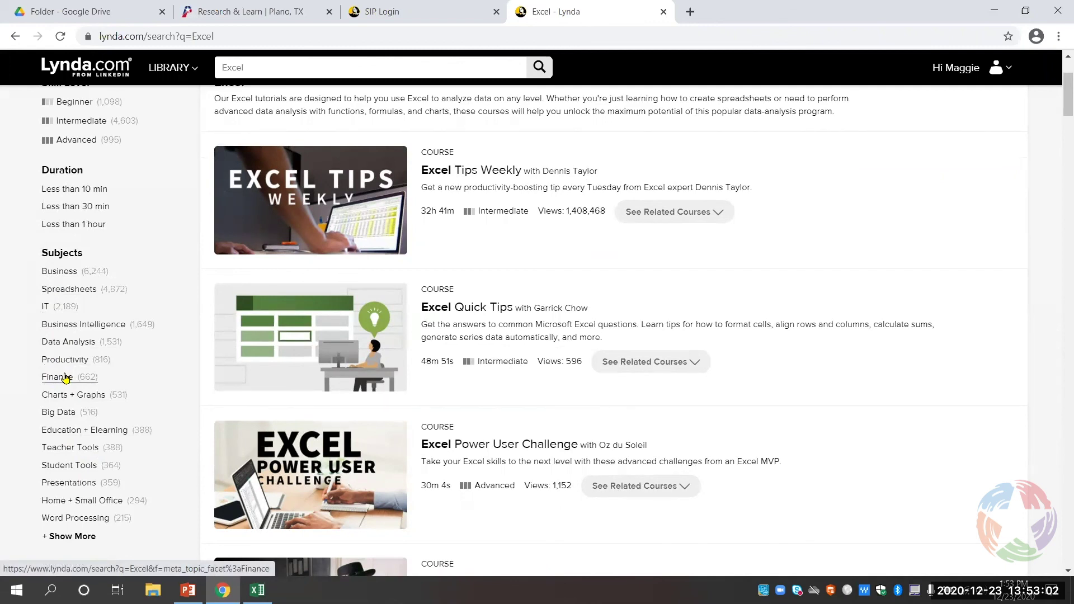
click(87, 485)
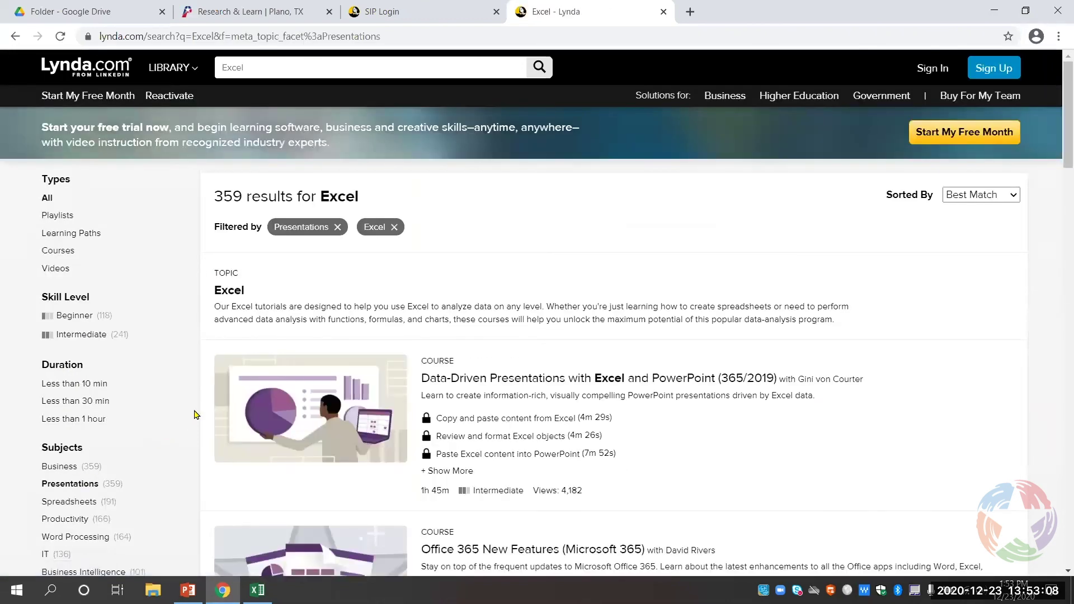
scroll(195, 415, down, 5)
scroll(195, 415, down, 4)
scroll(195, 414, up, 9)
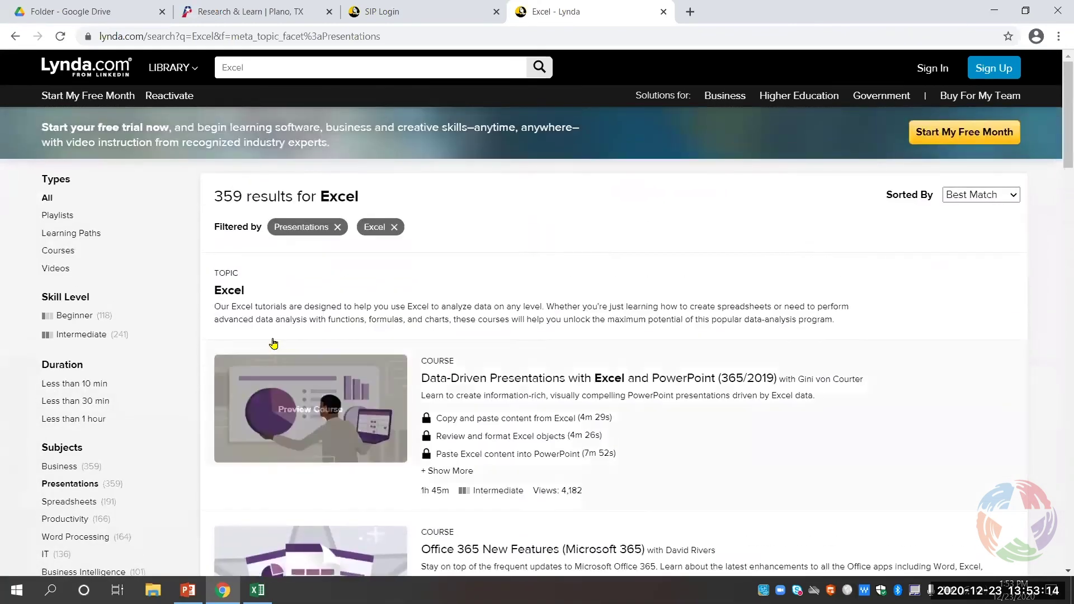
click(338, 228)
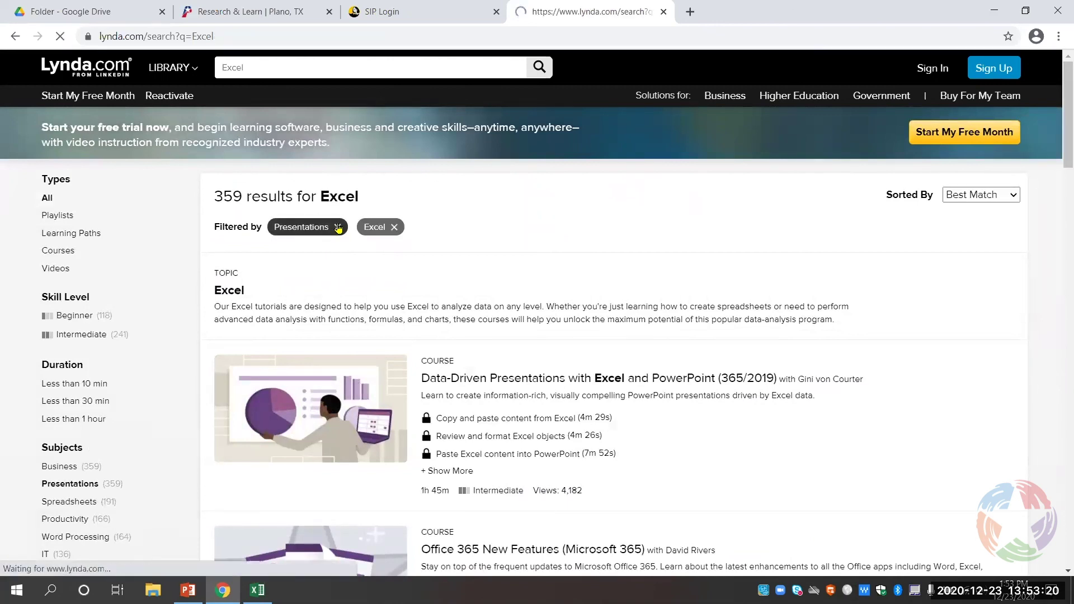
click(87, 314)
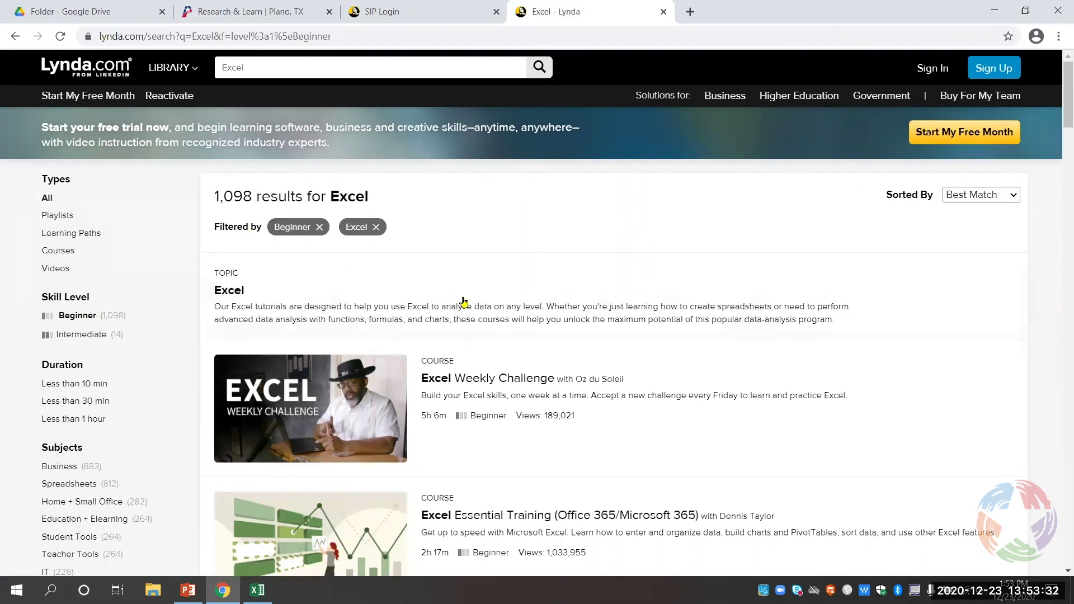
scroll(453, 321, down, 2)
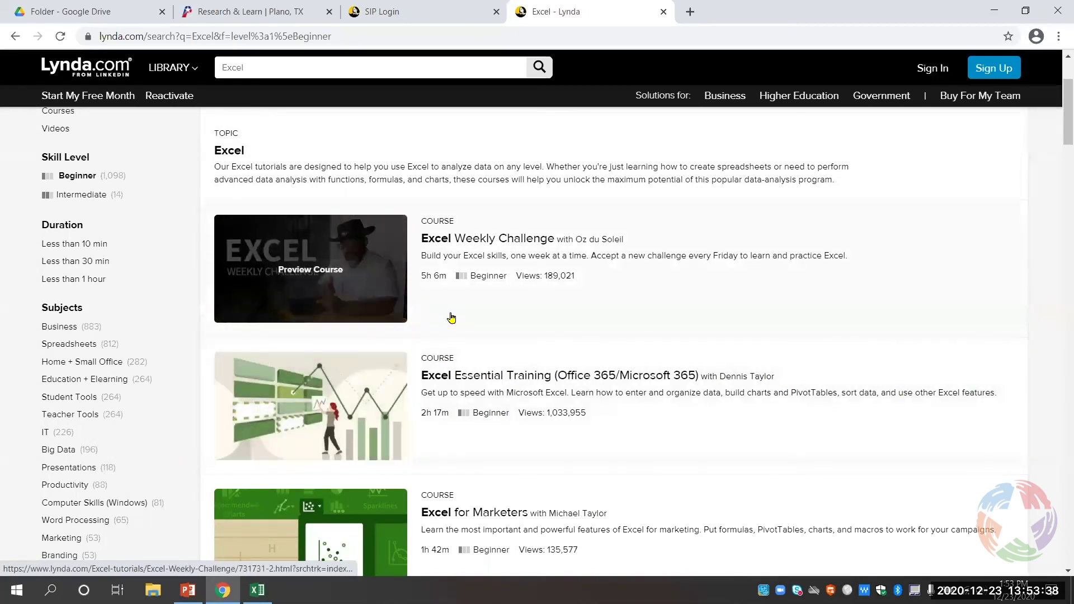
scroll(464, 322, down, 3)
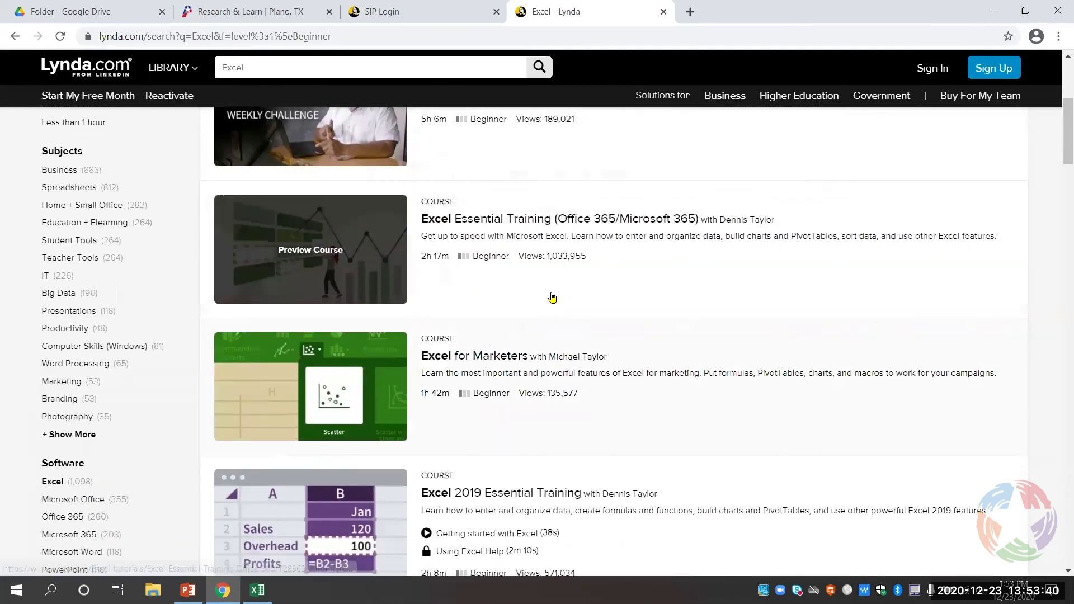
scroll(553, 298, down, 4)
scroll(523, 305, down, 5)
scroll(523, 305, down, 4)
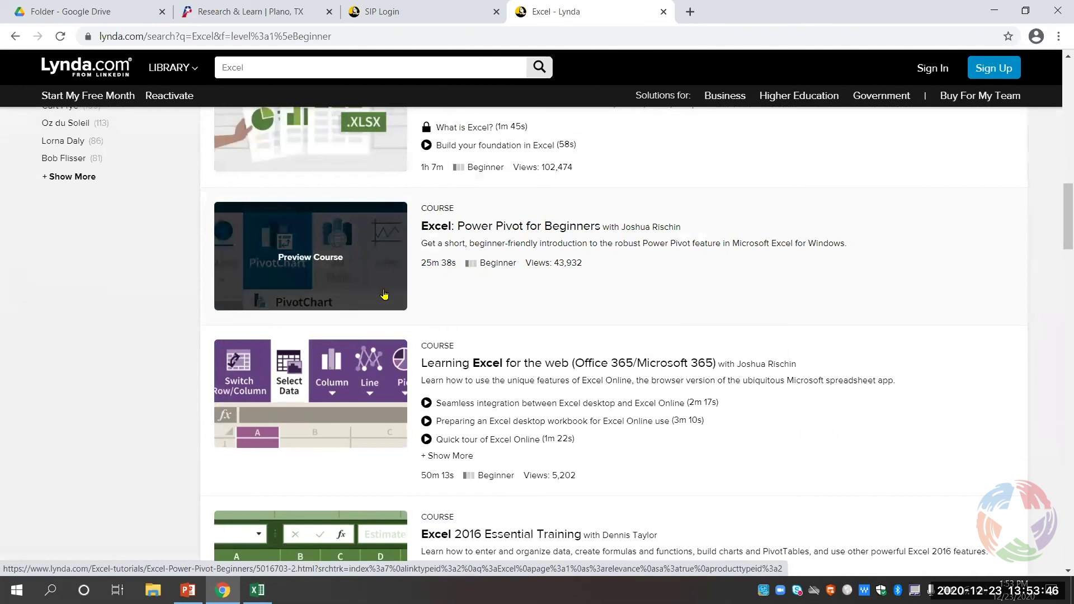
scroll(439, 314, down, 4)
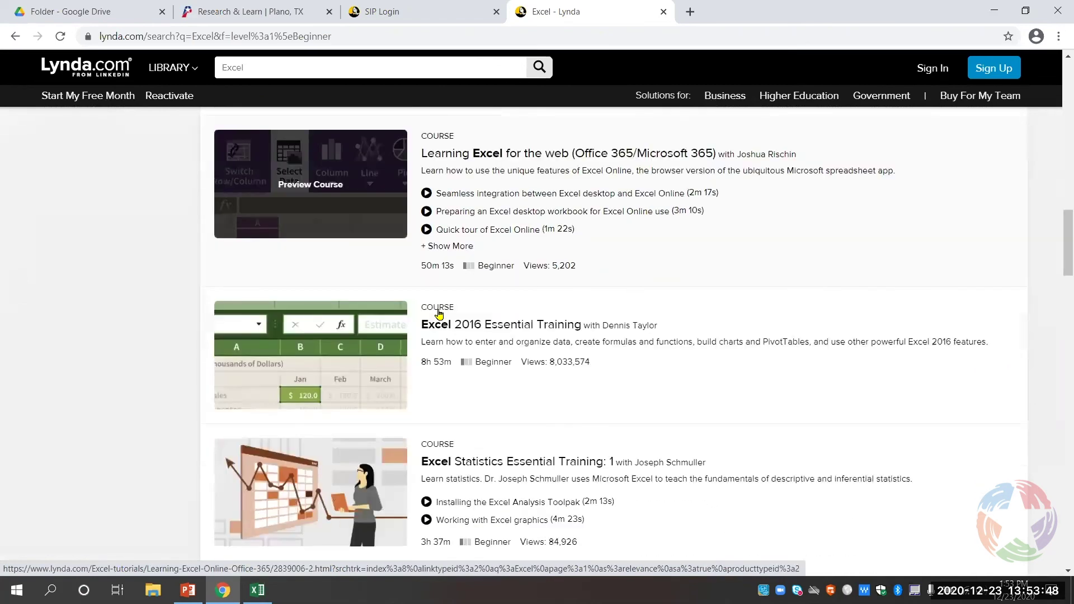
scroll(467, 326, down, 1)
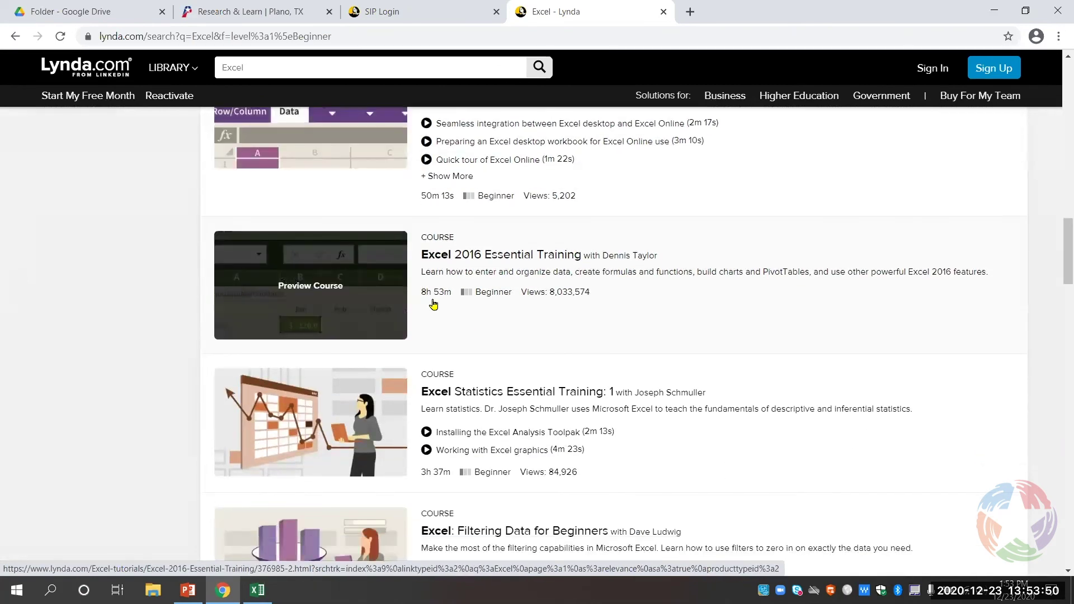
scroll(493, 313, down, 1)
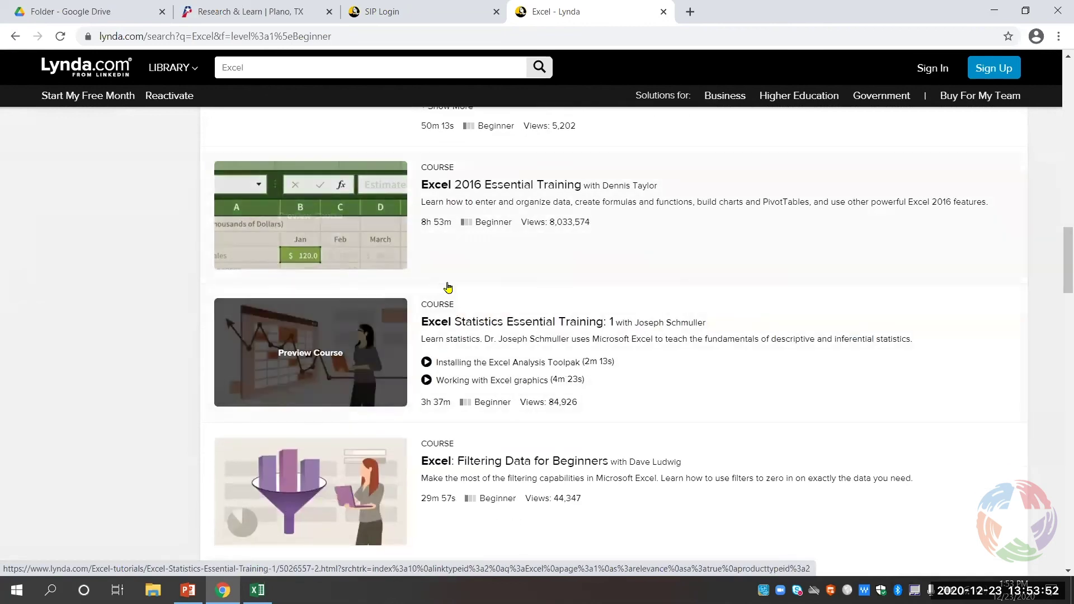
scroll(447, 288, down, 2)
scroll(448, 289, down, 8)
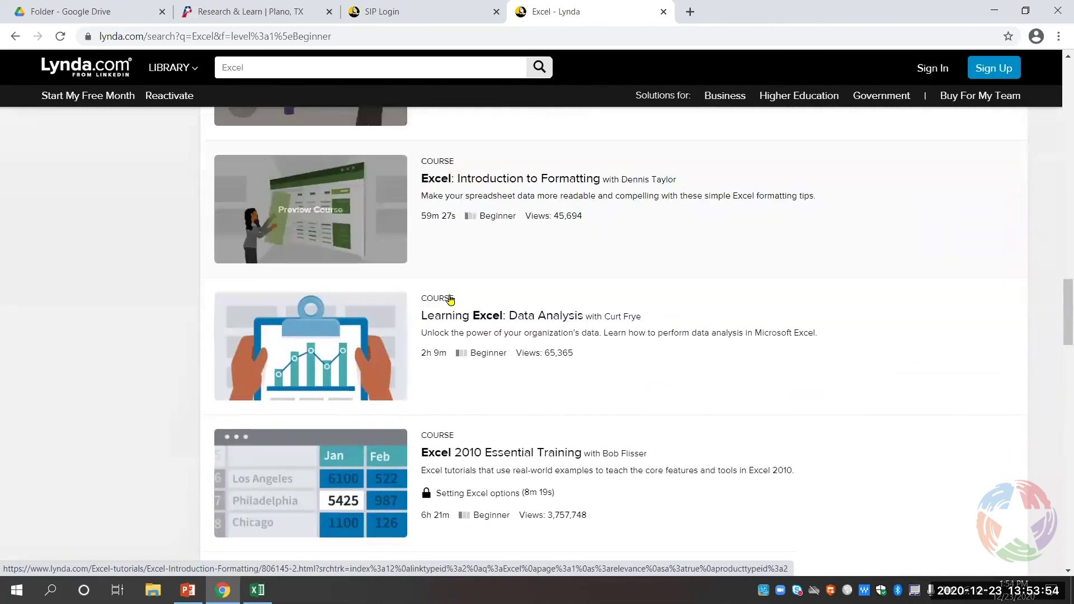
scroll(451, 301, up, 20)
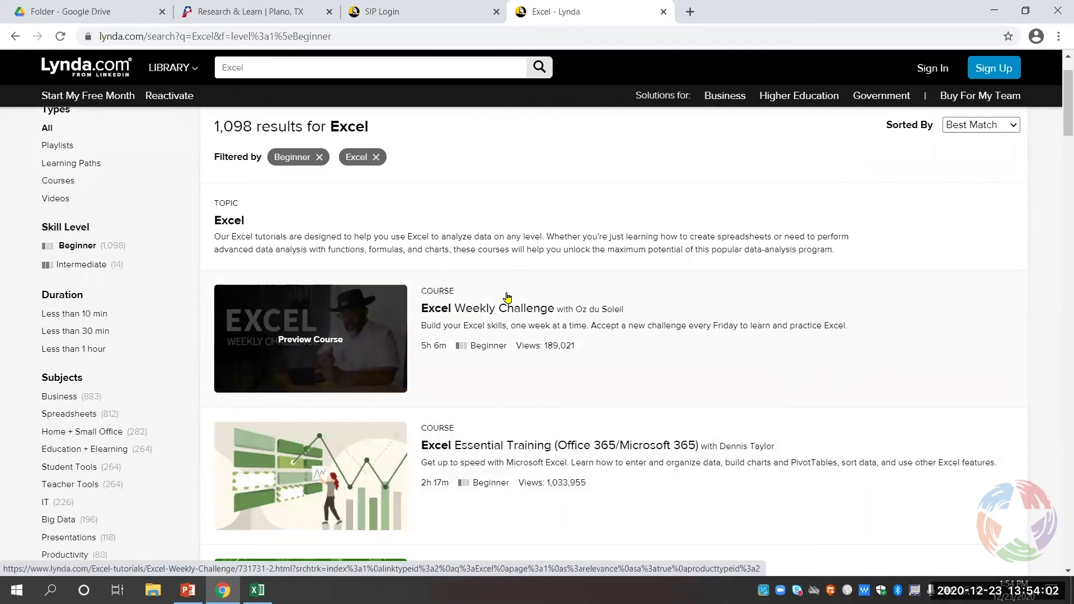
- Reach the library's Help From A Librarian / Suggest an Item page via About
click(247, 5)
scroll(308, 128, up, 8)
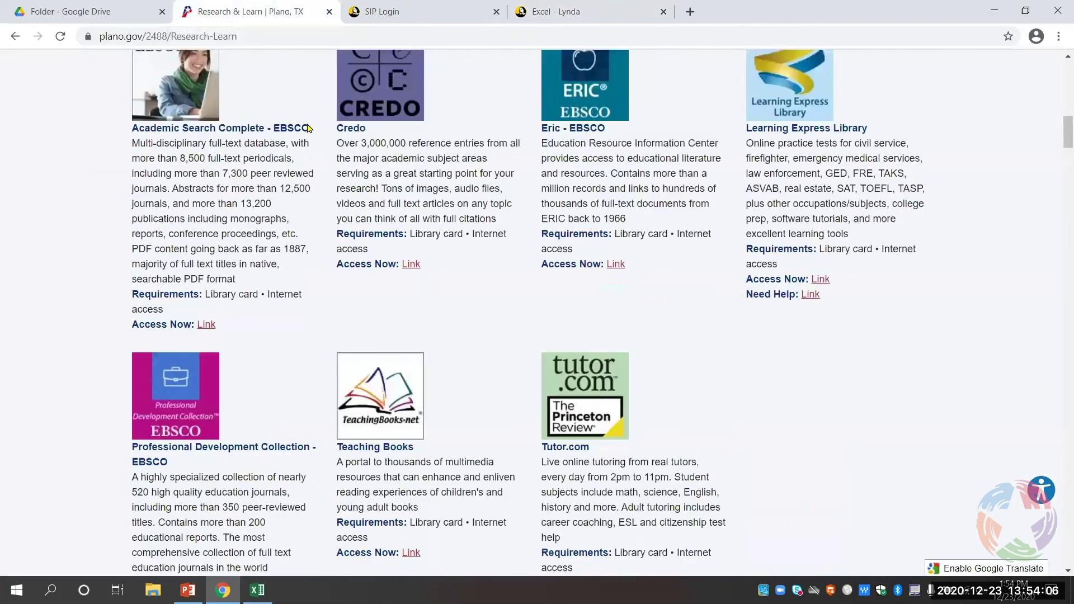
scroll(310, 145, up, 15)
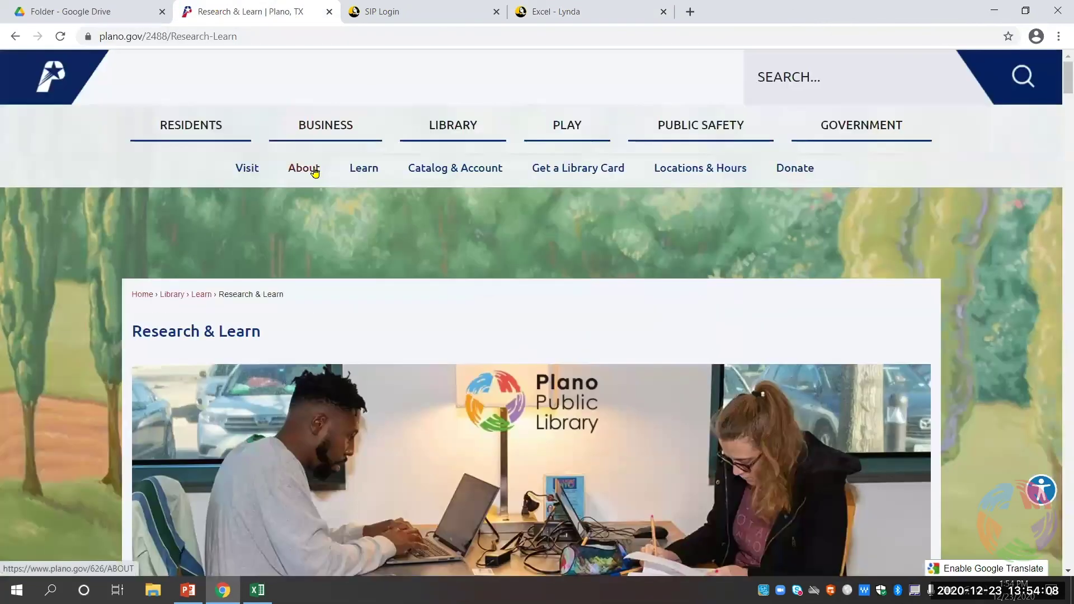
click(315, 172)
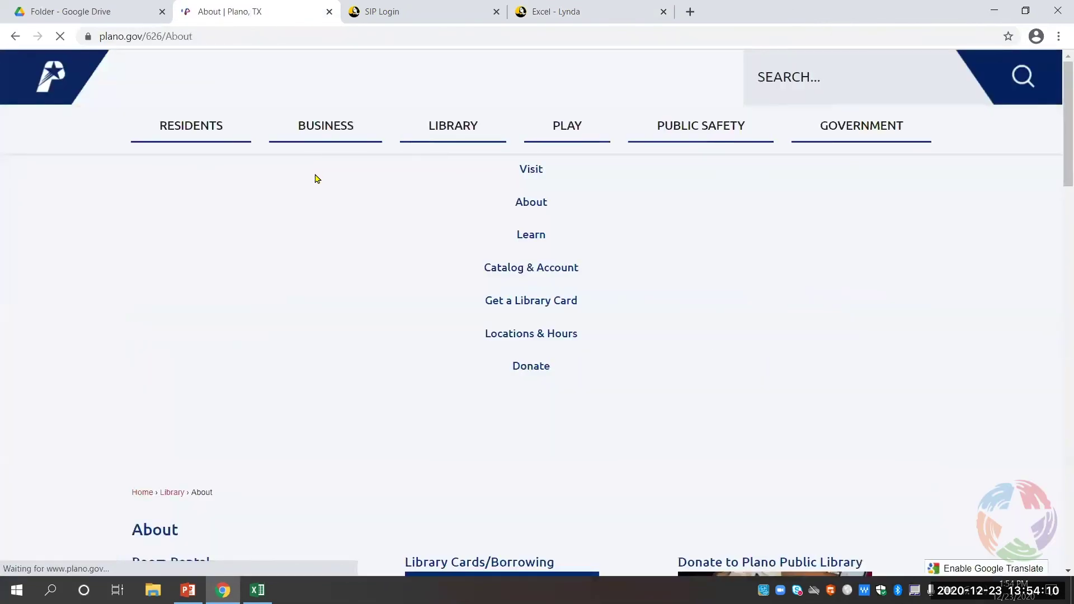
scroll(314, 175, down, 3)
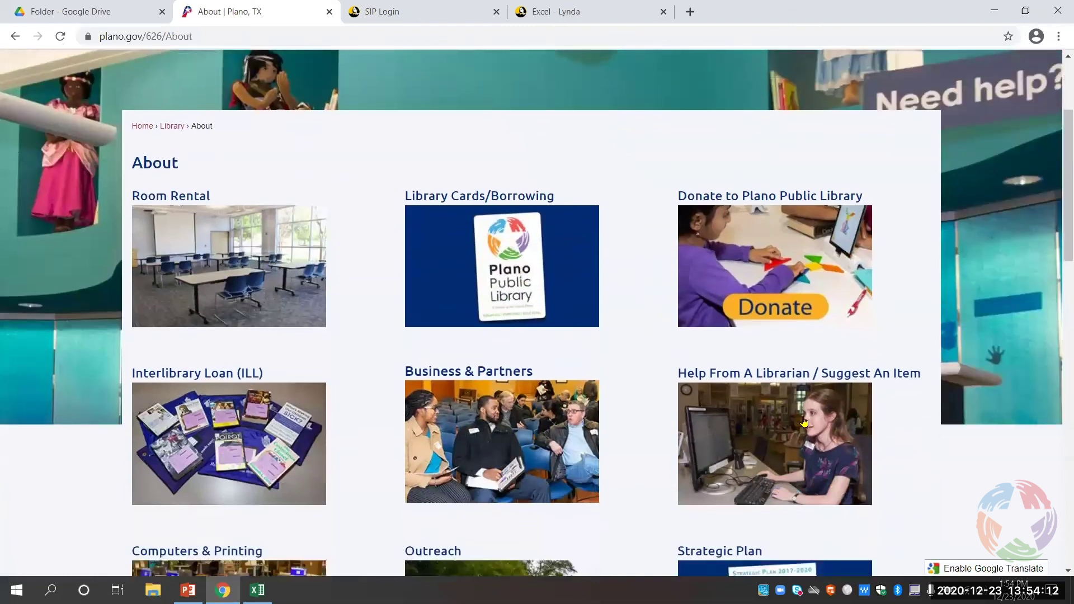
scroll(804, 422, down, 1)
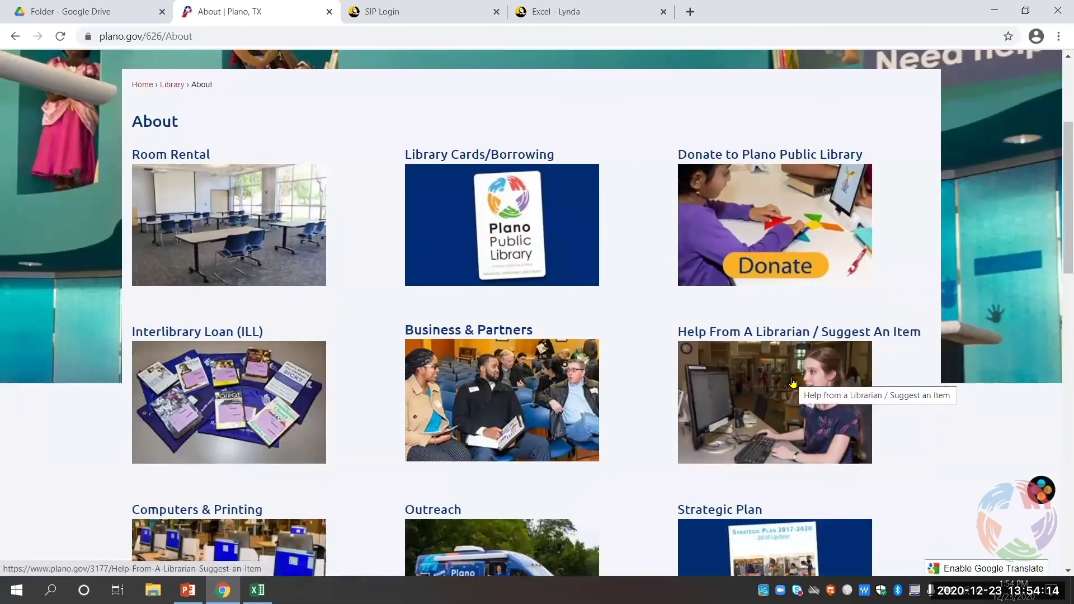
click(793, 383)
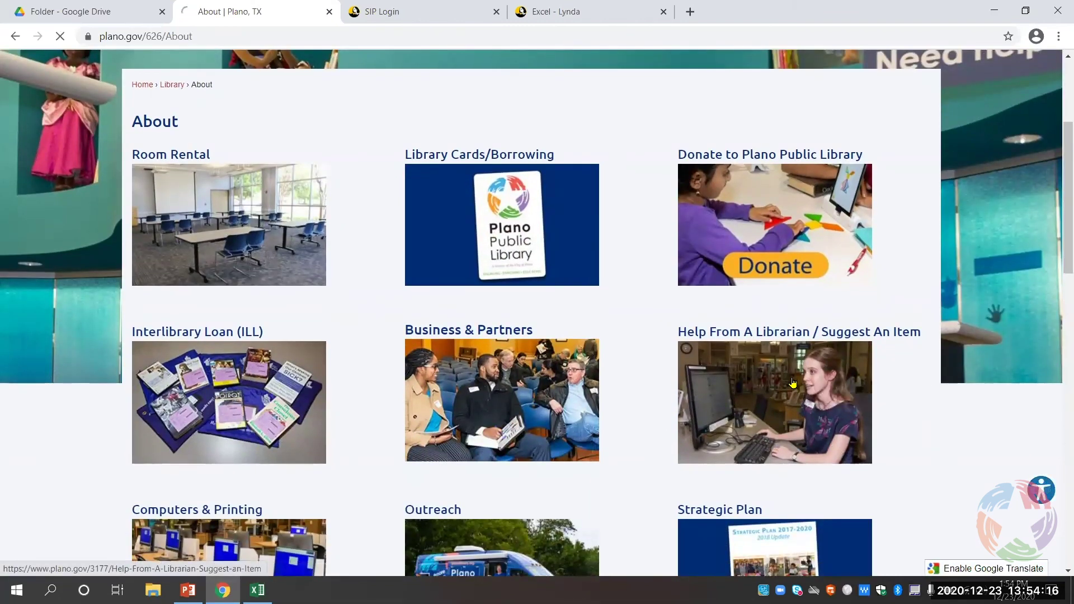
scroll(792, 379, down, 3)
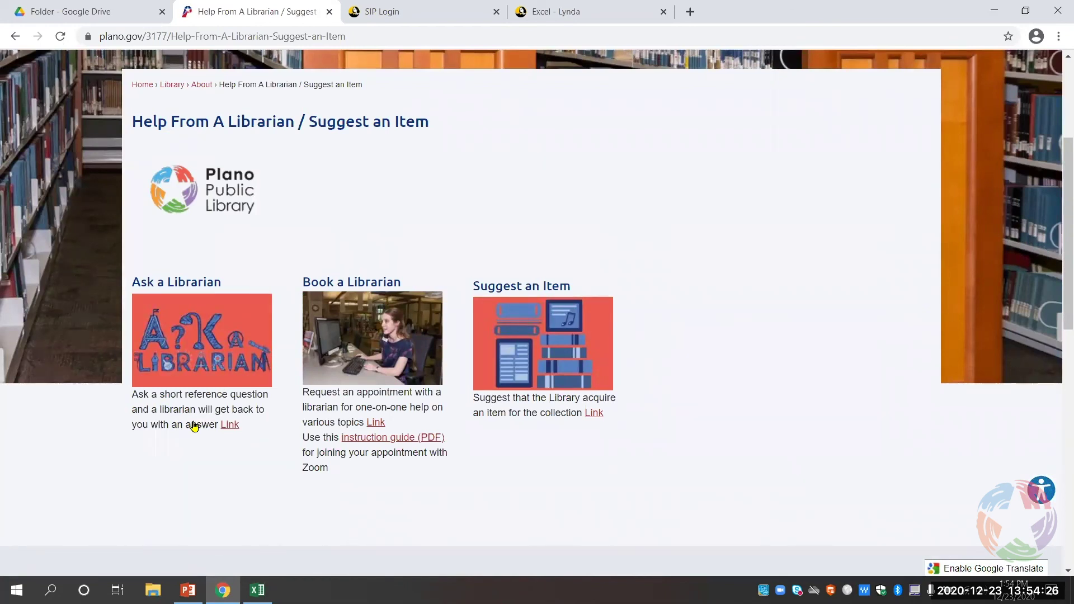
- Open the Virtual Book a Librarian form, look through it, then return to the Excel - Lynda tab
click(352, 336)
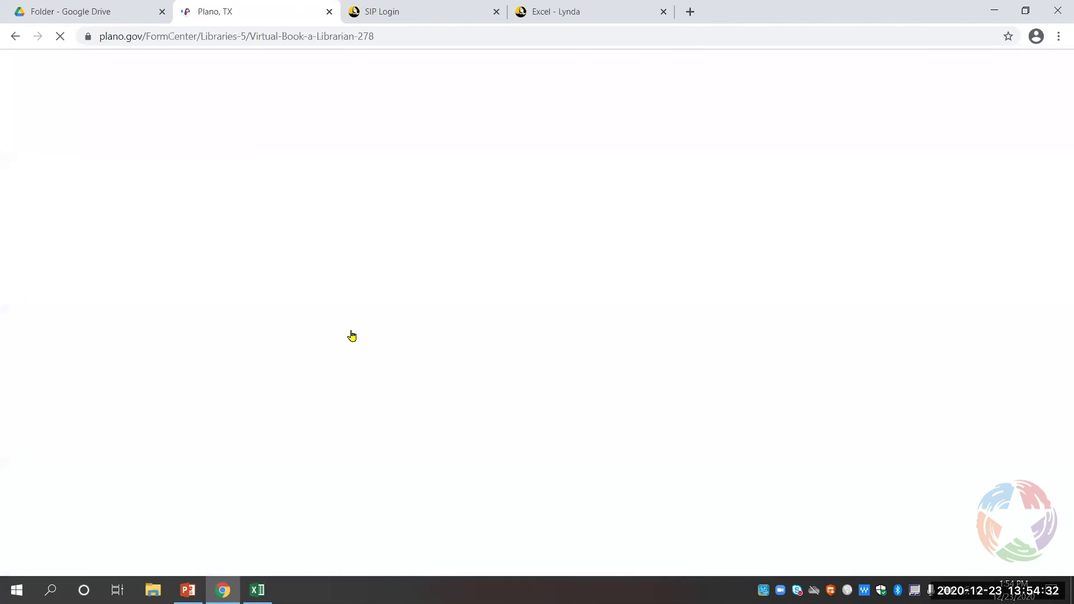
scroll(352, 336, down, 5)
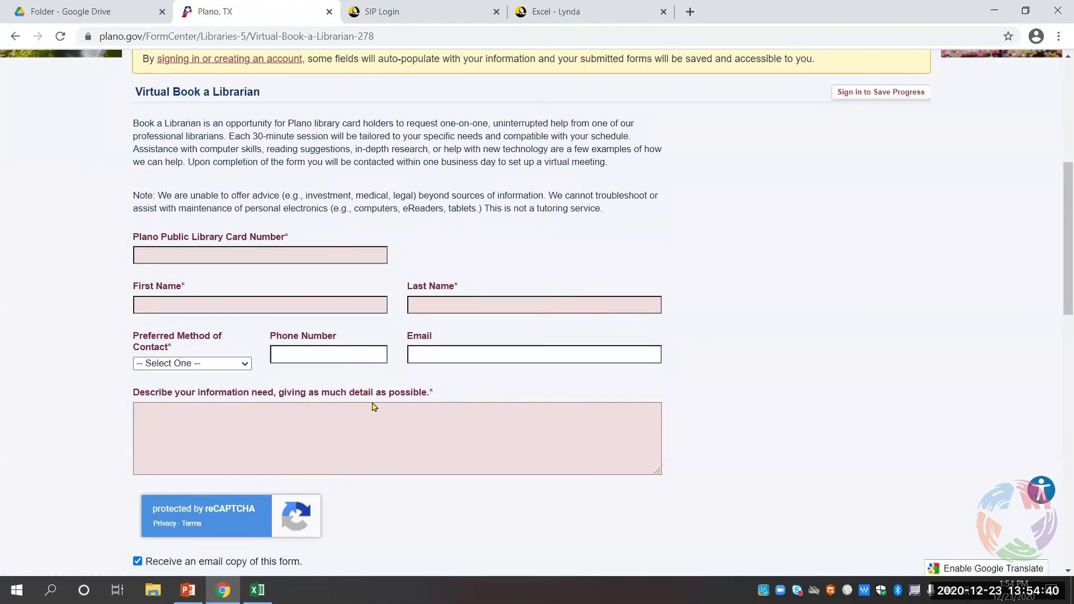
scroll(401, 405, up, 4)
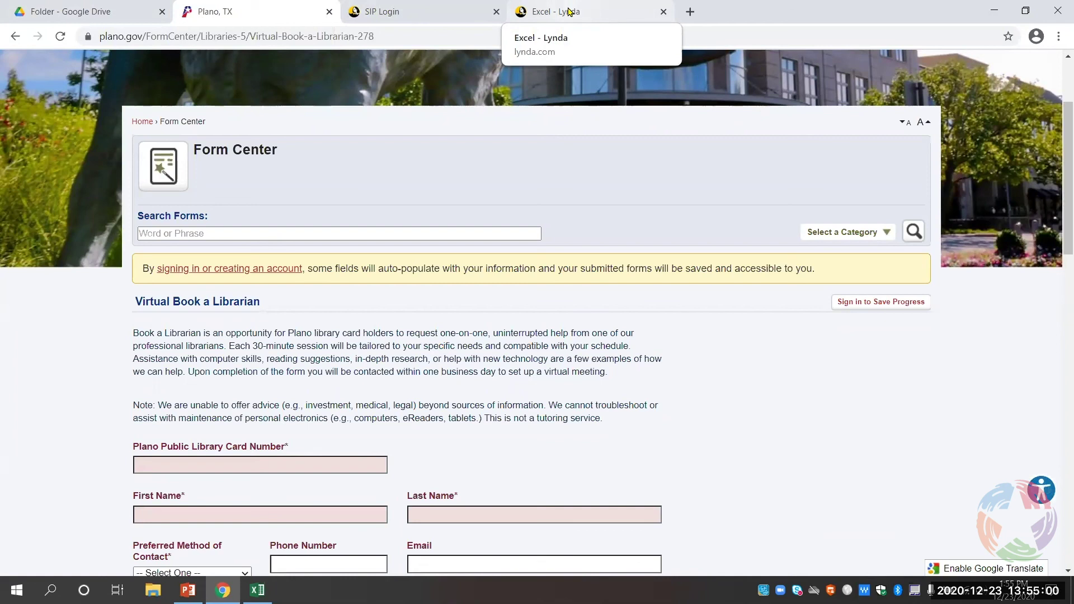
click(569, 11)
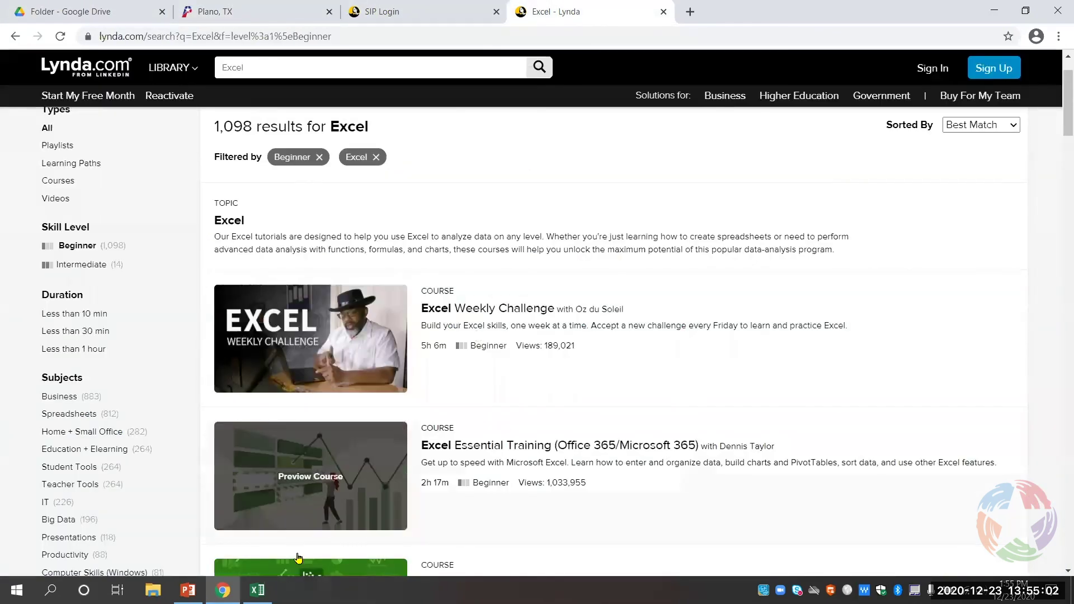
- Move the December column chart over the middle of the sales table and copy it
mouse_move(257, 590)
click(259, 523)
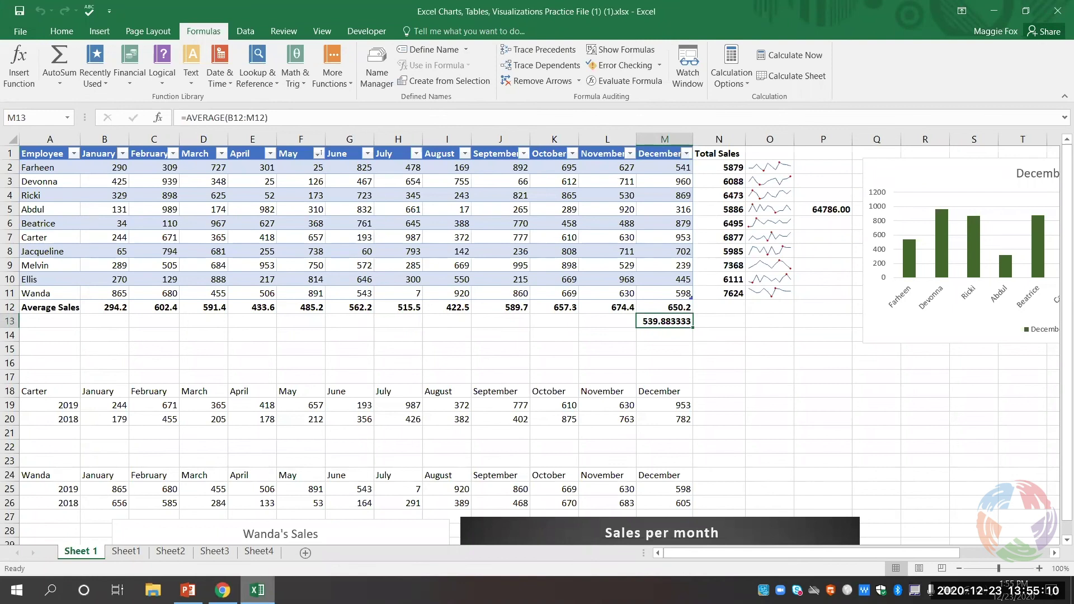
click(912, 174)
drag(912, 174, 420, 202)
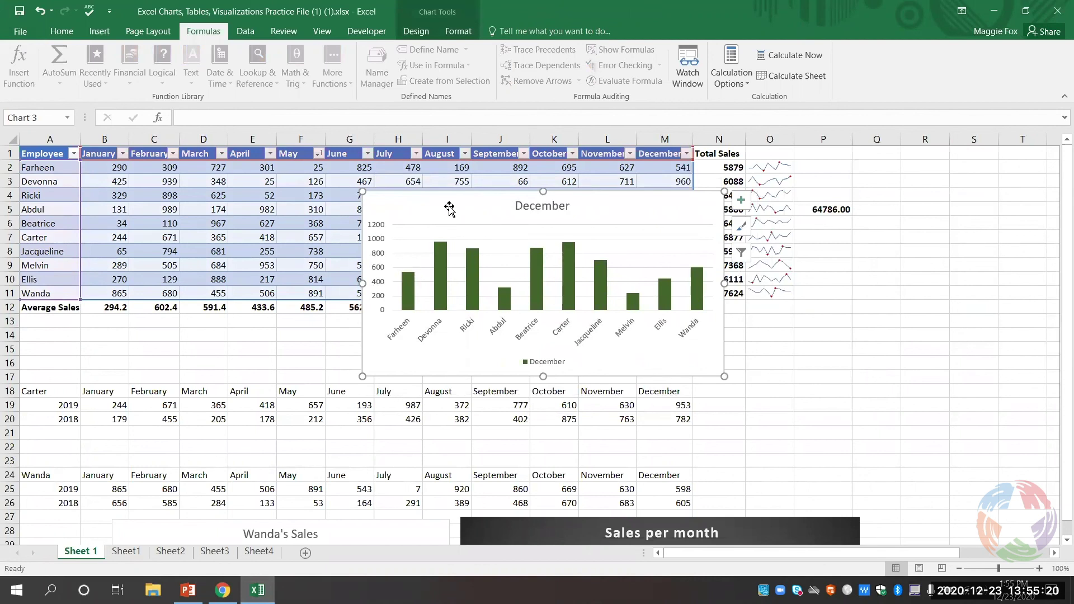
right_click(449, 207)
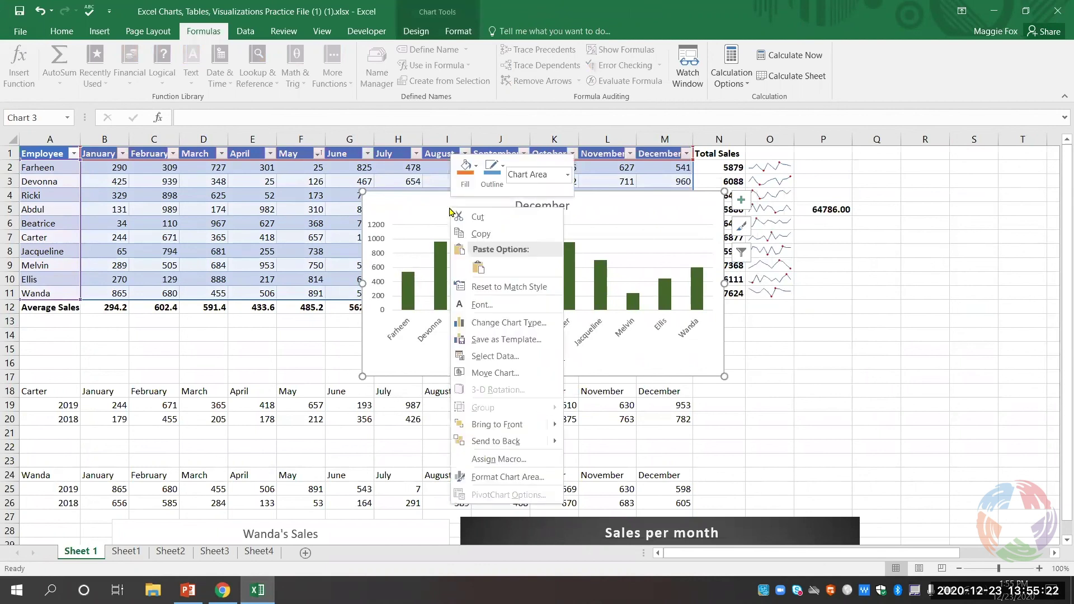
click(476, 233)
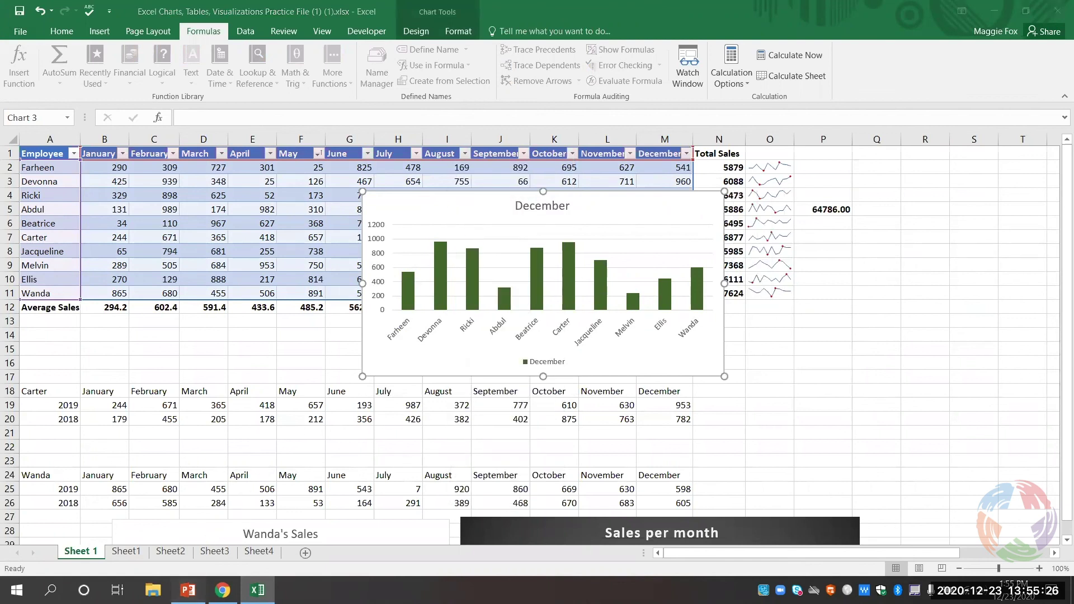
- In PowerPoint, add a new Title Only with Subheader slide
click(190, 587)
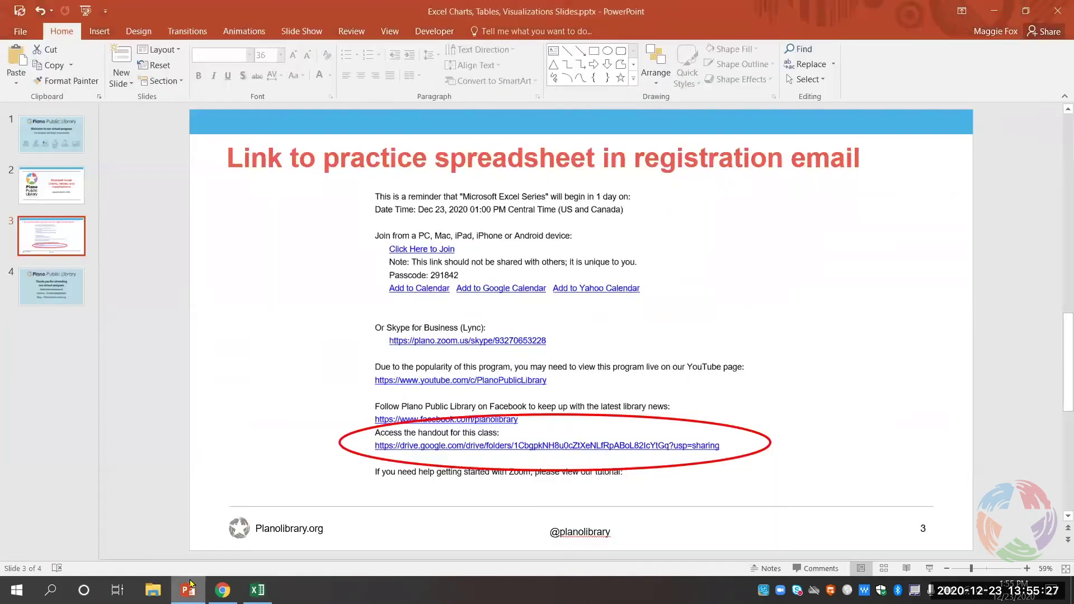
click(118, 84)
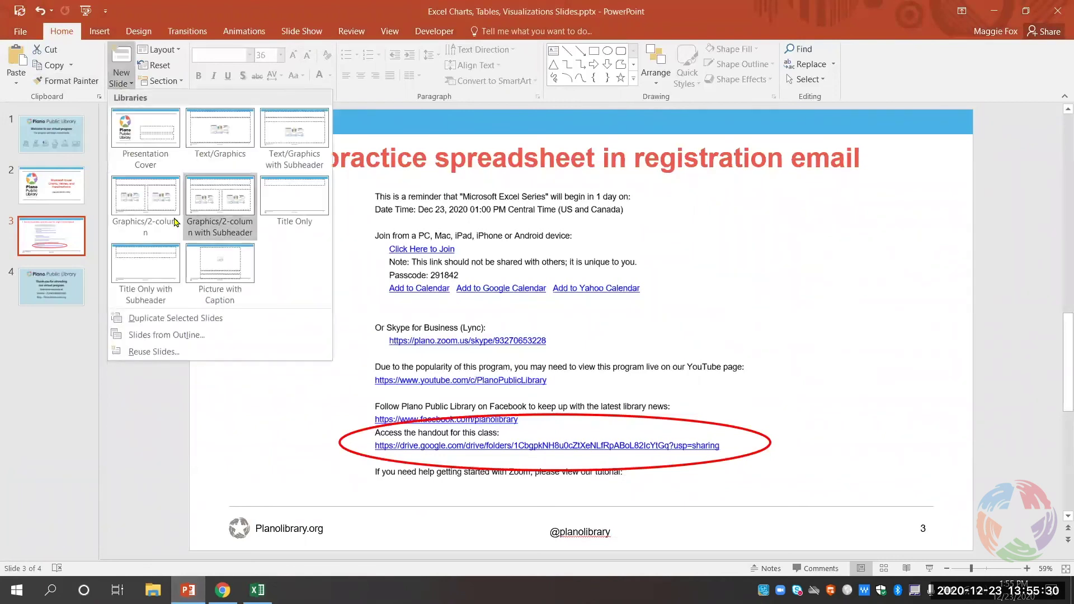
click(163, 254)
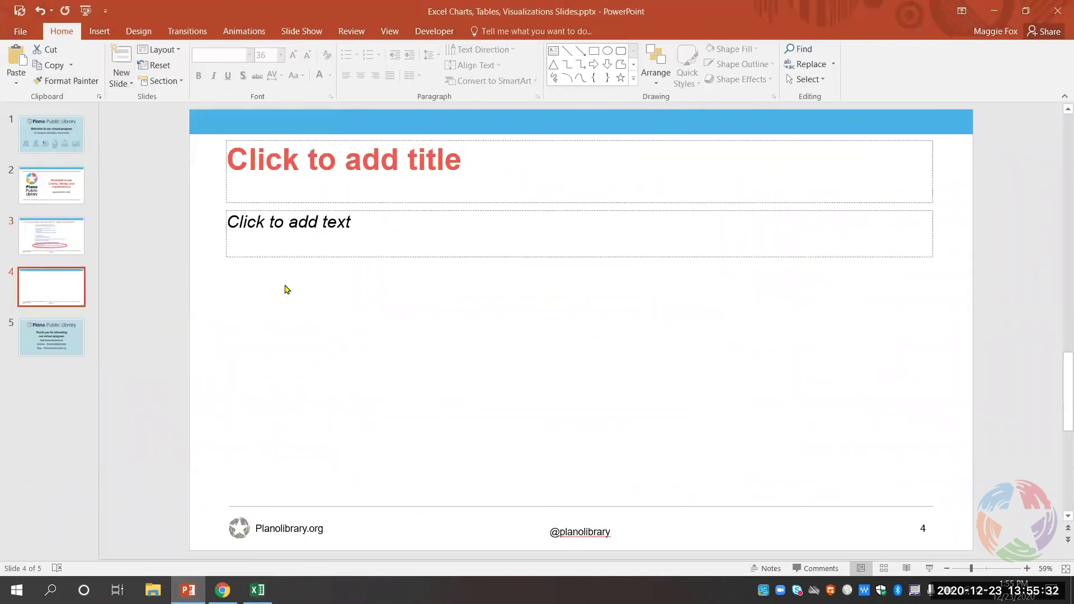
- Paste the December column chart onto the slide and enlarge it to fill most of the slide
right_click(347, 312)
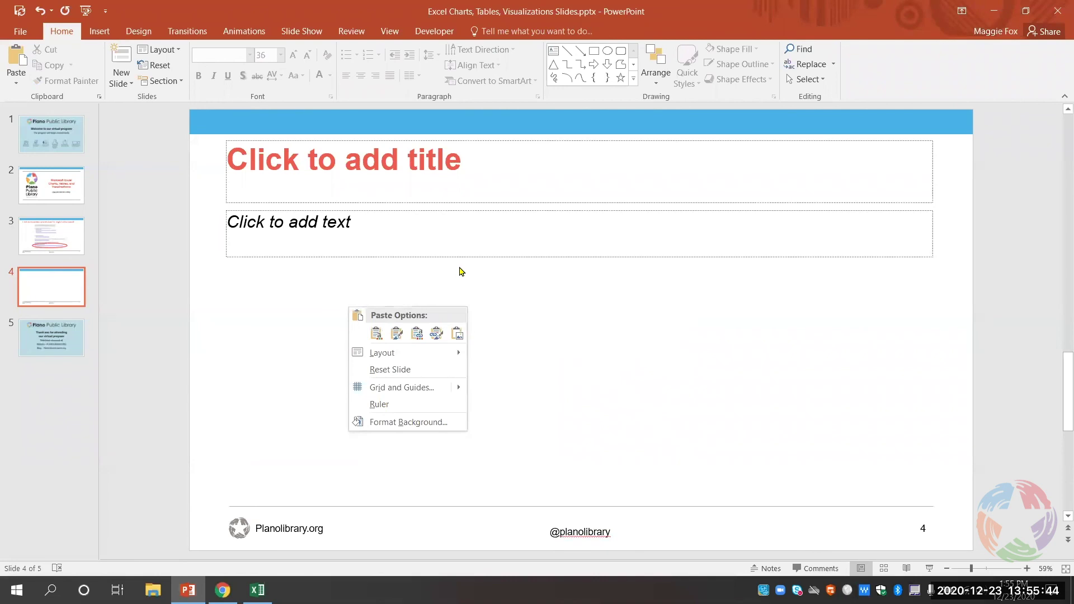
click(583, 353)
key(ctrl+v)
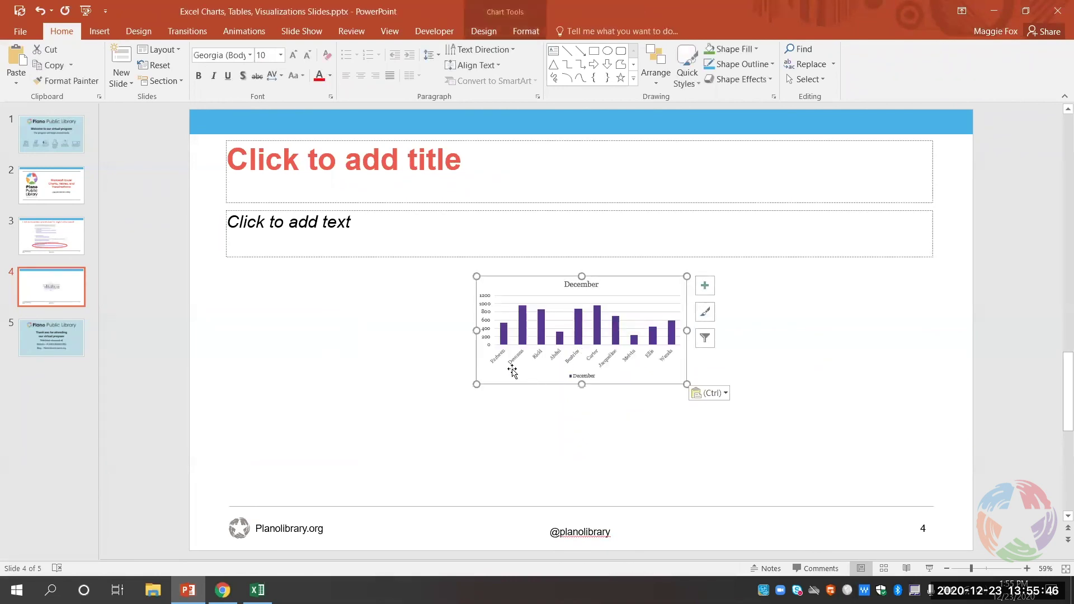
drag(477, 385, 328, 463)
drag(687, 277, 859, 184)
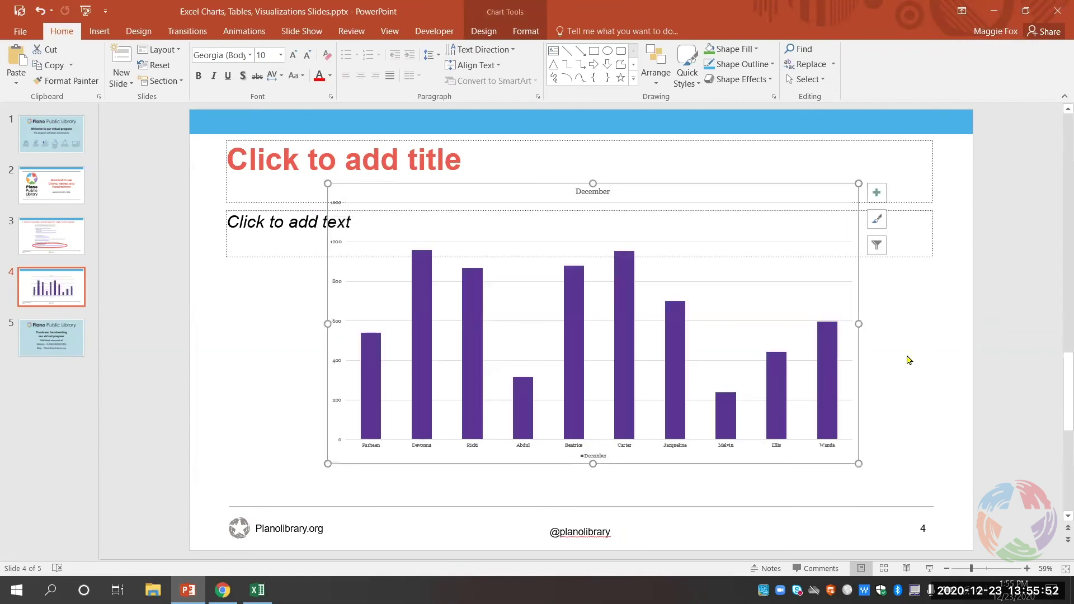